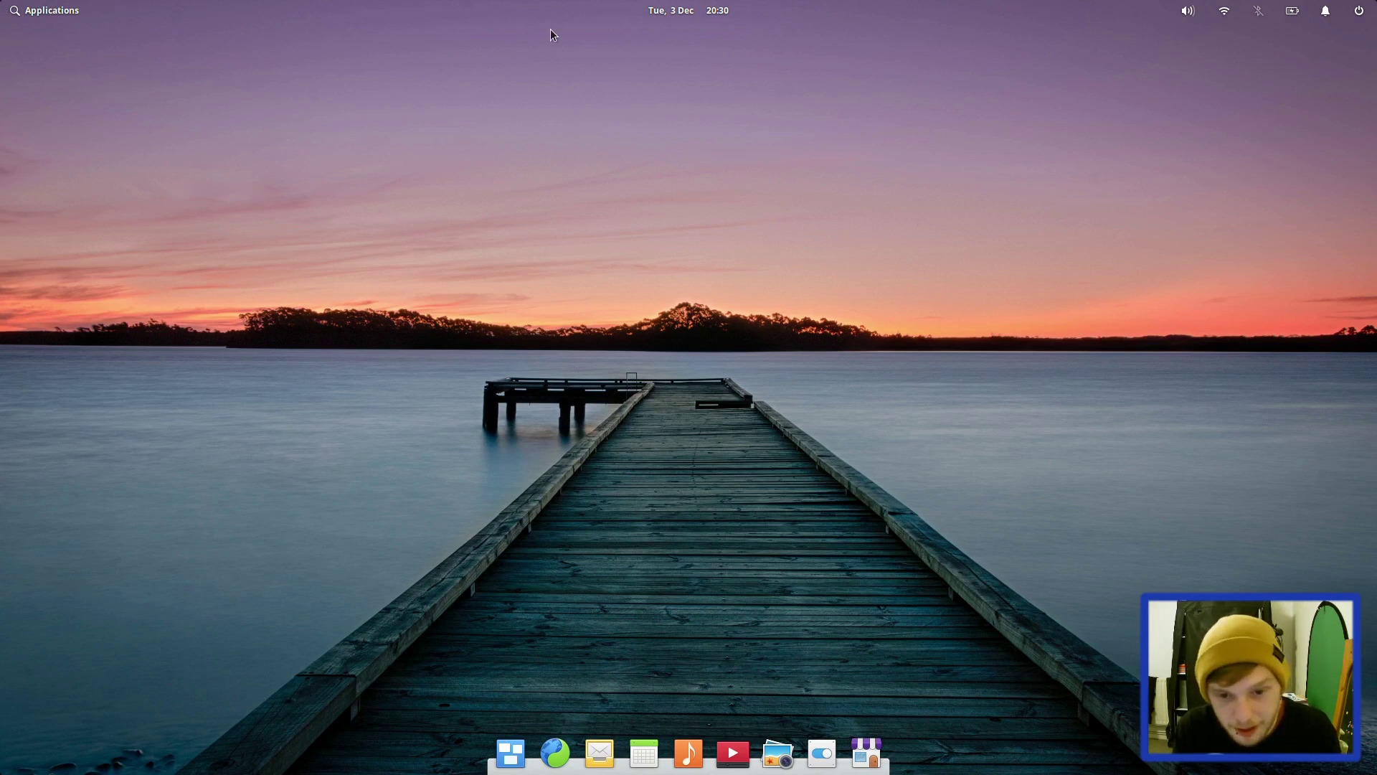
Browse the applications launcher by category, view the Programming apps, then return to the full grid
click(56, 8)
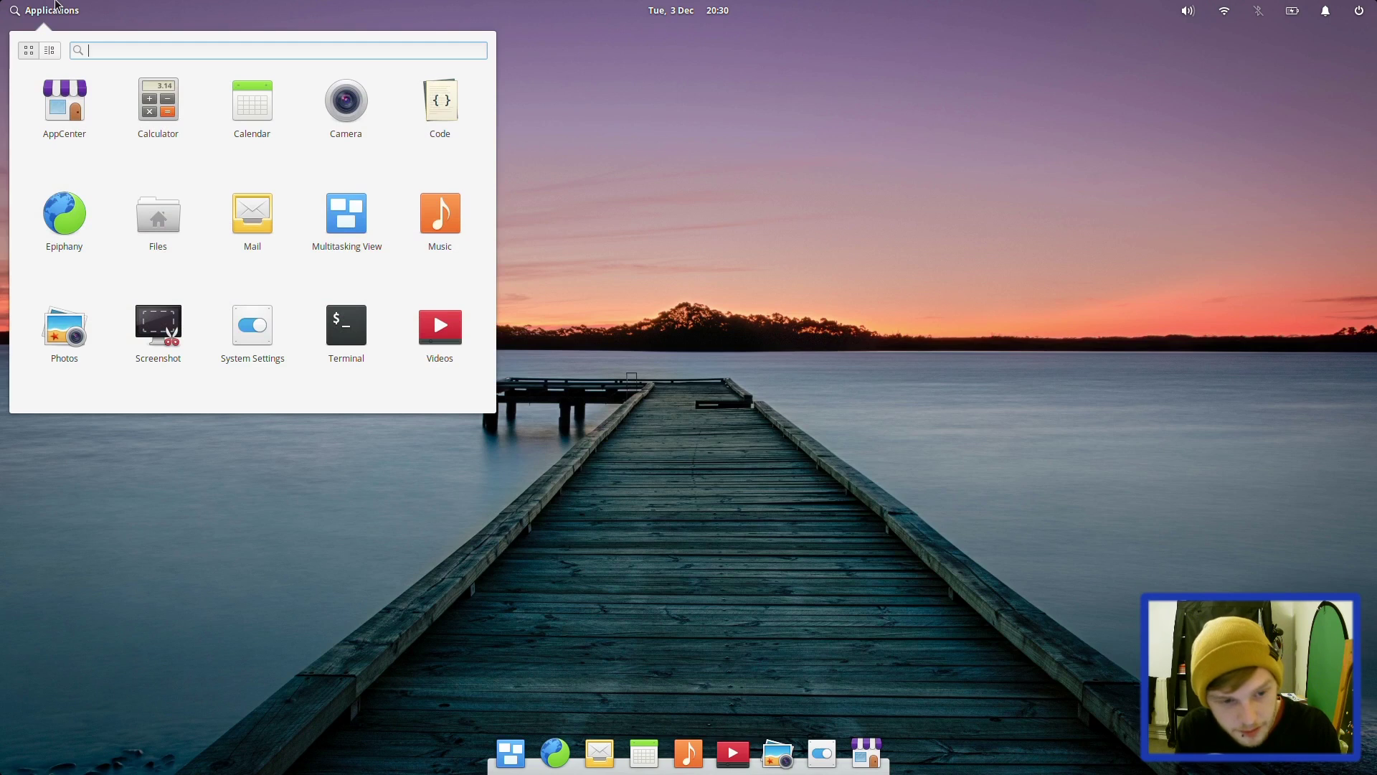
click(696, 9)
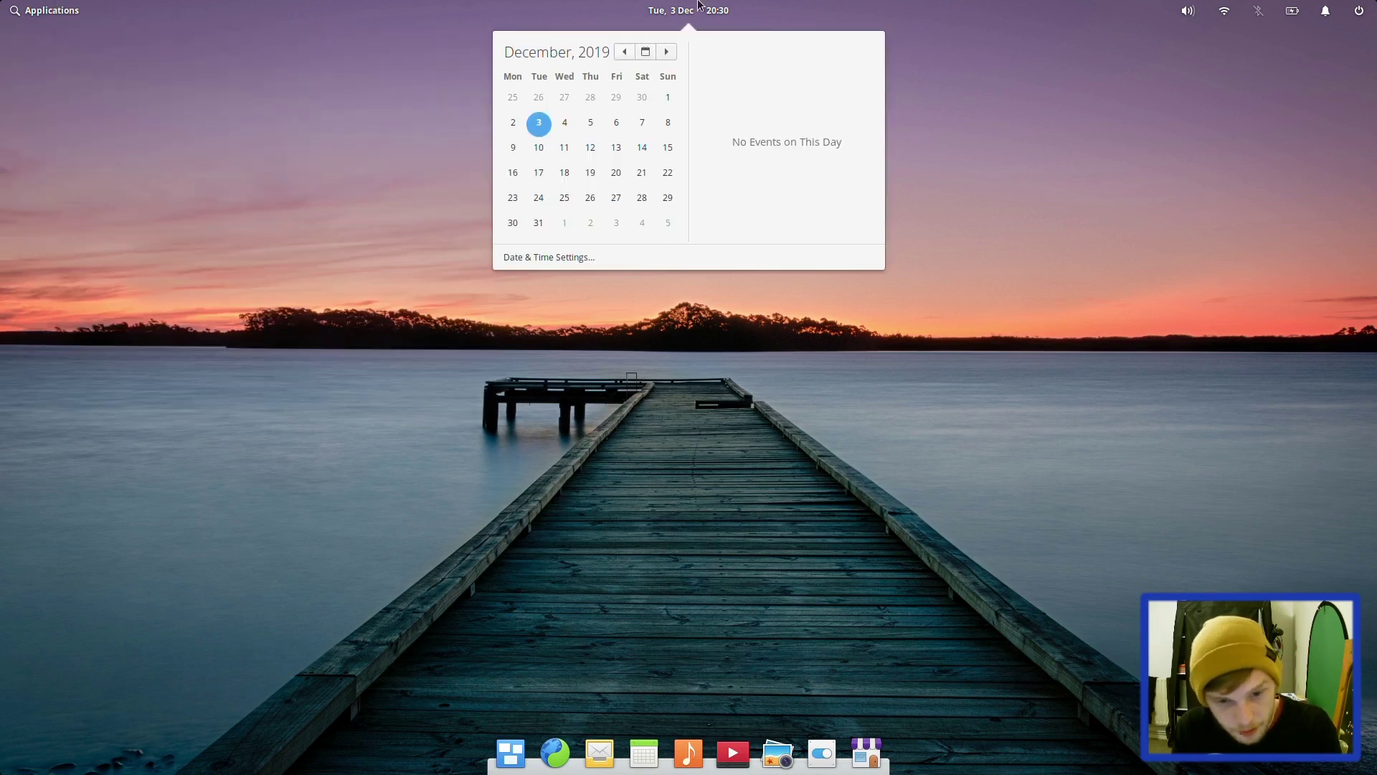
click(52, 10)
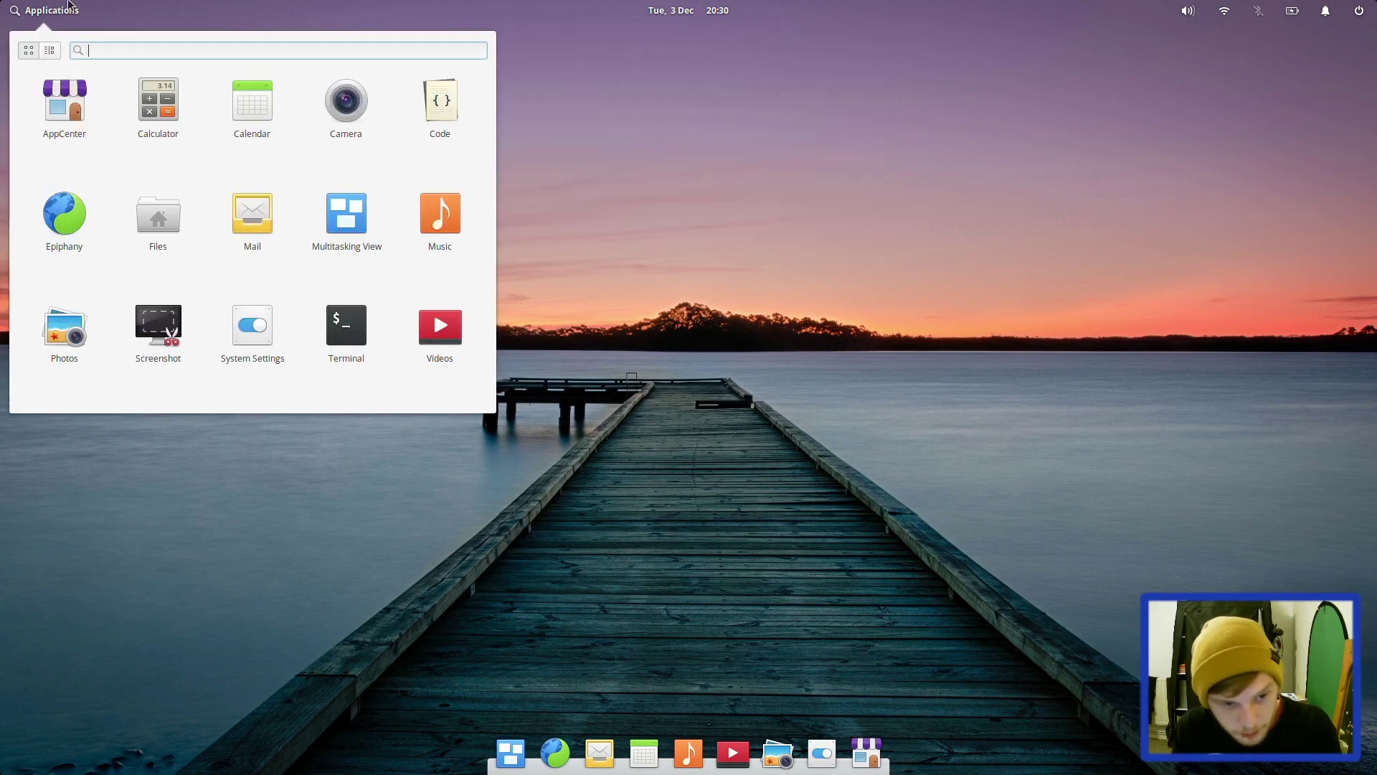
click(49, 51)
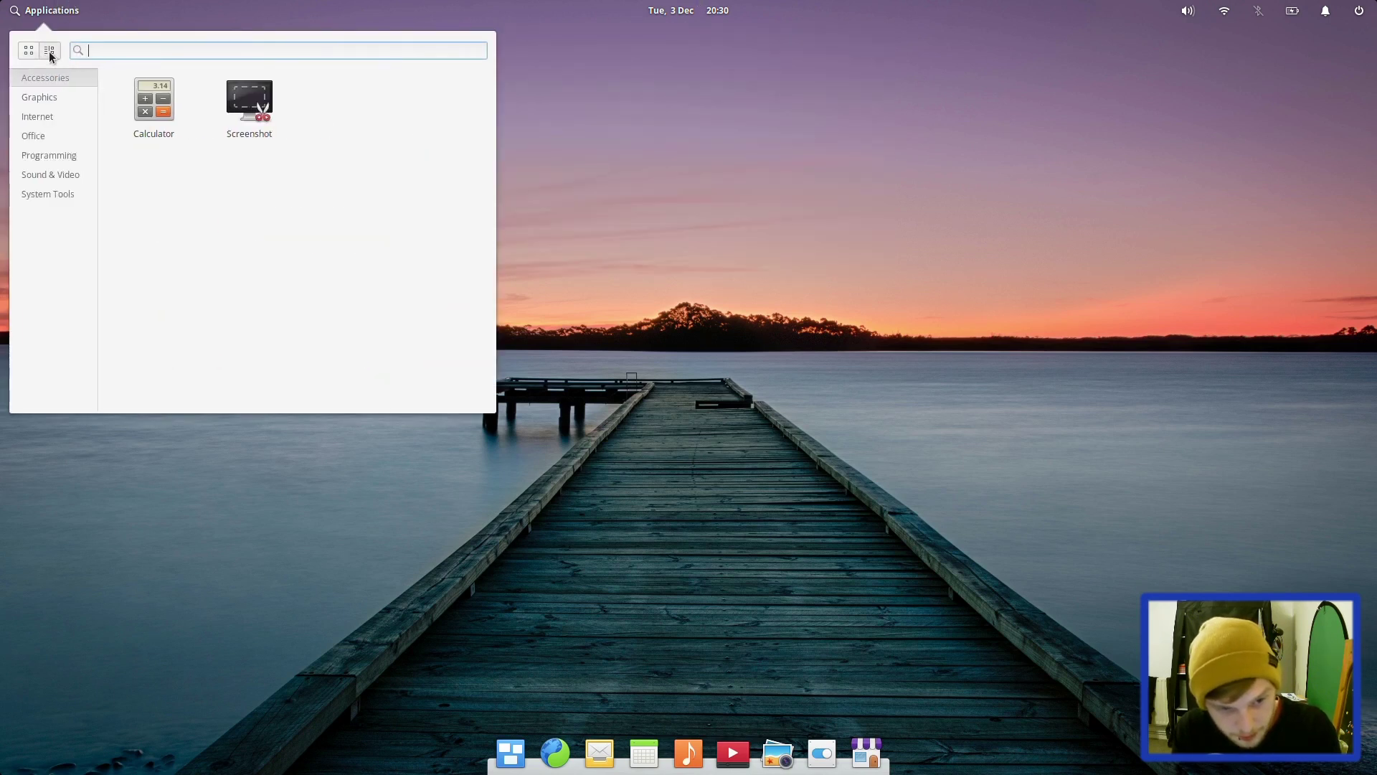
click(53, 154)
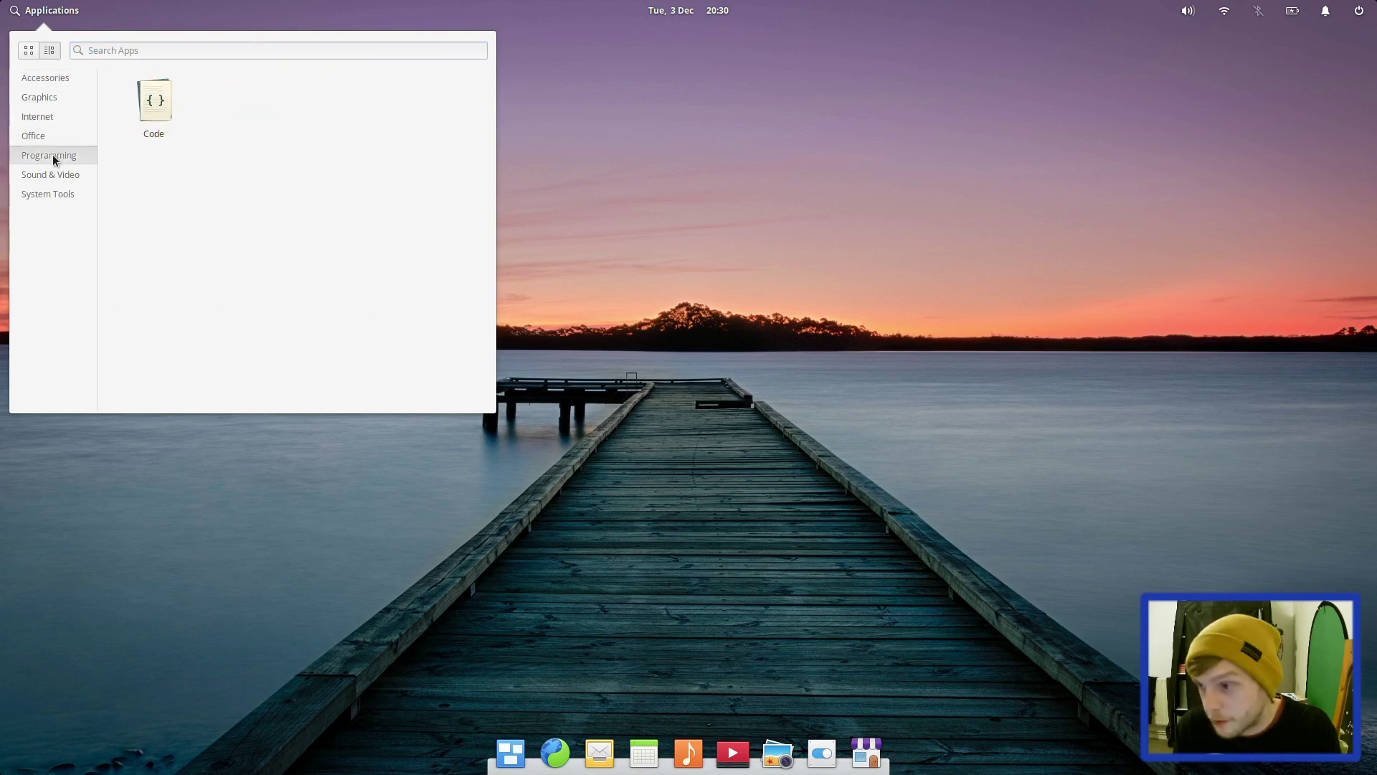
click(29, 52)
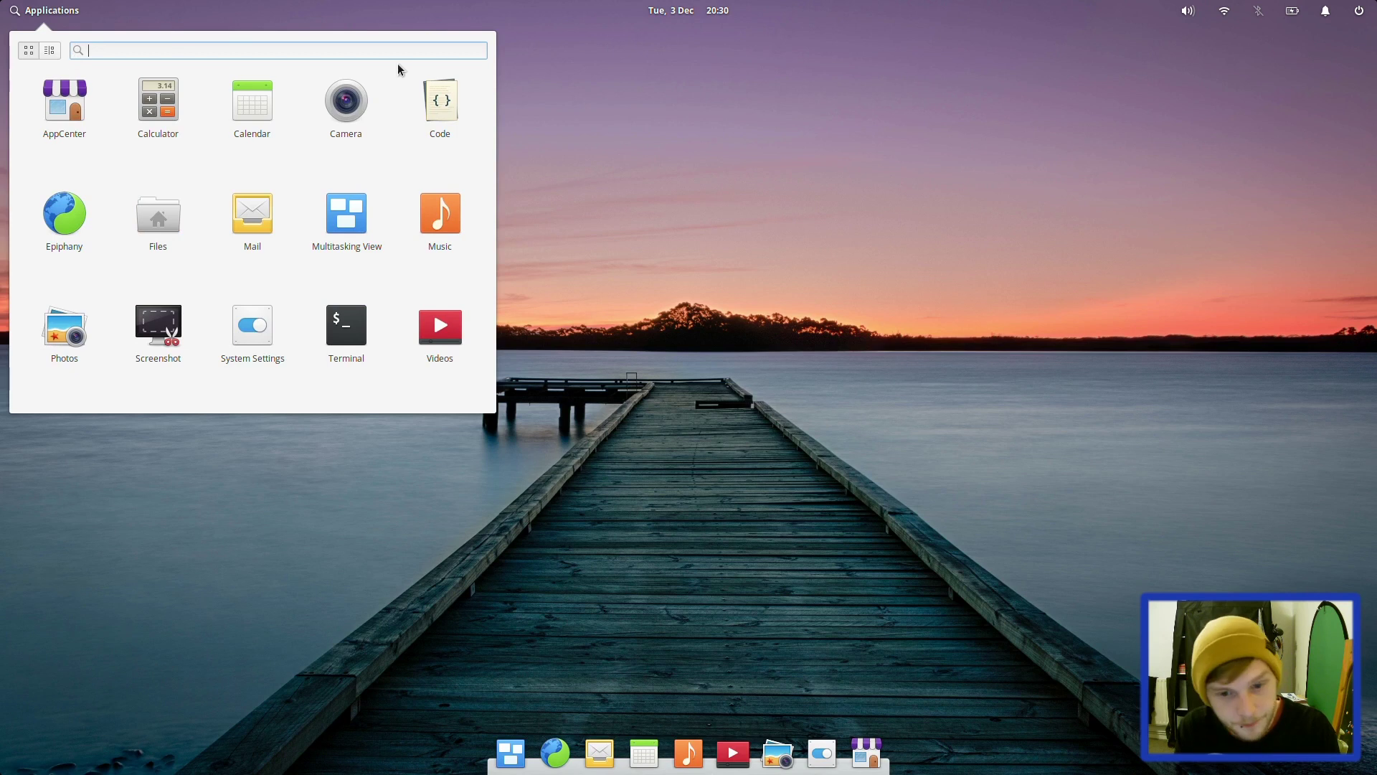
Check the month calendar and battery details, then open the launcher grid with Super
click(678, 59)
click(695, 9)
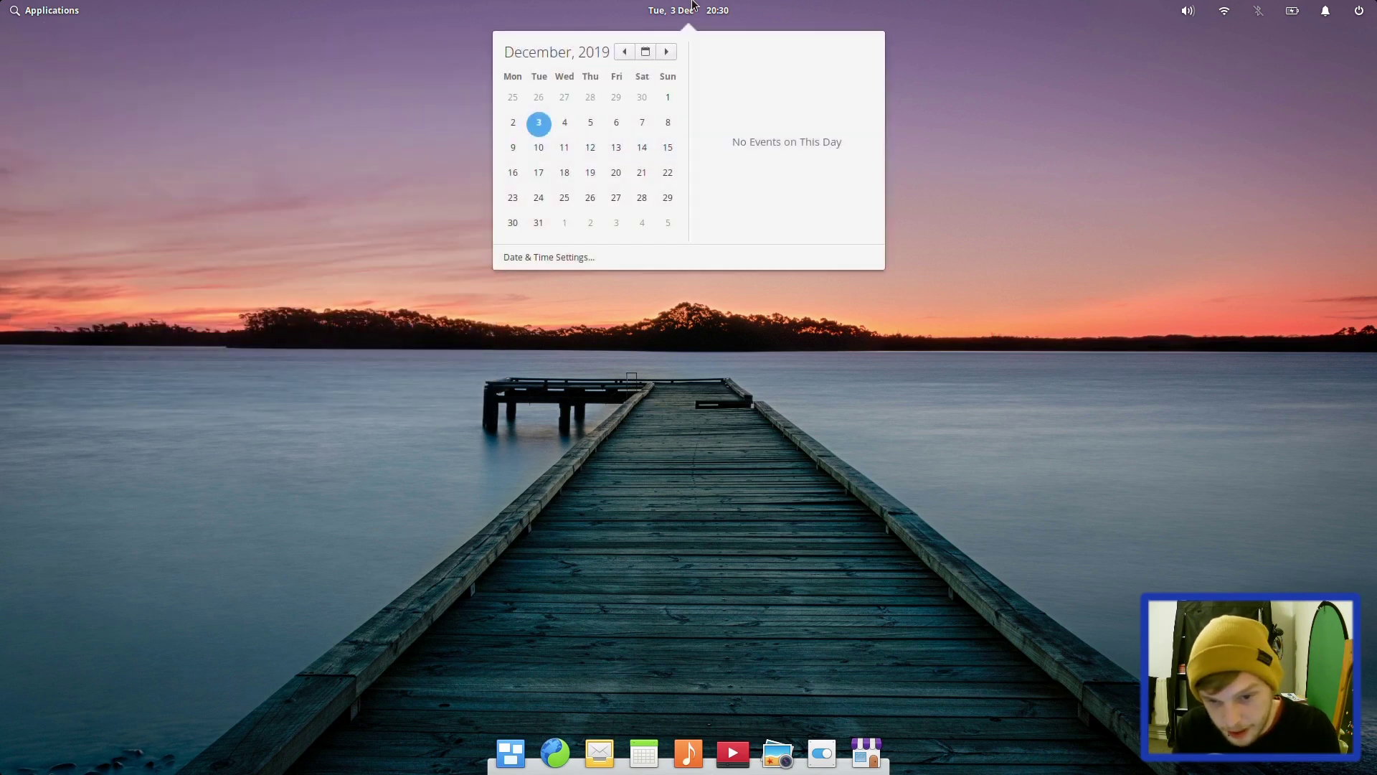
click(1006, 66)
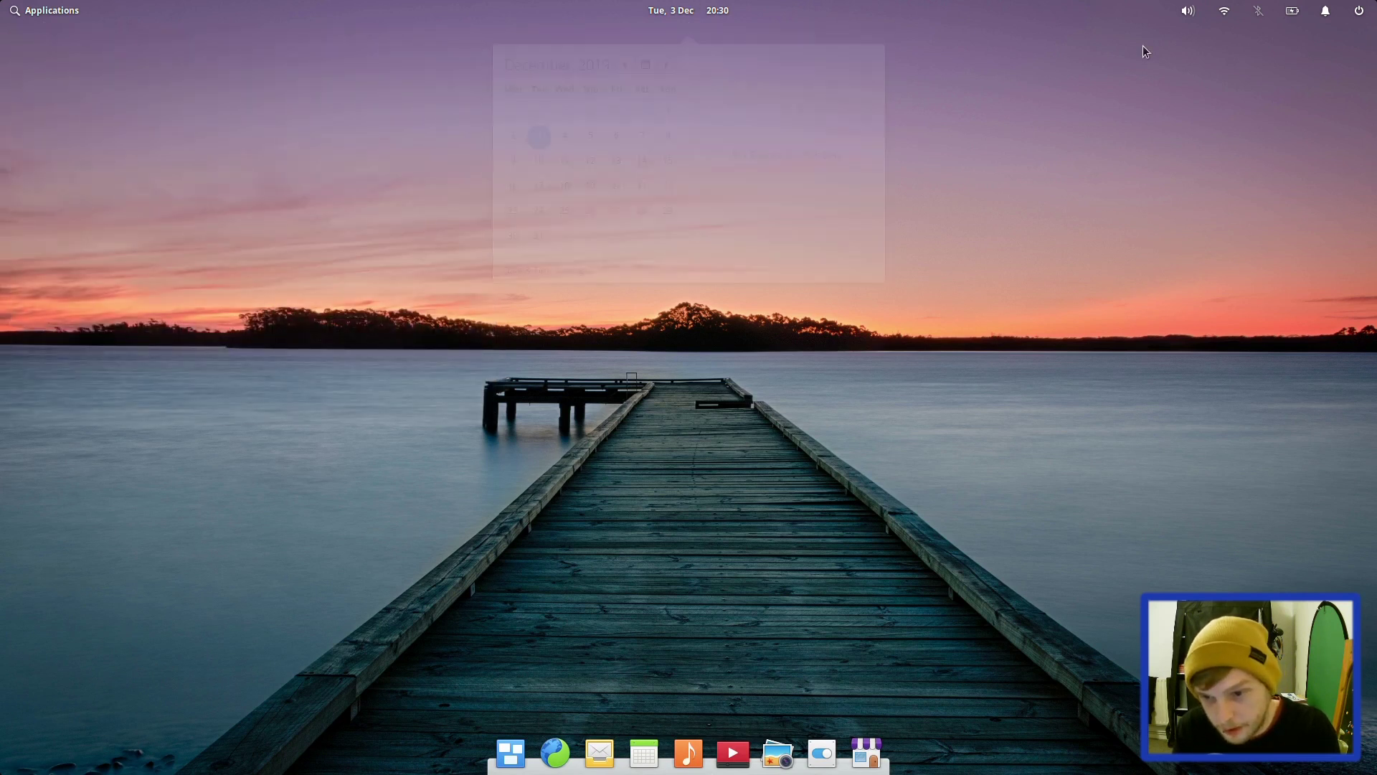
click(1304, 6)
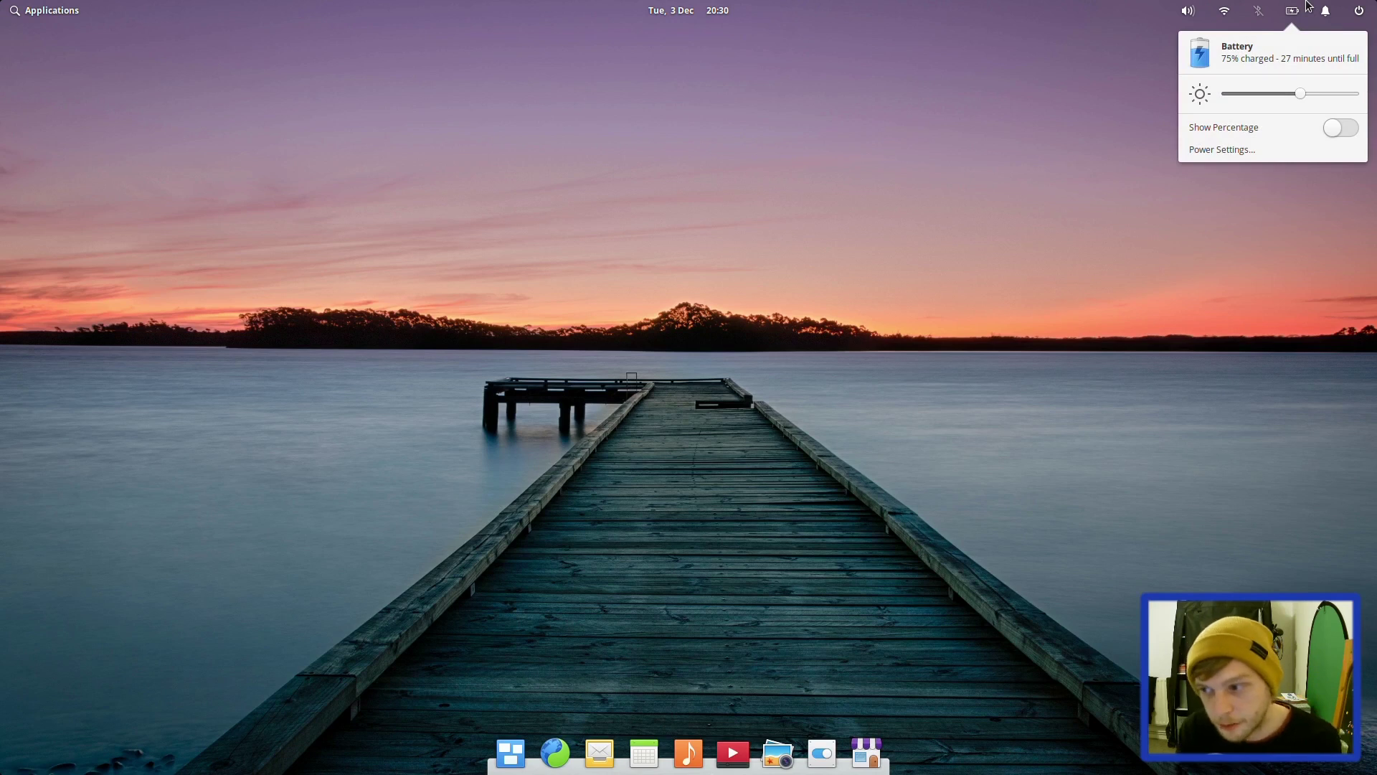
click(954, 296)
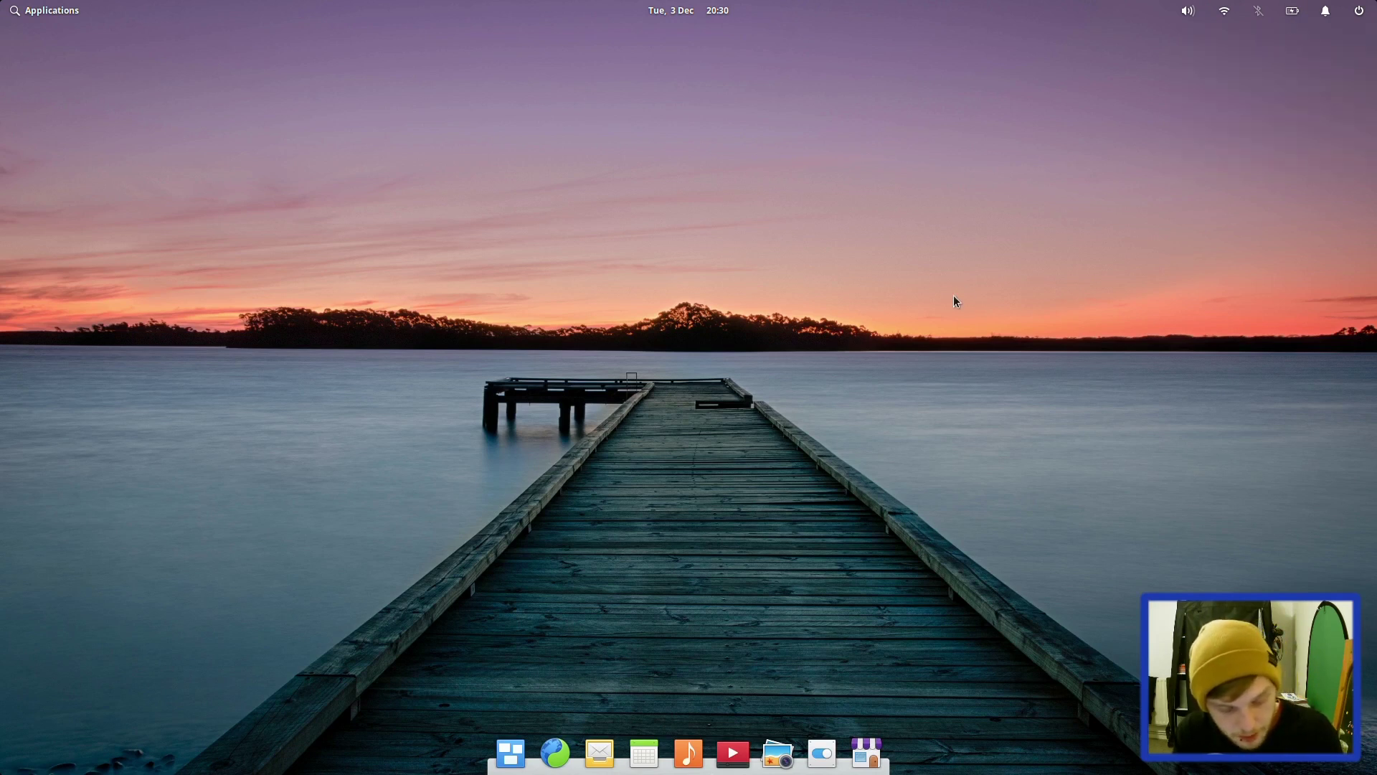
key(super)
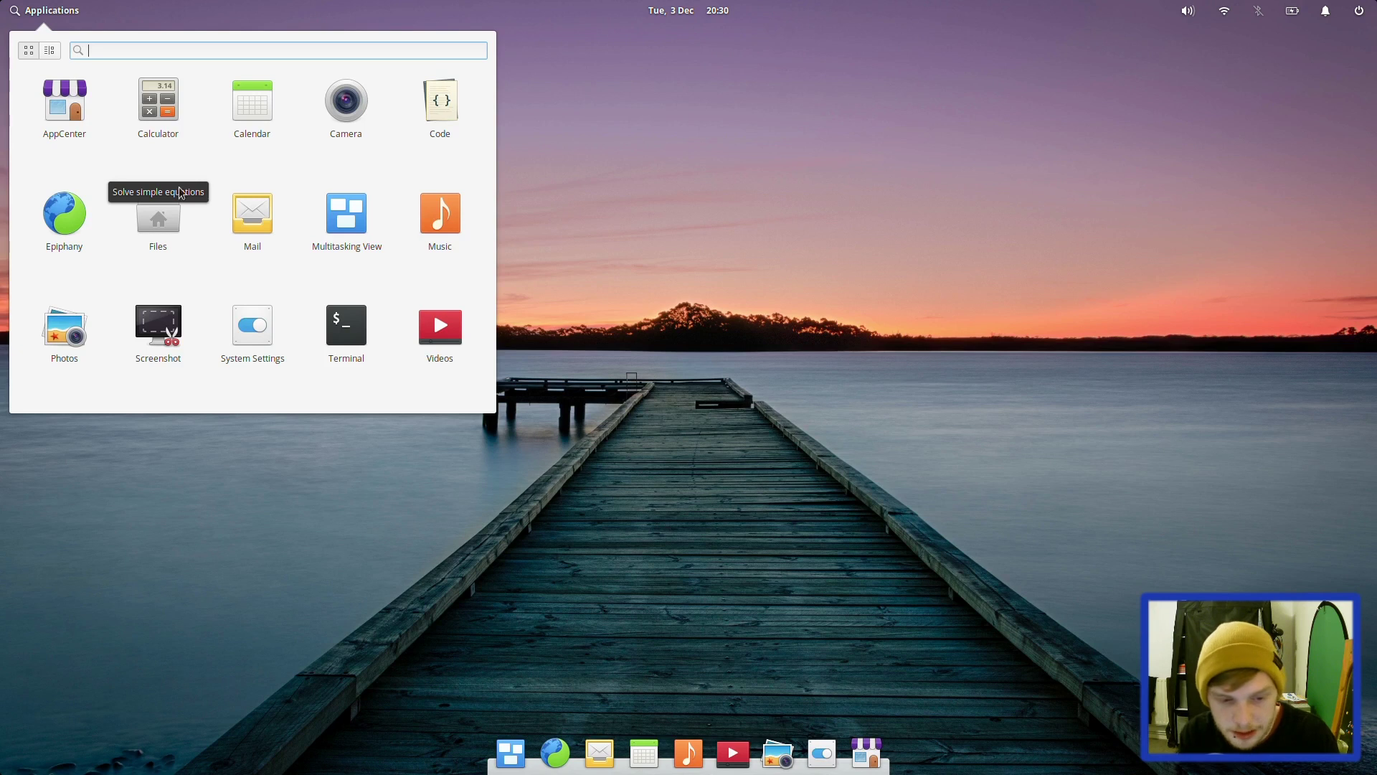
Turn on Prefer dark variant in Tweaks, keeping the elementary GTK+ theme, then close System Settings
click(273, 317)
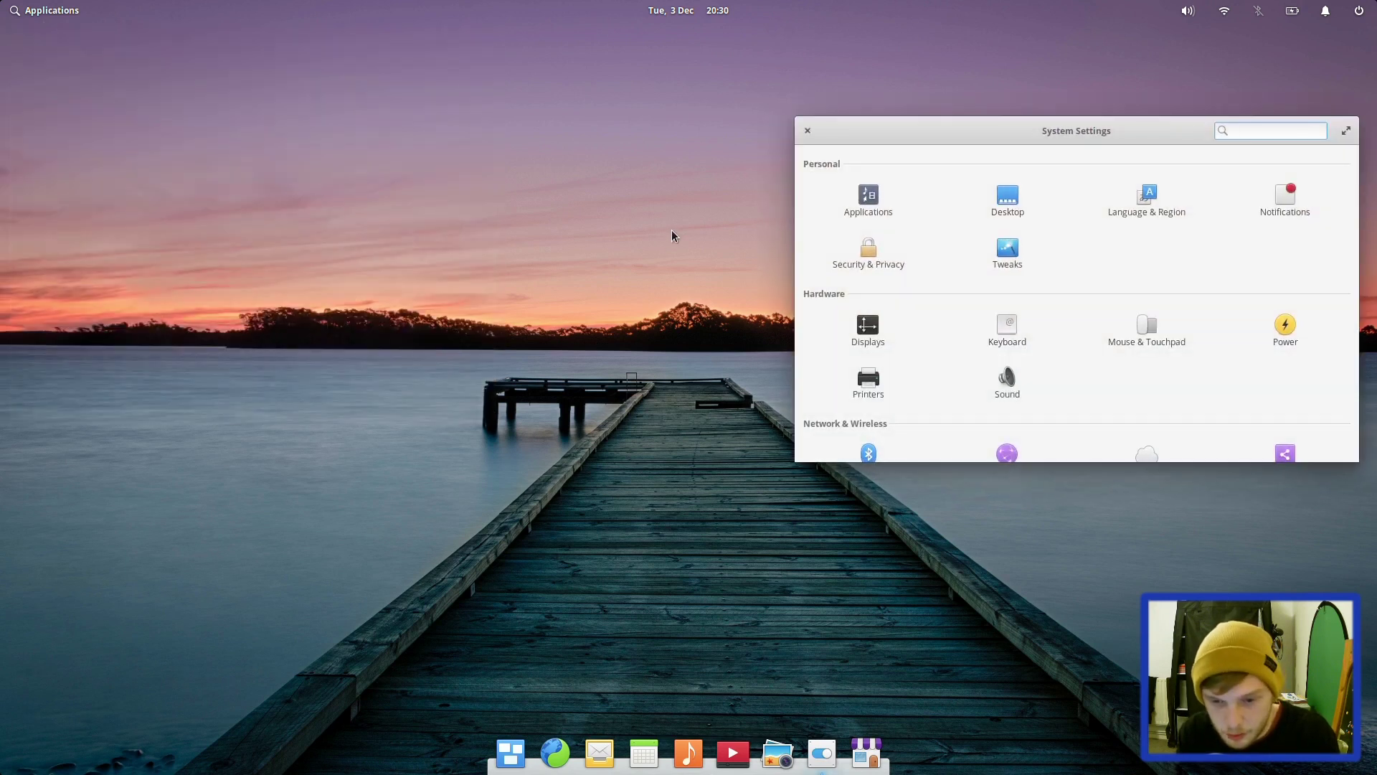
click(1008, 253)
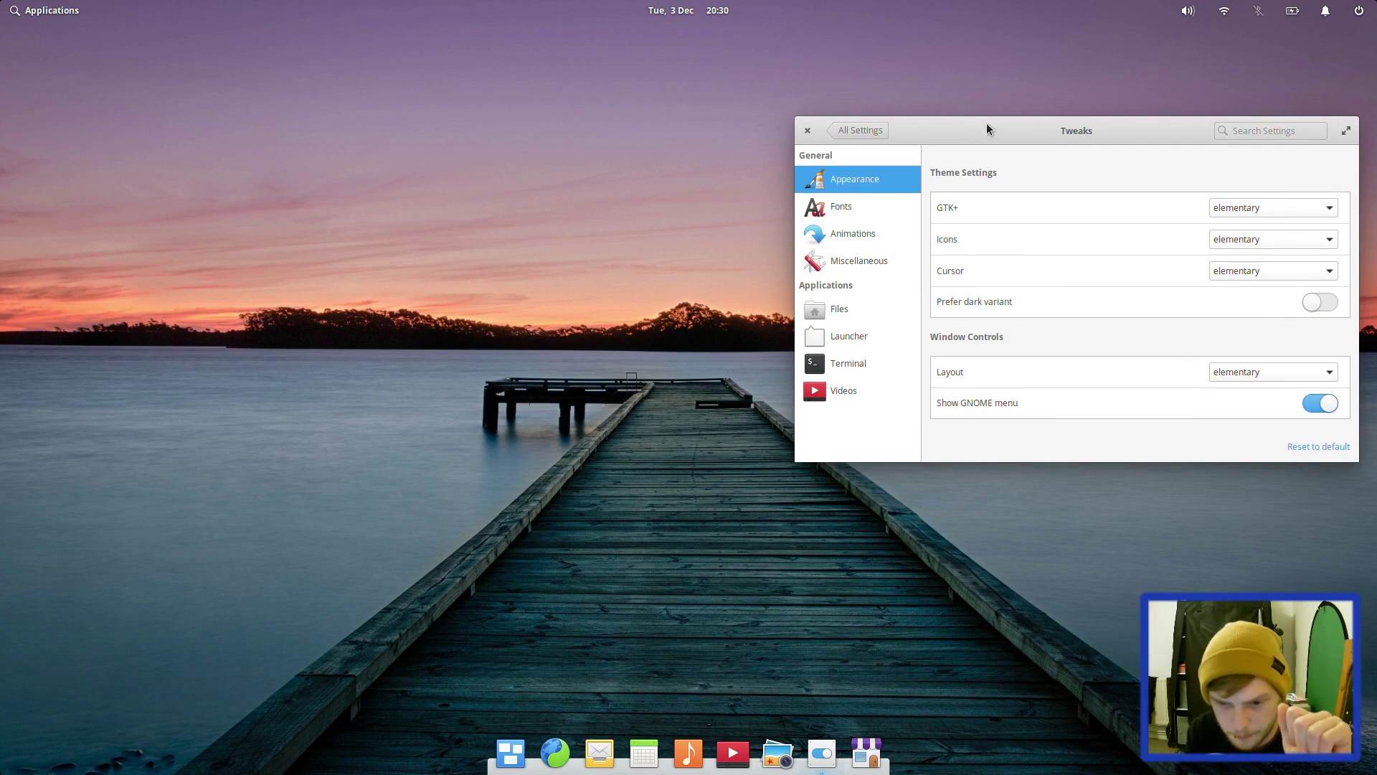
drag(987, 123, 526, 111)
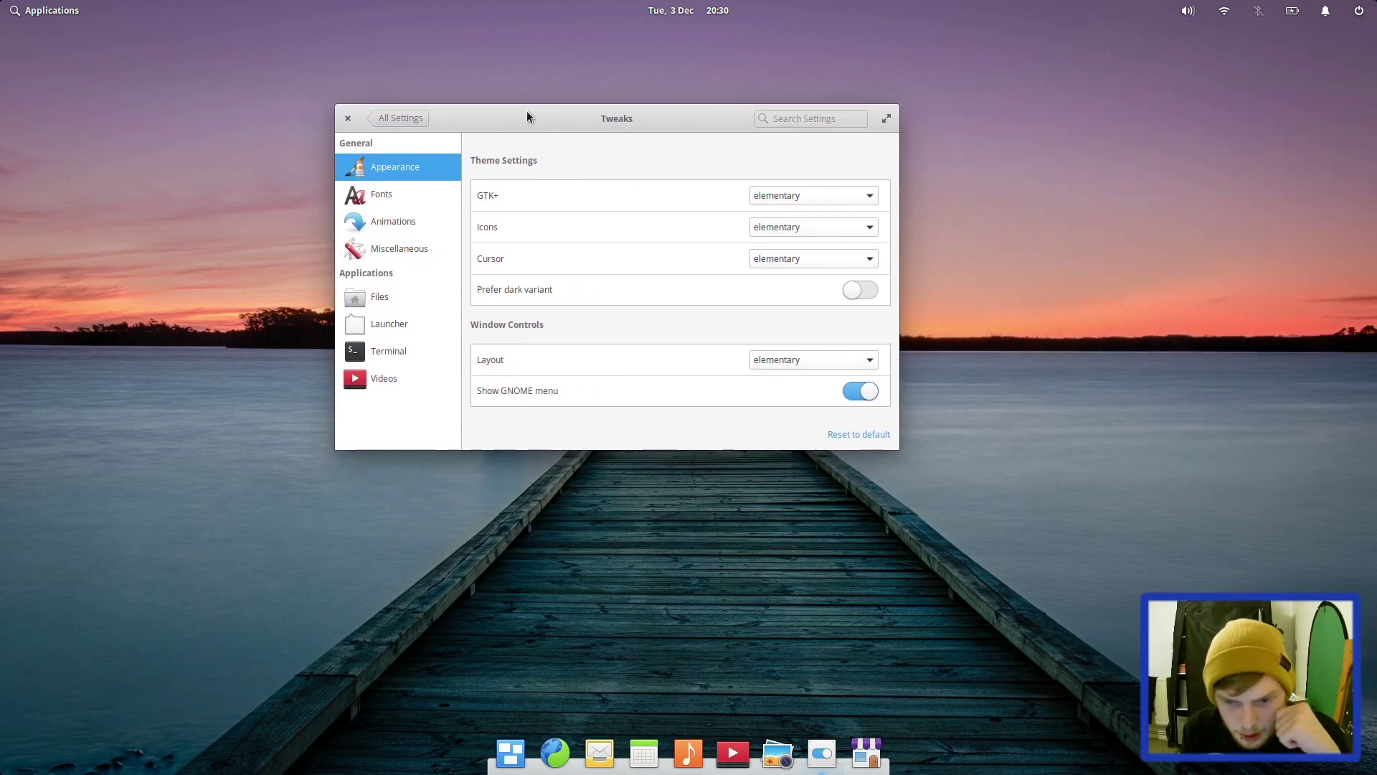
click(800, 194)
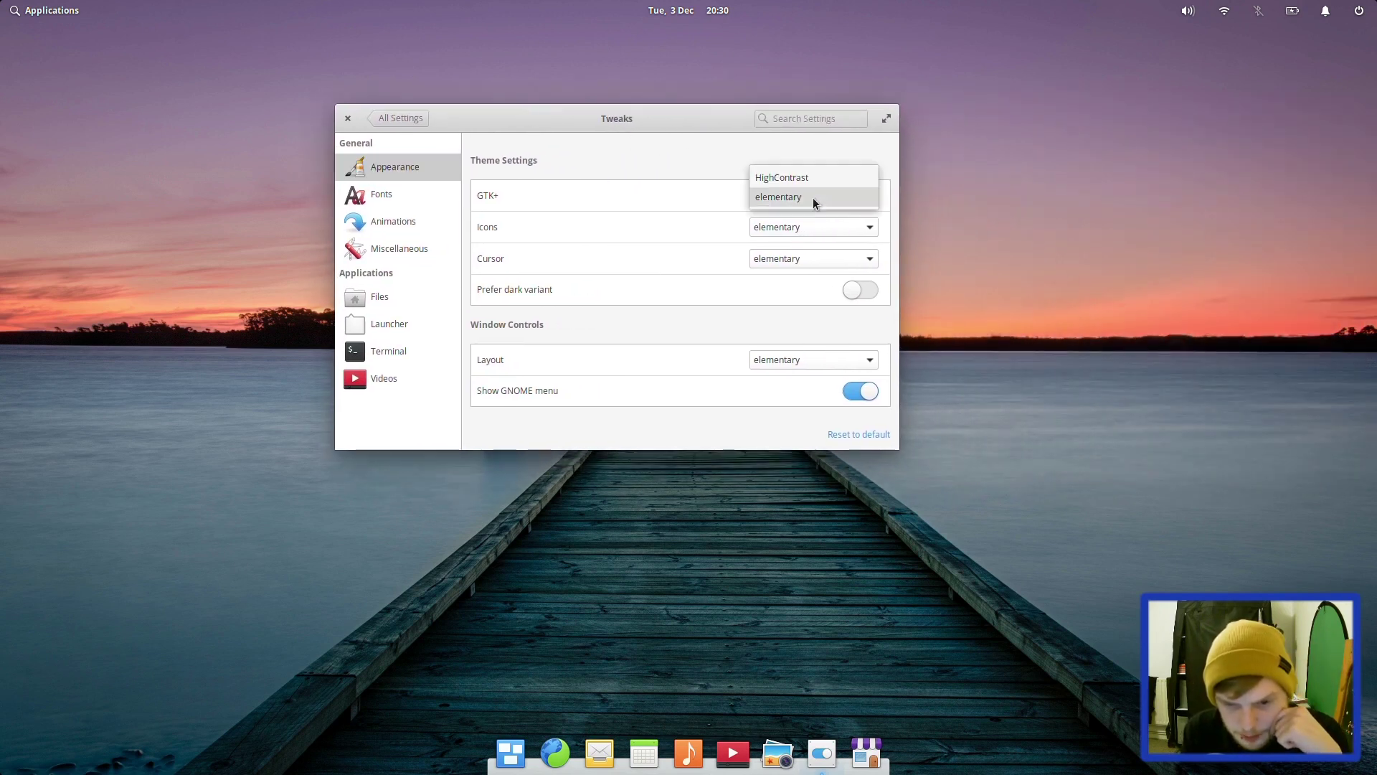
click(644, 197)
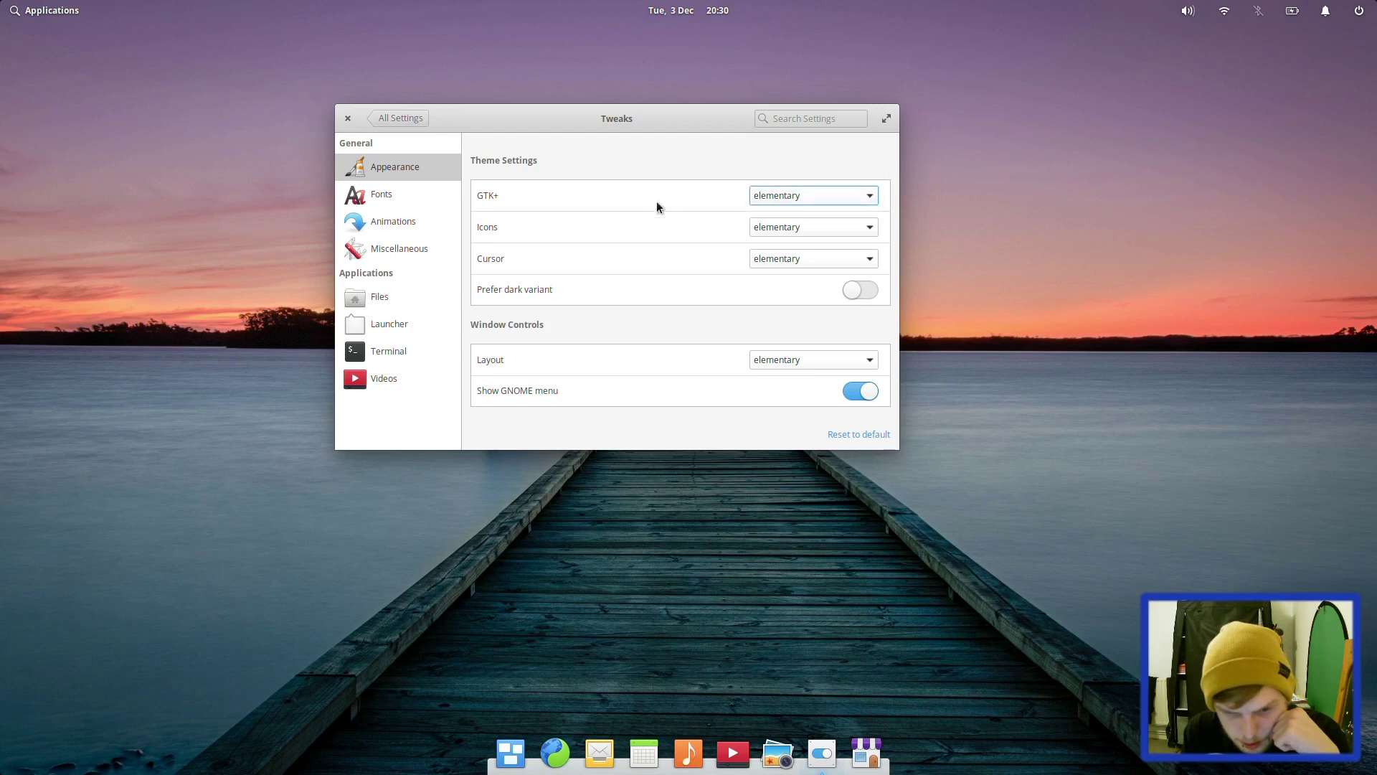
click(865, 291)
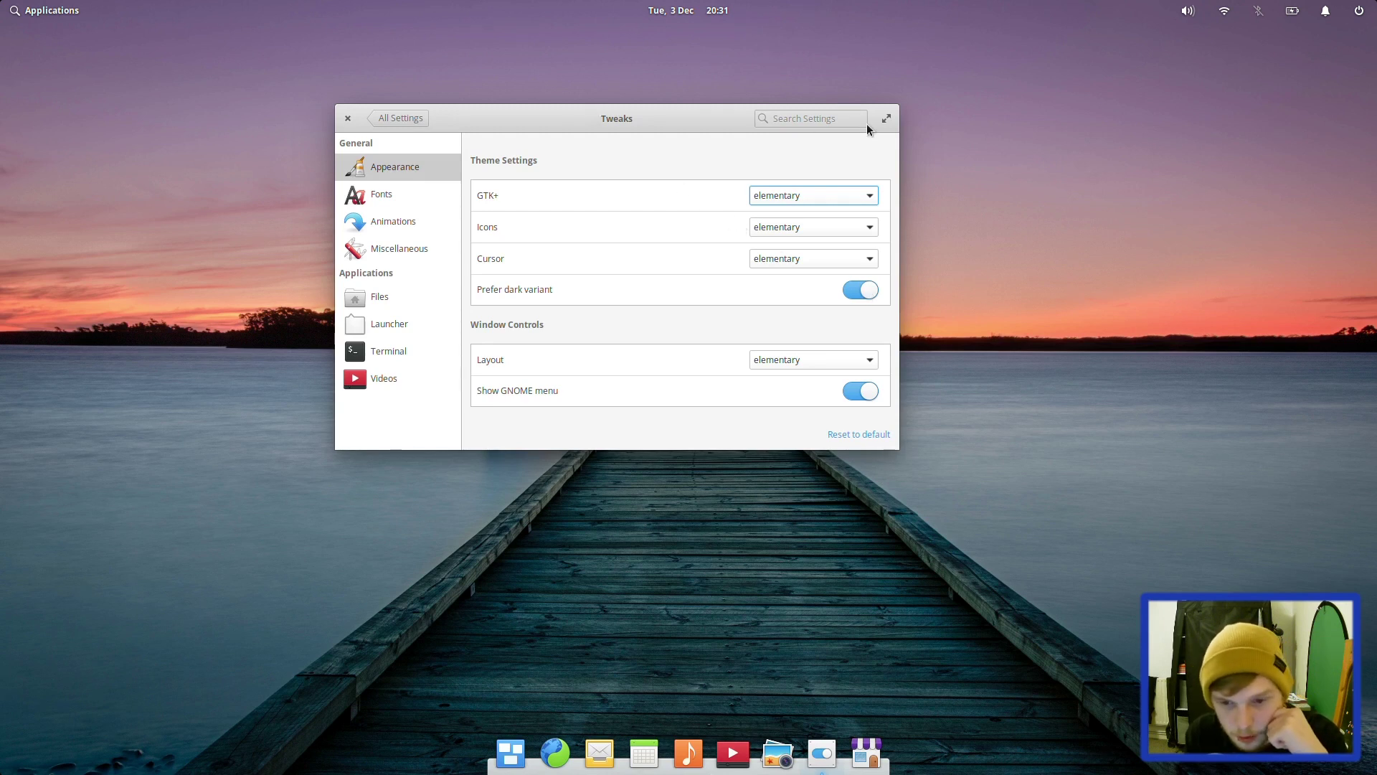
click(346, 119)
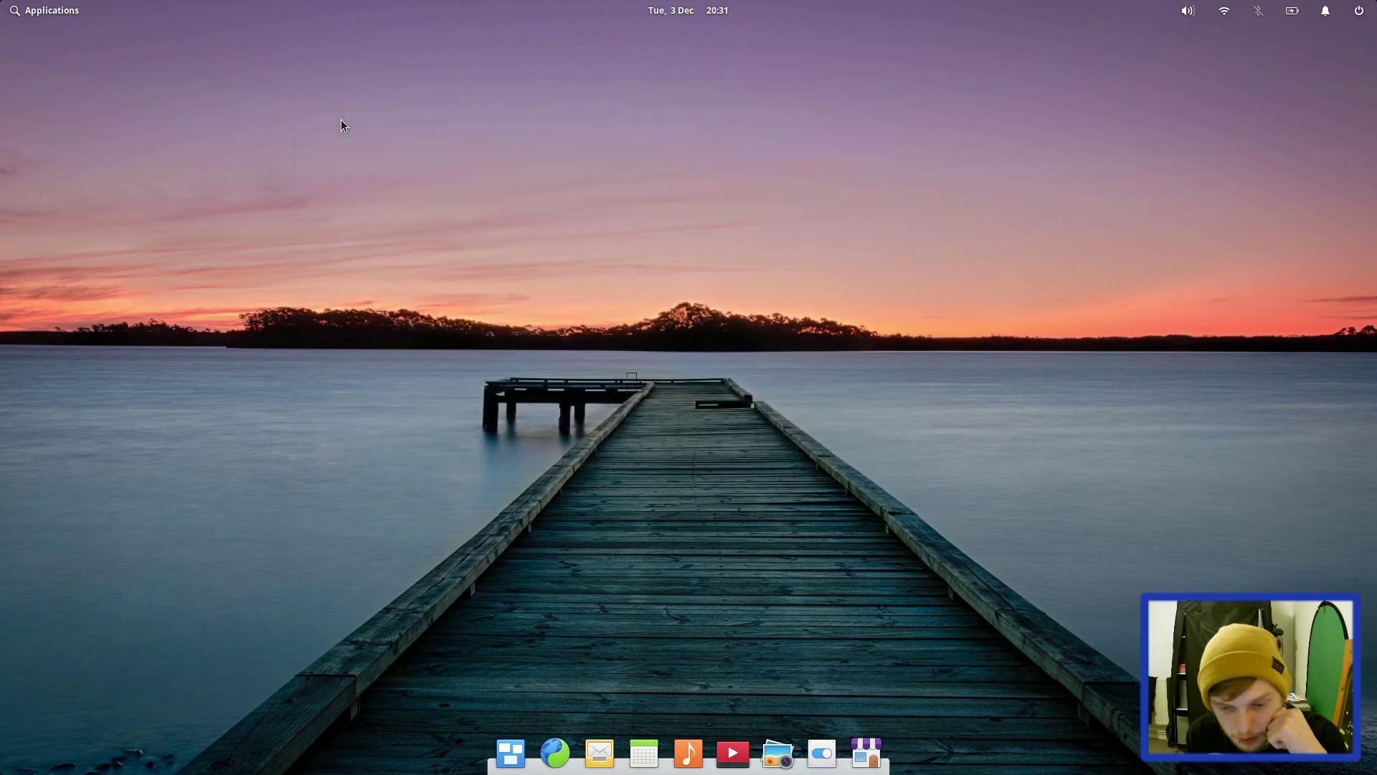
Set the Tweaks window-control Layout to Windows, leaving the Icons theme as elementary
click(822, 753)
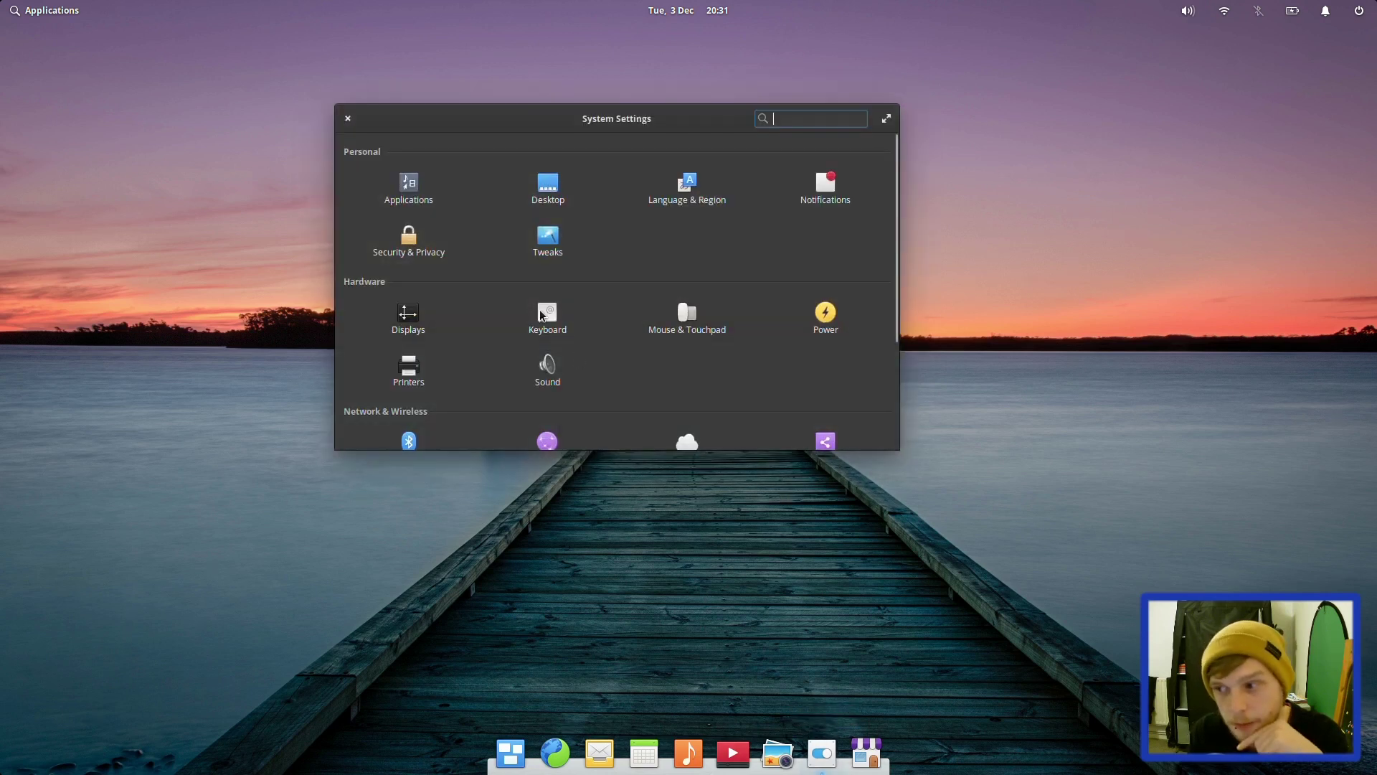
click(553, 239)
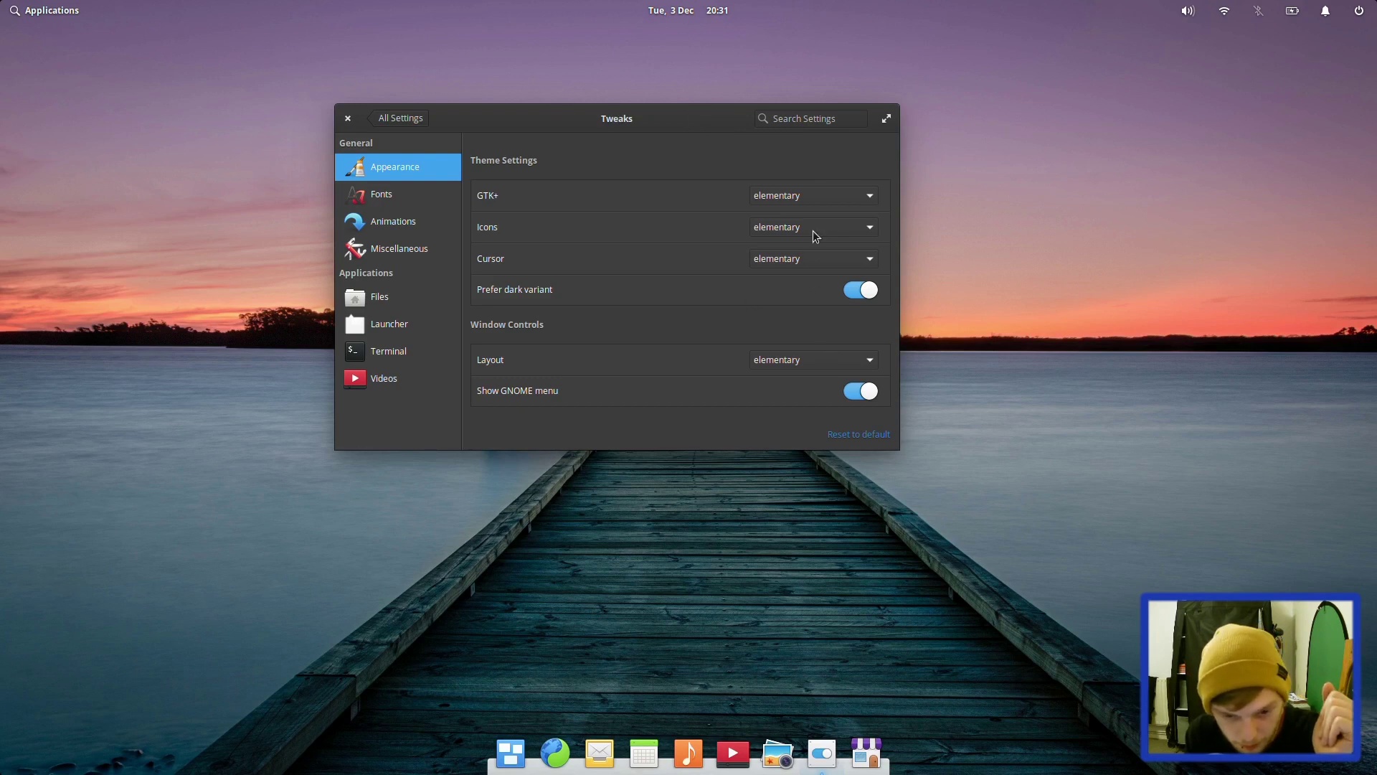
click(845, 365)
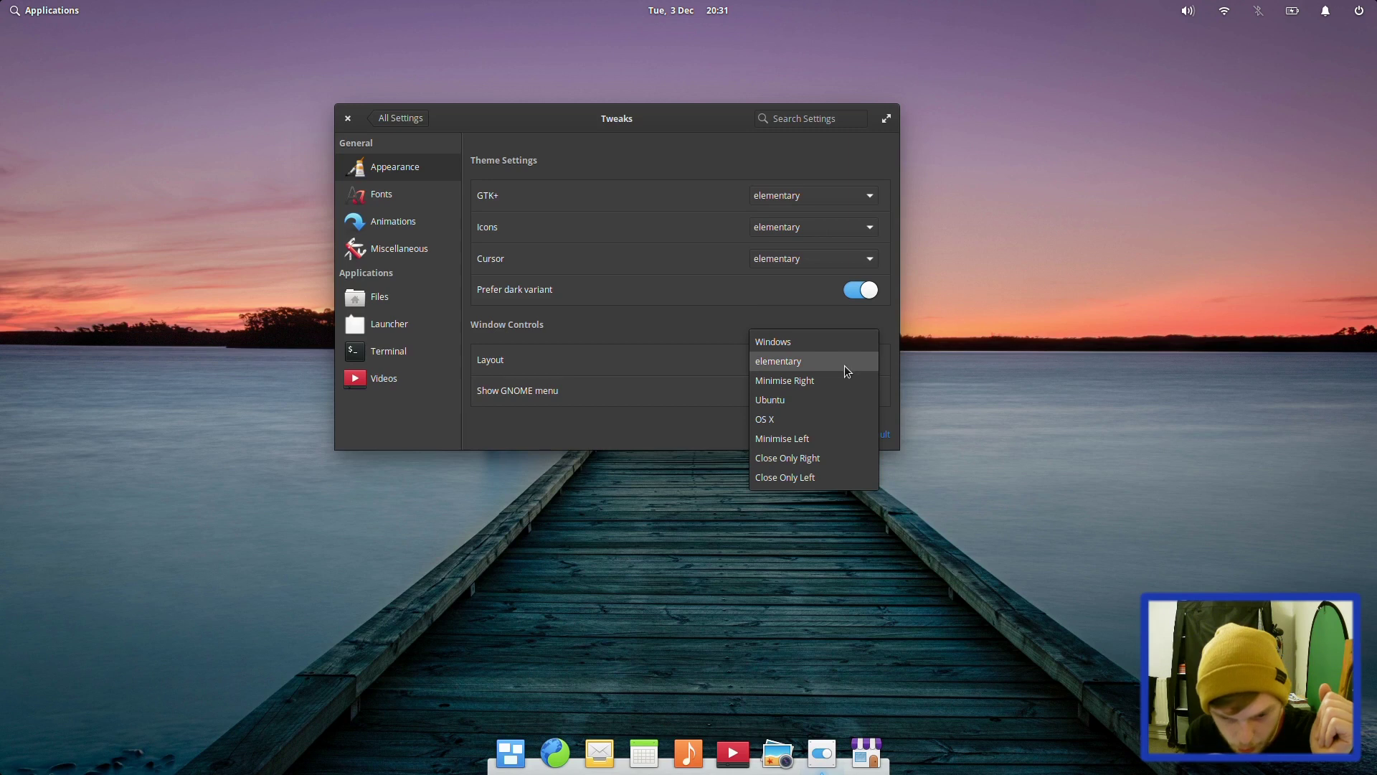
click(826, 337)
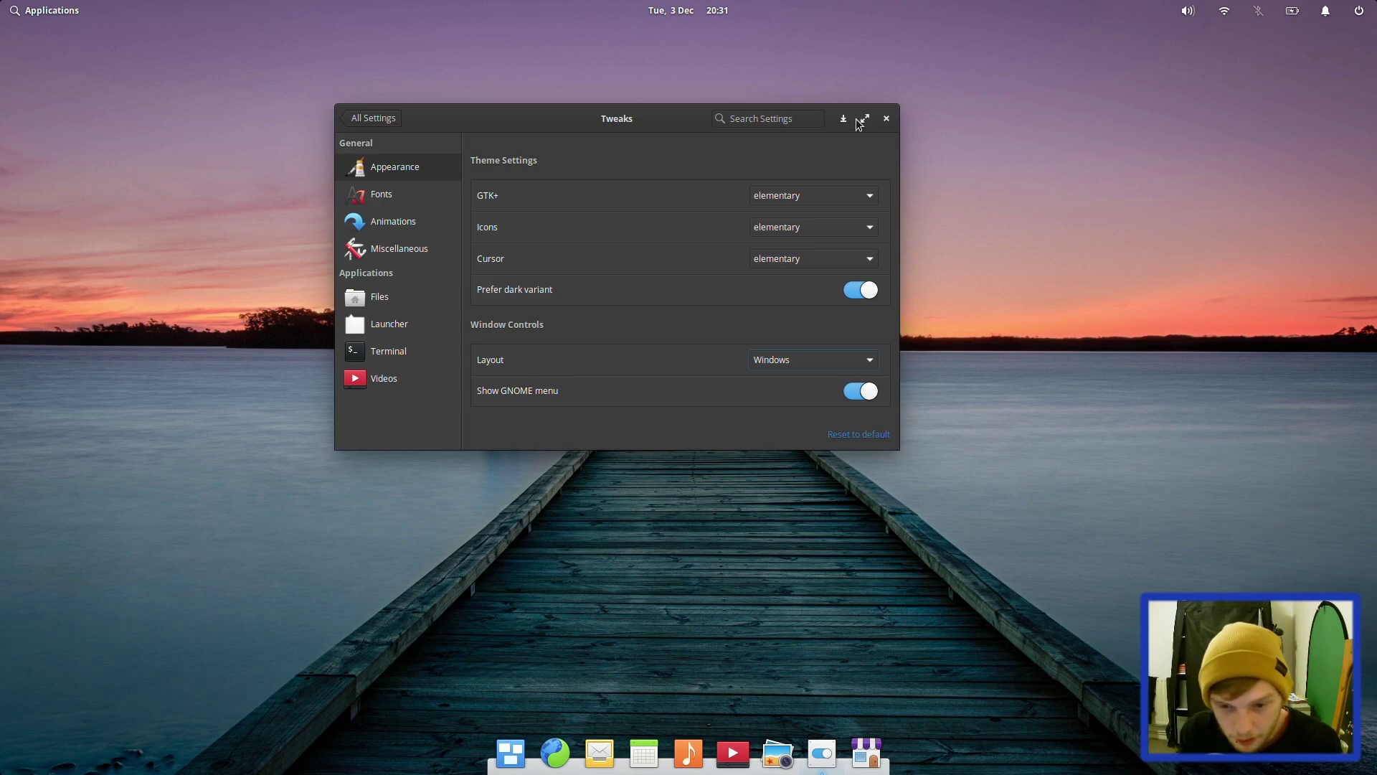
drag(530, 118, 434, 179)
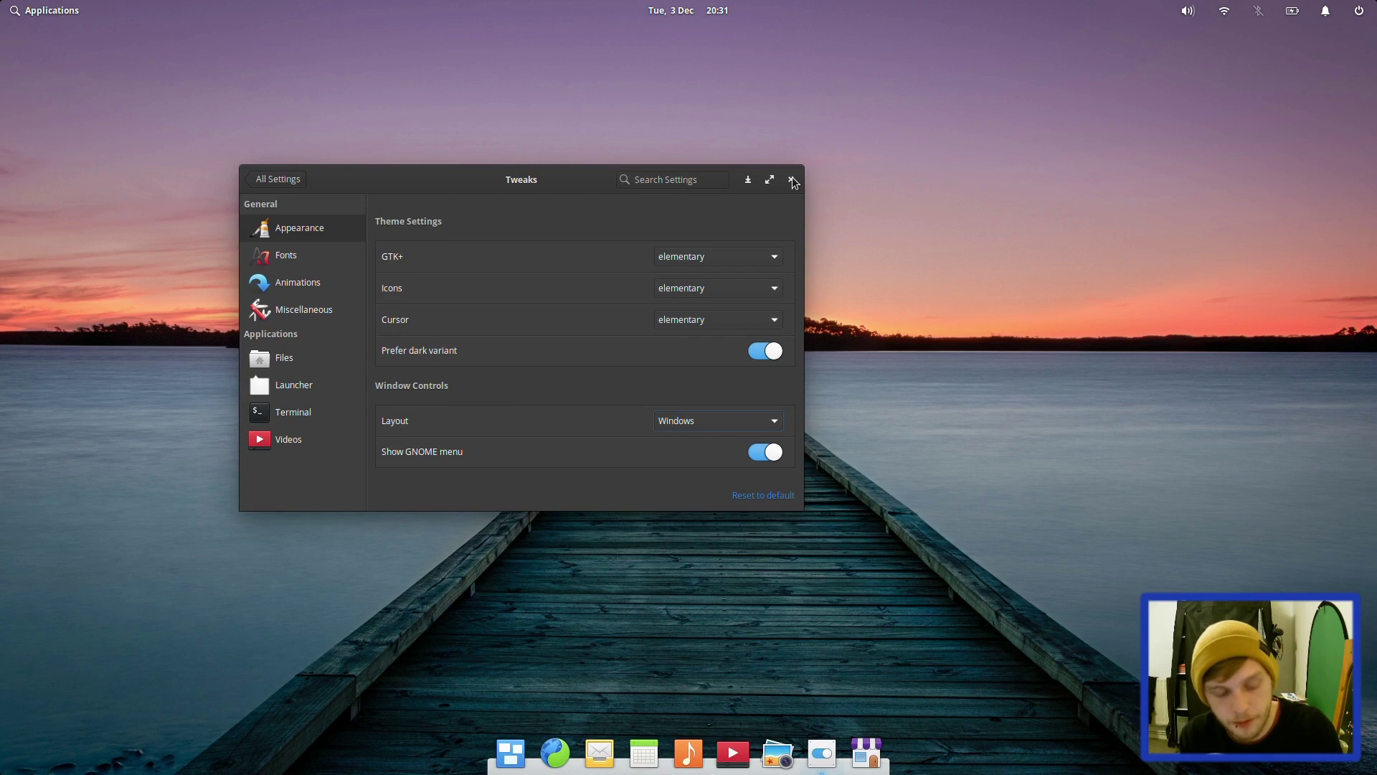
click(704, 290)
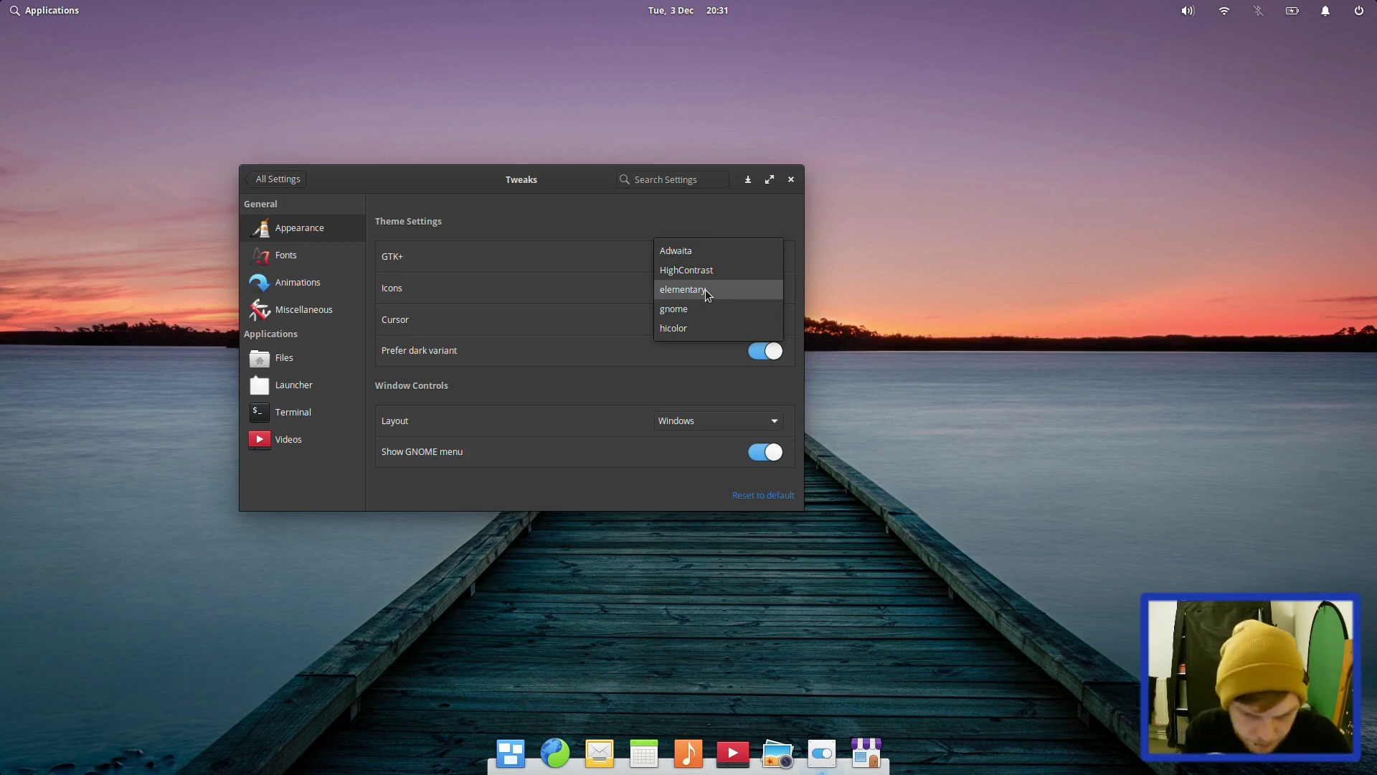
click(948, 296)
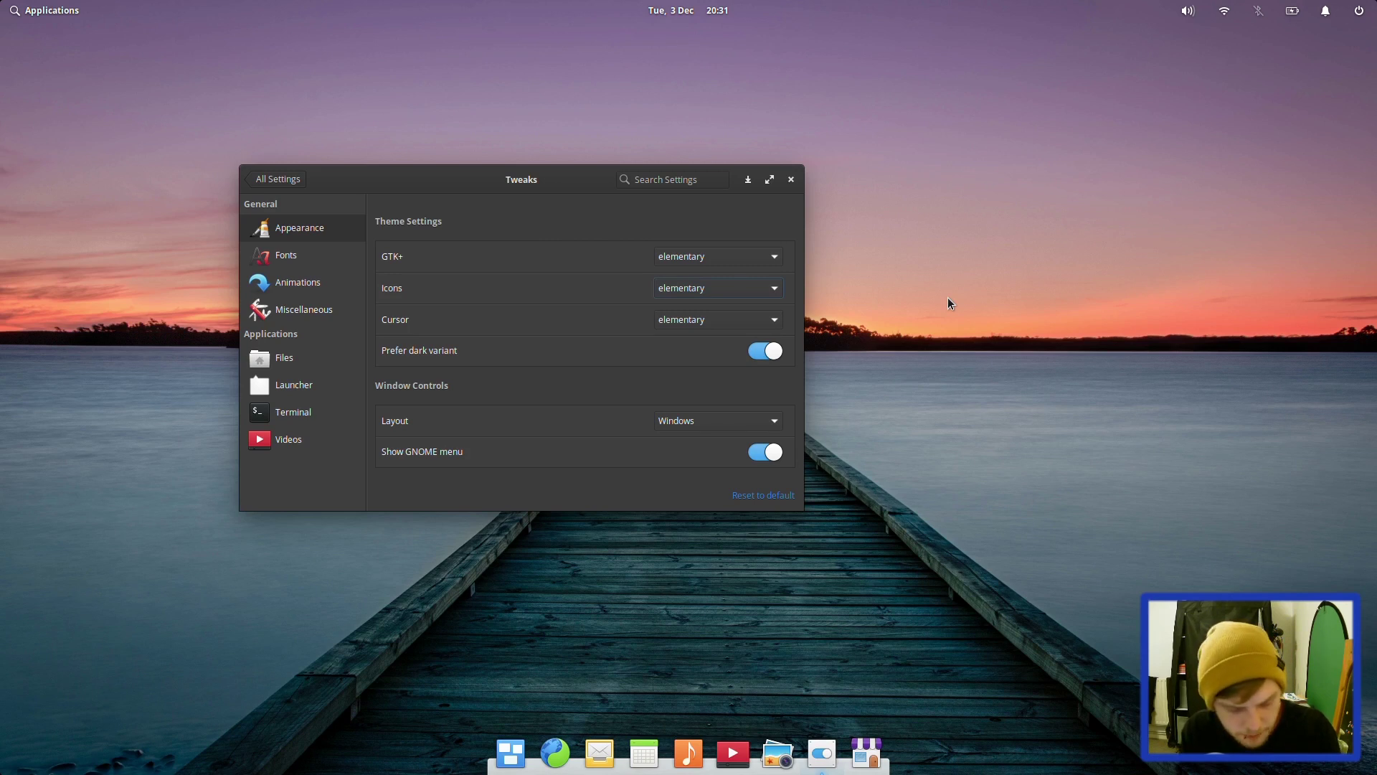
Run 'sudo apt install moka-icon-theme' in a new terminal
key(super+t)
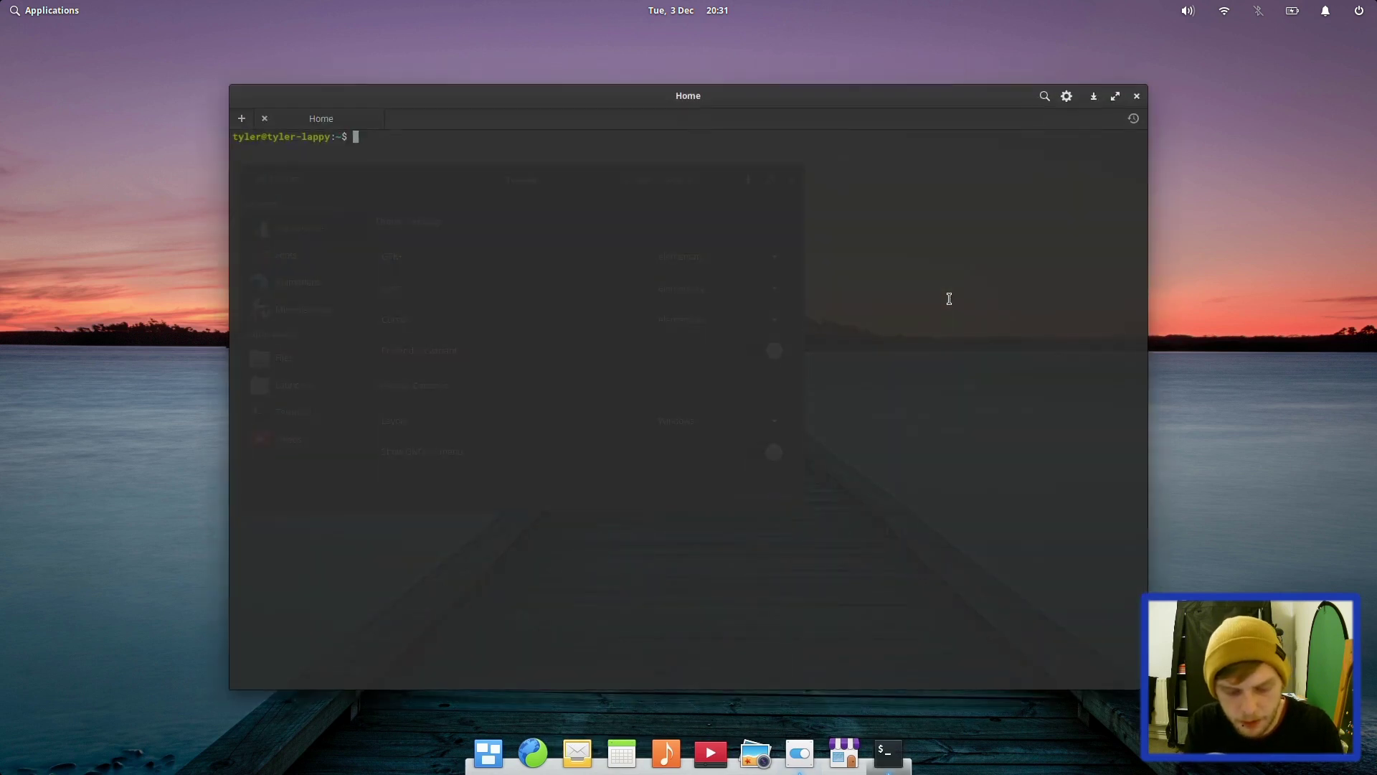
text(sudo apt)
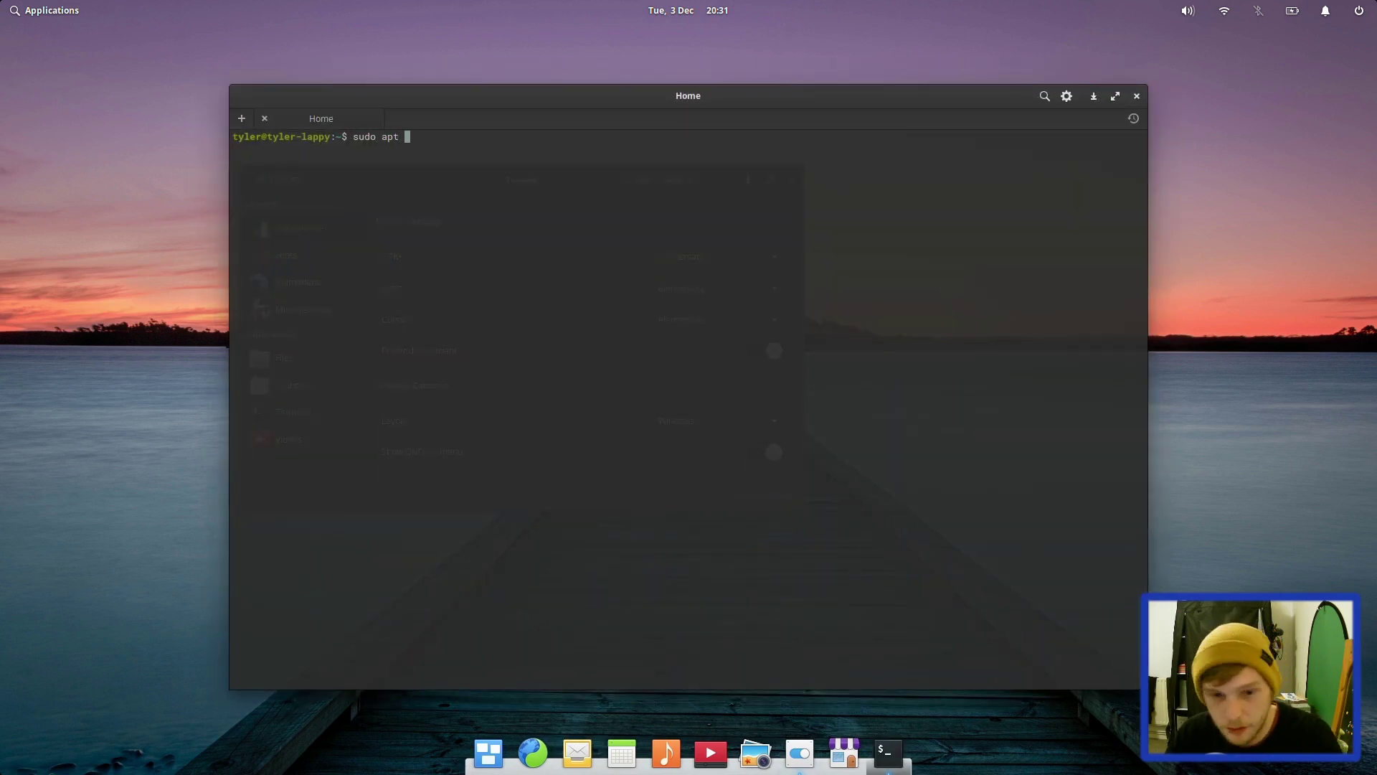
key(BackSpace)
key(BackSpace)
key(BackSpace)
key(BackSpace)
key(BackSpace)
key(BackSpace)
text(o)
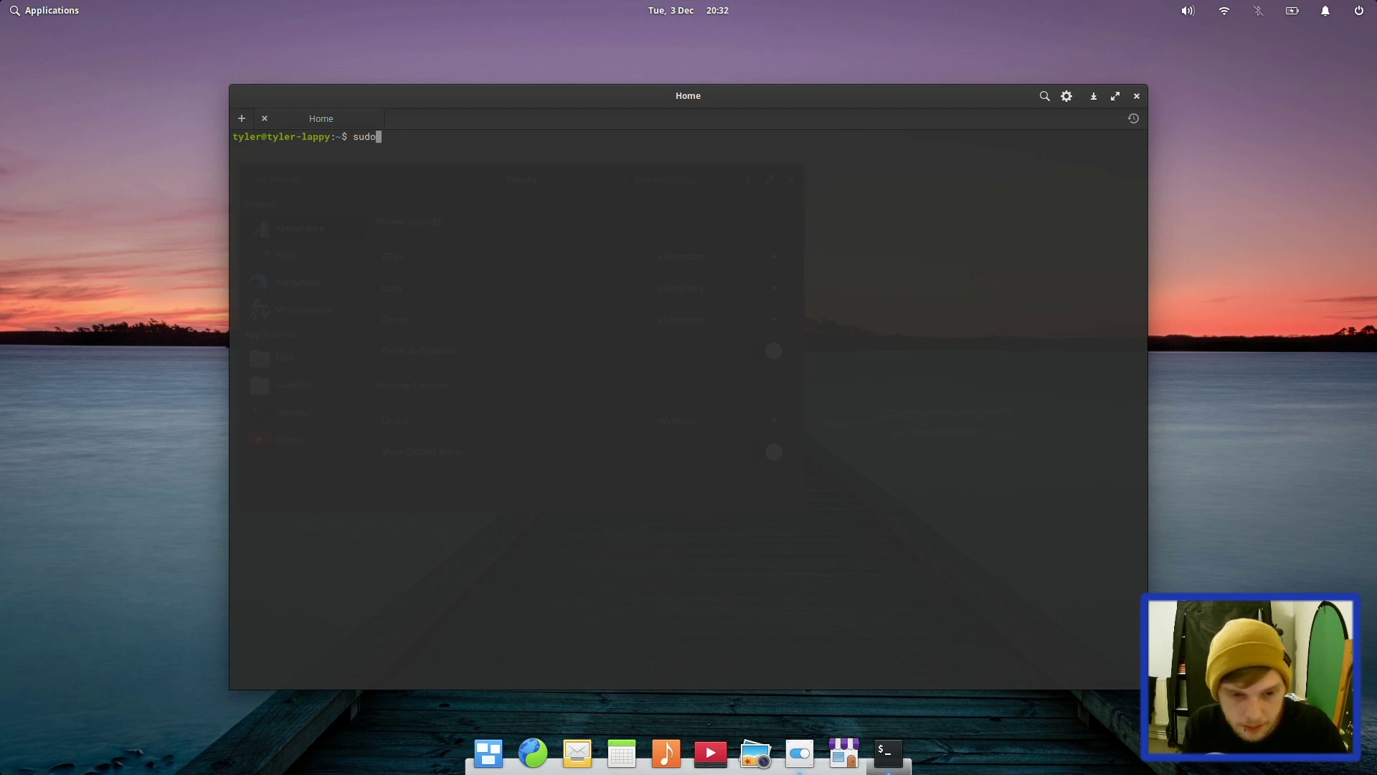
text( apt install moka-icon-theme)
key(Return)
Enter the administrator password and answer y to start downloading the packages
text(********)
key(Return)
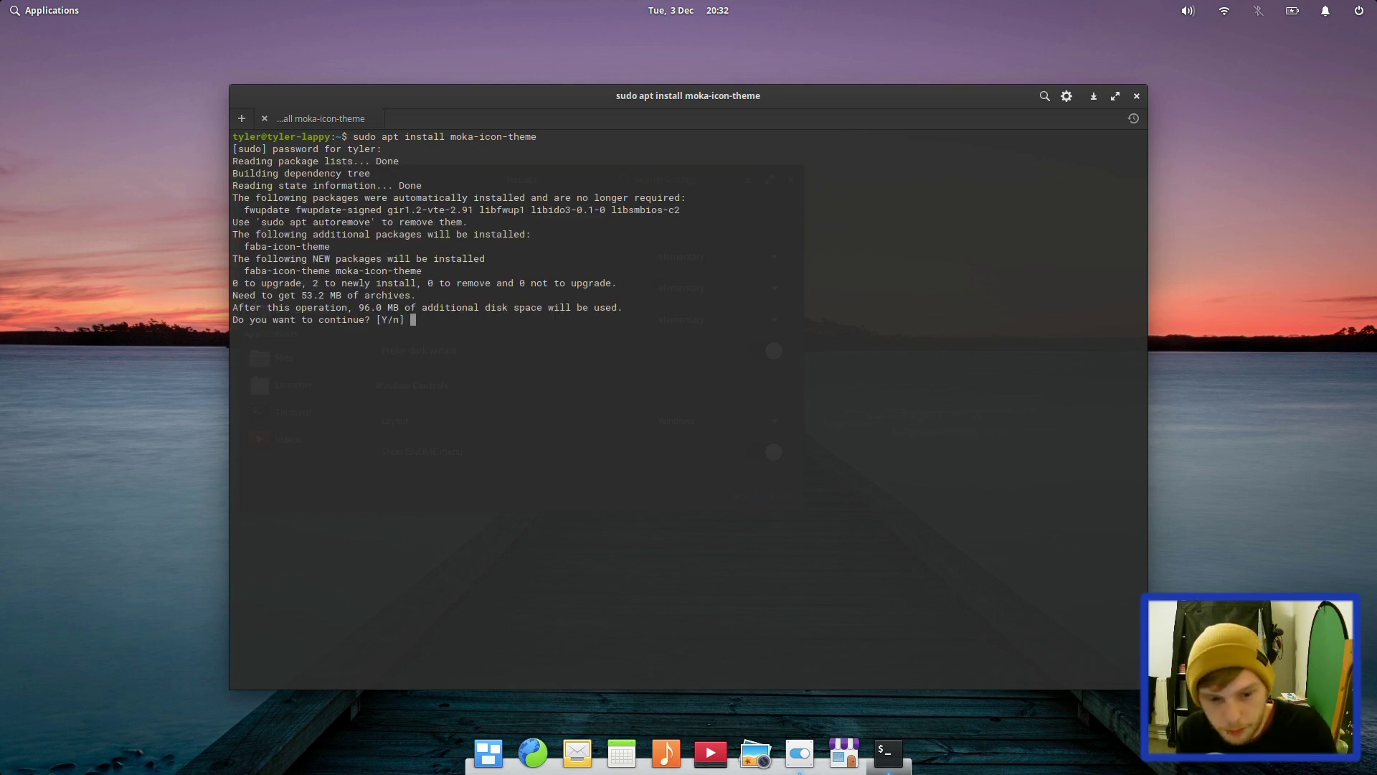
text(y)
key(Return)
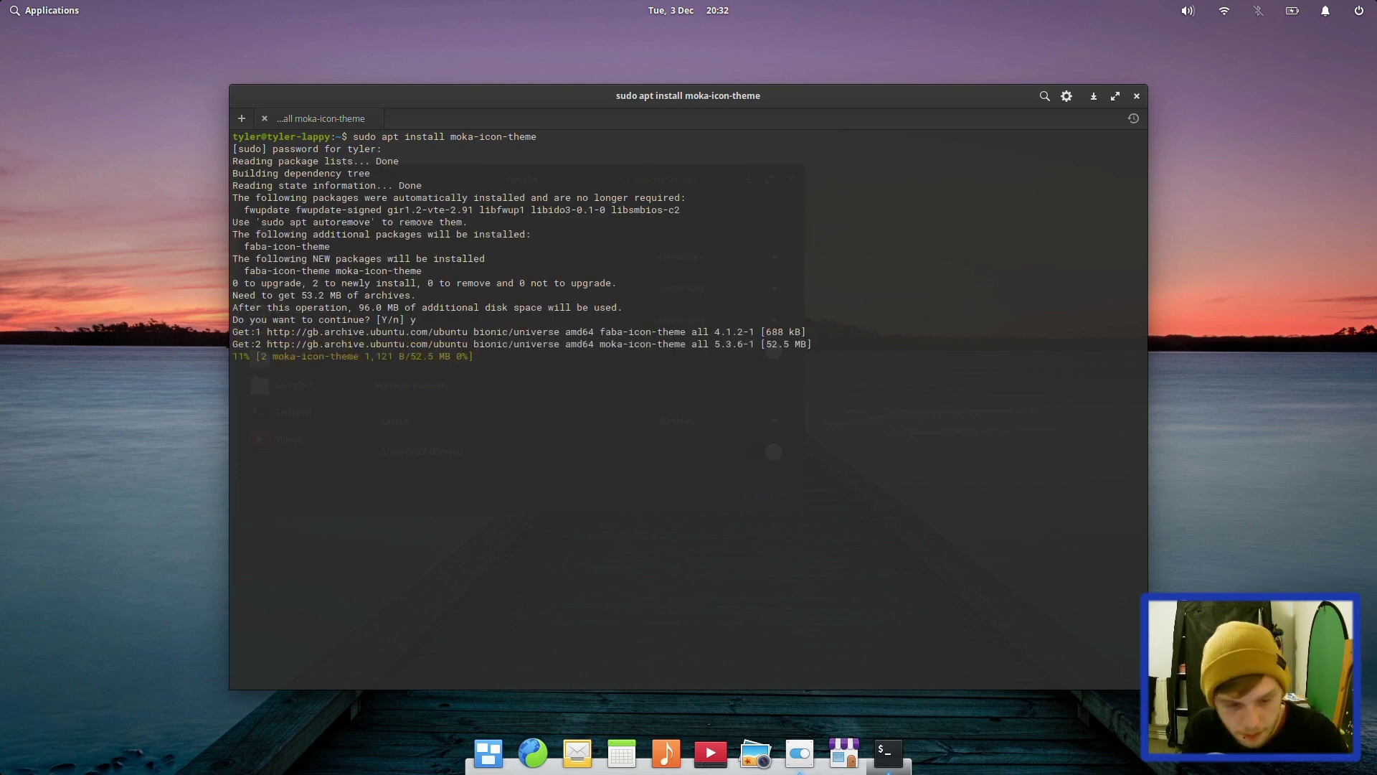
Open Epiphany and search the web for 'plank themes'
click(533, 754)
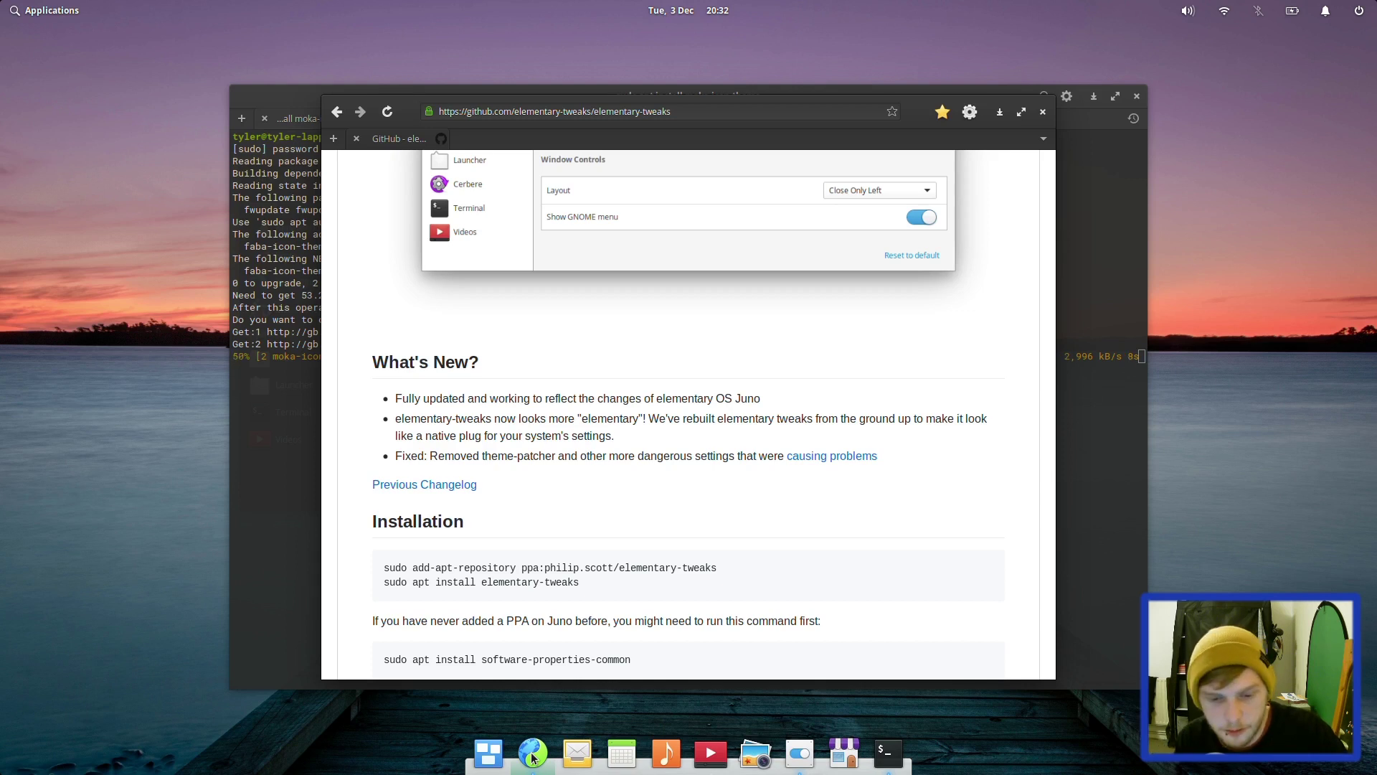
scroll(522, 498, down, 3)
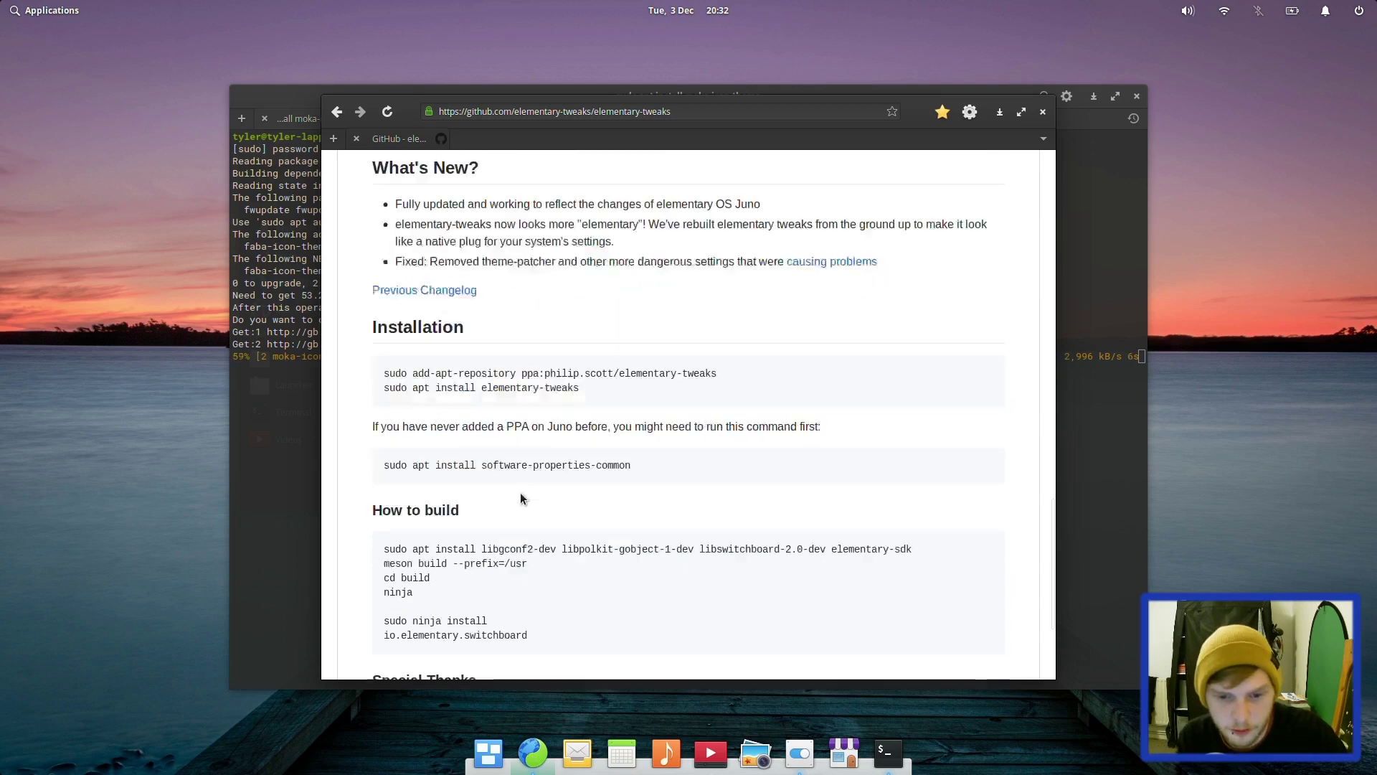
scroll(521, 498, up, 3)
scroll(521, 498, up, 15)
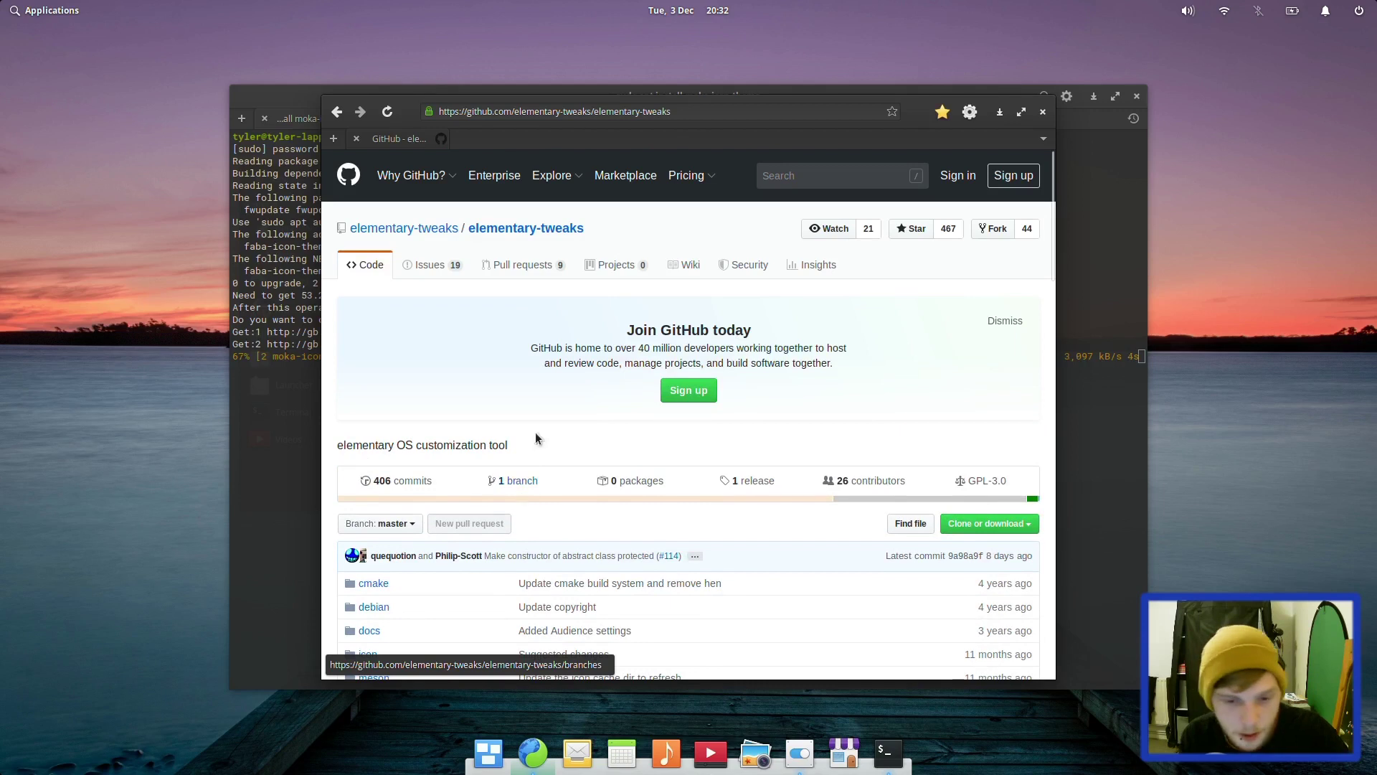
drag(395, 102, 423, 75)
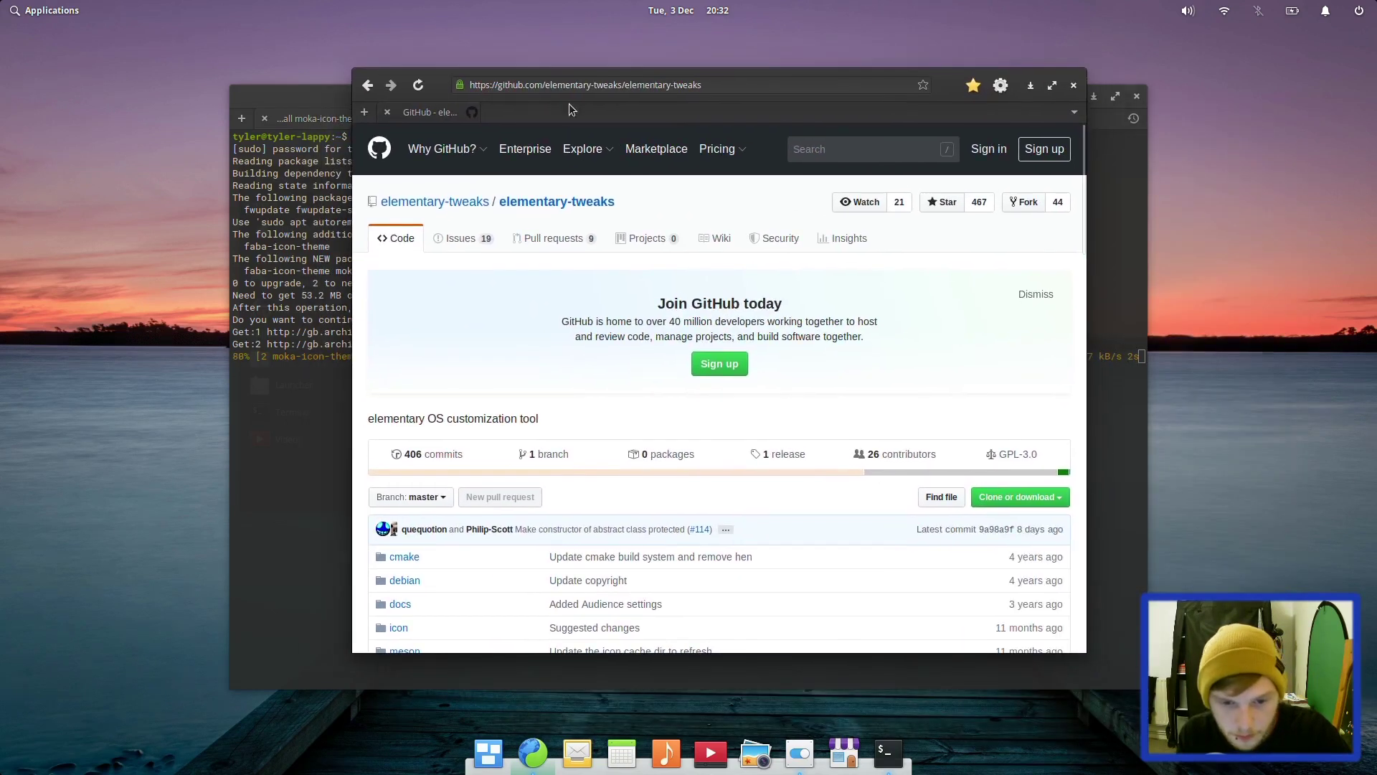
click(657, 85)
text(plank)
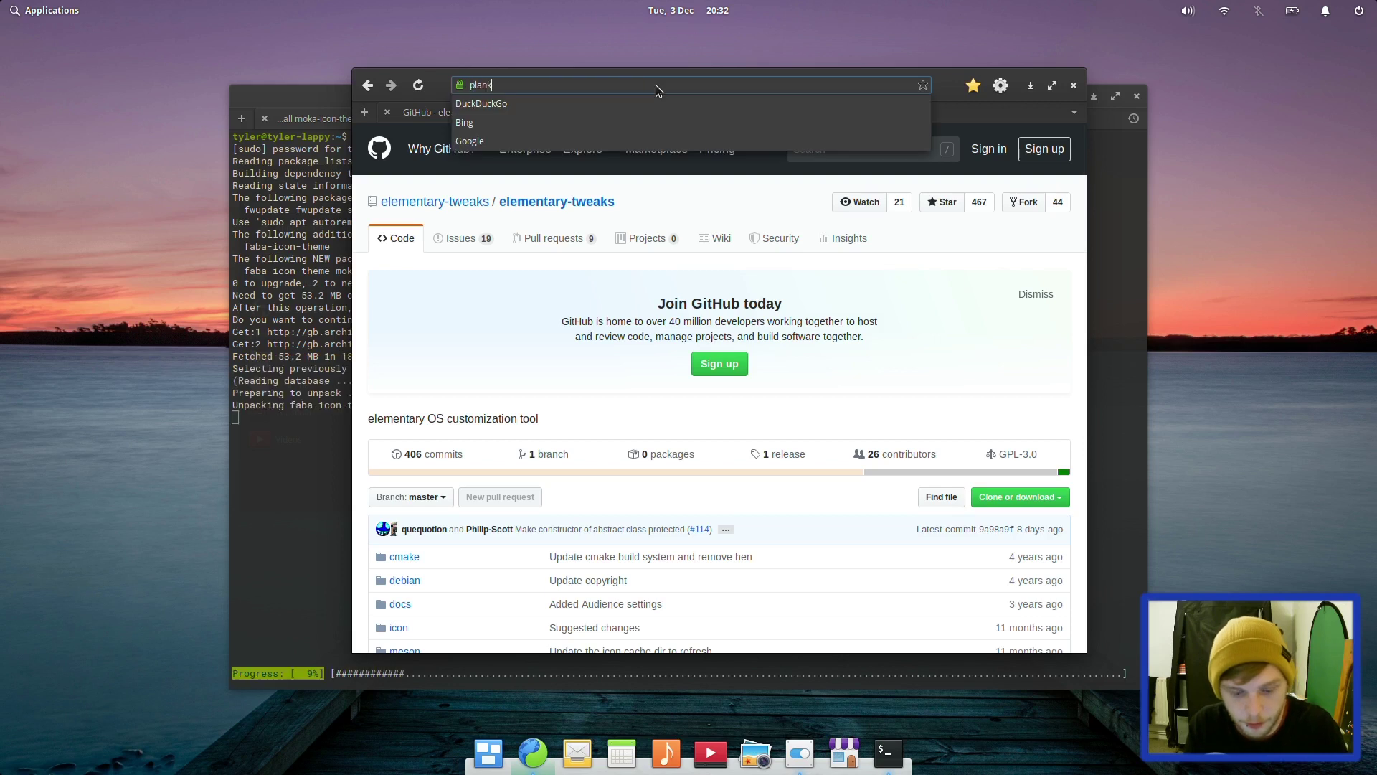
text( themes)
key(Return)
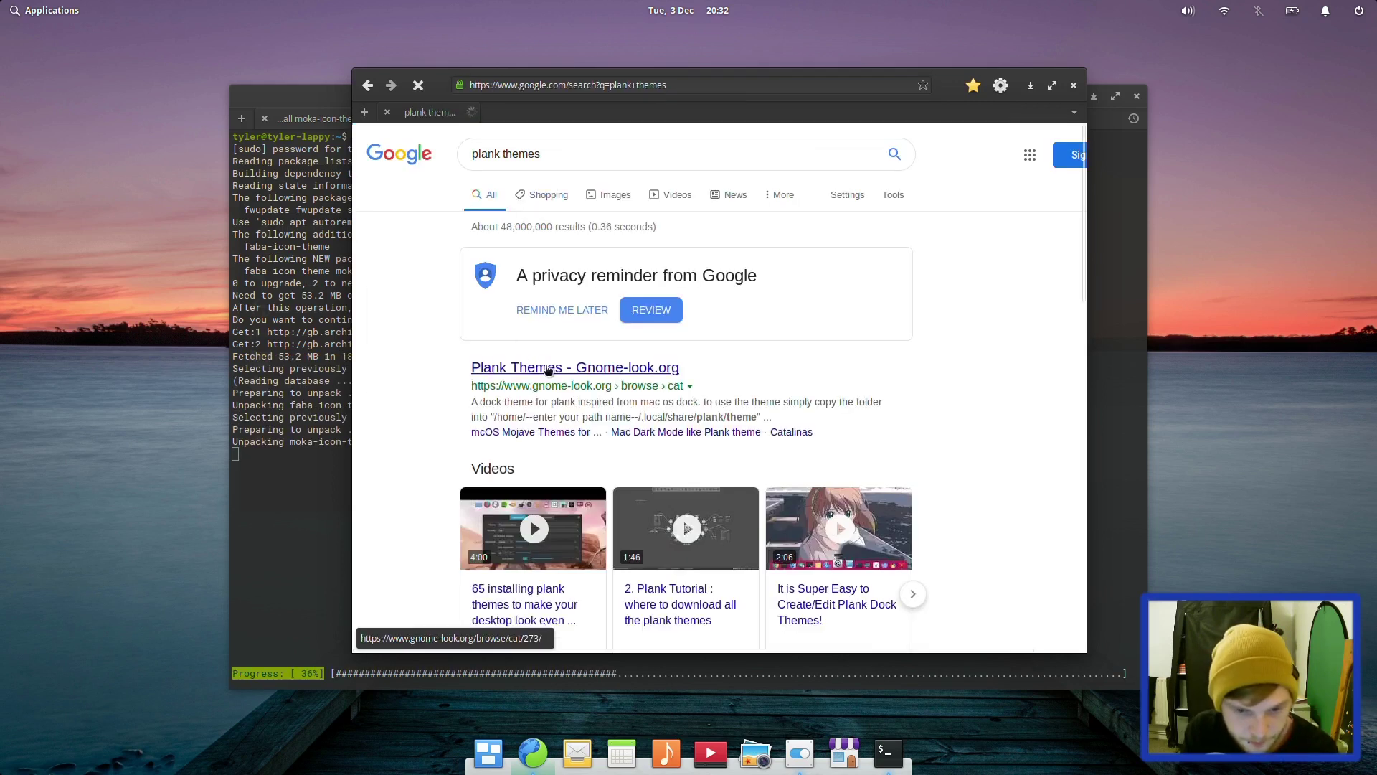
Open Gnome-look.org's Plank Themes, sort by Score, and open the iXi inDark page
click(548, 369)
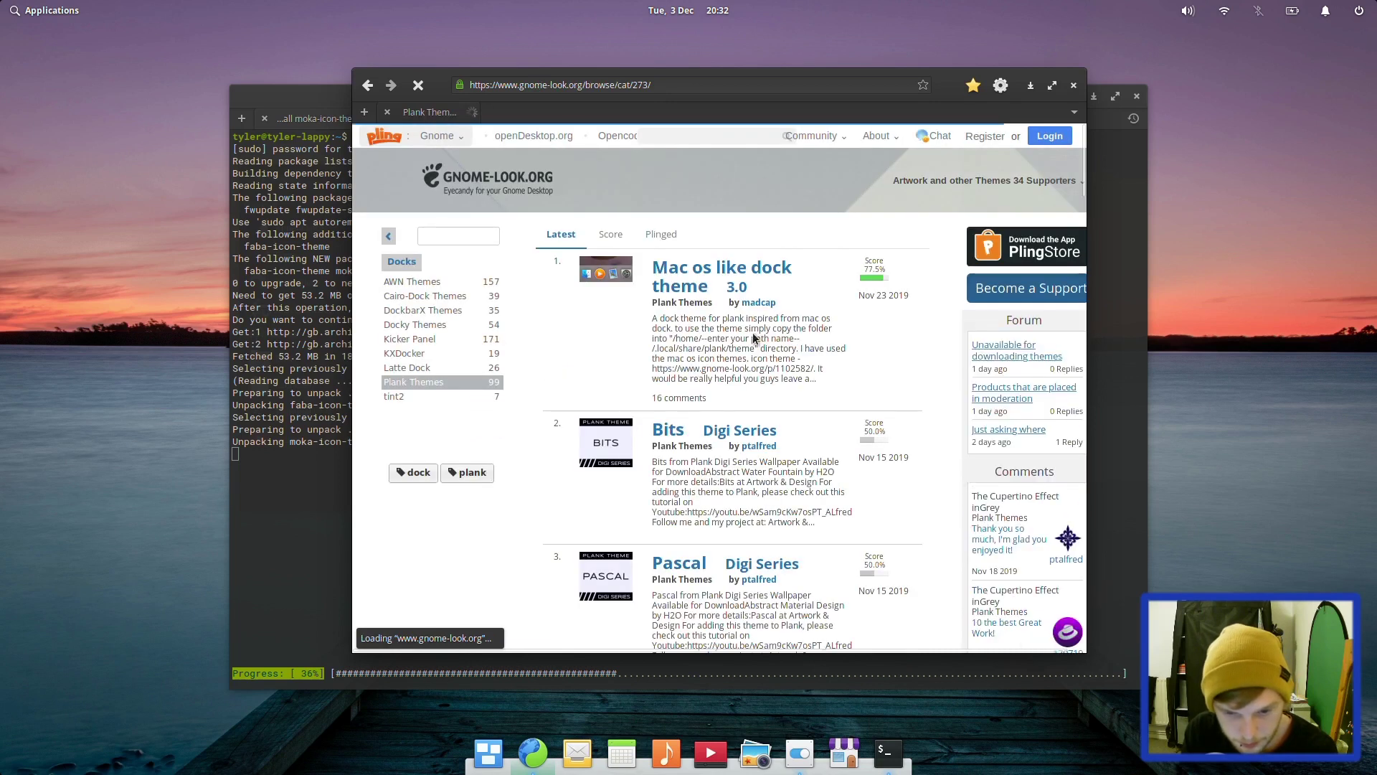
click(609, 235)
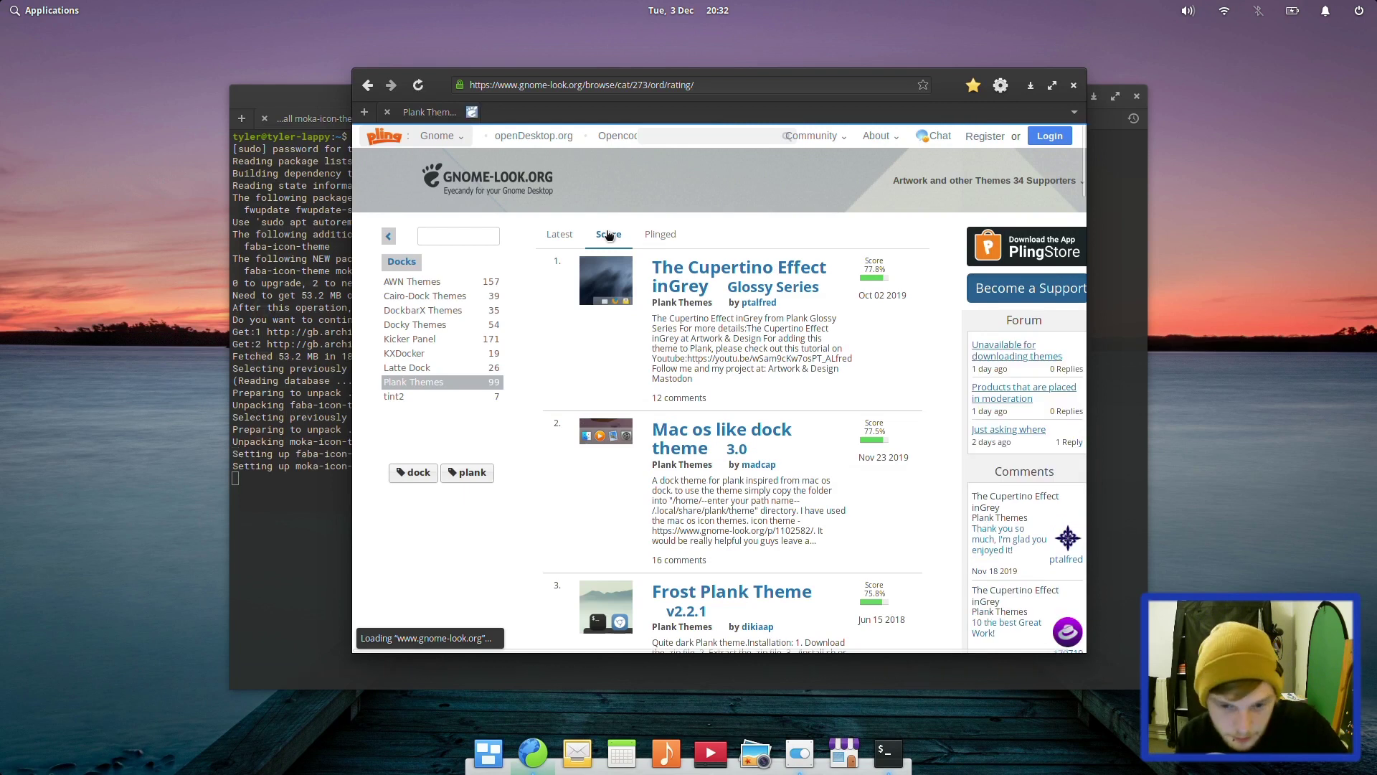
scroll(746, 359, down, 5)
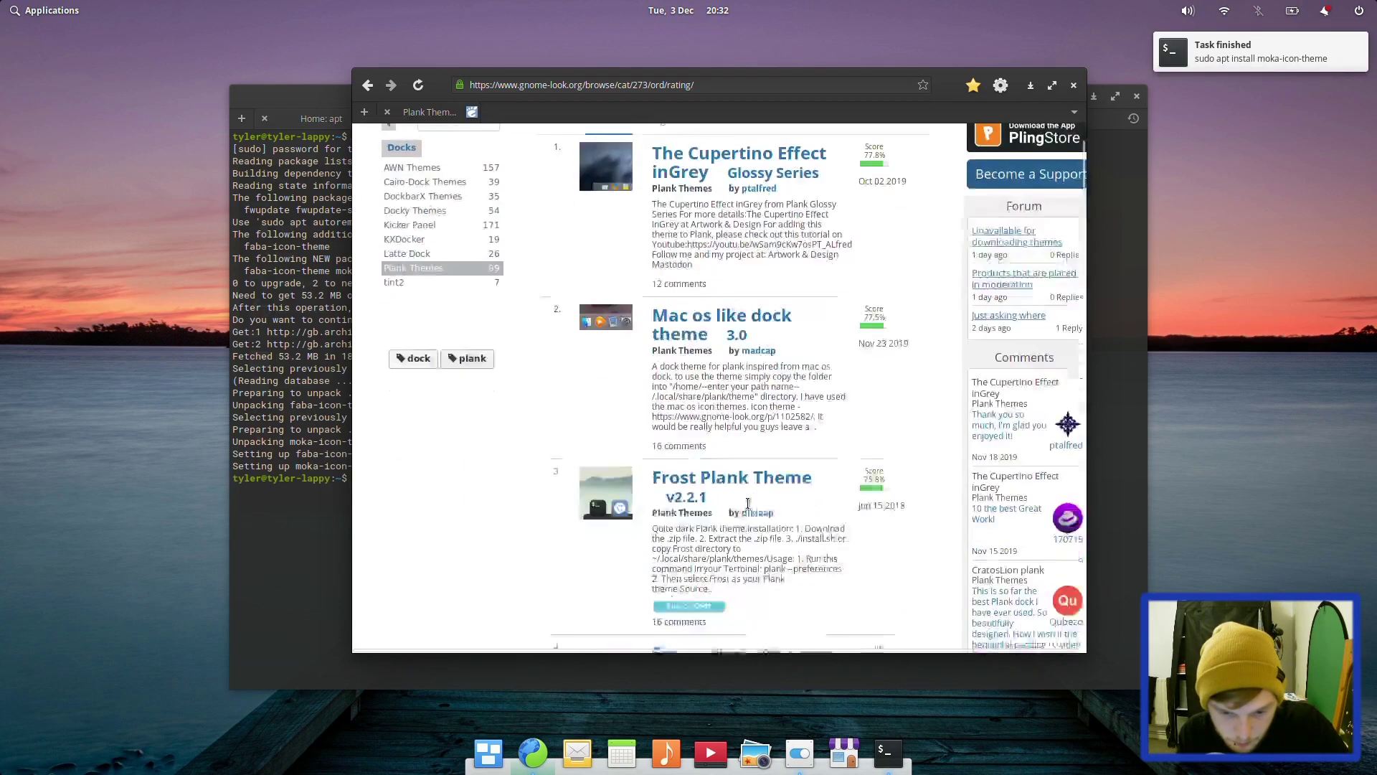
scroll(748, 503, down, 5)
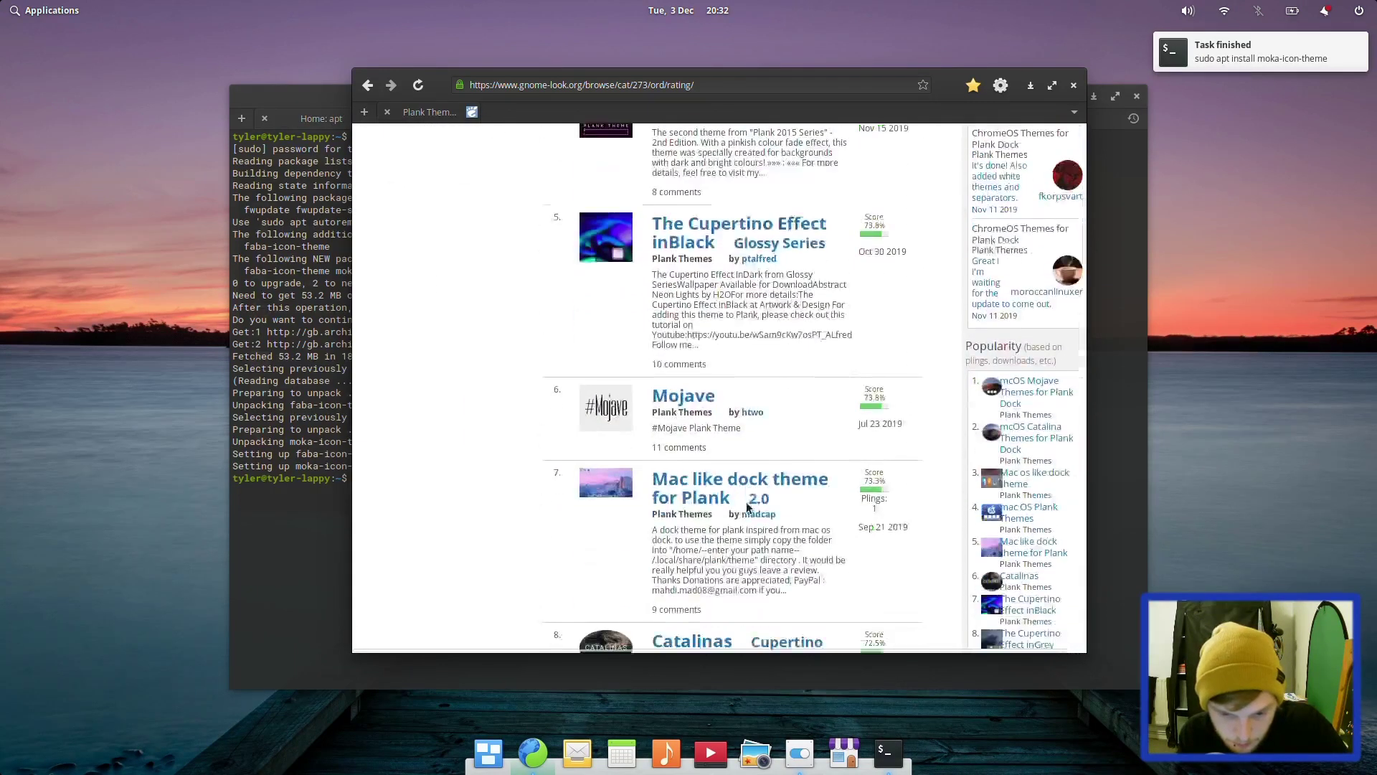
scroll(747, 503, down, 3)
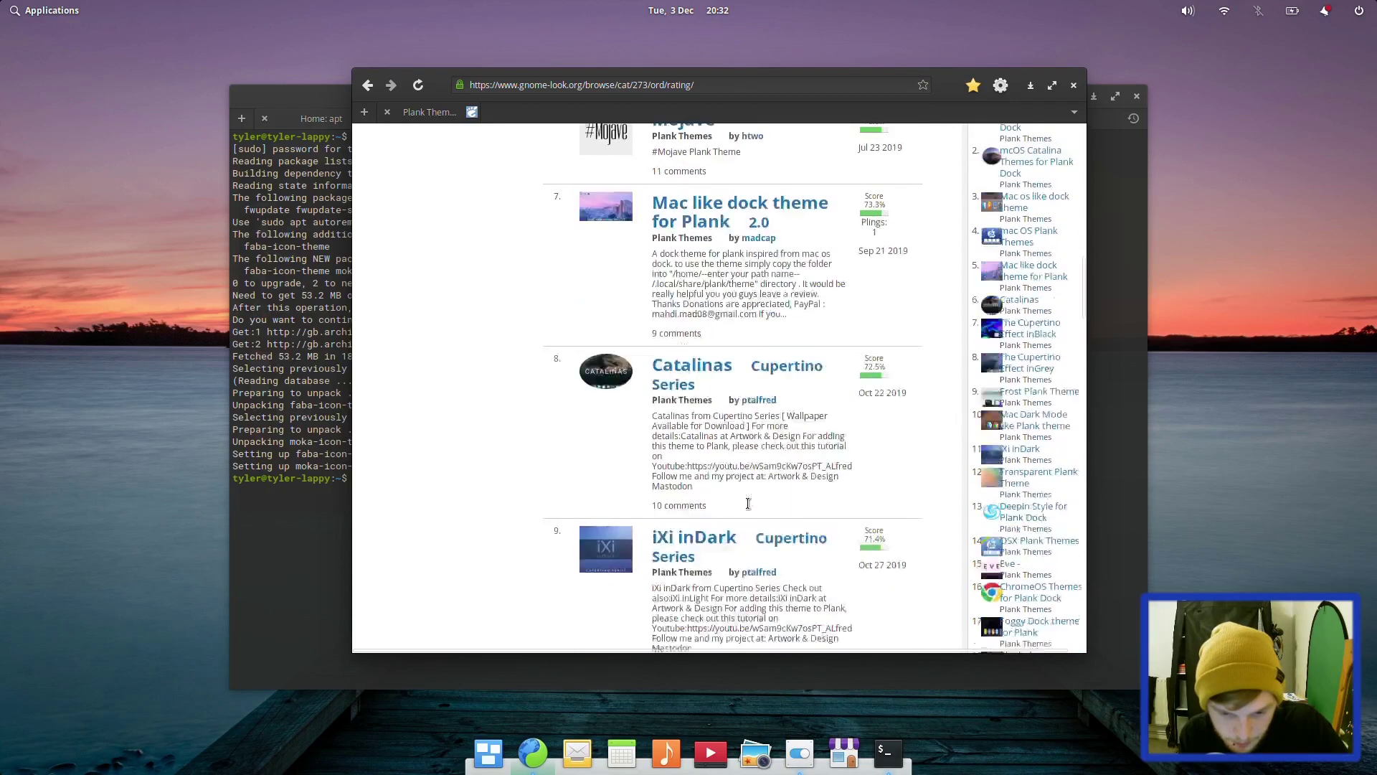
click(689, 489)
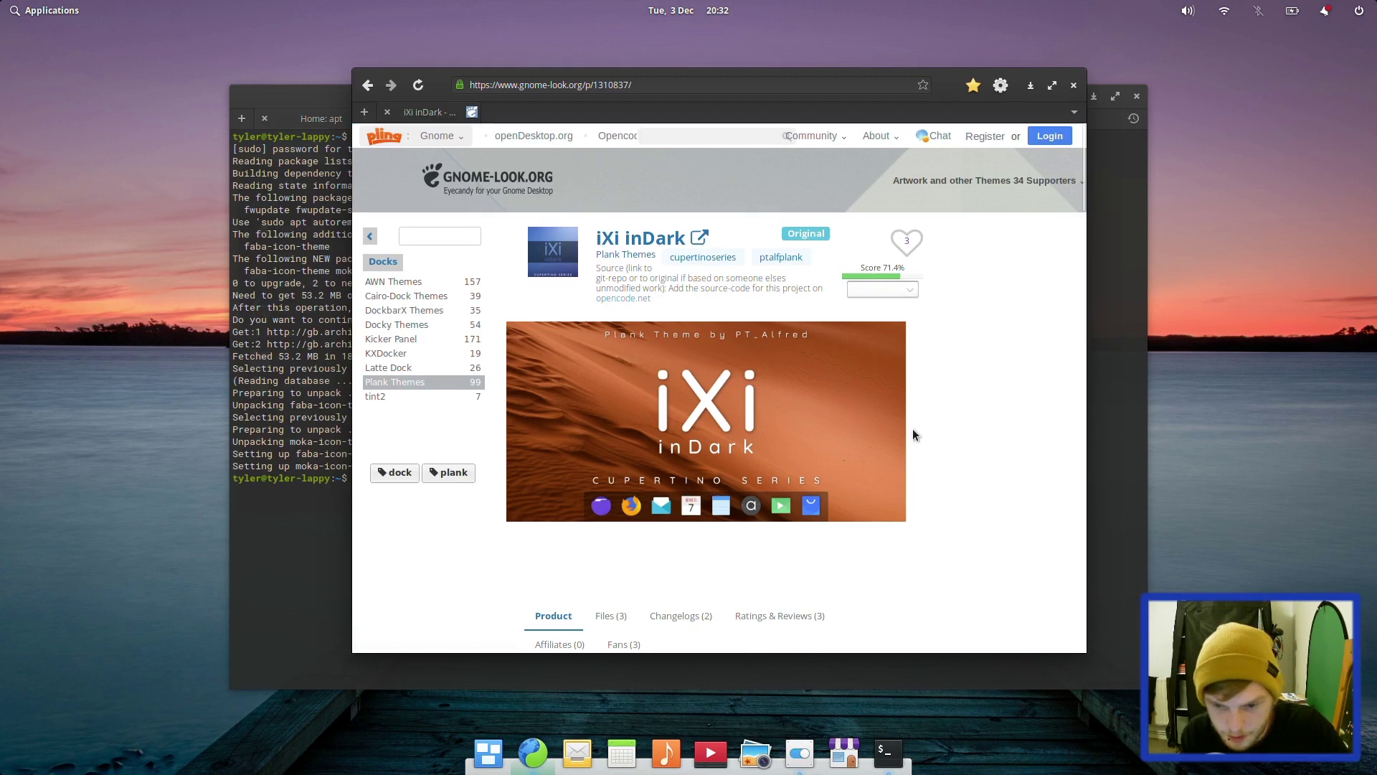
Download the iXi_inDark_Cool archive from the theme's file list
scroll(913, 435, down, 5)
scroll(912, 435, up, 5)
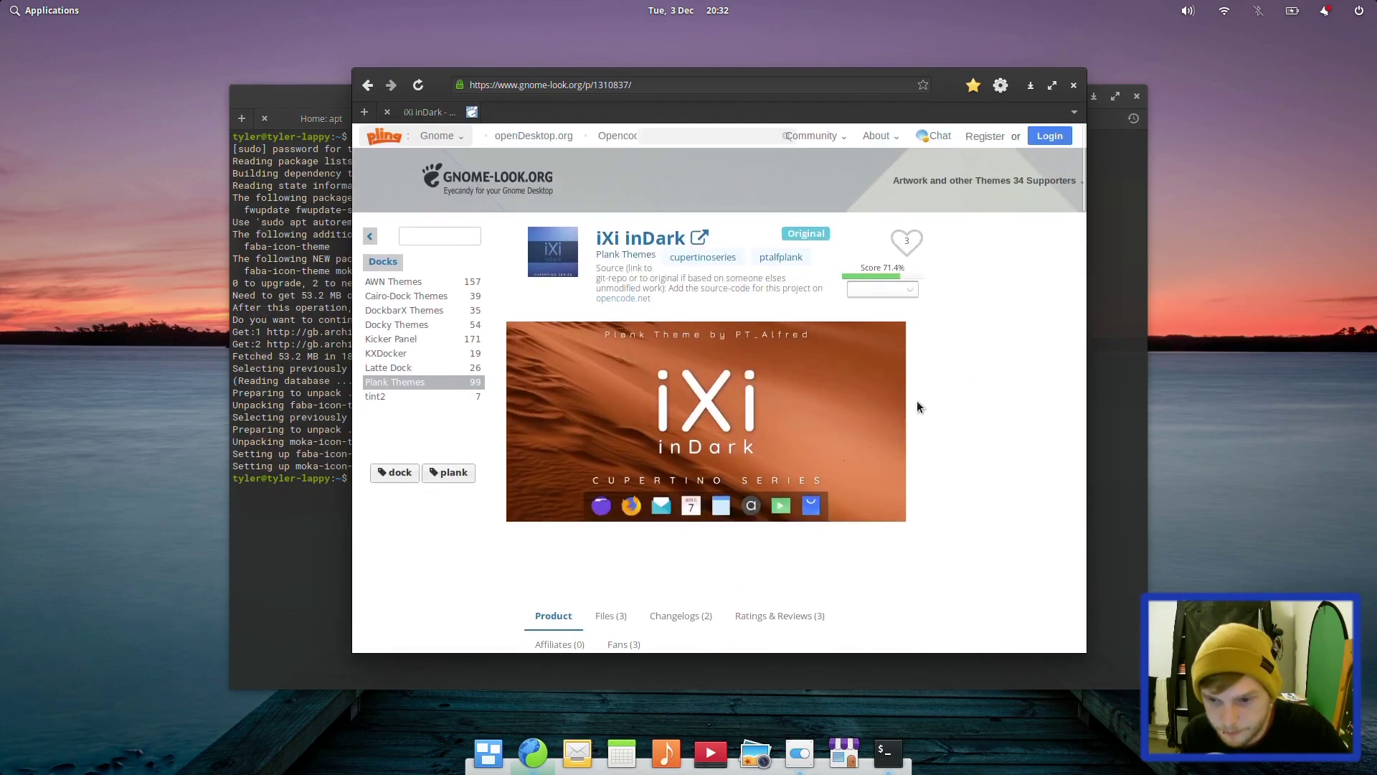
click(1055, 86)
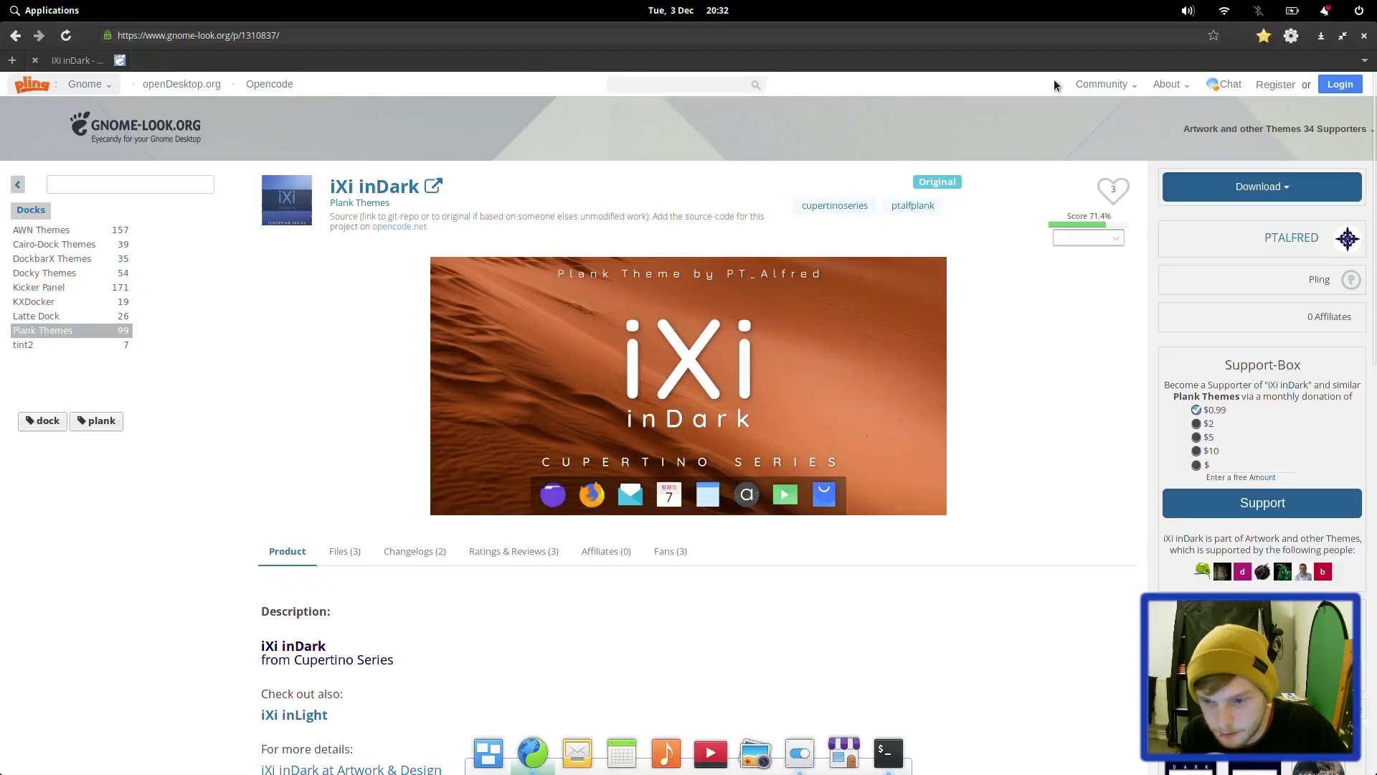
click(1281, 194)
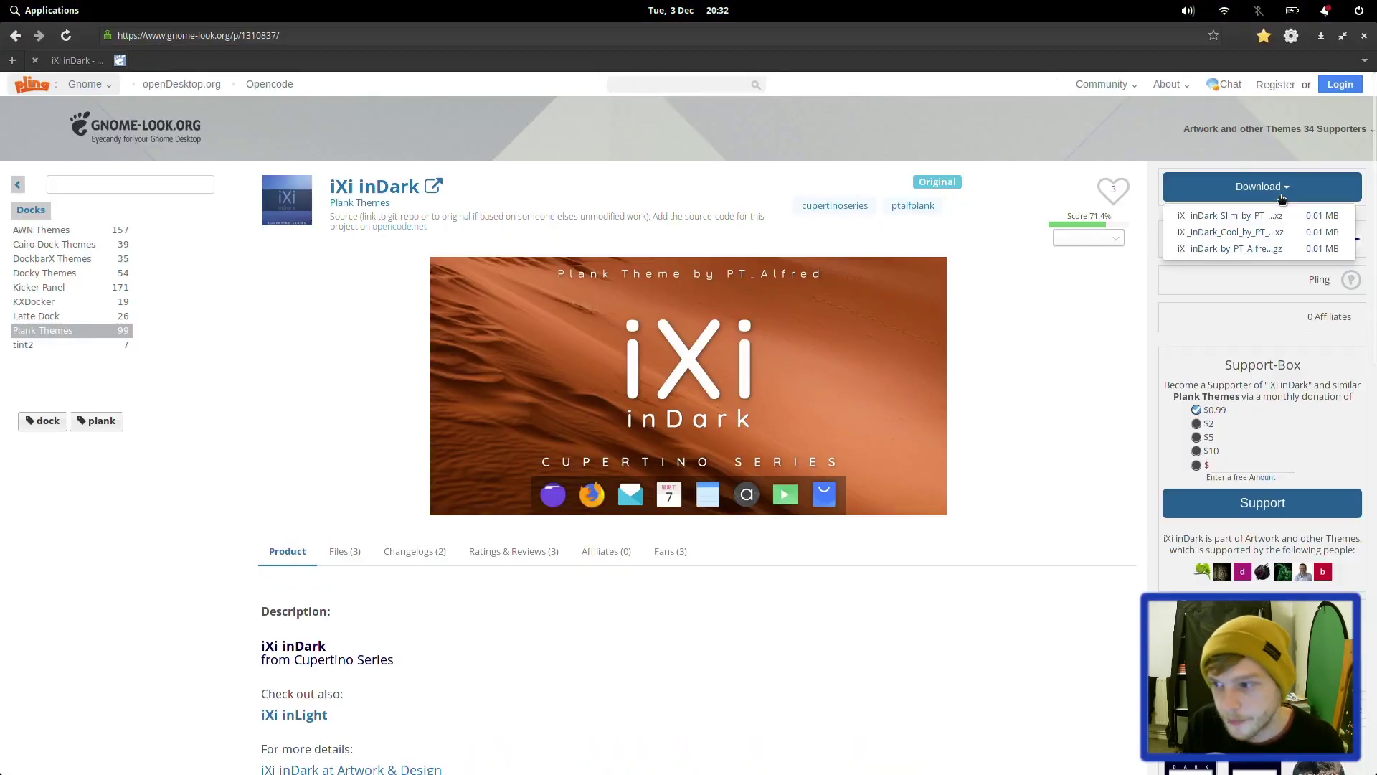
click(1223, 232)
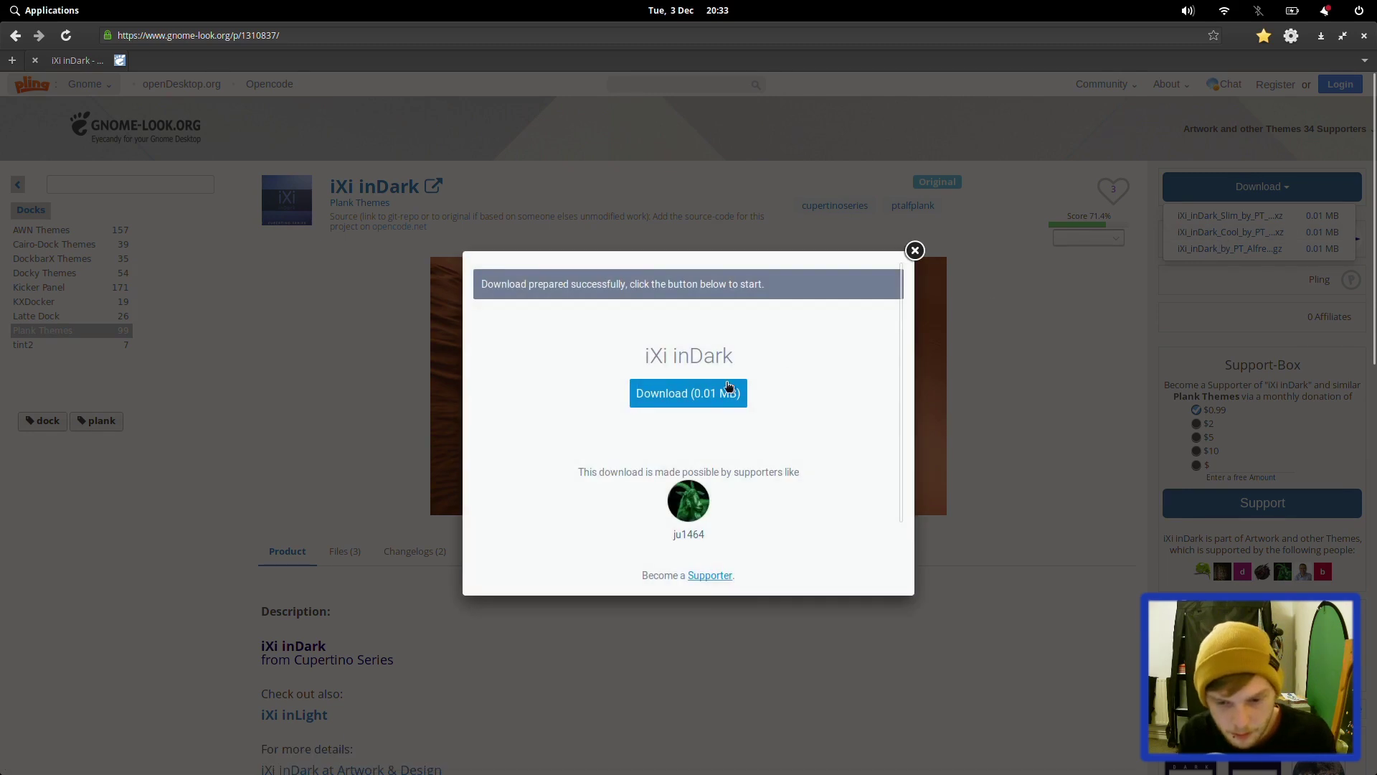
click(728, 386)
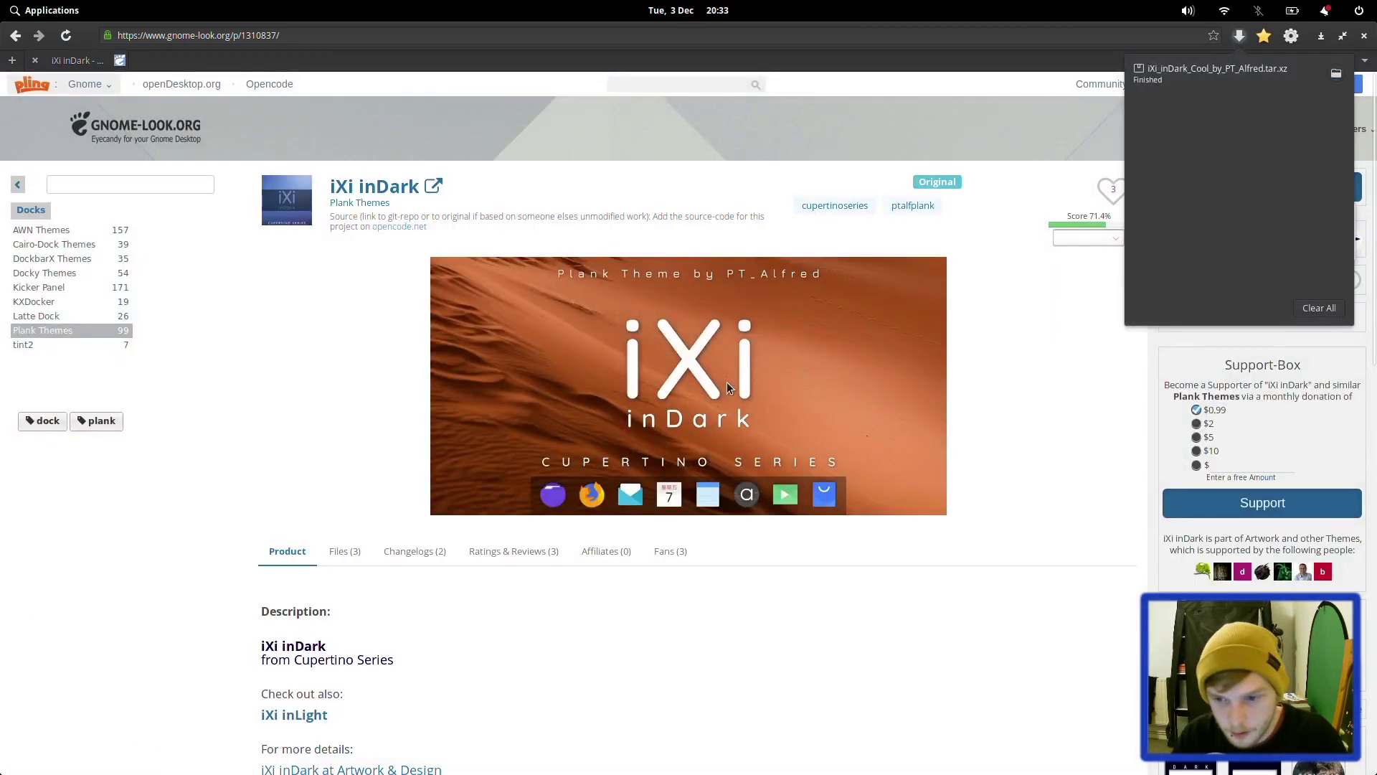
Open the downloaded tar.xz in Archive Manager and select the iXi inDark Cool Edition folder
click(1335, 73)
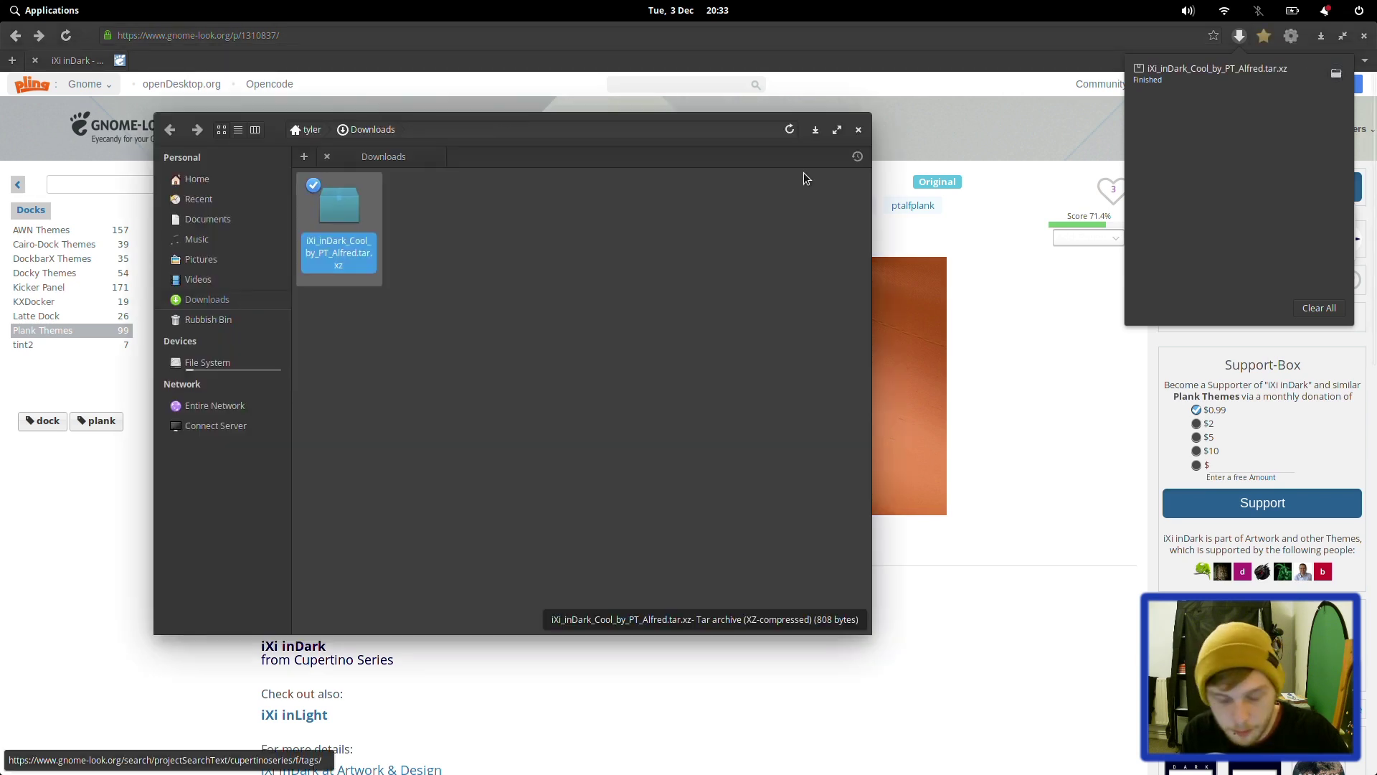
double_click(360, 231)
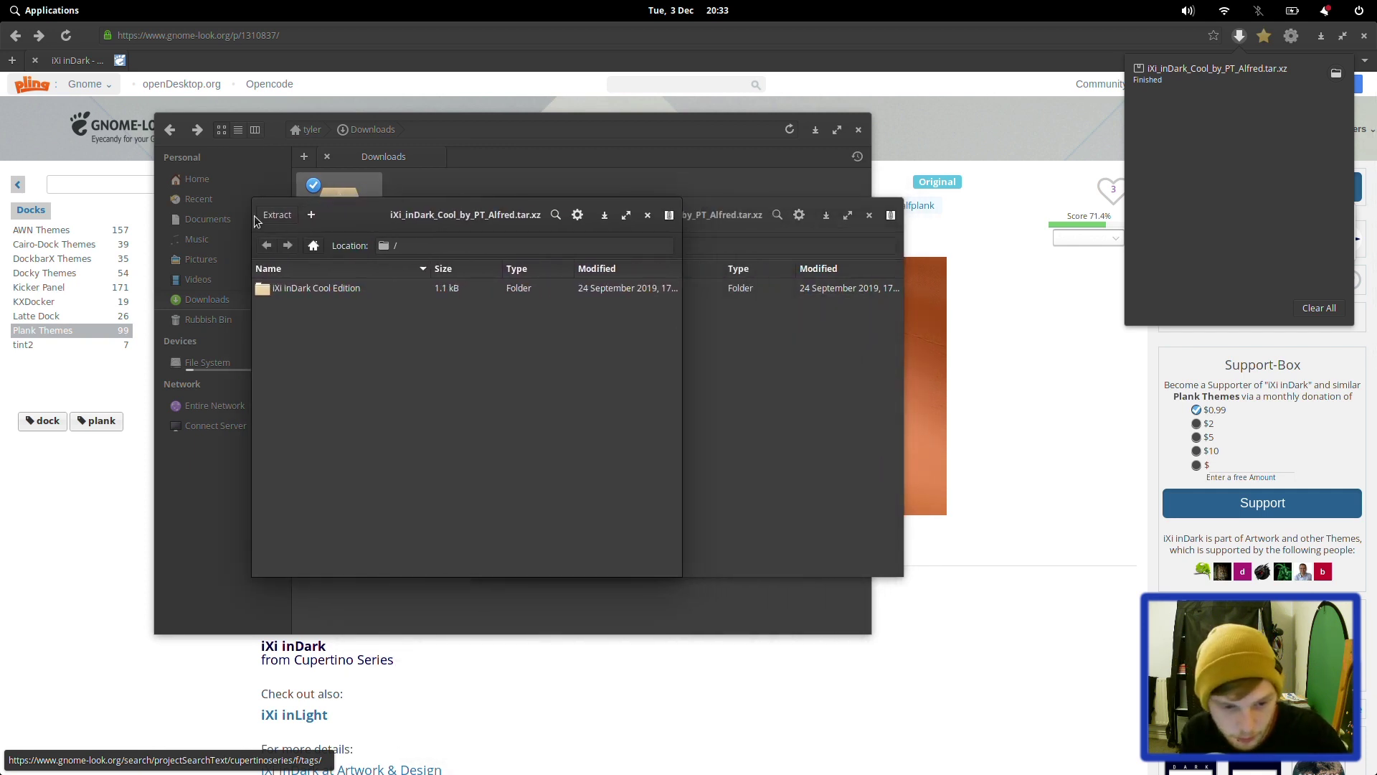
click(650, 217)
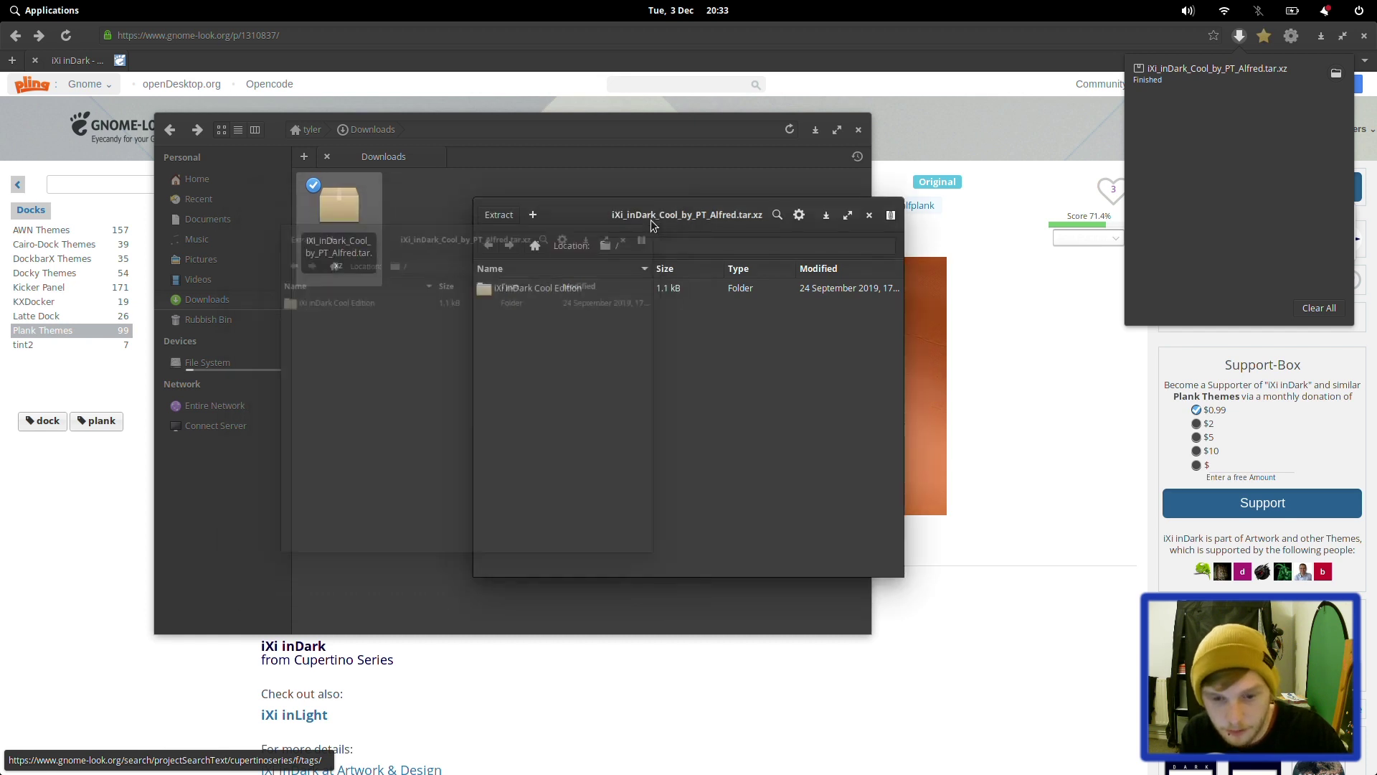
click(526, 290)
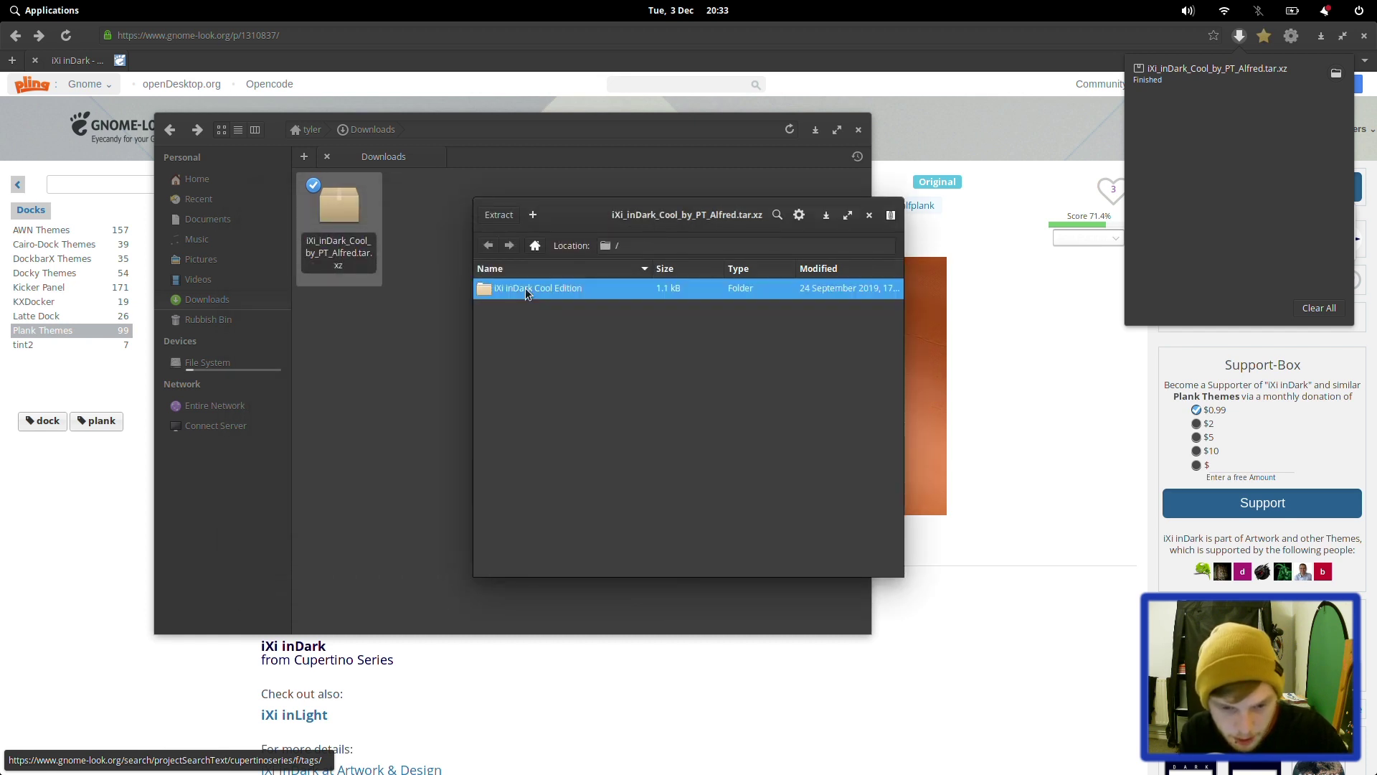
Extract the folder into ~/.local/share/plank/themes
click(500, 215)
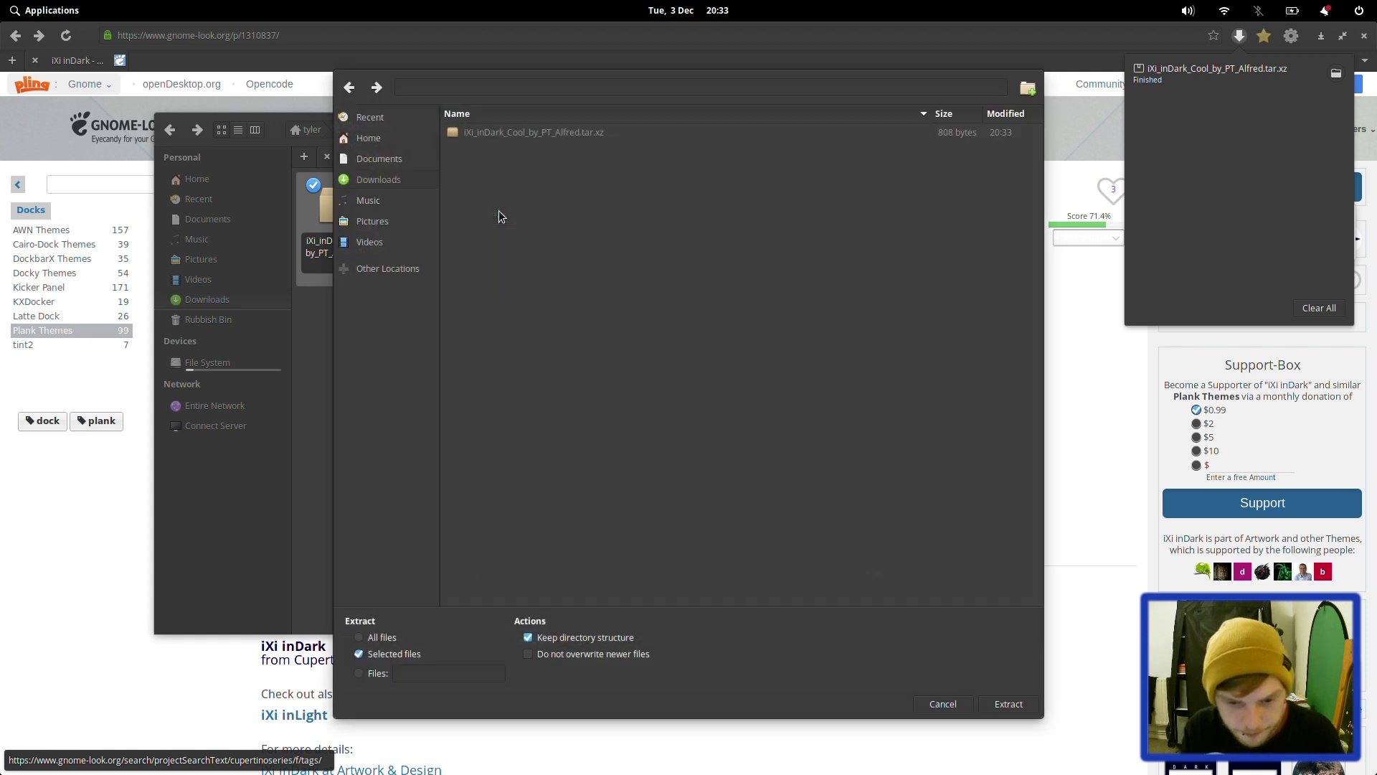
click(371, 137)
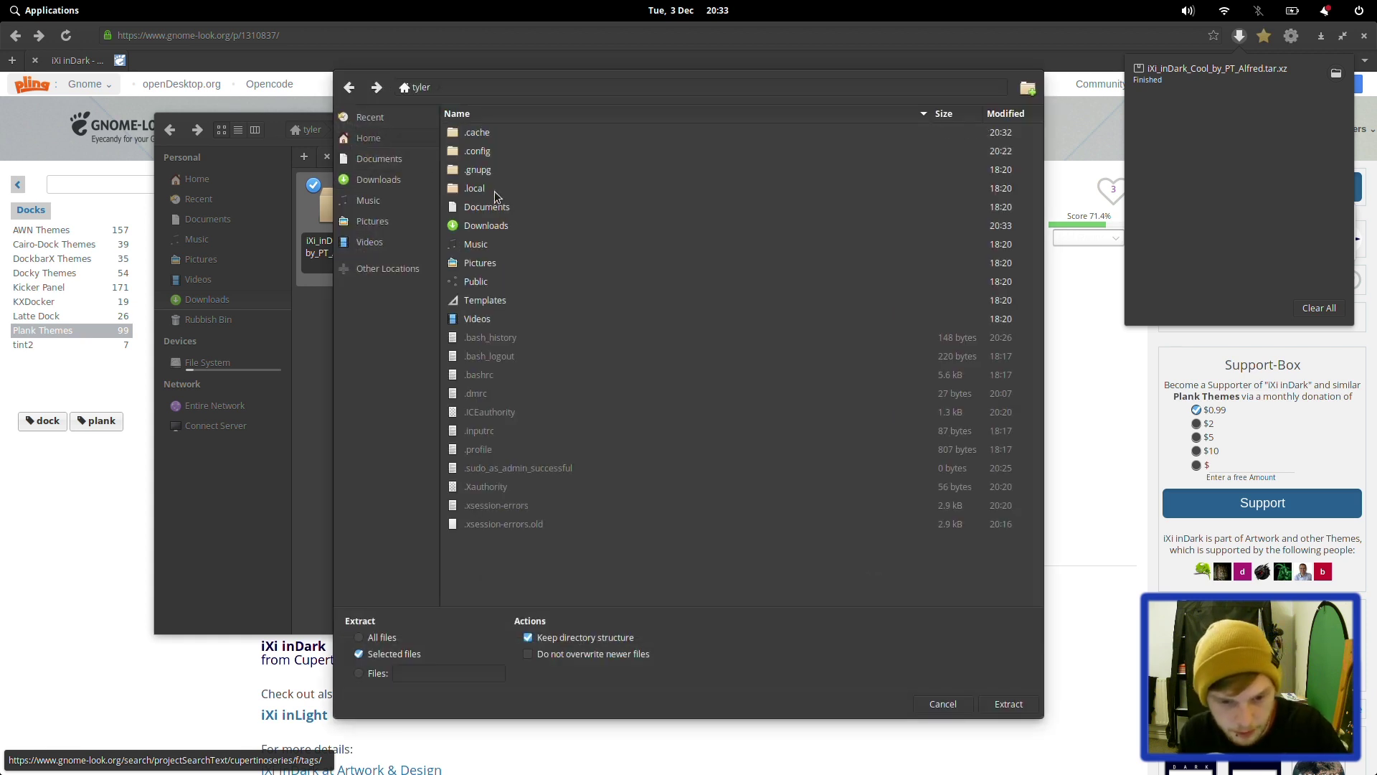
double_click(493, 189)
double_click(479, 136)
click(495, 88)
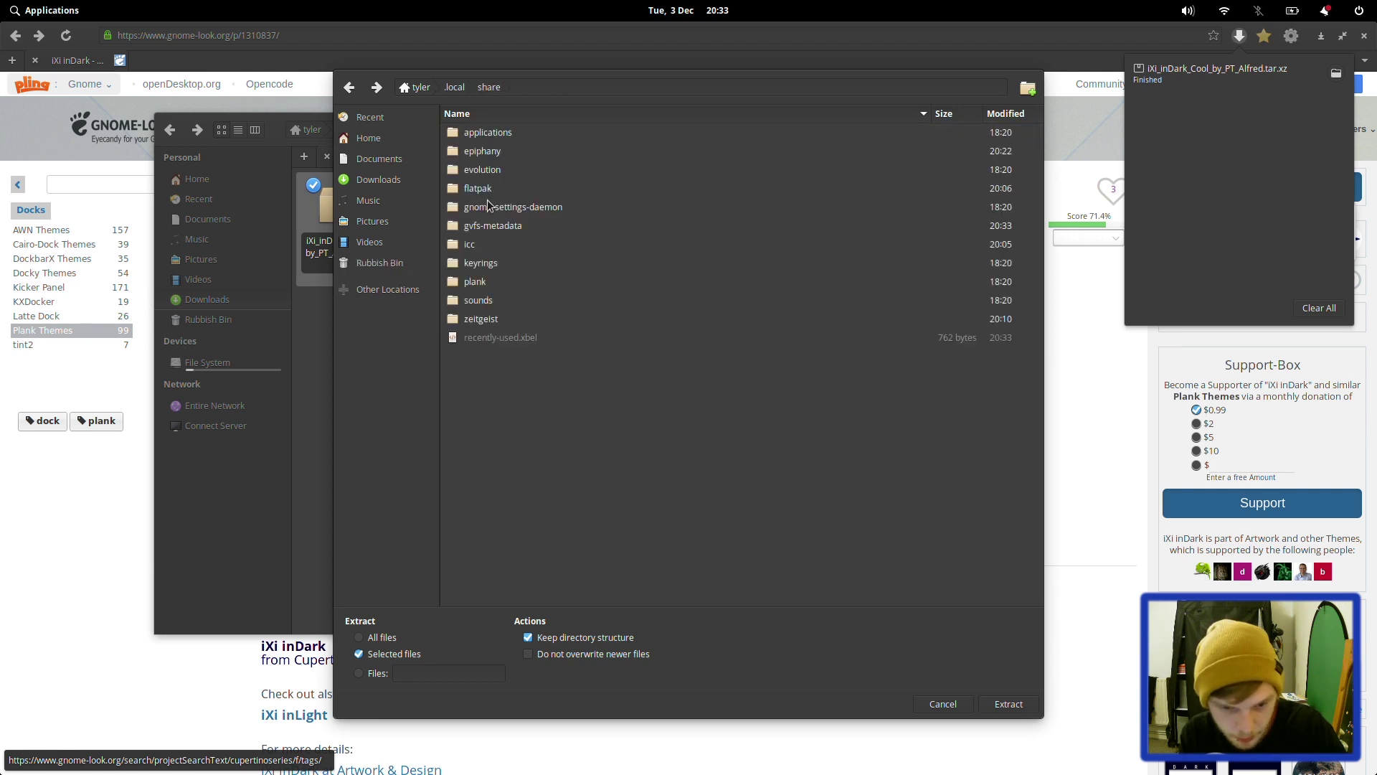
double_click(470, 281)
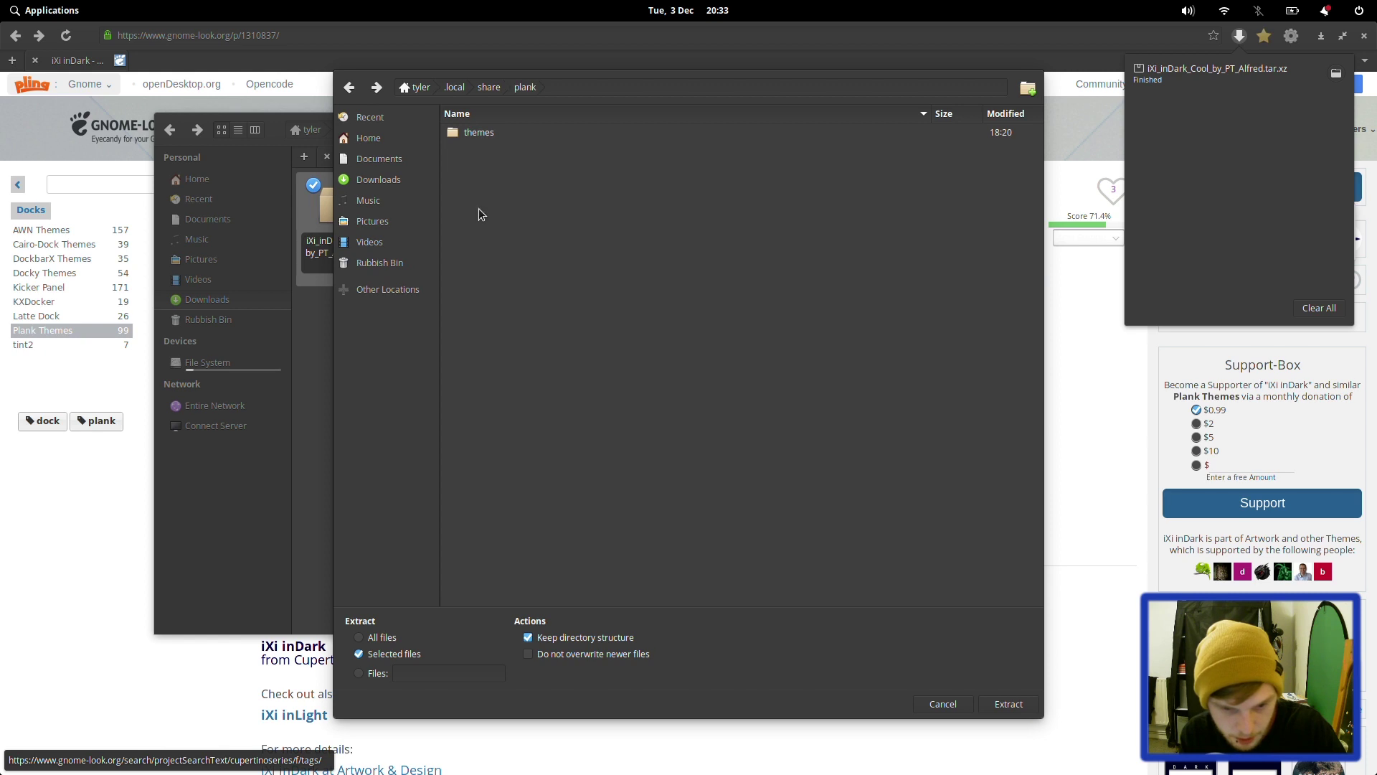
double_click(480, 133)
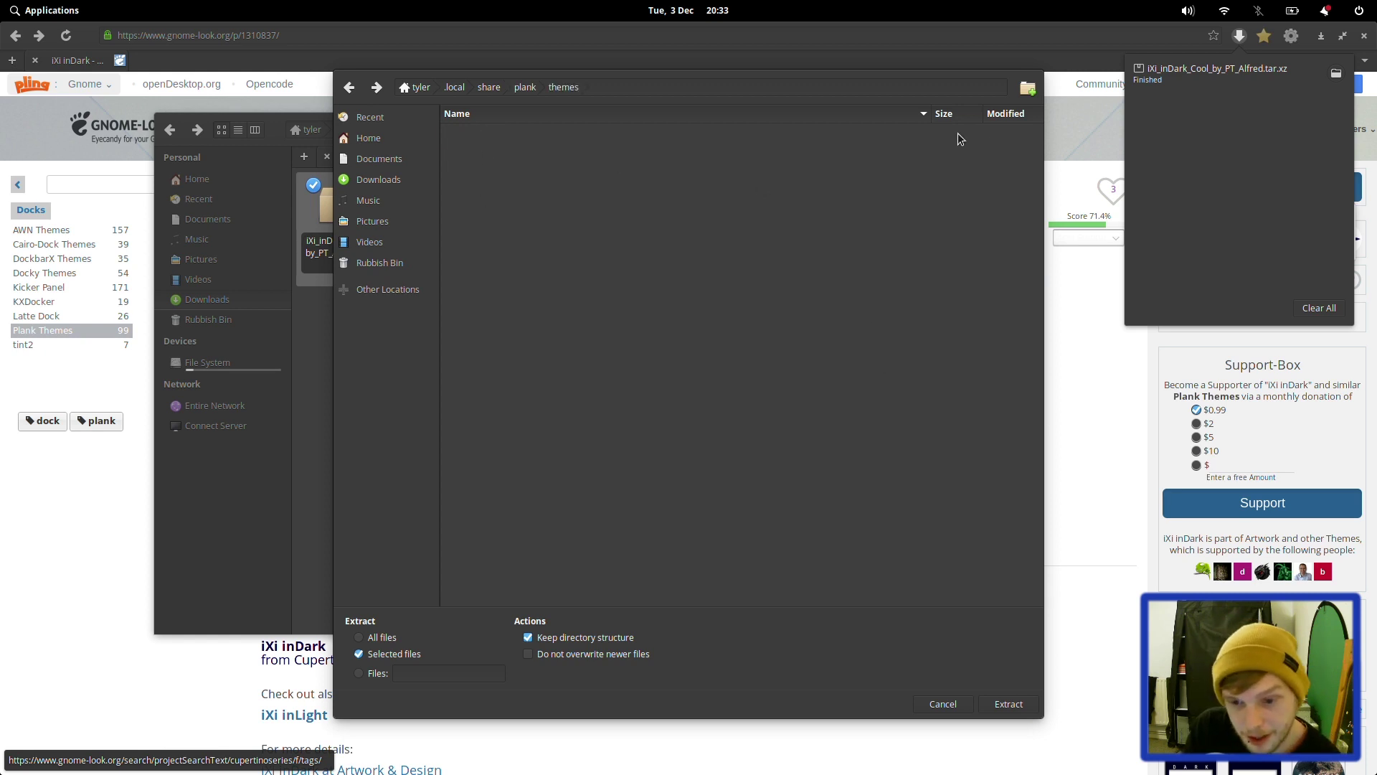
click(1004, 710)
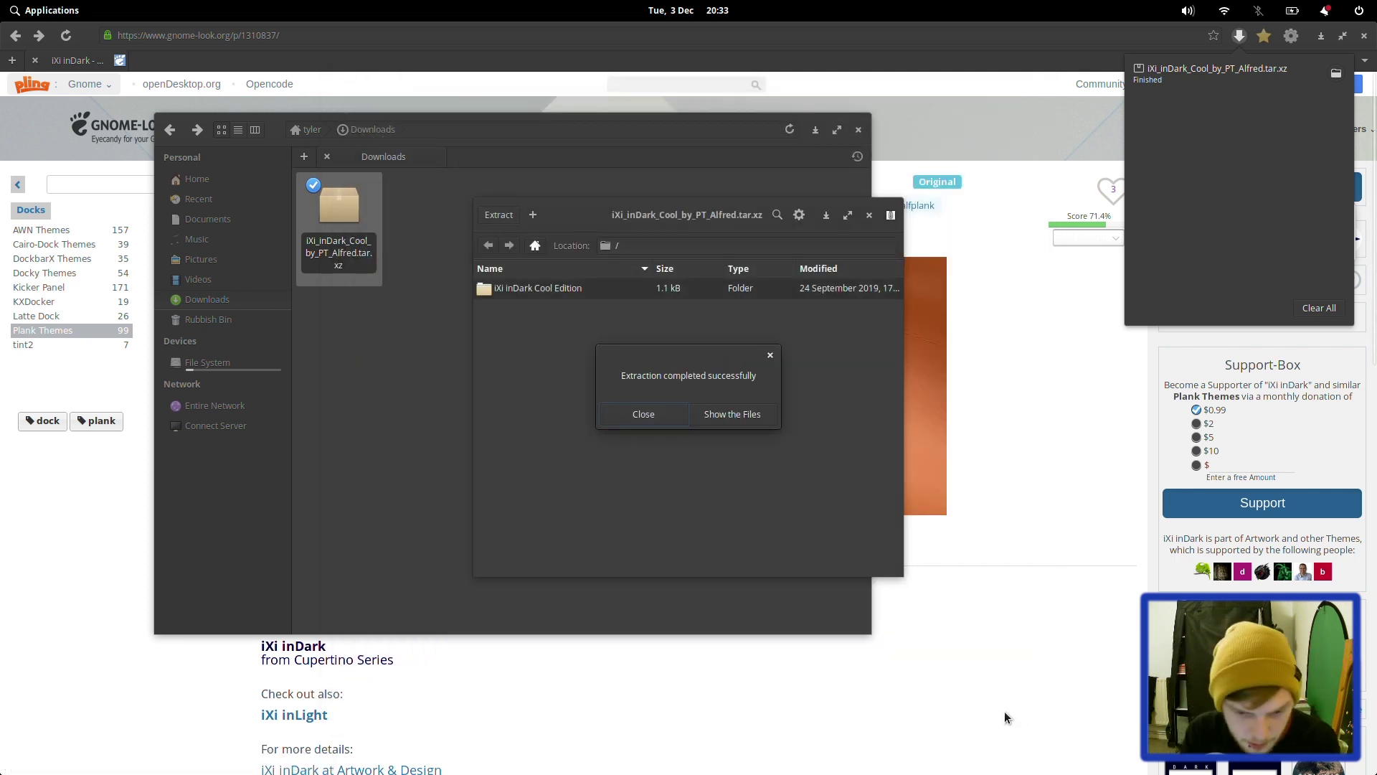
Close Archive Manager and choose iXi inDark Cool Edition as the theme in Plank Preferences
click(661, 412)
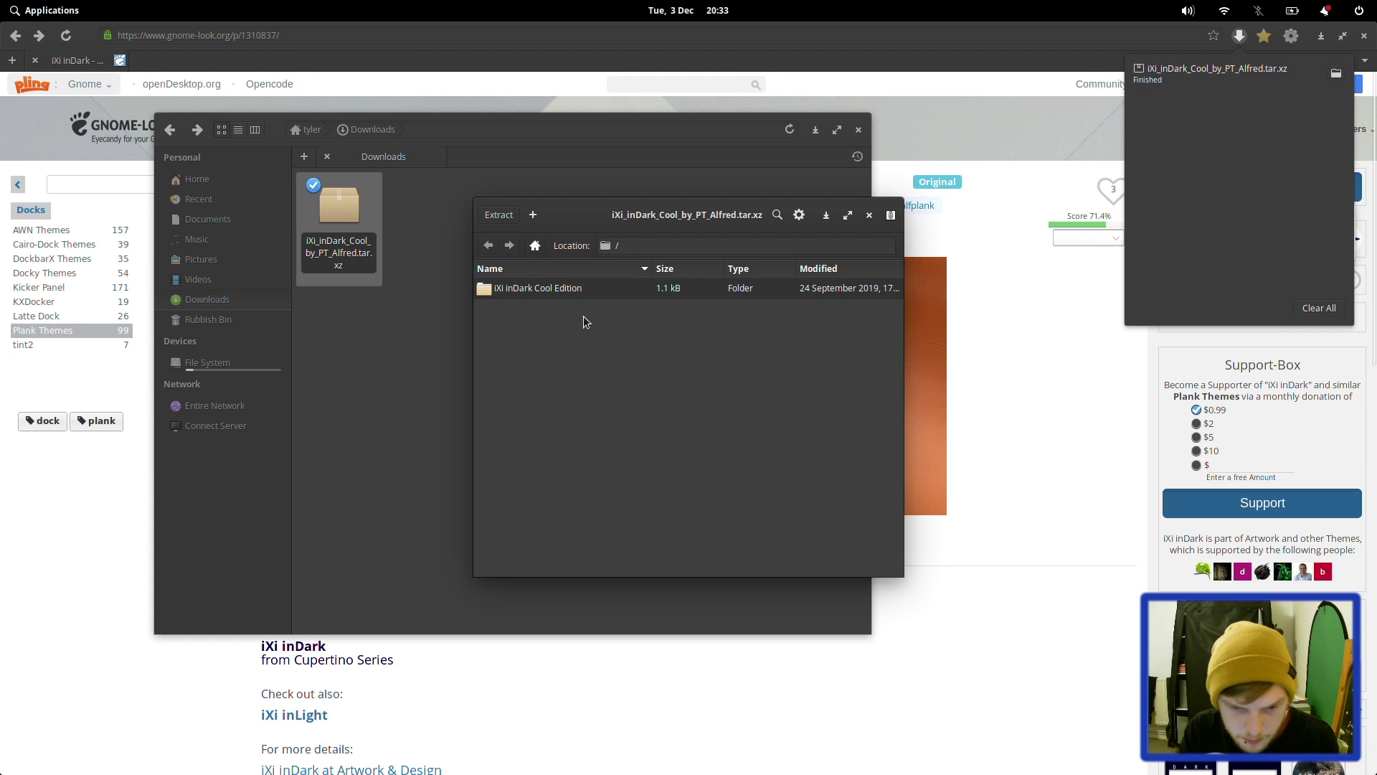
click(870, 215)
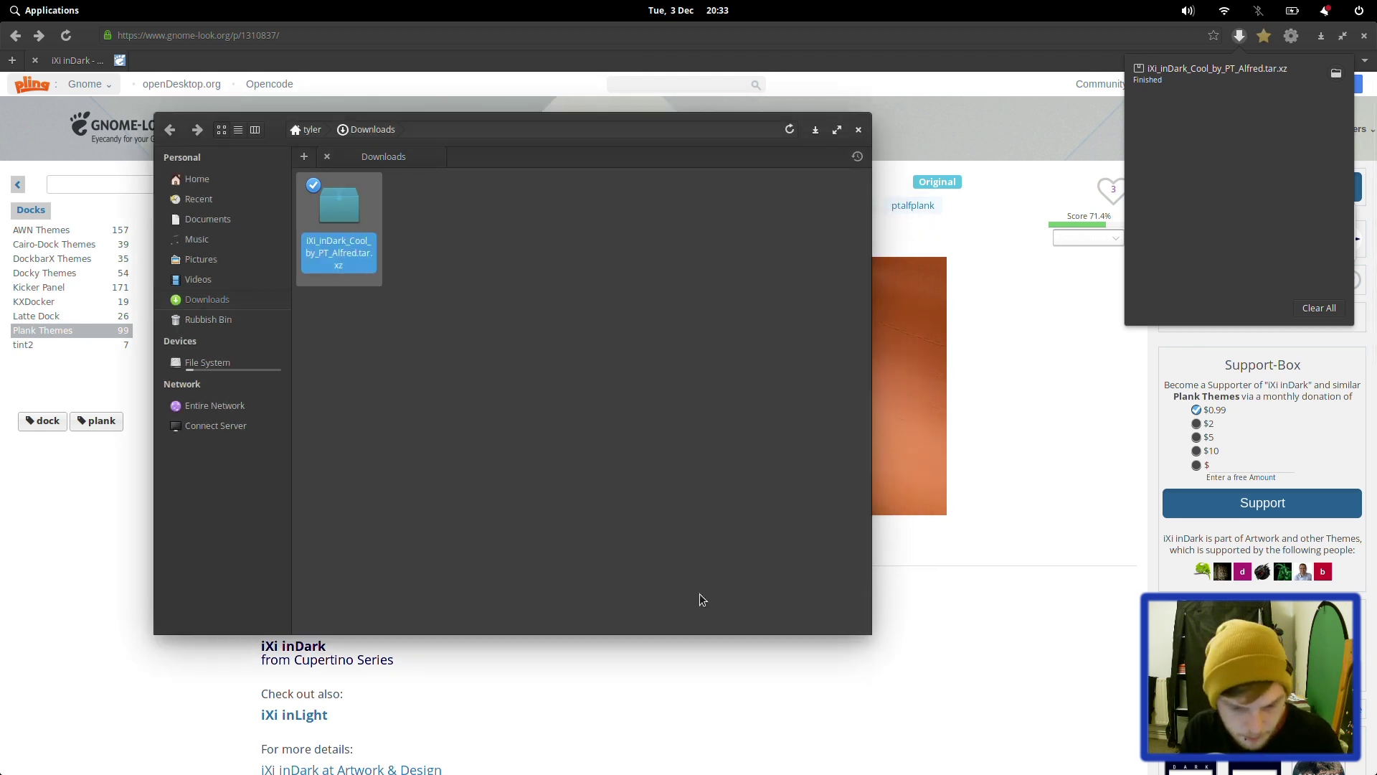
ctrl+right_click(689, 753)
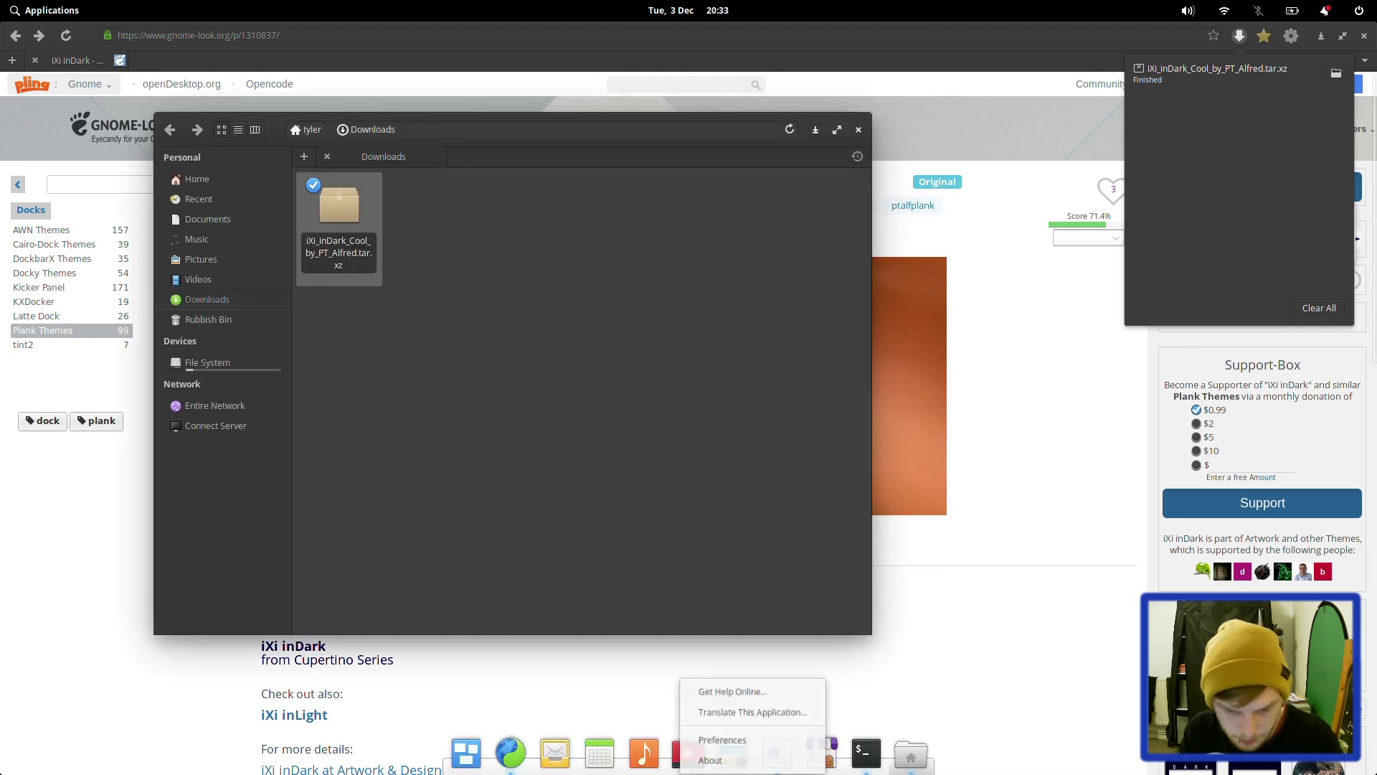
click(722, 738)
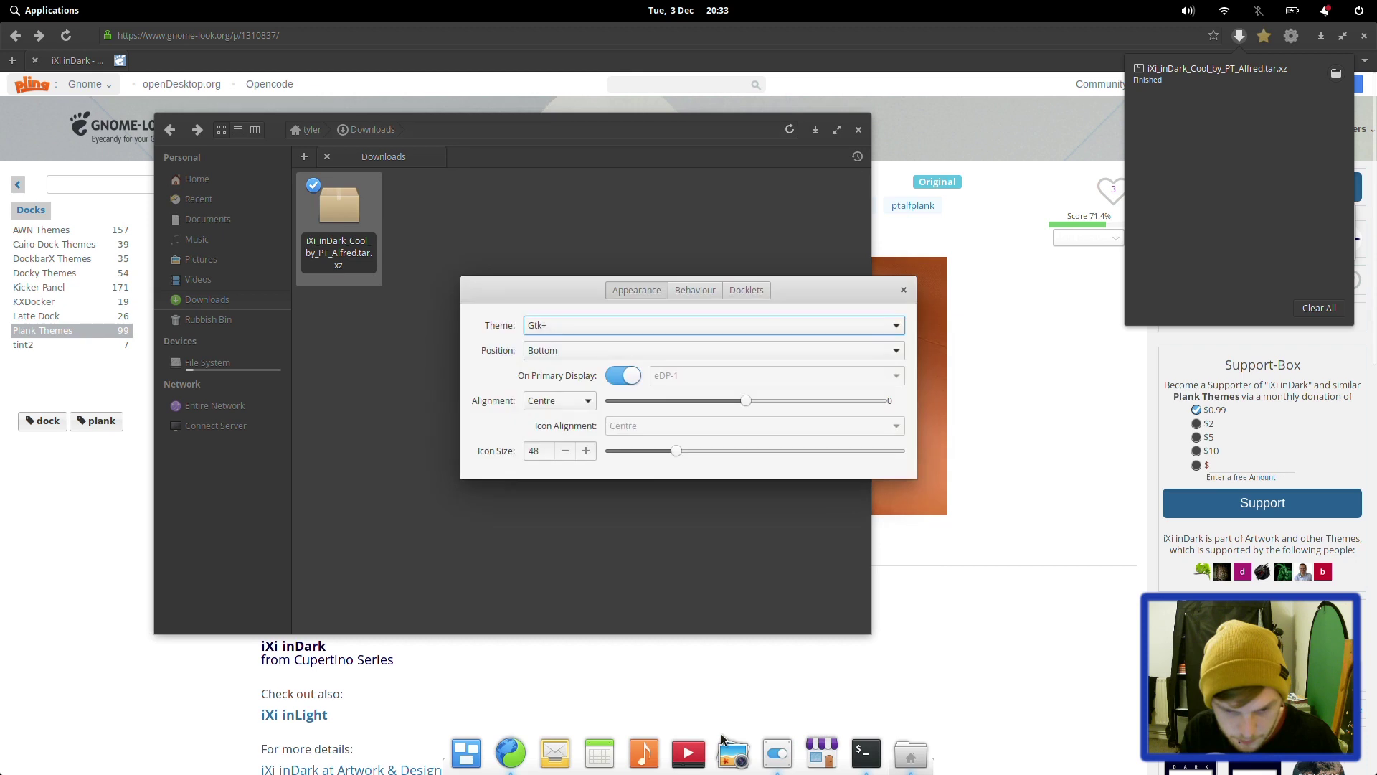
click(549, 317)
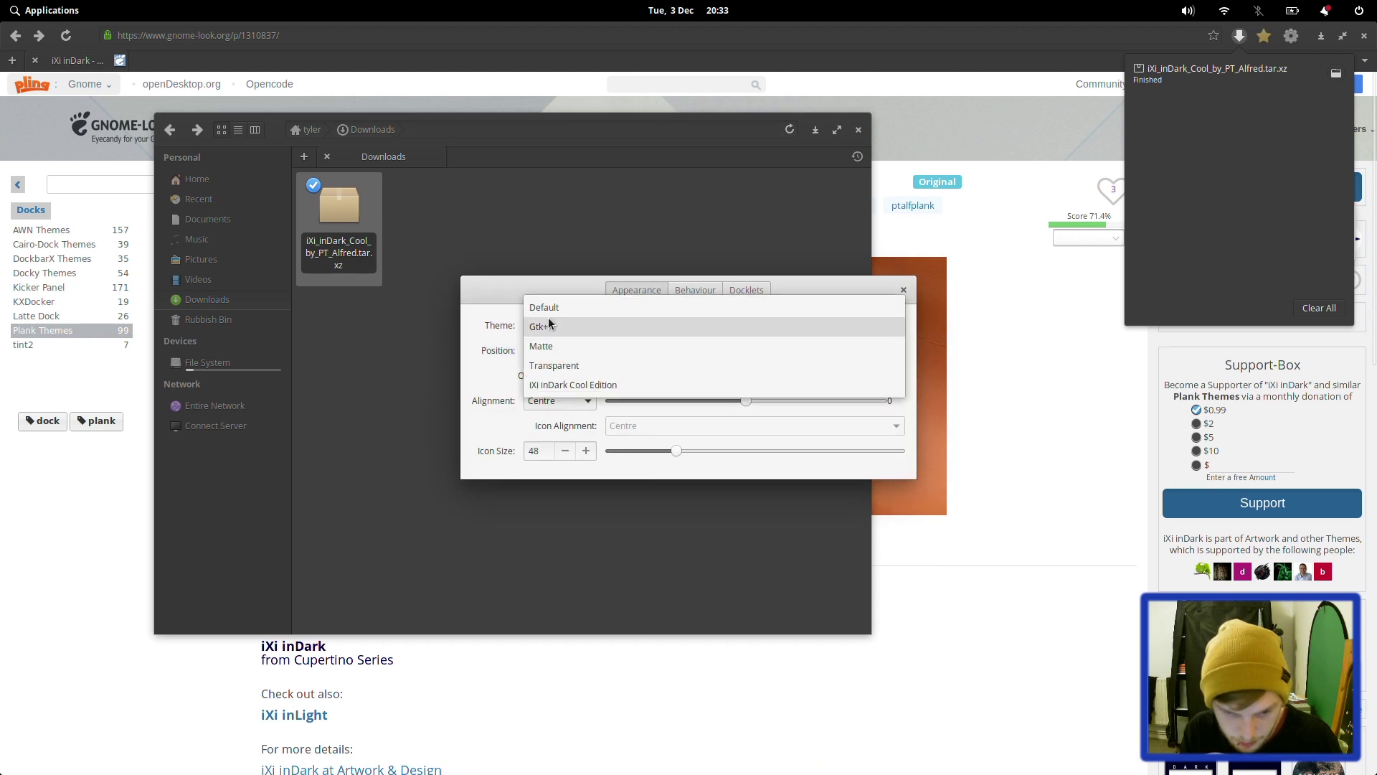
click(579, 386)
mouse_move(603, 773)
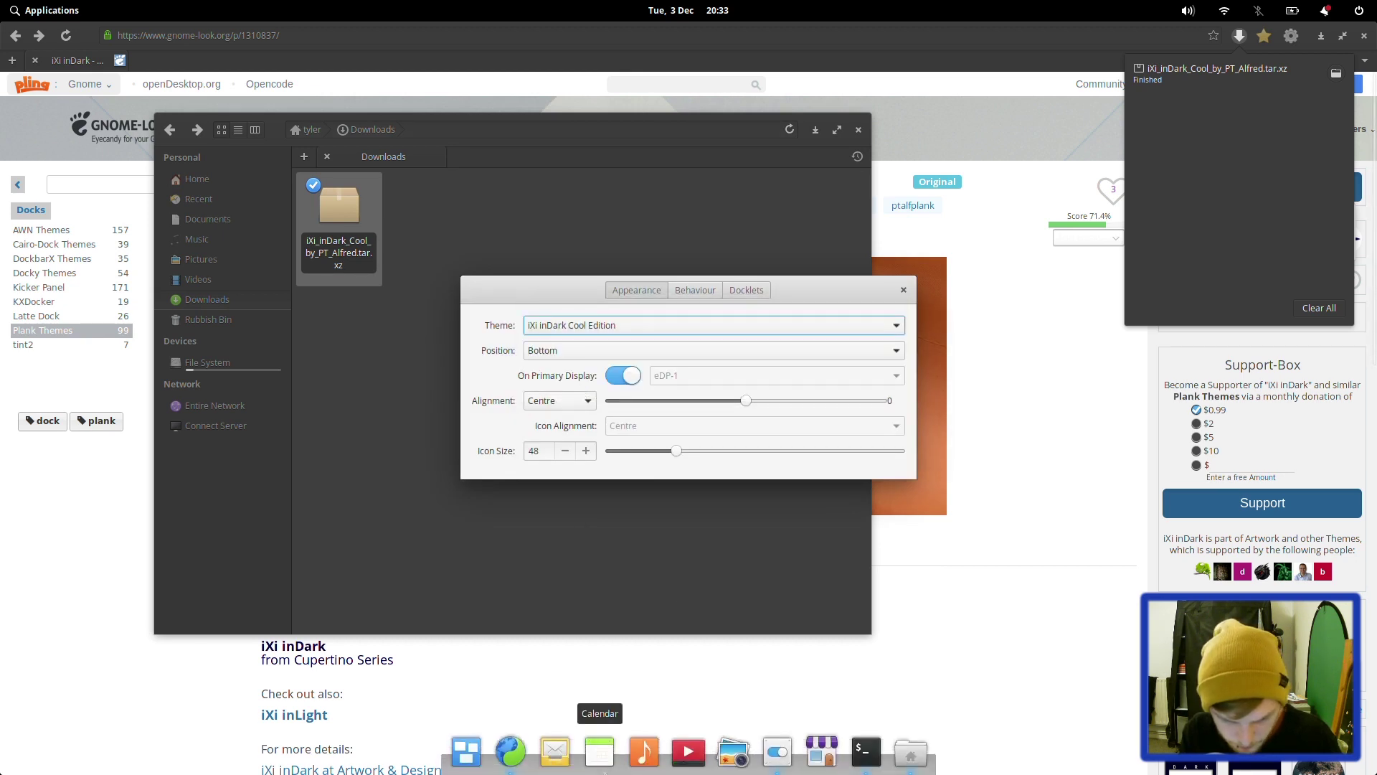
click(1129, 455)
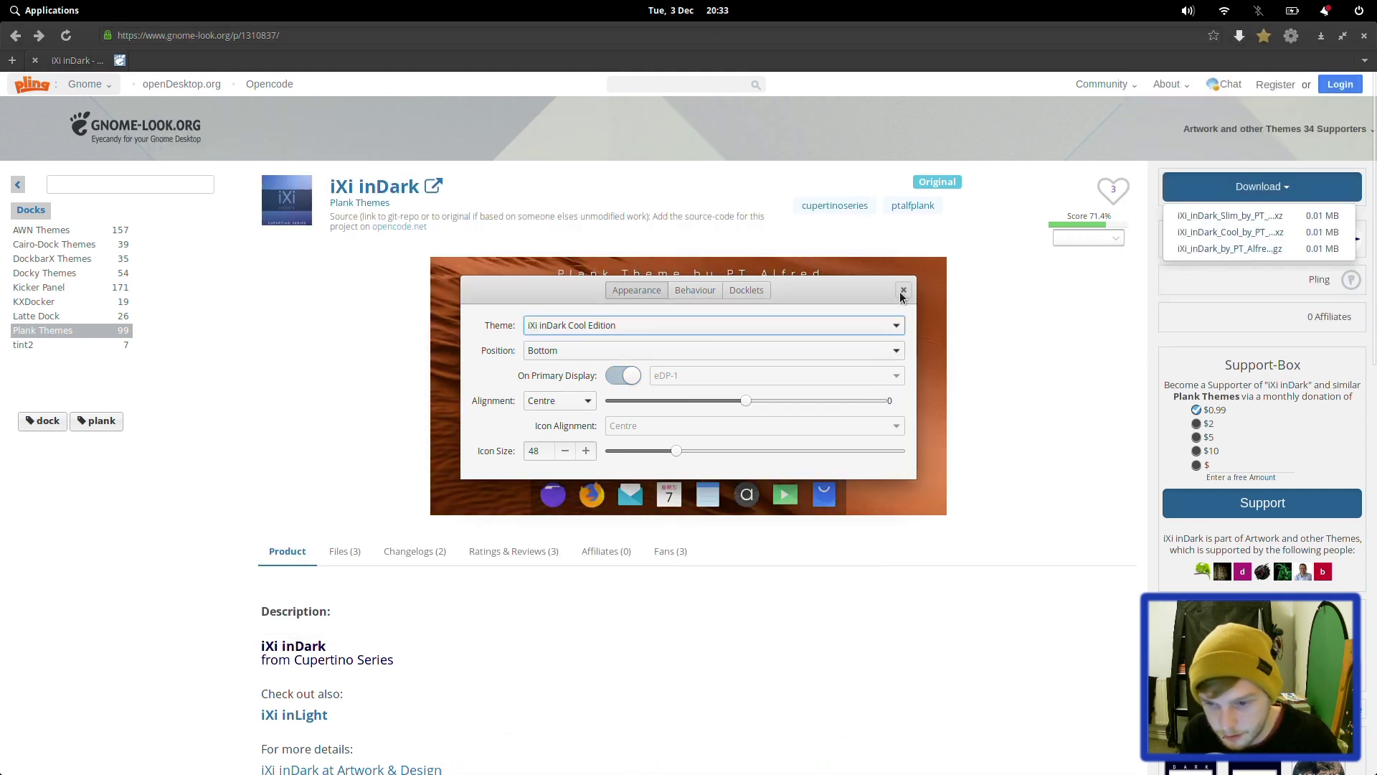
Download the 0.01 MB iXi_inDark_by_PT_Alfred.tar.gz and open its Downloads folder
click(1255, 247)
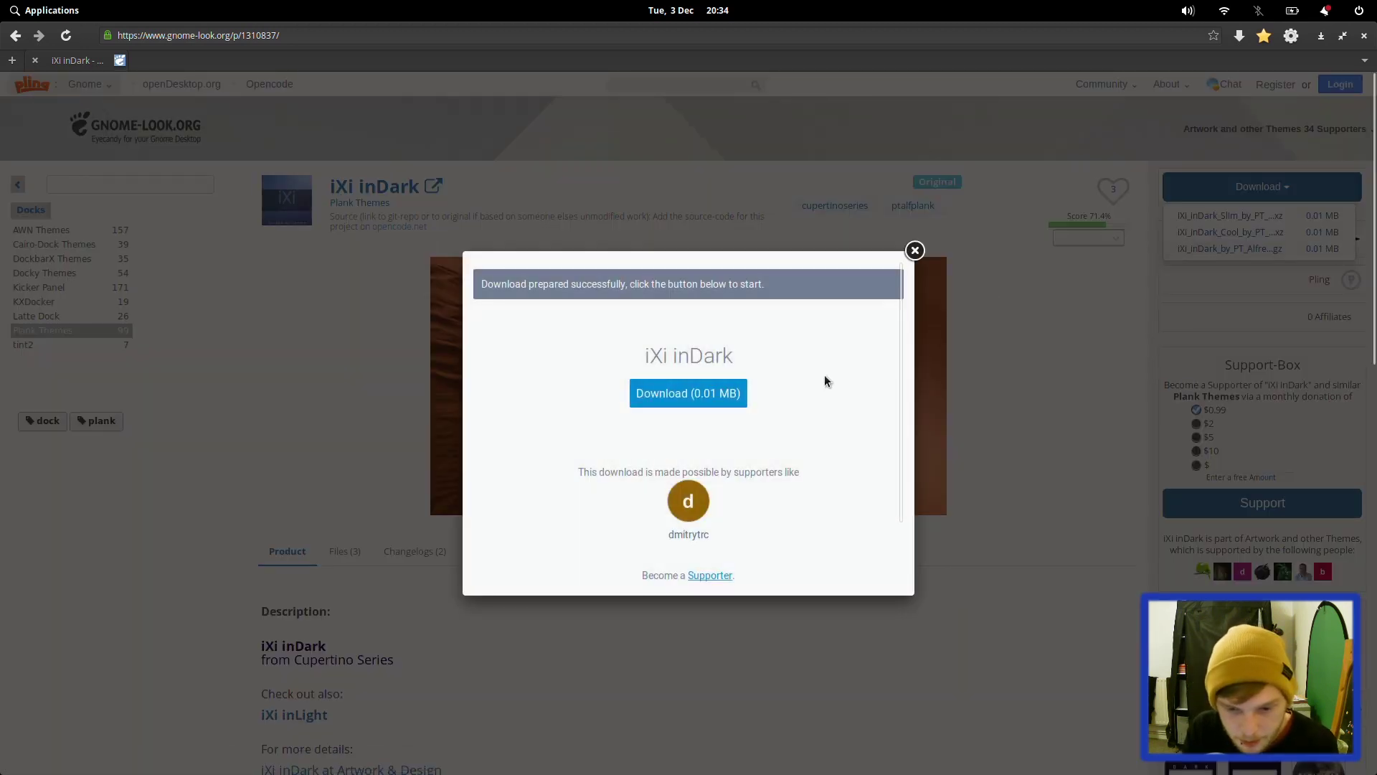
click(680, 401)
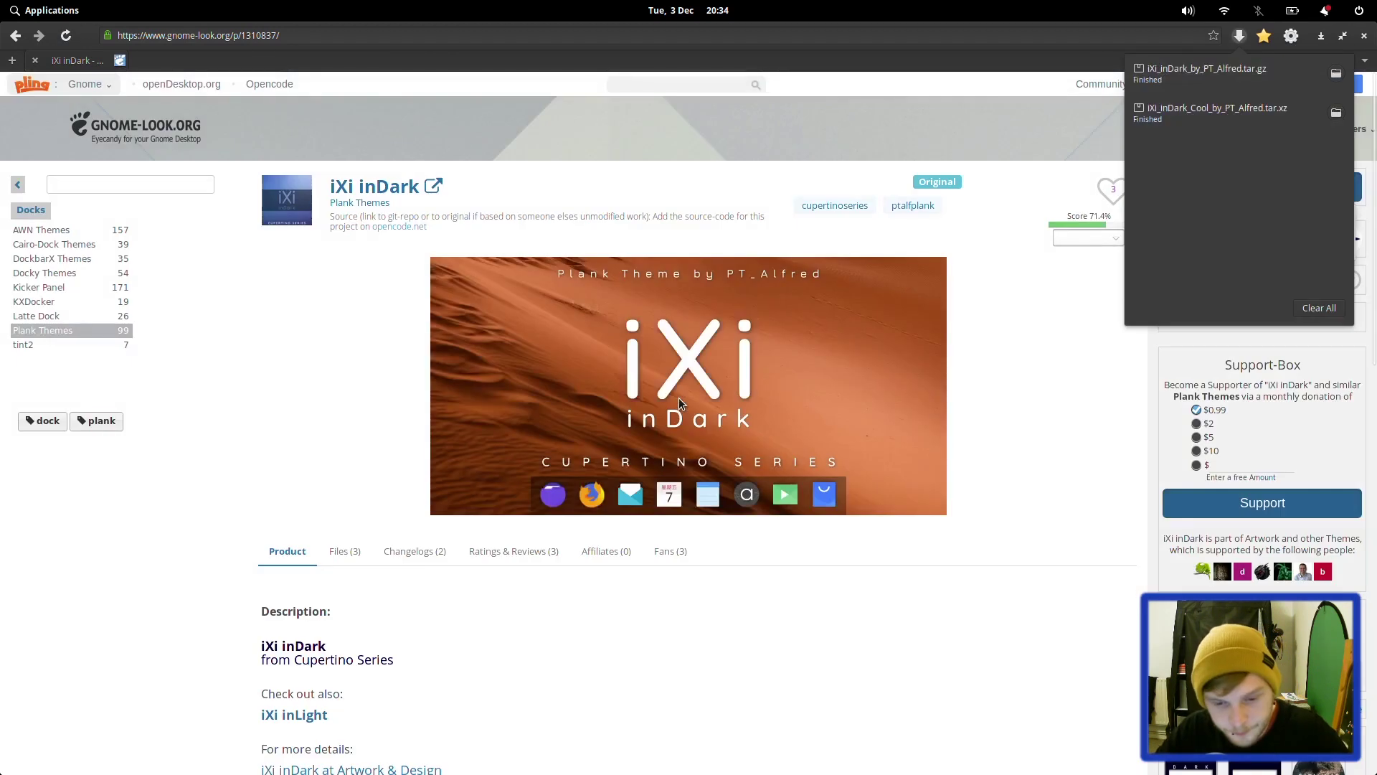
click(1335, 75)
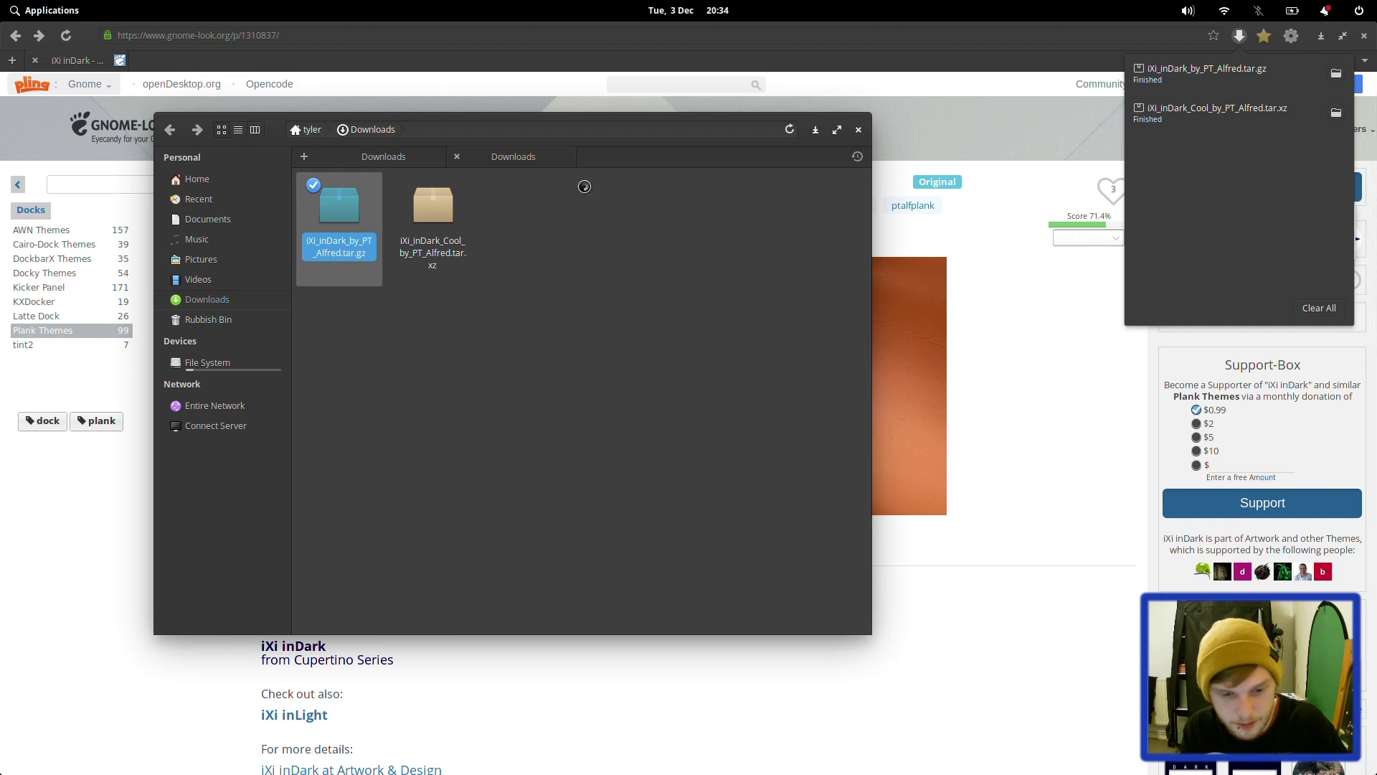
Launch AppCenter from the launcher search and return it to its home page
key(super)
key(super)
text(aapp)
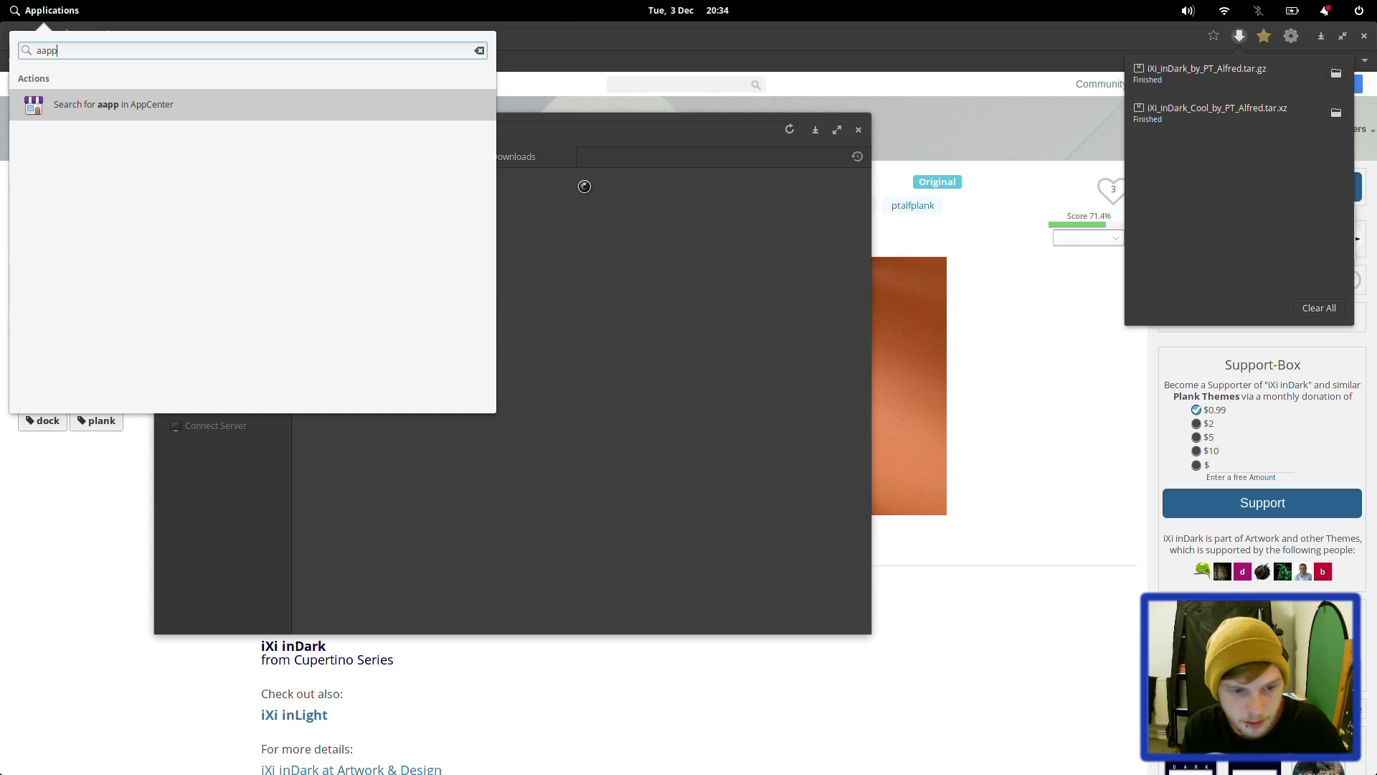
key(Return)
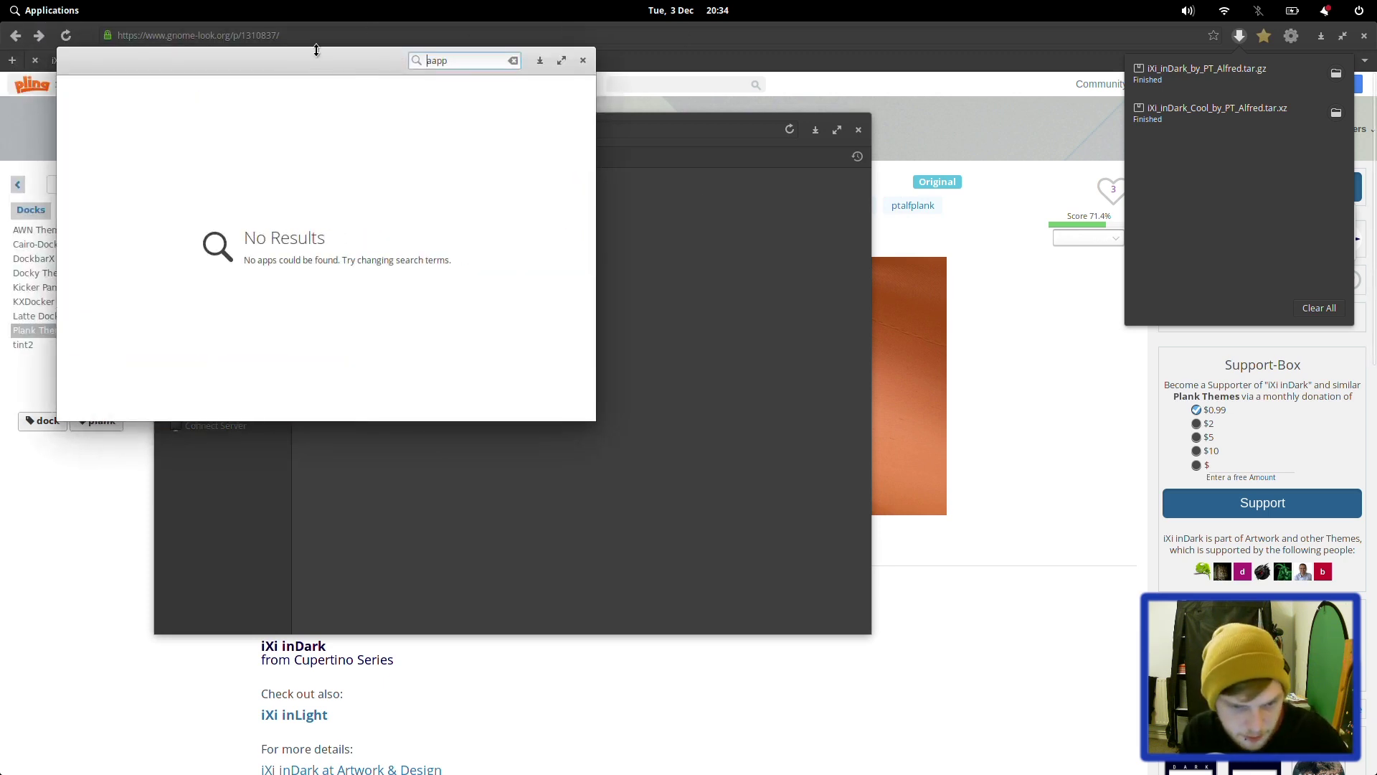
drag(330, 62, 469, 93)
click(650, 91)
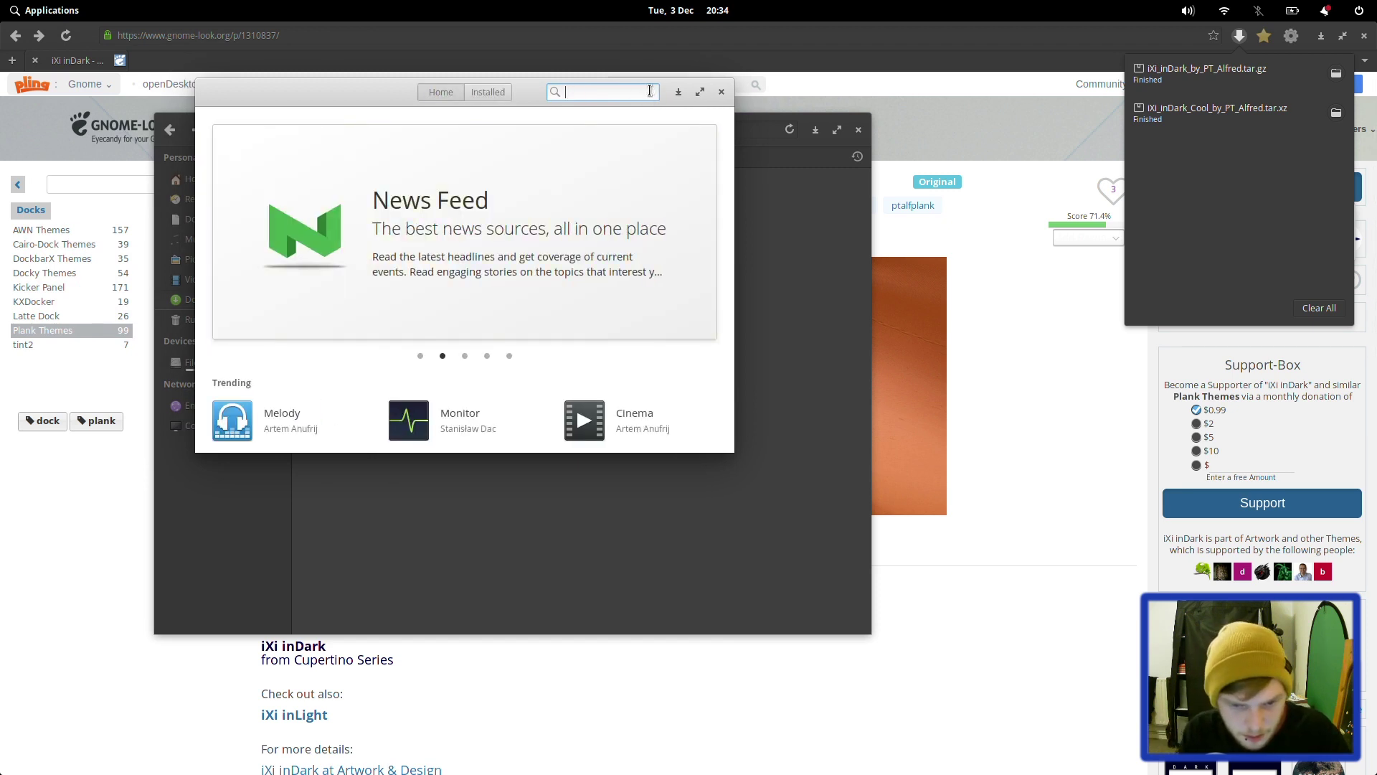
drag(377, 106, 591, 264)
key(alt+Tab)
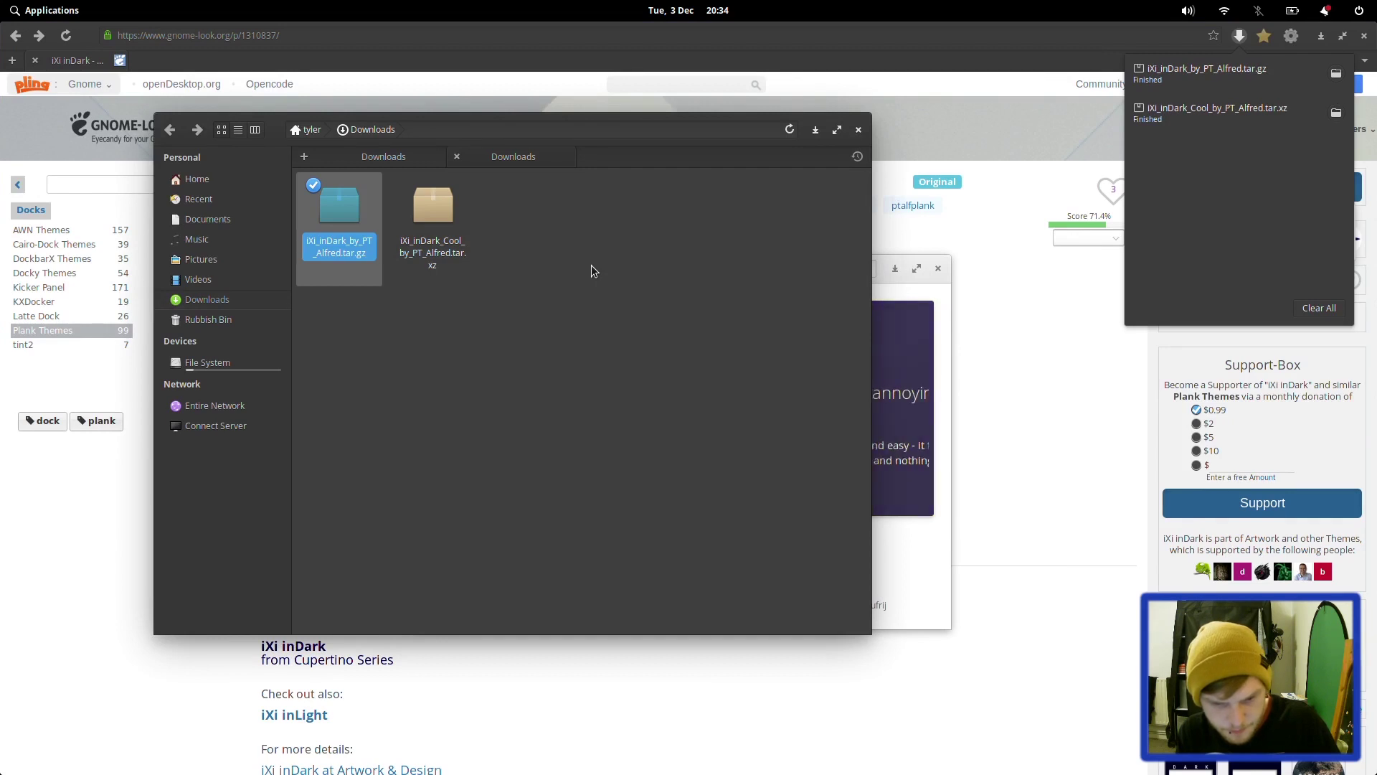
key(alt+Tab)
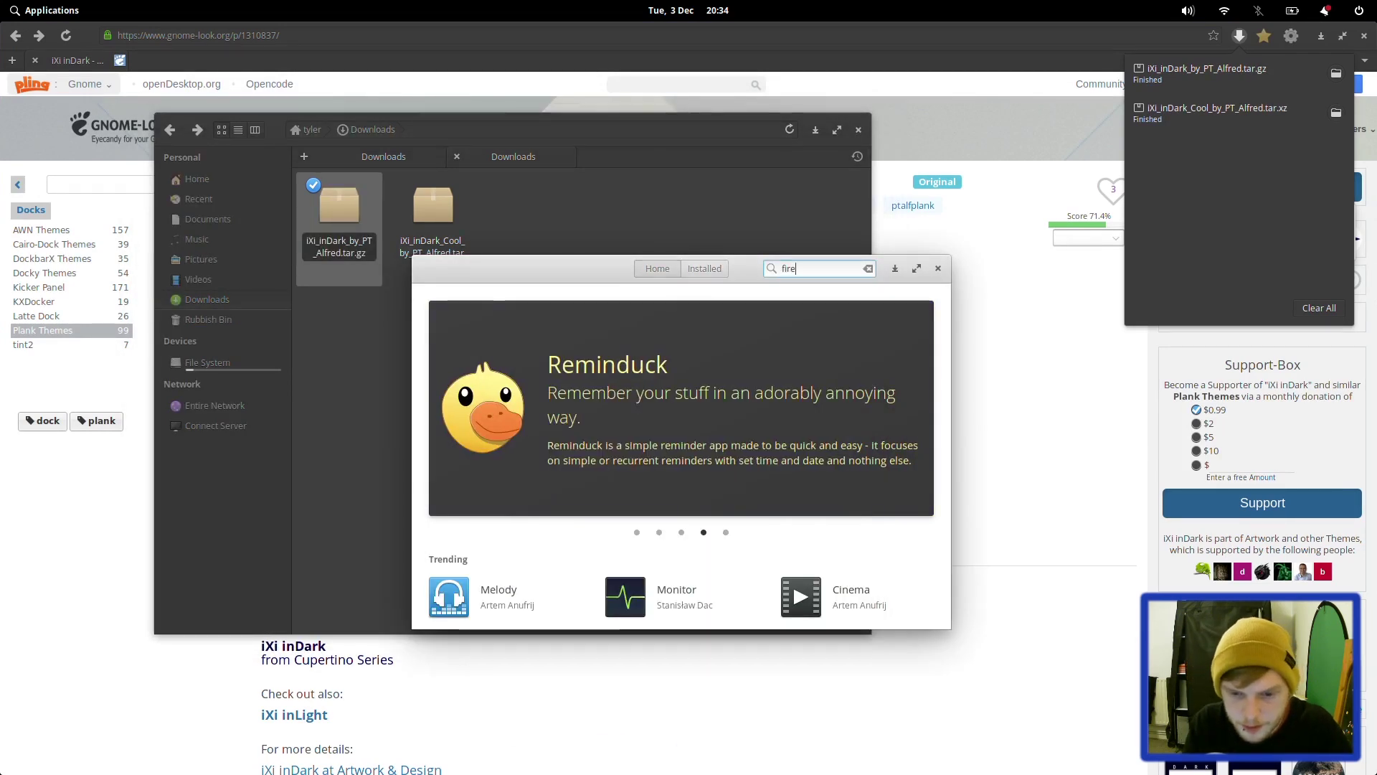
Search for firefox, choose Install Anyway for the non-curated app, and authenticate with the password
text(firefox)
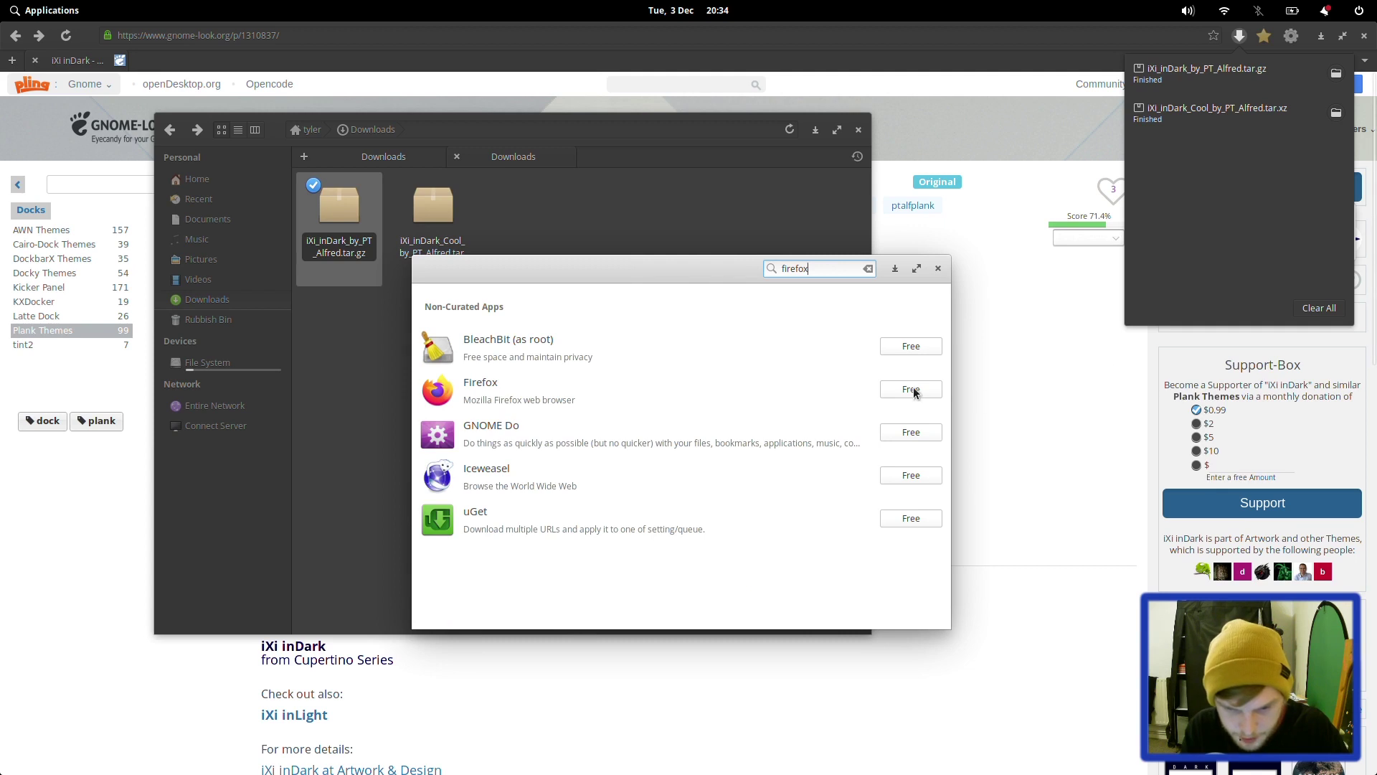
click(911, 389)
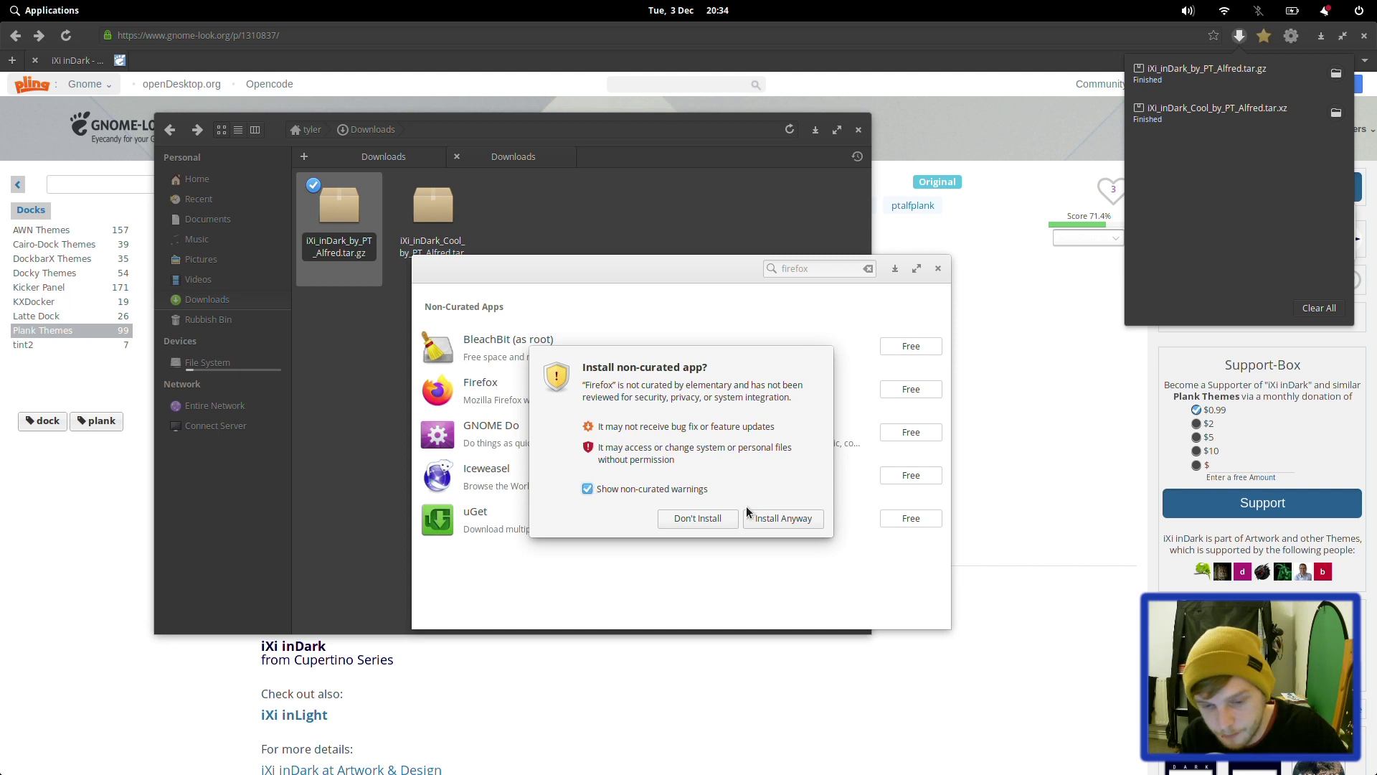
click(774, 518)
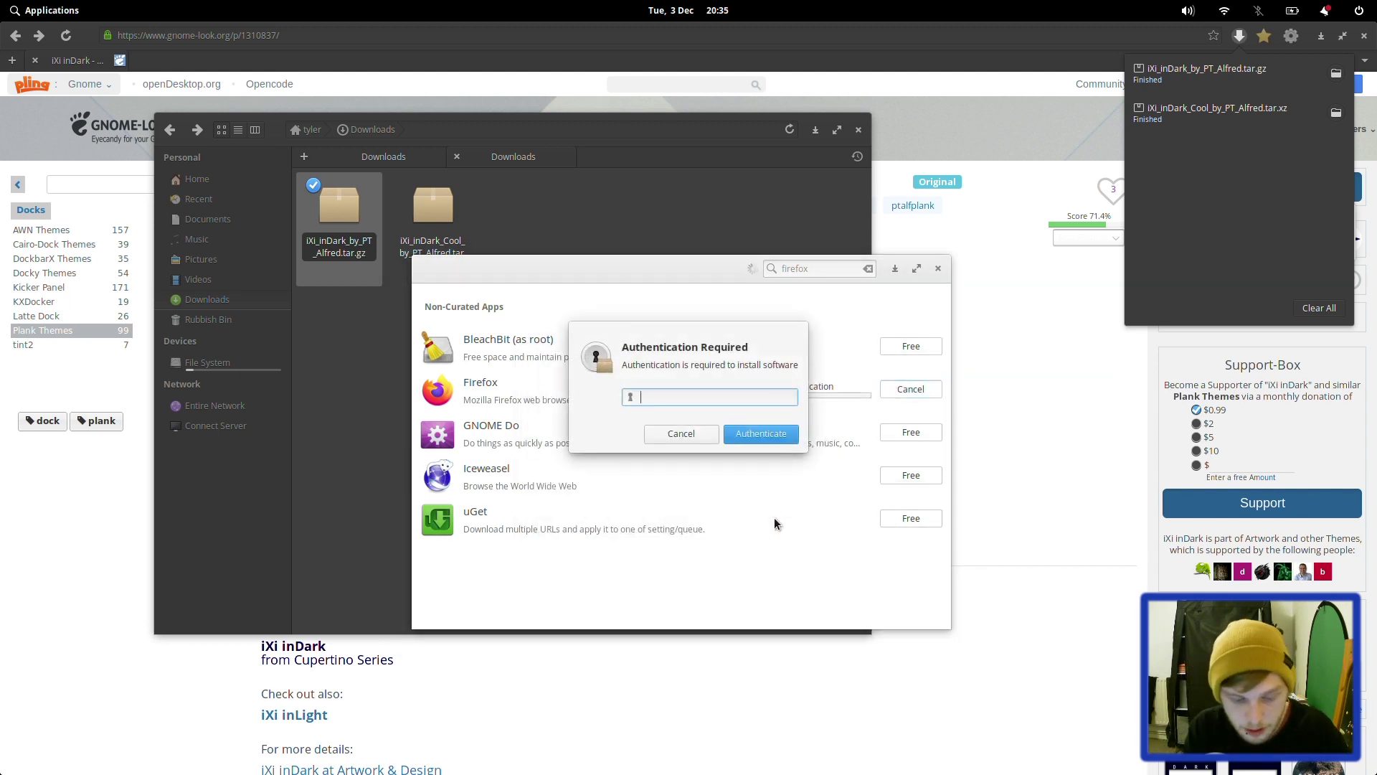
text(******)
key(Return)
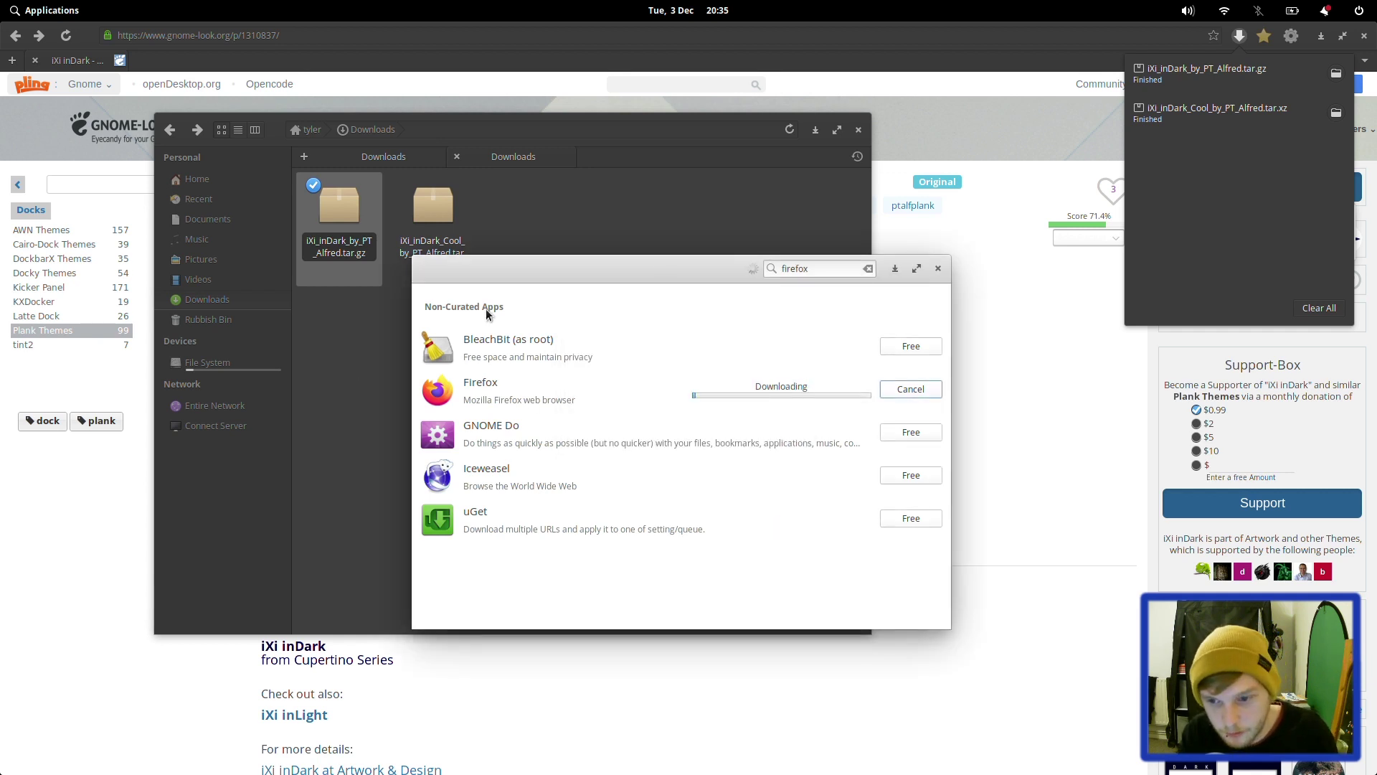
Check Firefox's progress, then via Multitasking View bring the finished moka-icon-theme terminal forward
key(alt+Tab)
key(alt+Tab)
key(alt+Tab)
key(alt+Tab)
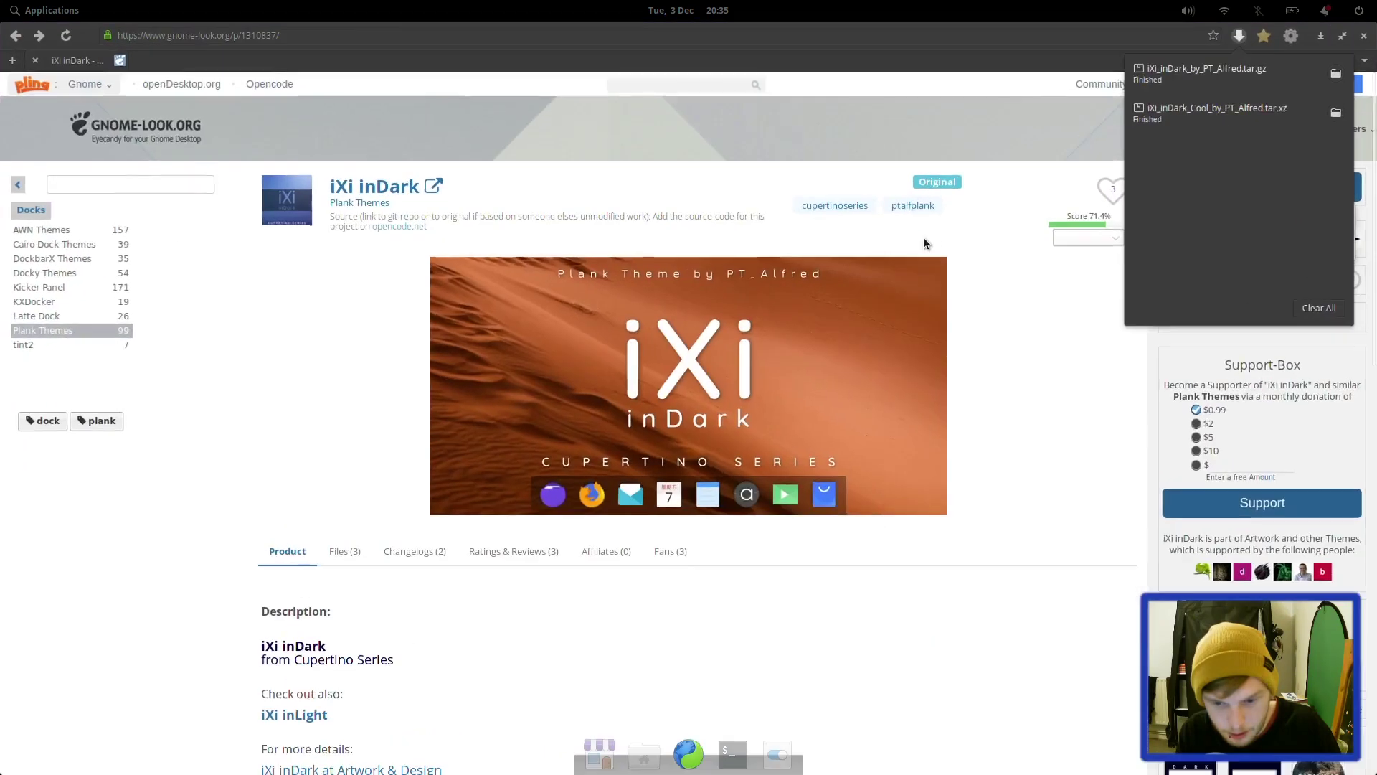
key(alt+Tab)
key(alt+Tab)
key(alt+Tab)
key(alt+Tab)
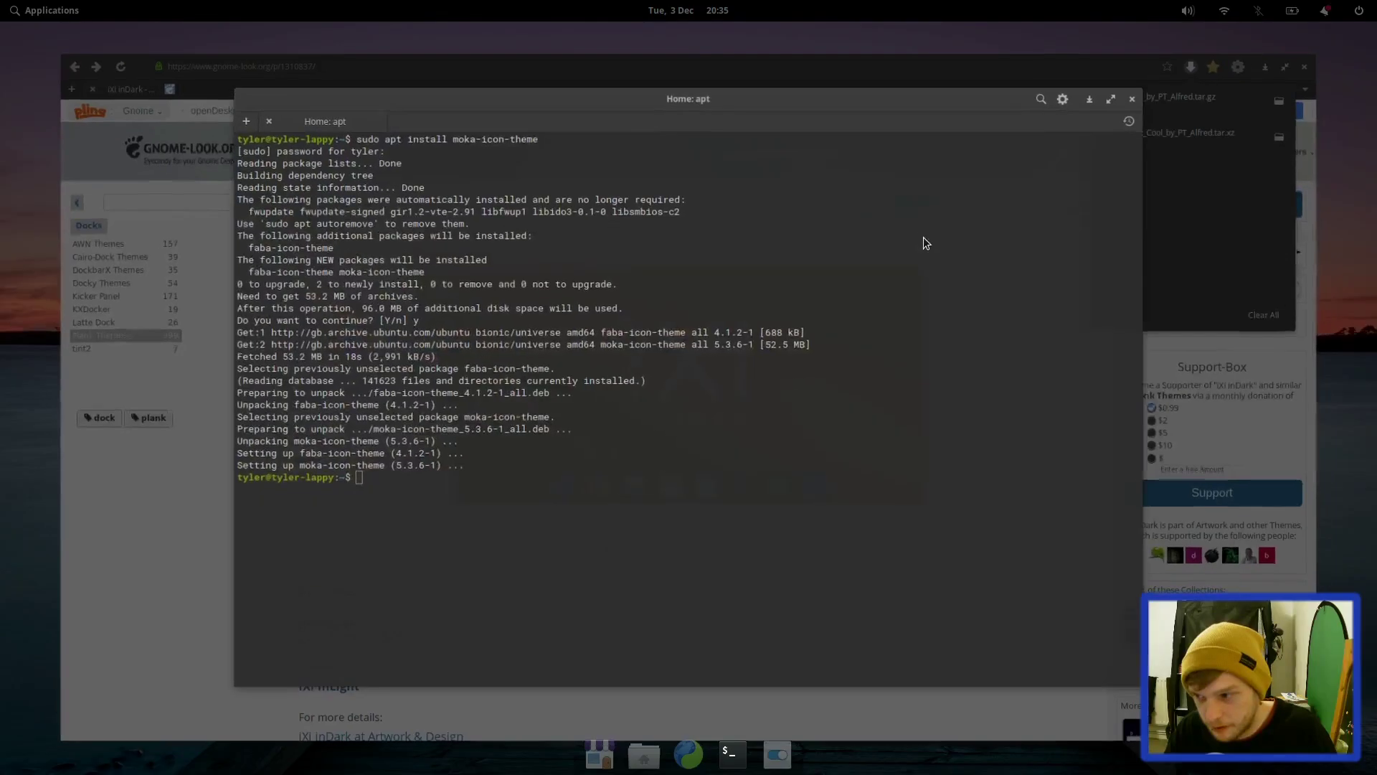
key(alt+Tab)
key(alt+Tab)
key(alt+Tab)
key(alt+Tab)
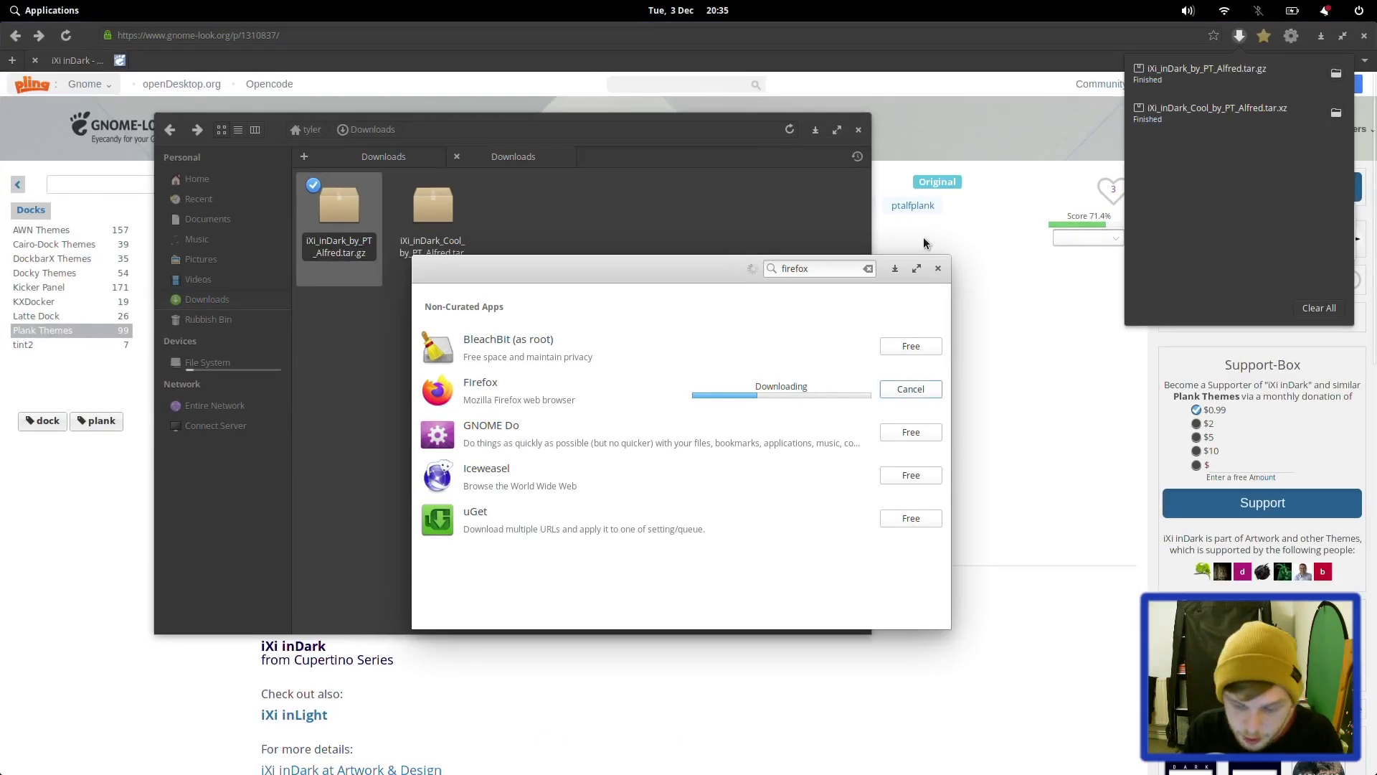
key(super+Down)
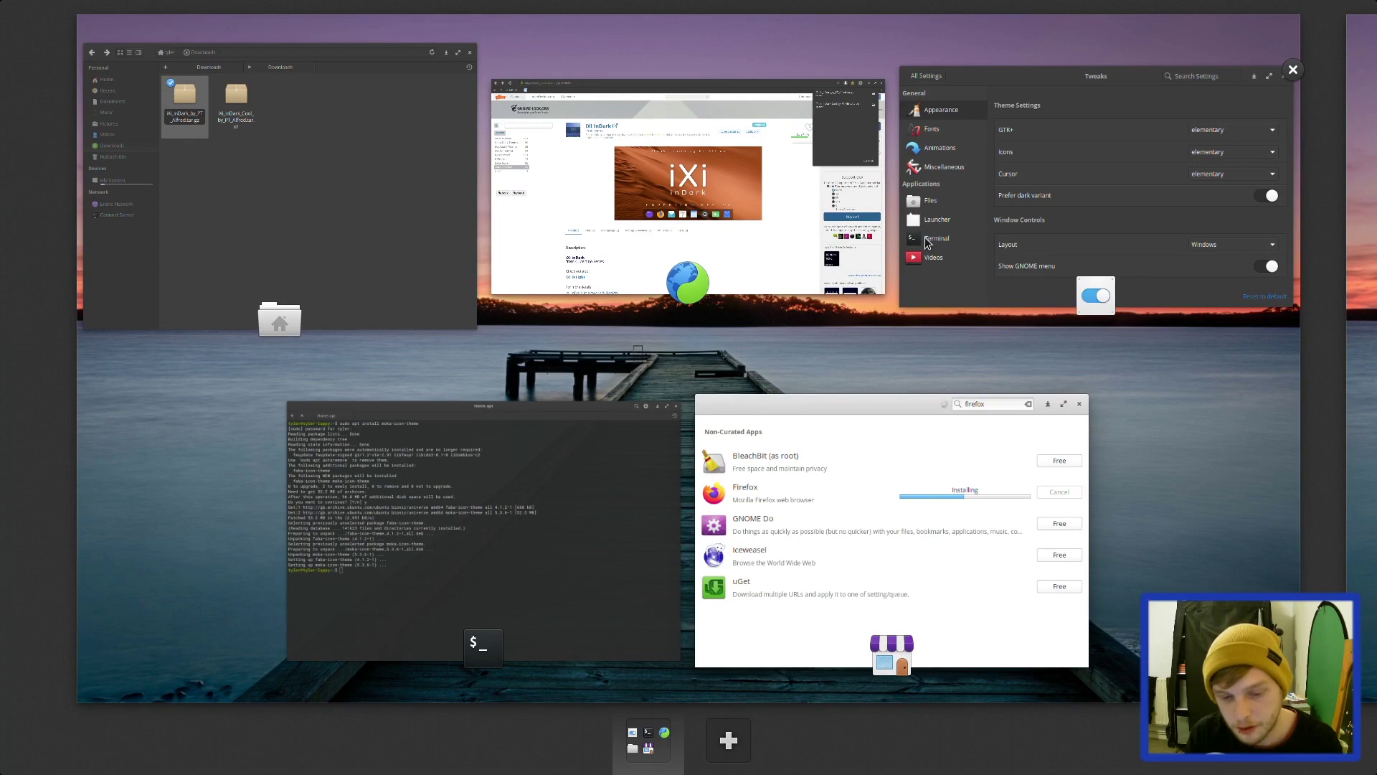
click(743, 752)
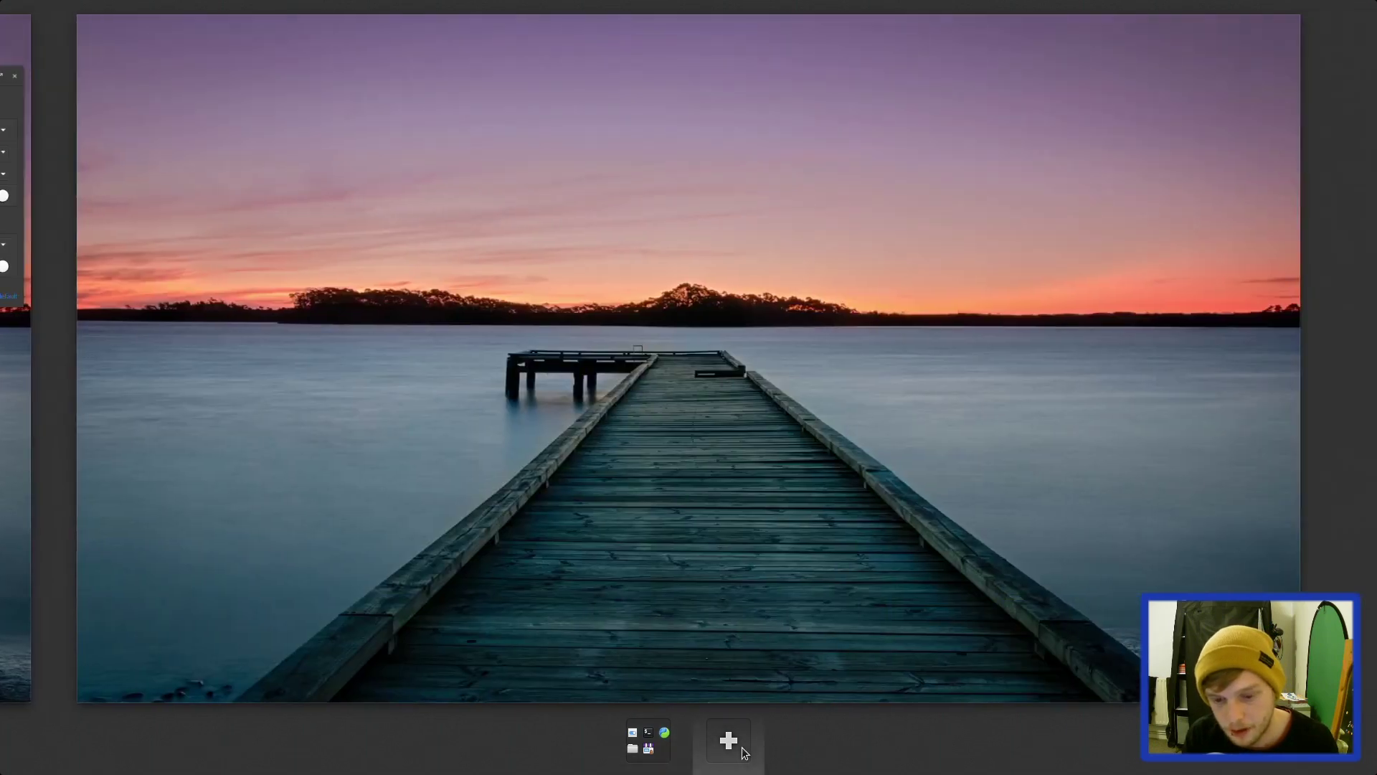
click(650, 755)
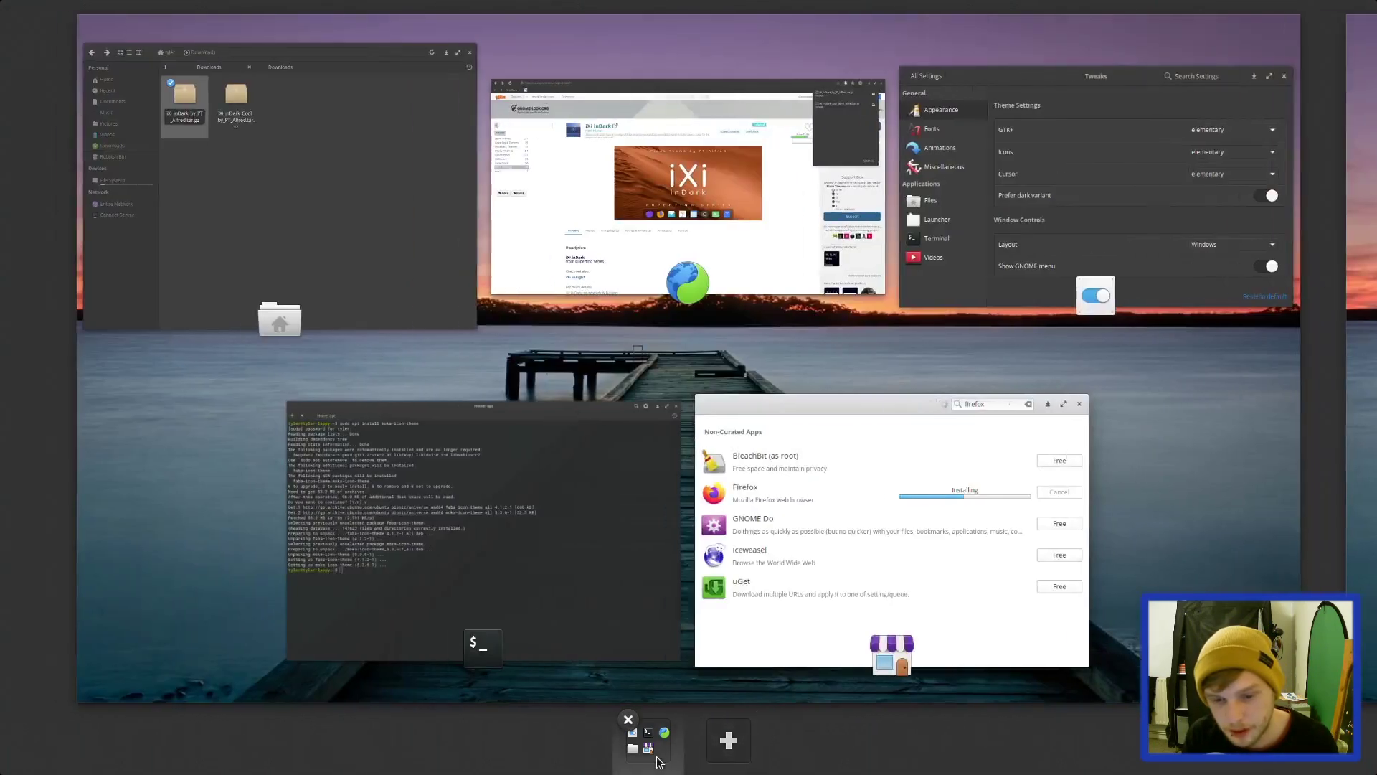
click(618, 538)
text(c)
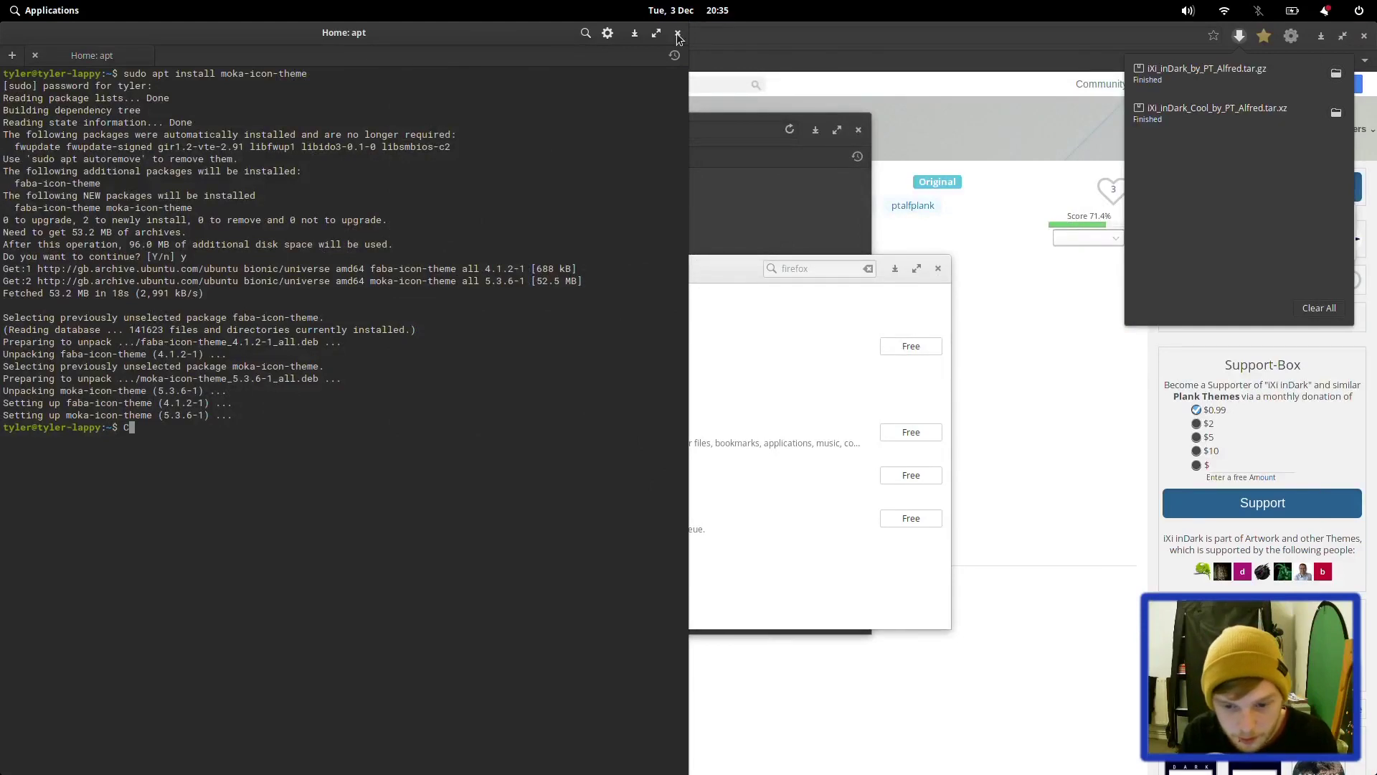
Extract the iXi inDark folder from iXi_inDark_by_PT_Alfred.tar.gz into .local/share/plank/themes
click(678, 33)
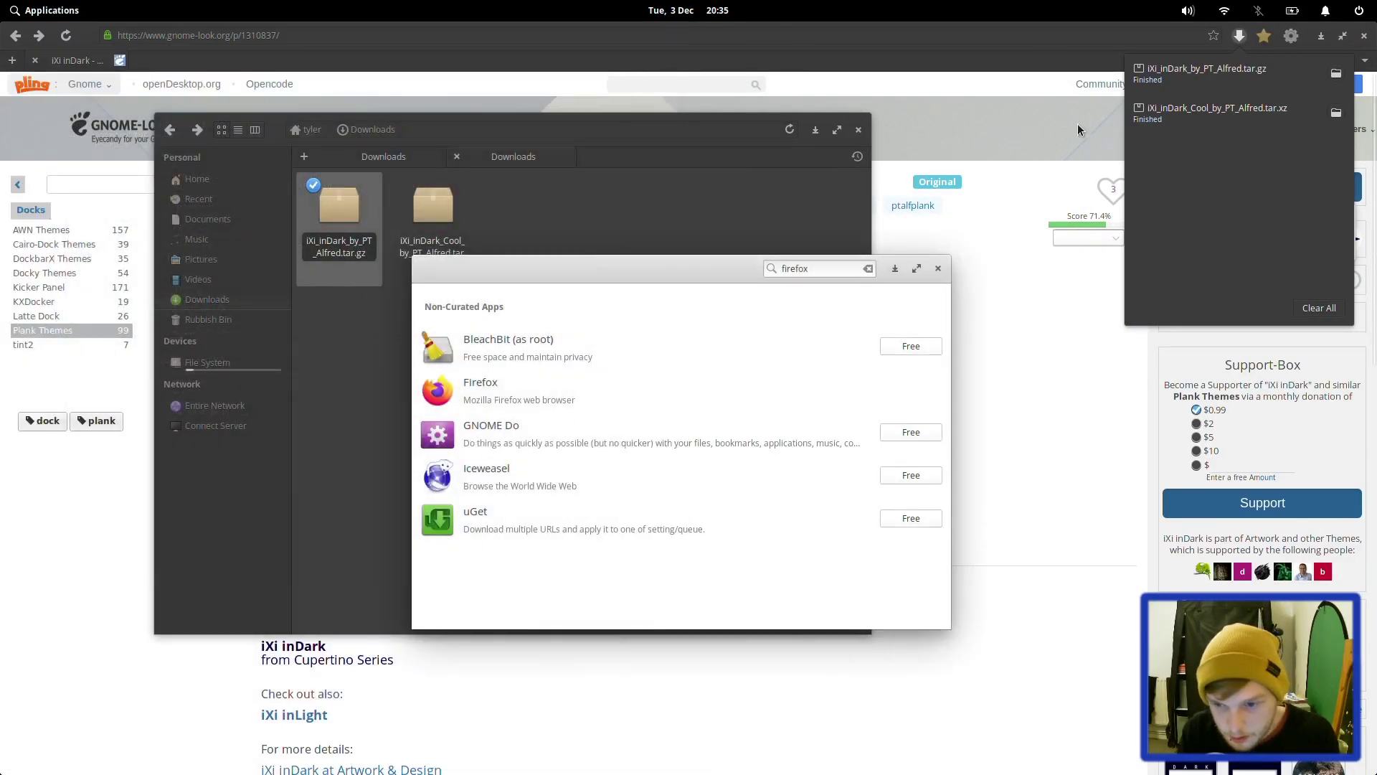
click(1337, 74)
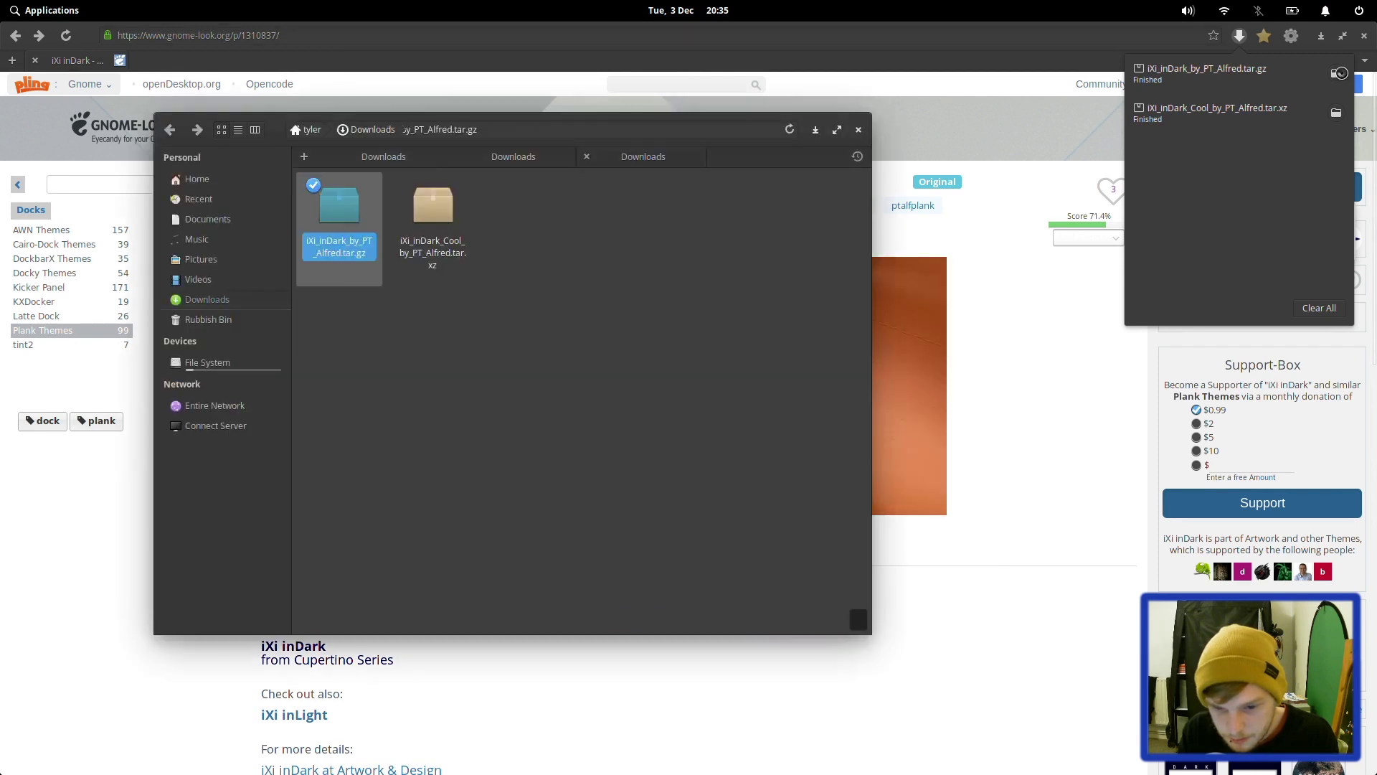
click(351, 253)
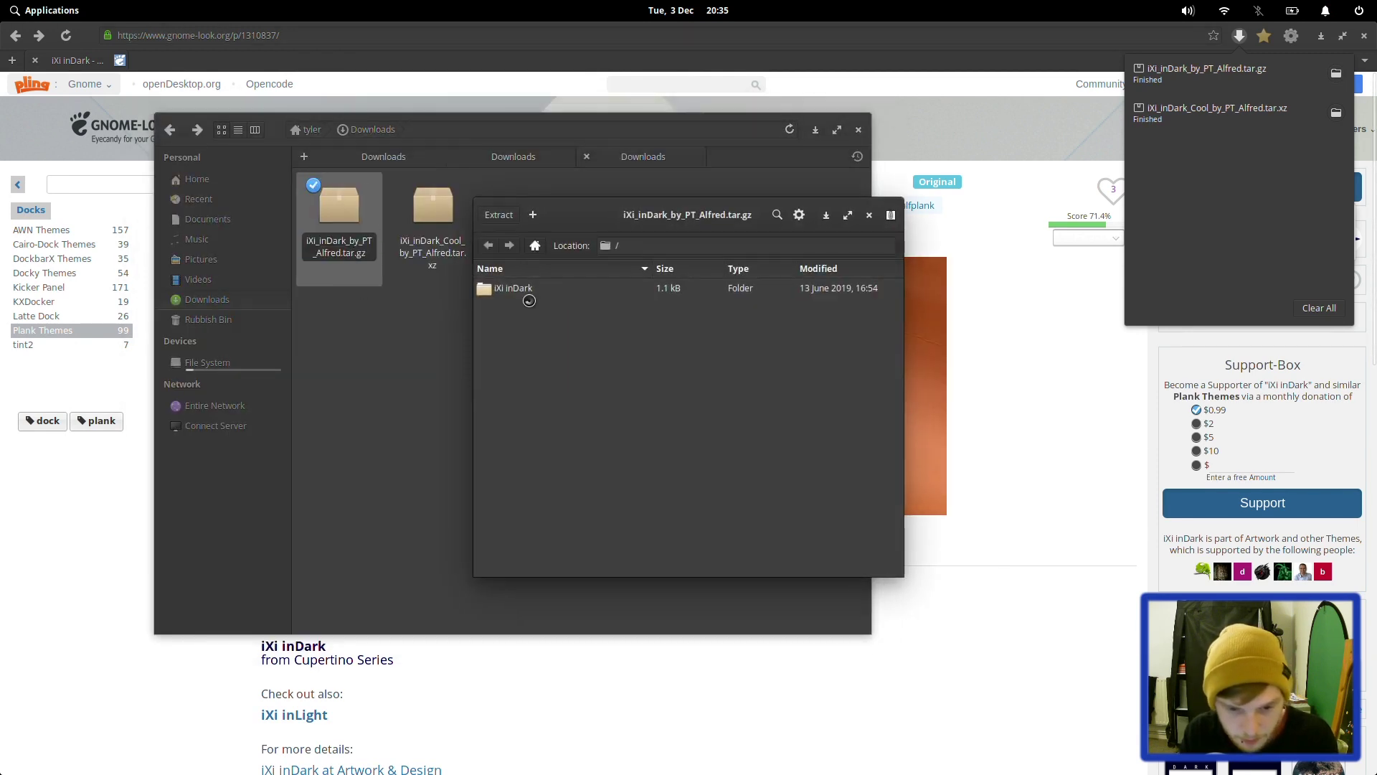
click(525, 289)
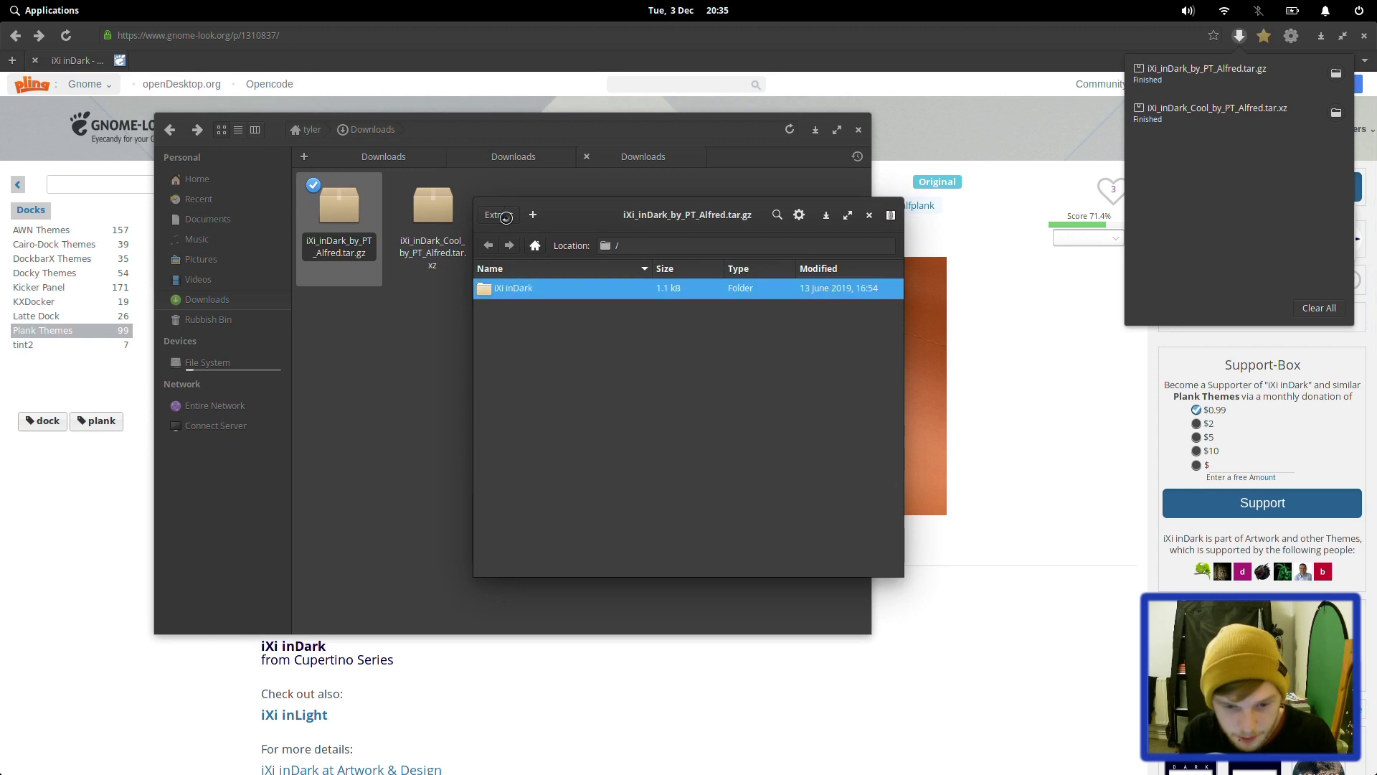
click(506, 217)
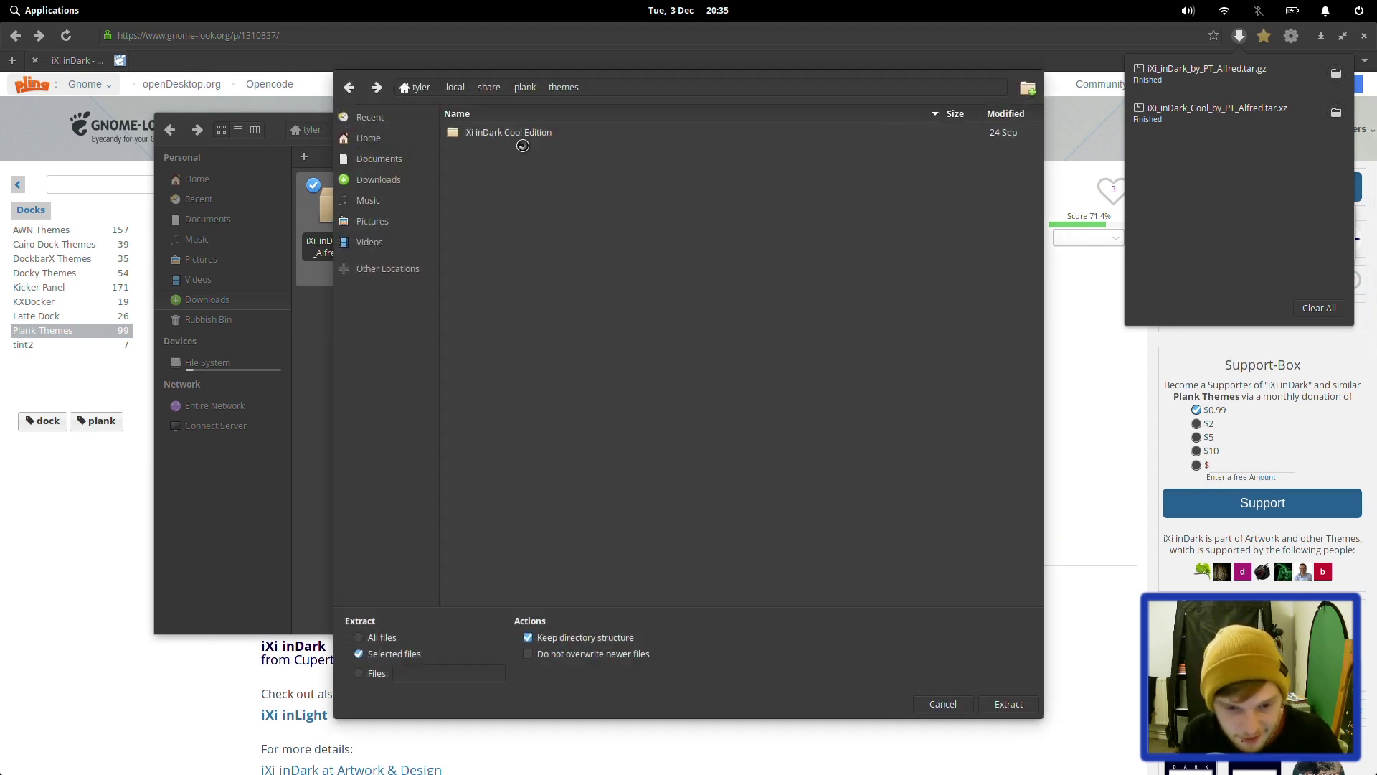
click(1009, 705)
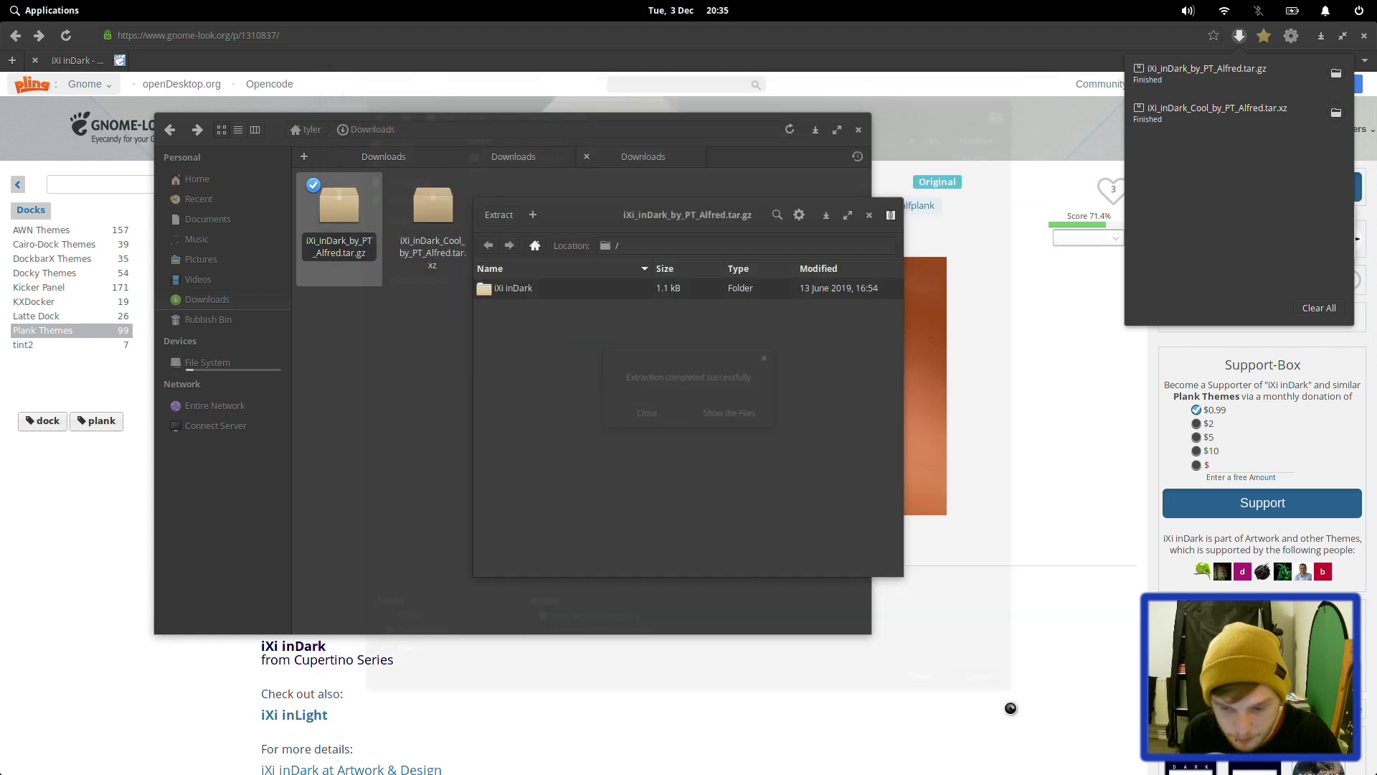
click(665, 412)
Set the dock theme to iXi inDark and reduce the icon size to 30 in Plank Preferences
mouse_move(600, 771)
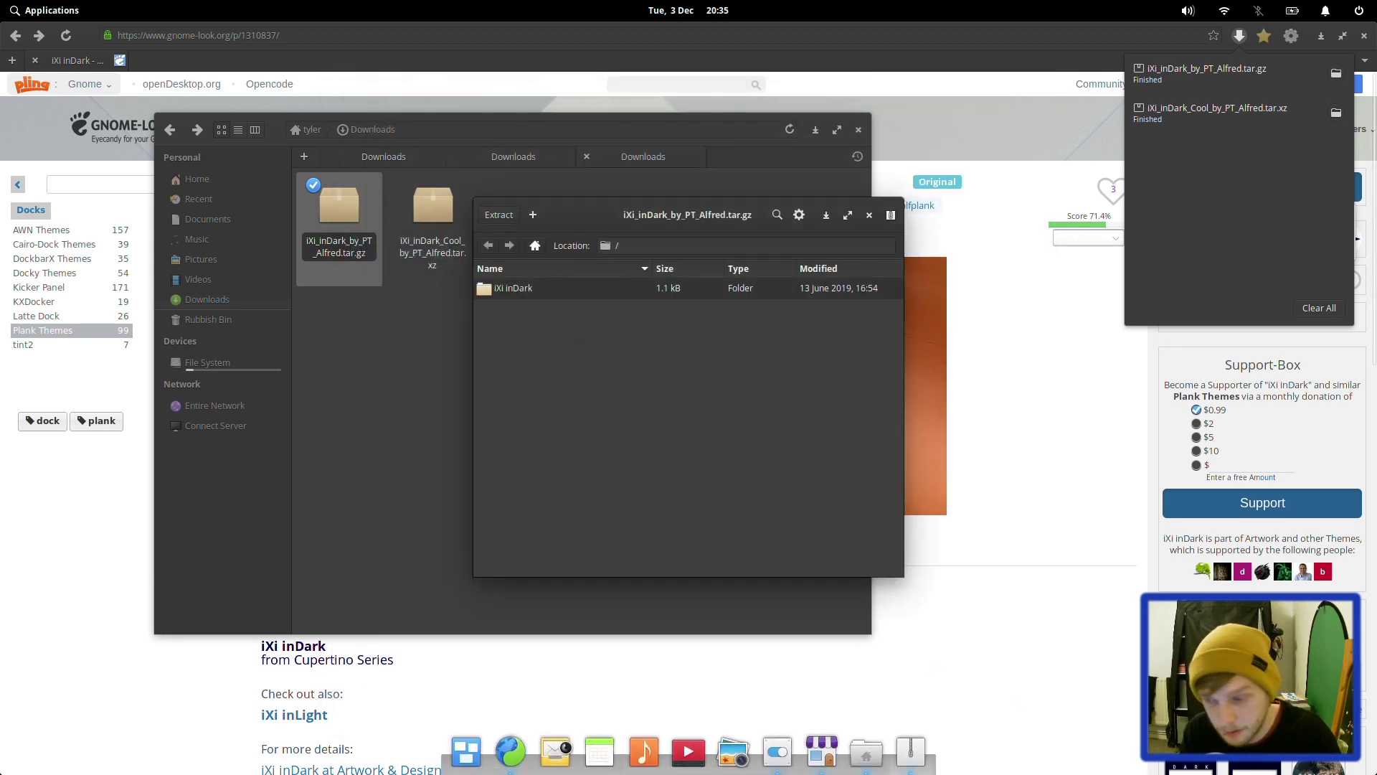
right_click(538, 761)
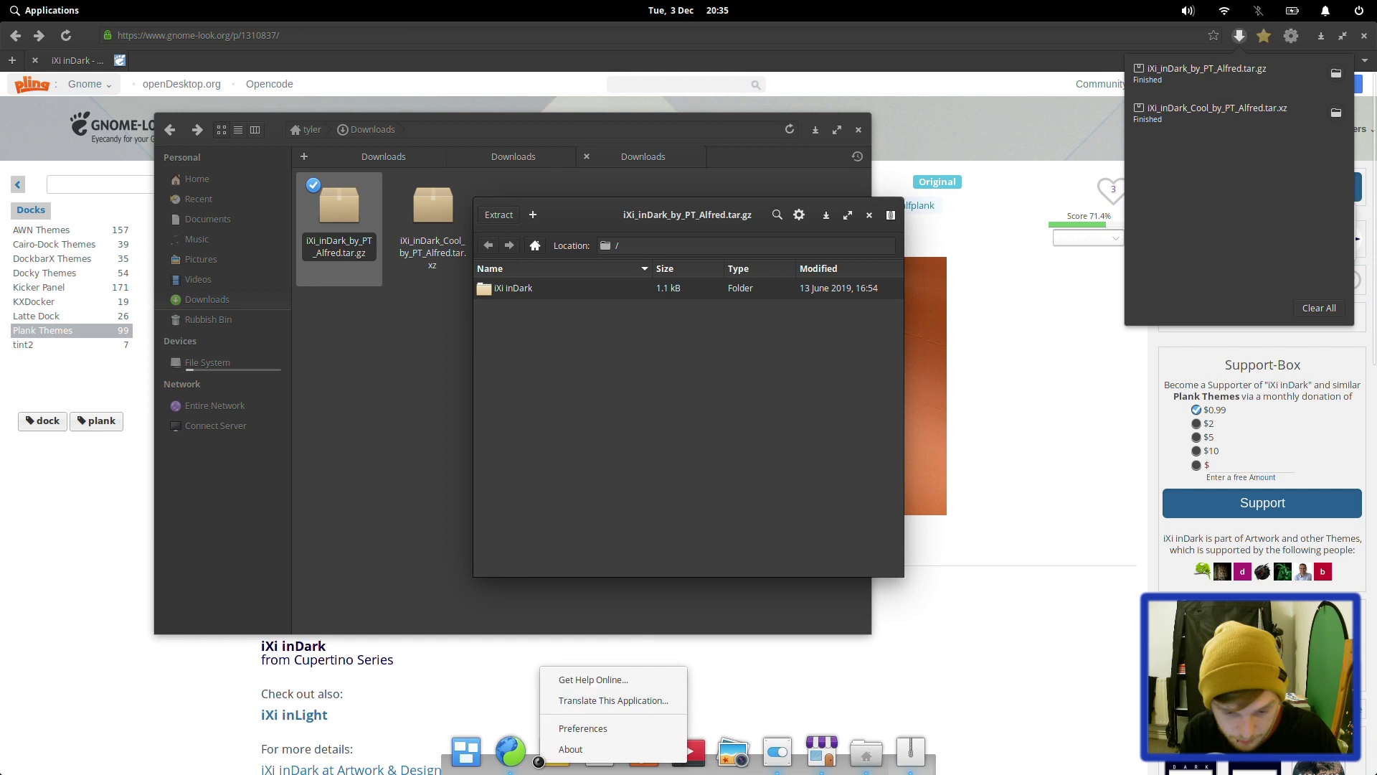
click(599, 721)
click(591, 326)
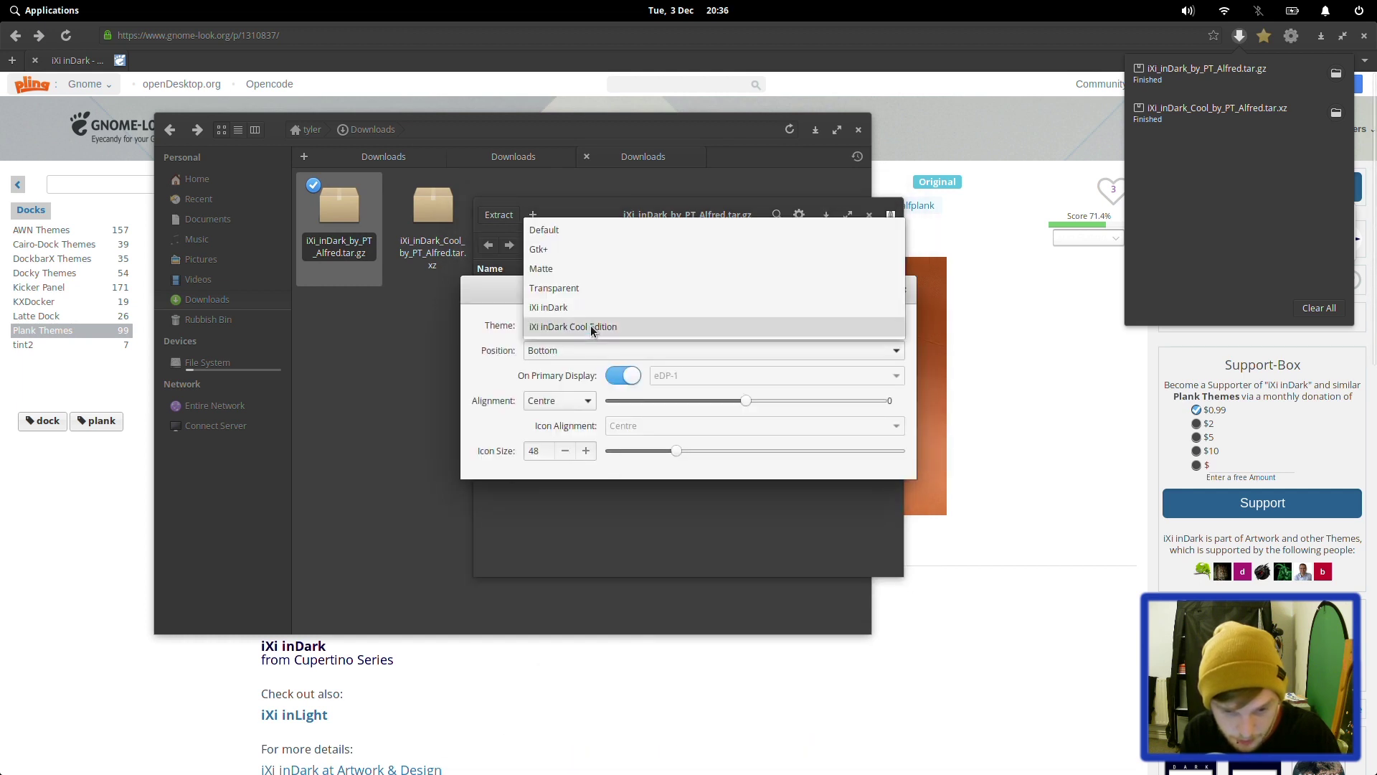
click(567, 306)
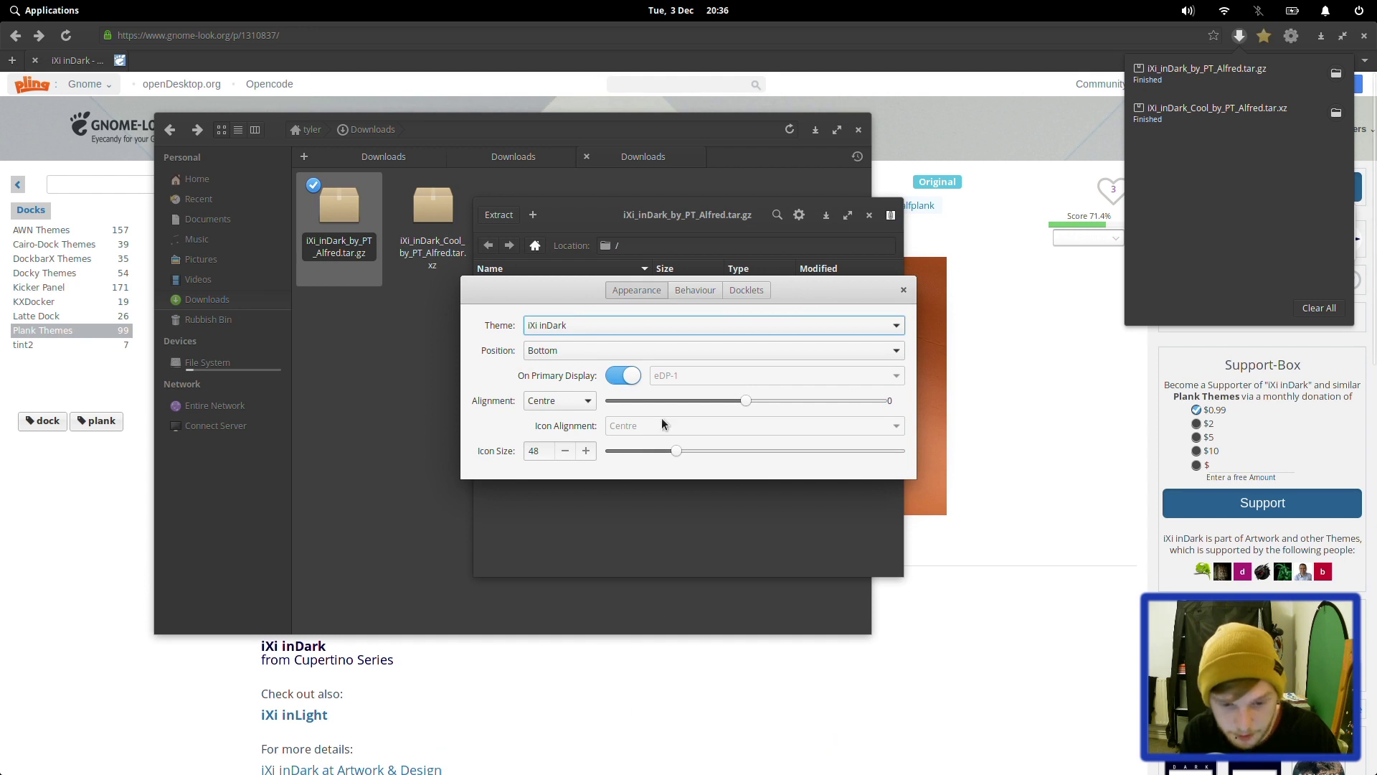
click(565, 452)
click(565, 451)
click(565, 450)
Preview the restyled dock on the desktop, then close Plank Preferences and Archive Manager
key(super+d)
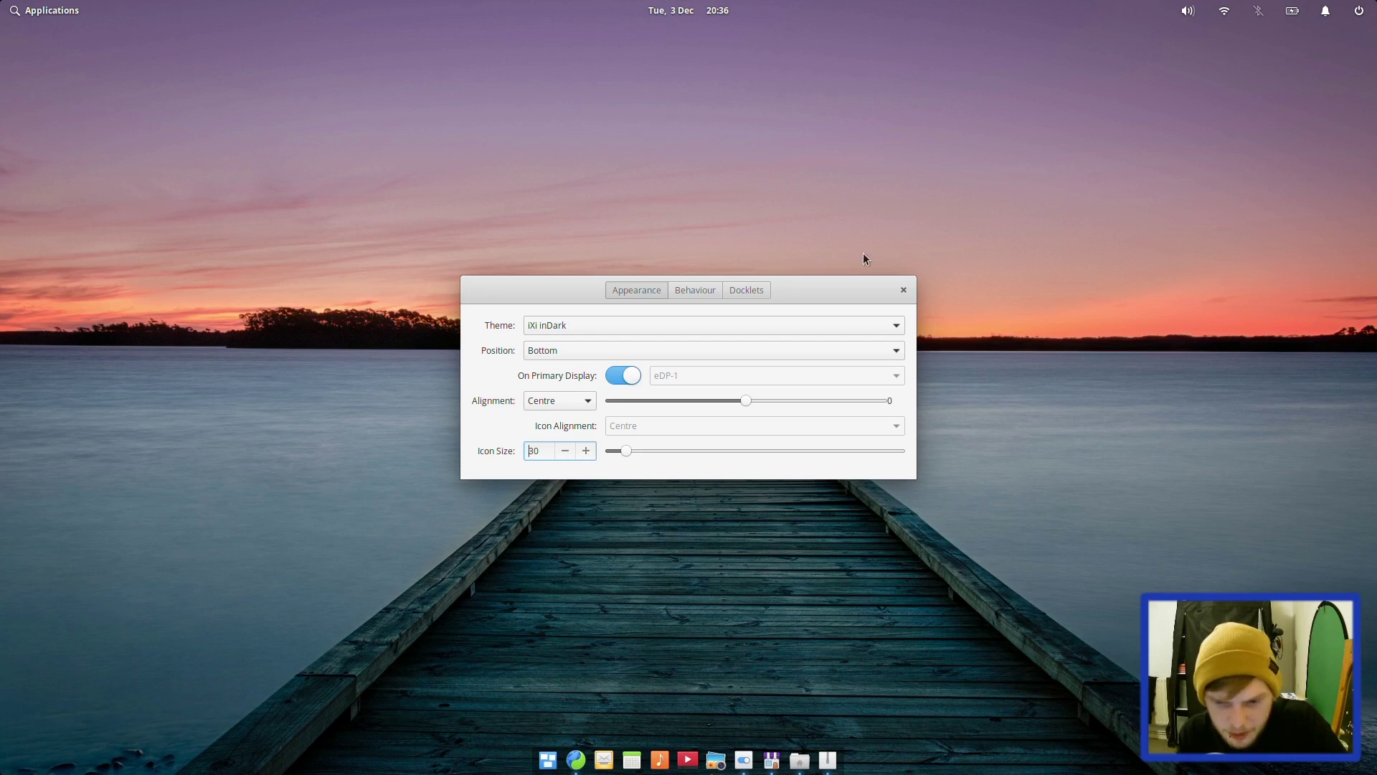
click(904, 290)
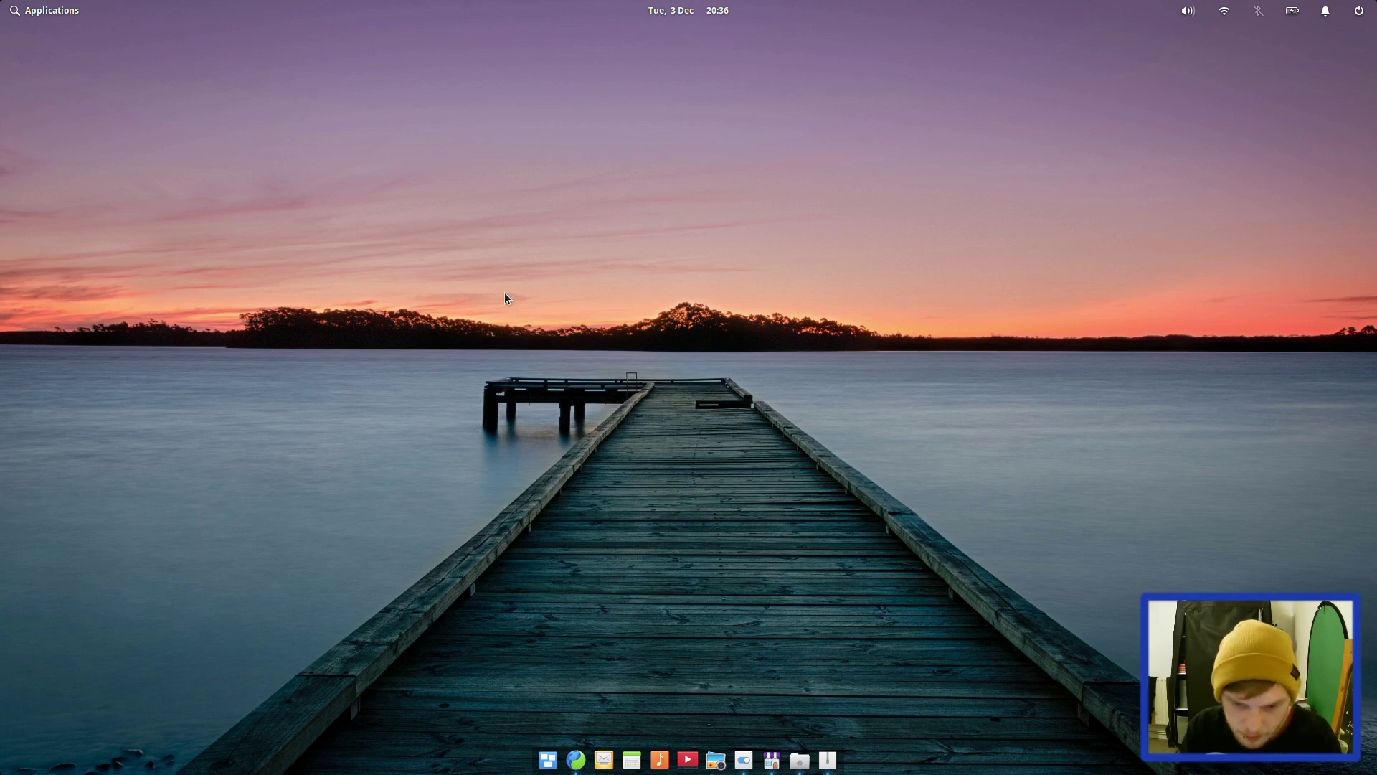
key(super+d)
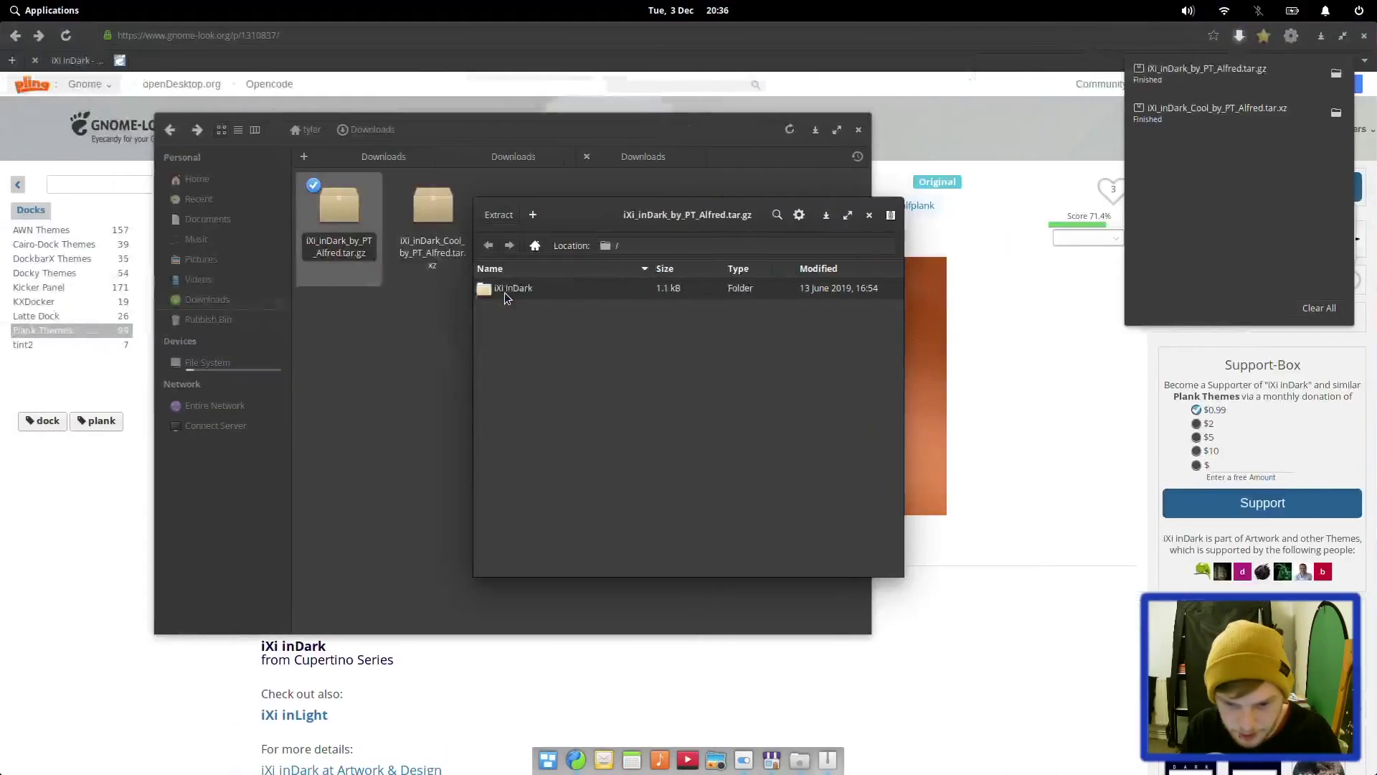
key(super+d)
key(super+d)
key(super+d)
key(super+d)
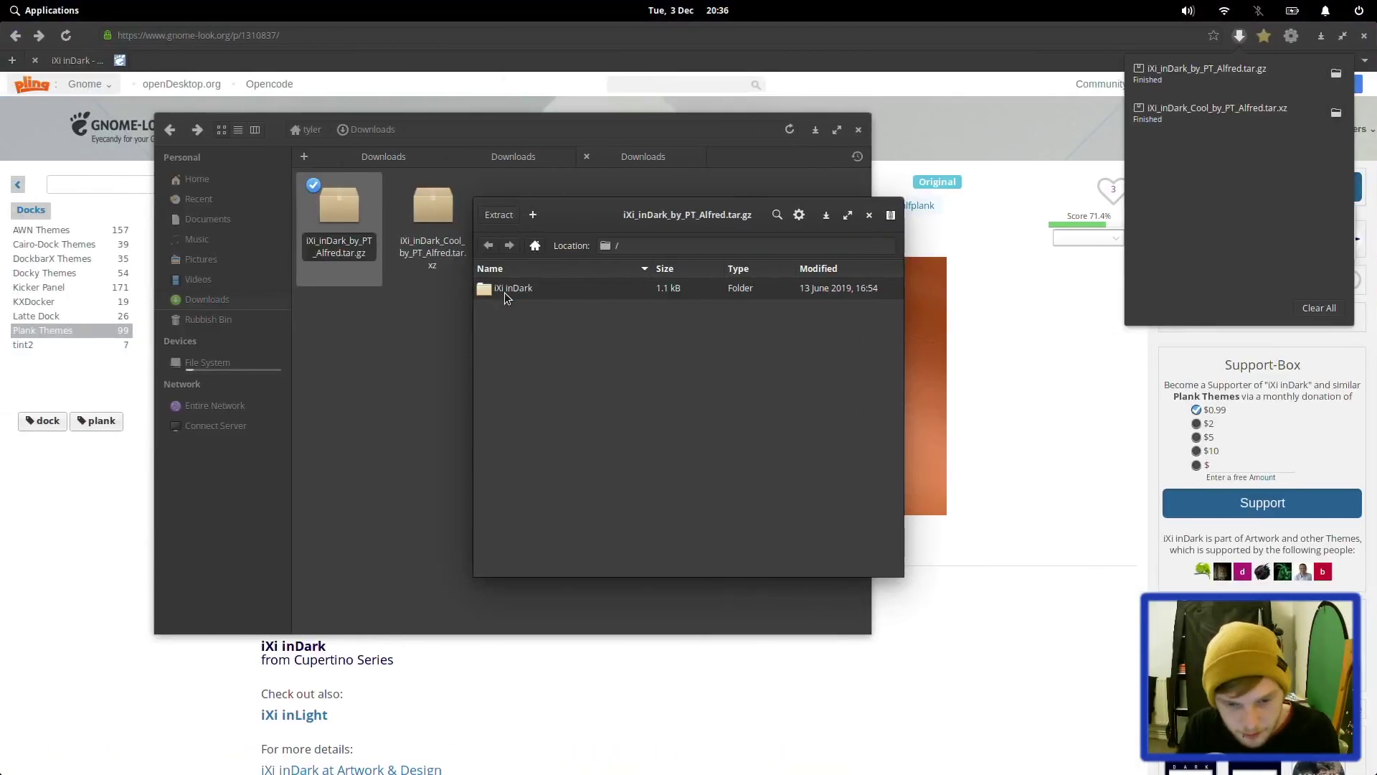
click(869, 215)
mouse_move(617, 772)
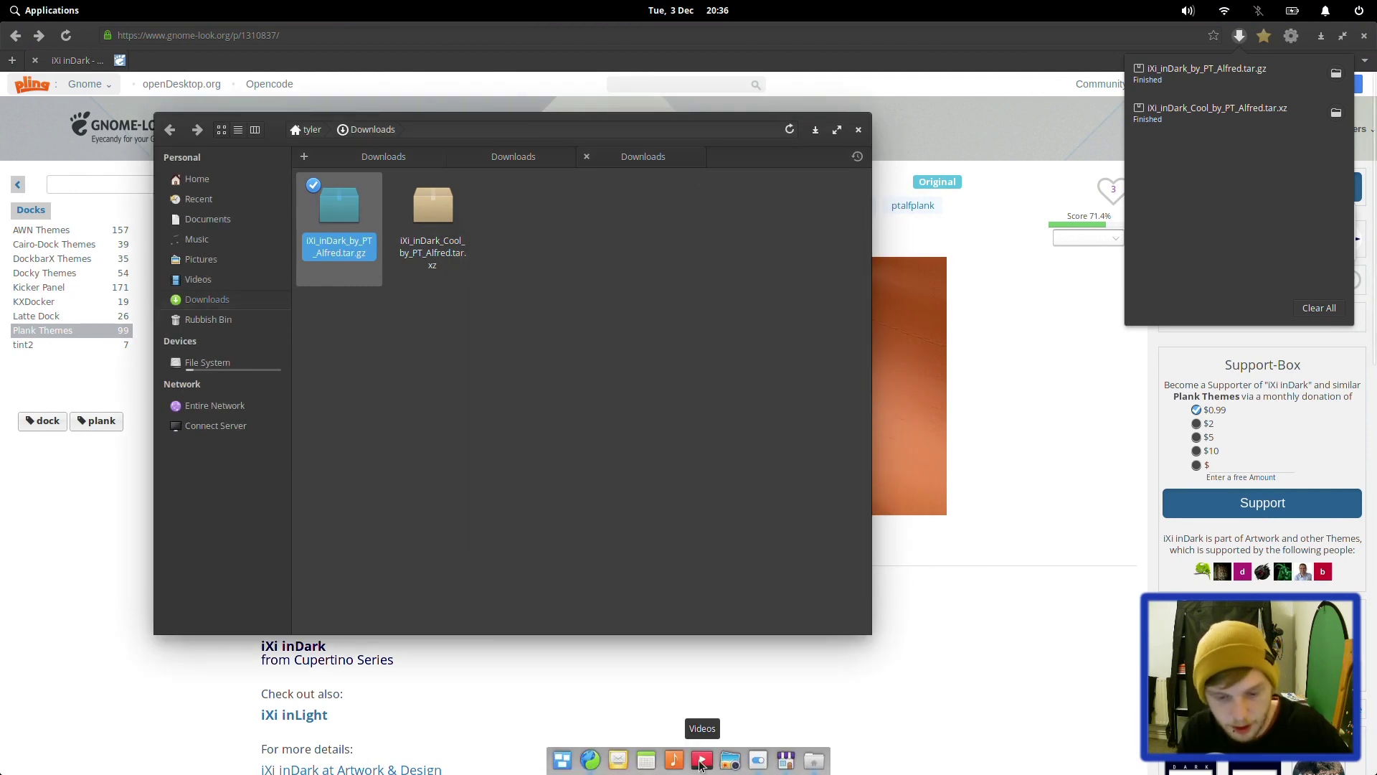
key(super)
Install Kdenlive and GIMP from AppCenter, confirming each as a non-curated app
click(789, 761)
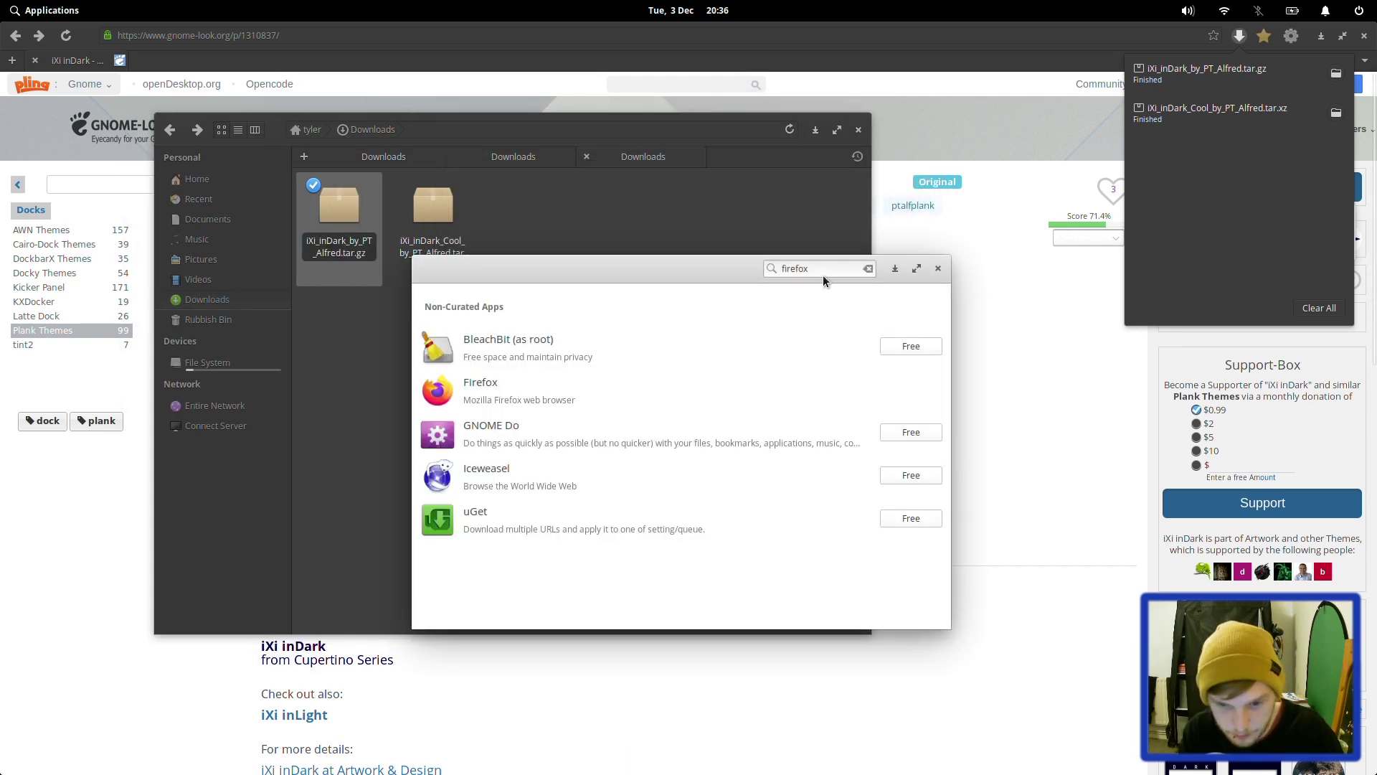
double_click(825, 268)
text(k)
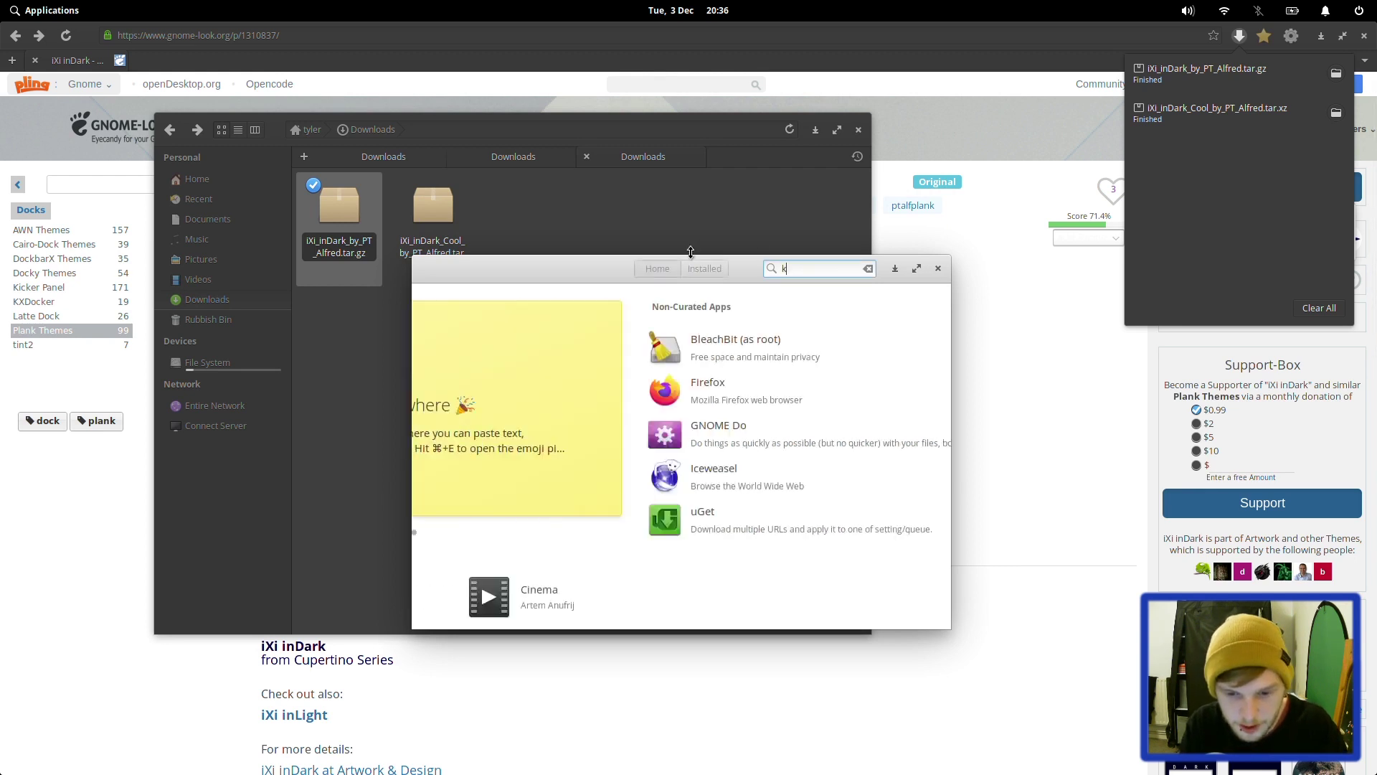
text(denlive)
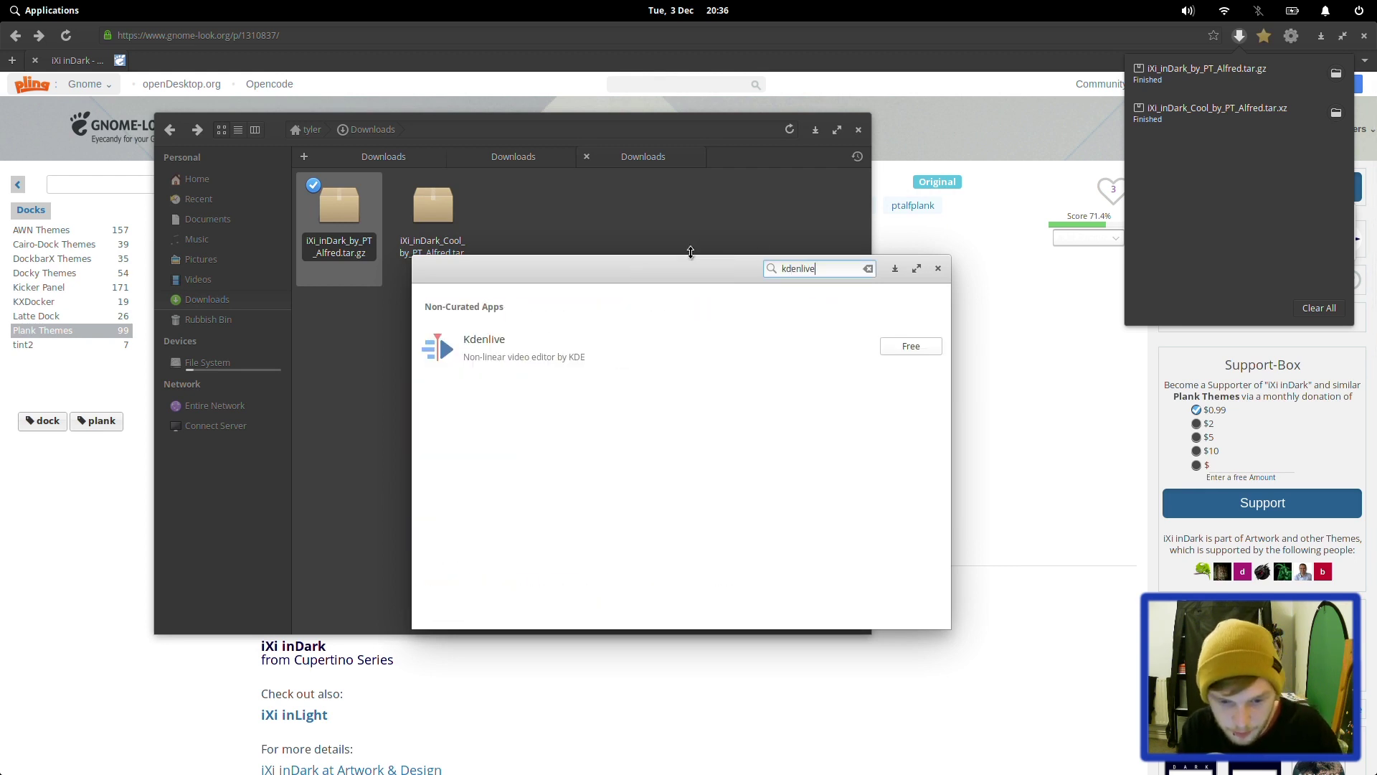
click(915, 349)
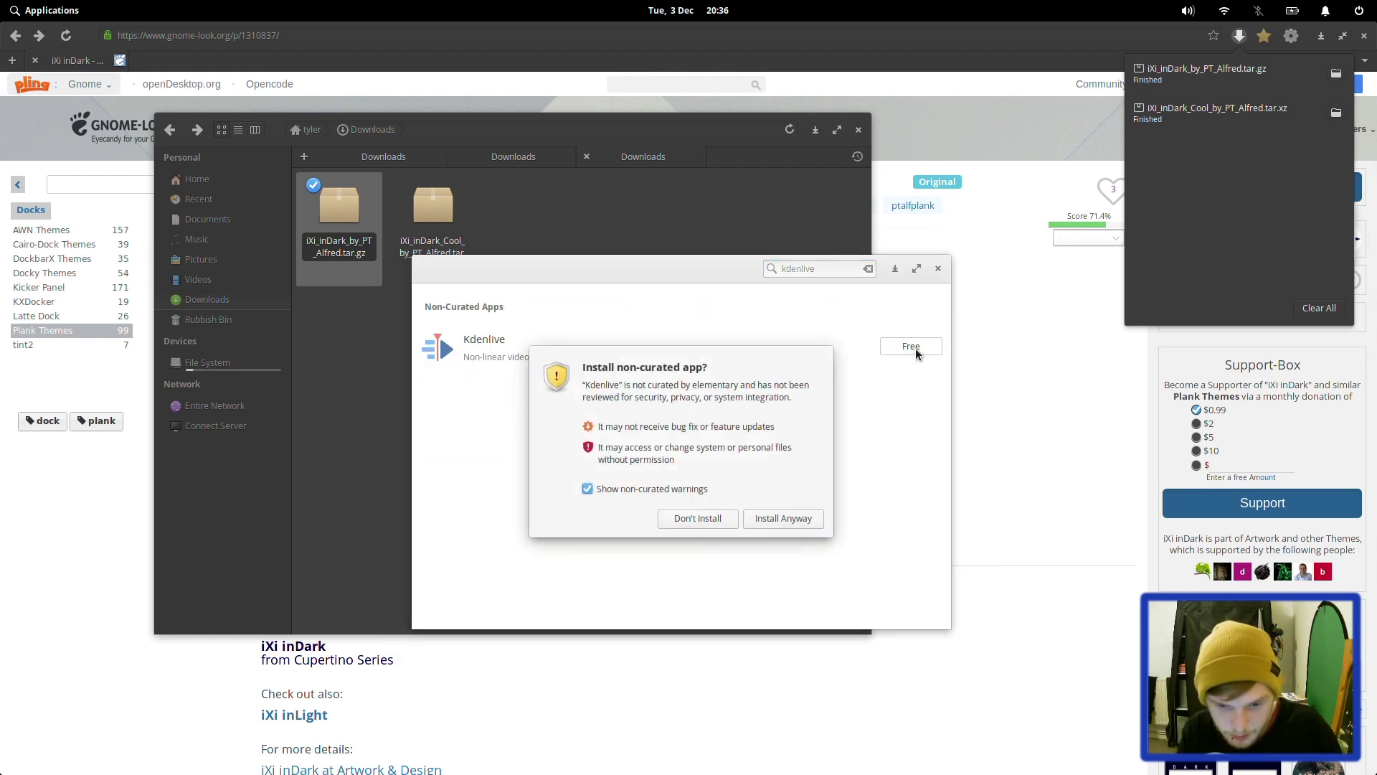
click(774, 522)
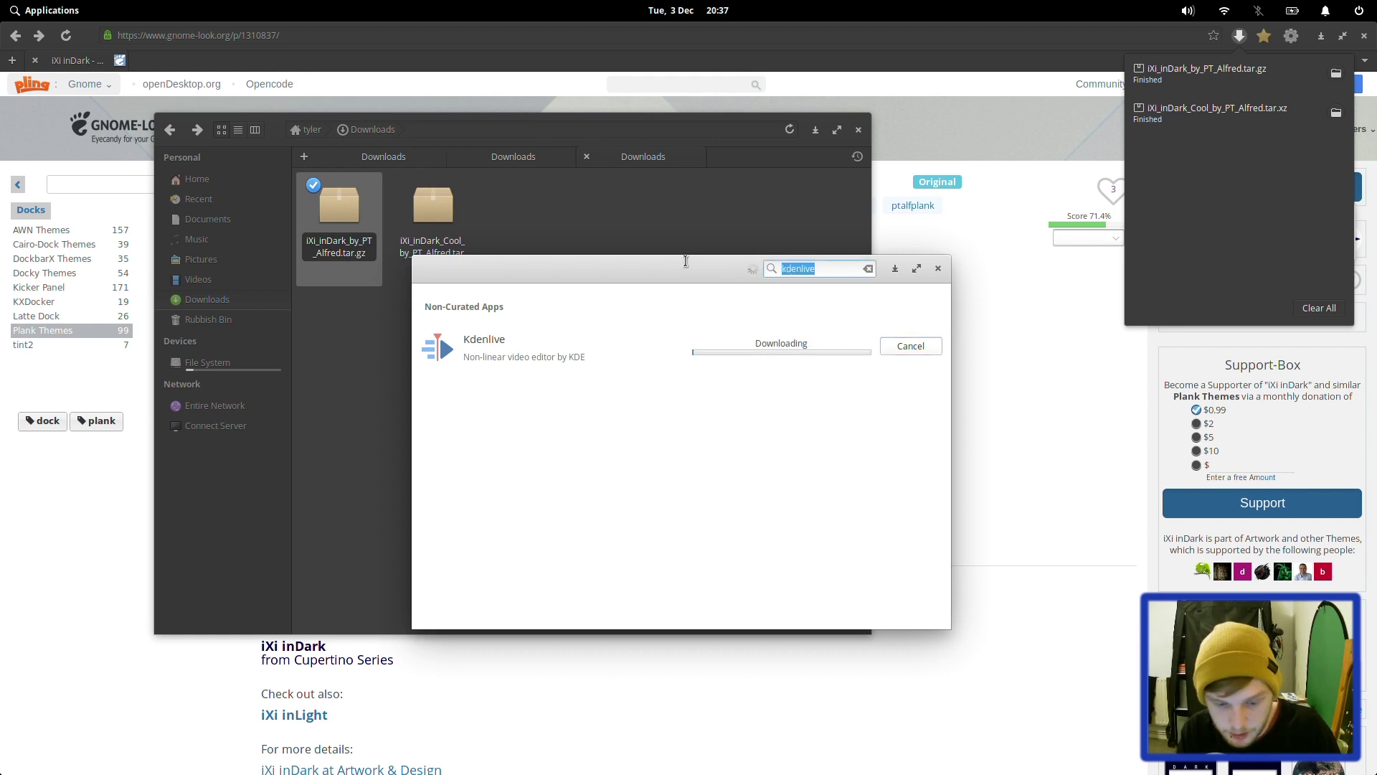
text(gimp)
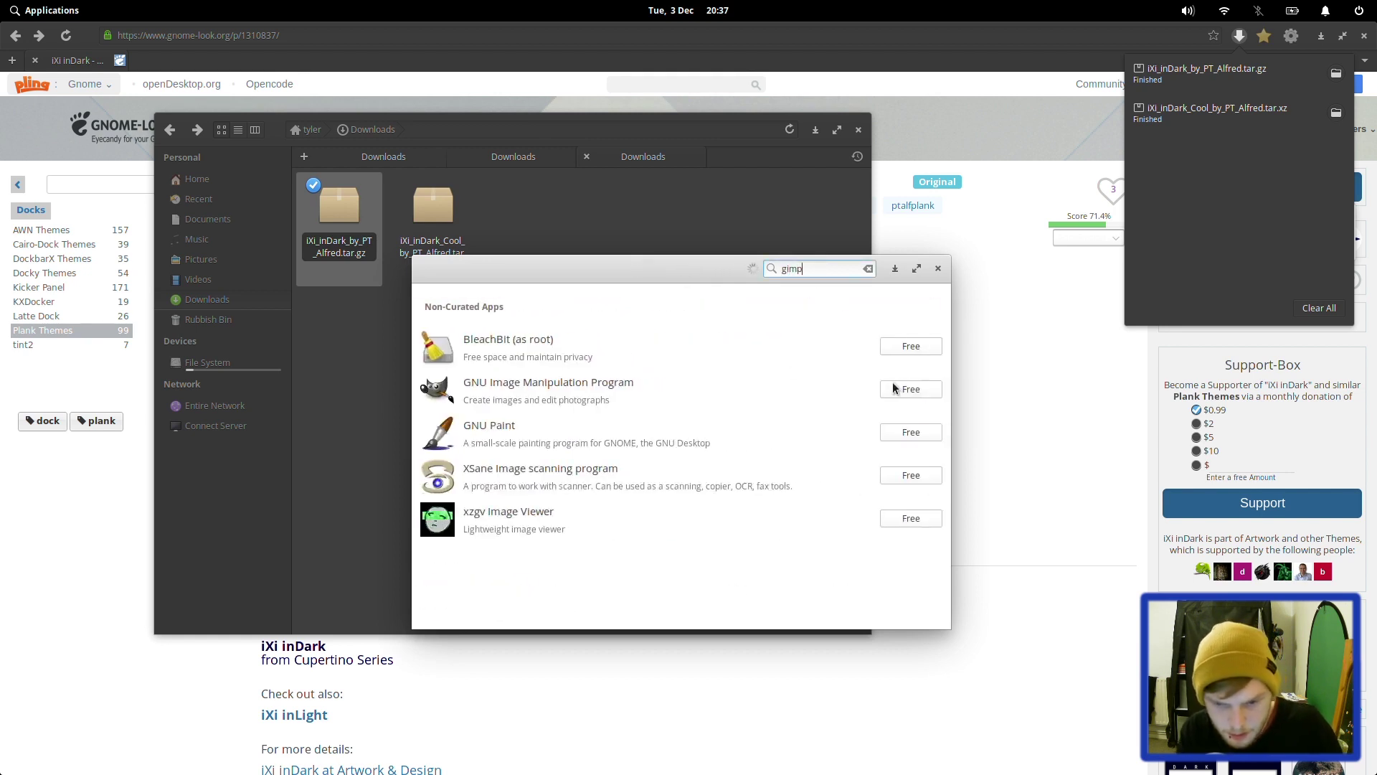
click(895, 388)
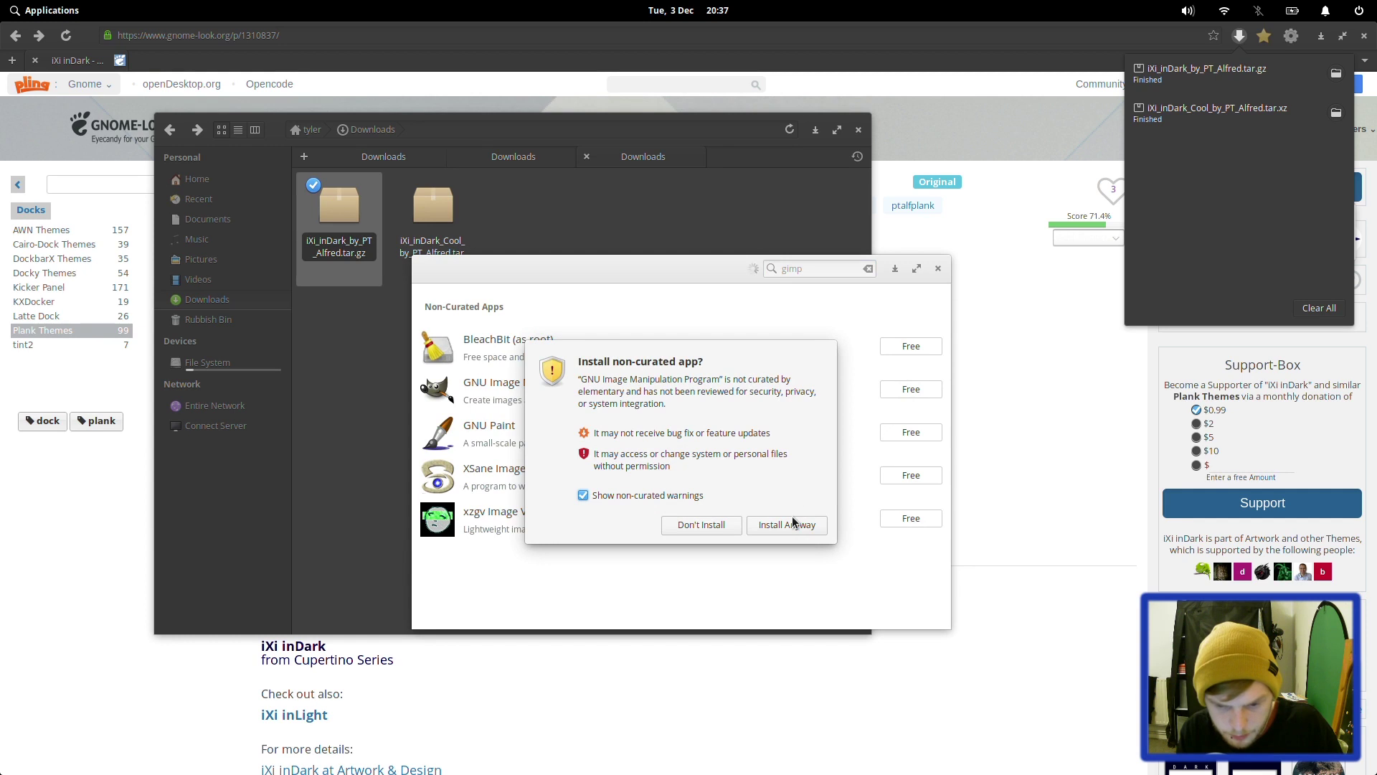
click(793, 522)
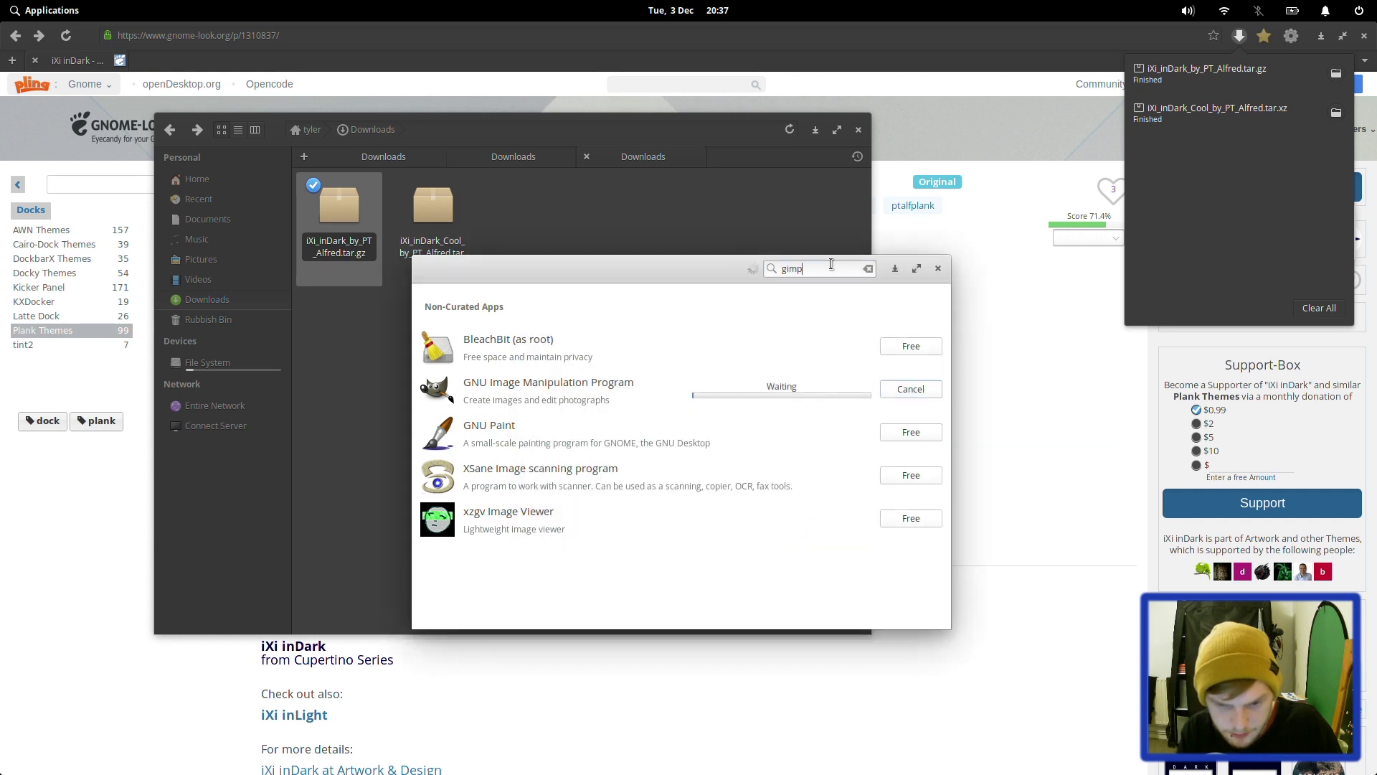
Queue Steam for installation from its details page, then hide all windows to show the desktop
key(ctrl+a)
text(steam)
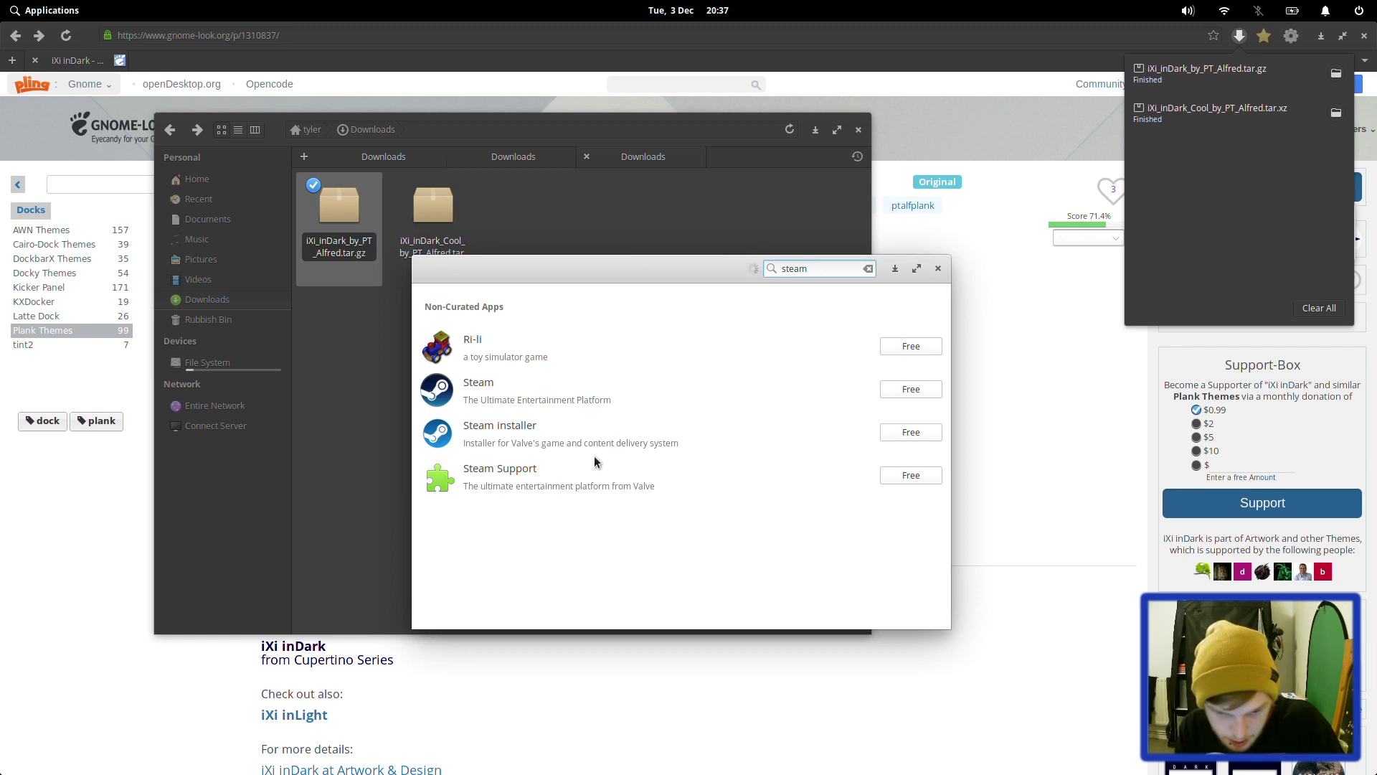
click(572, 388)
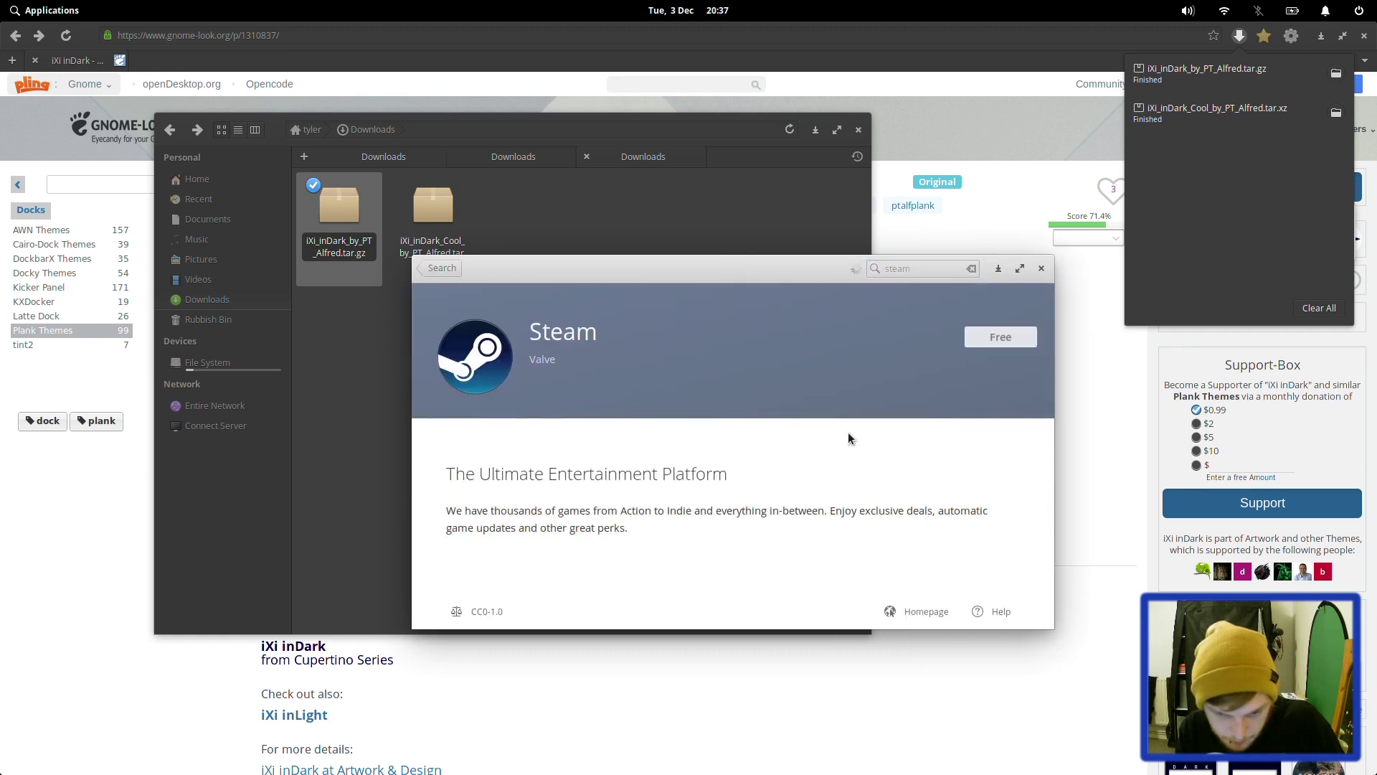
click(1000, 338)
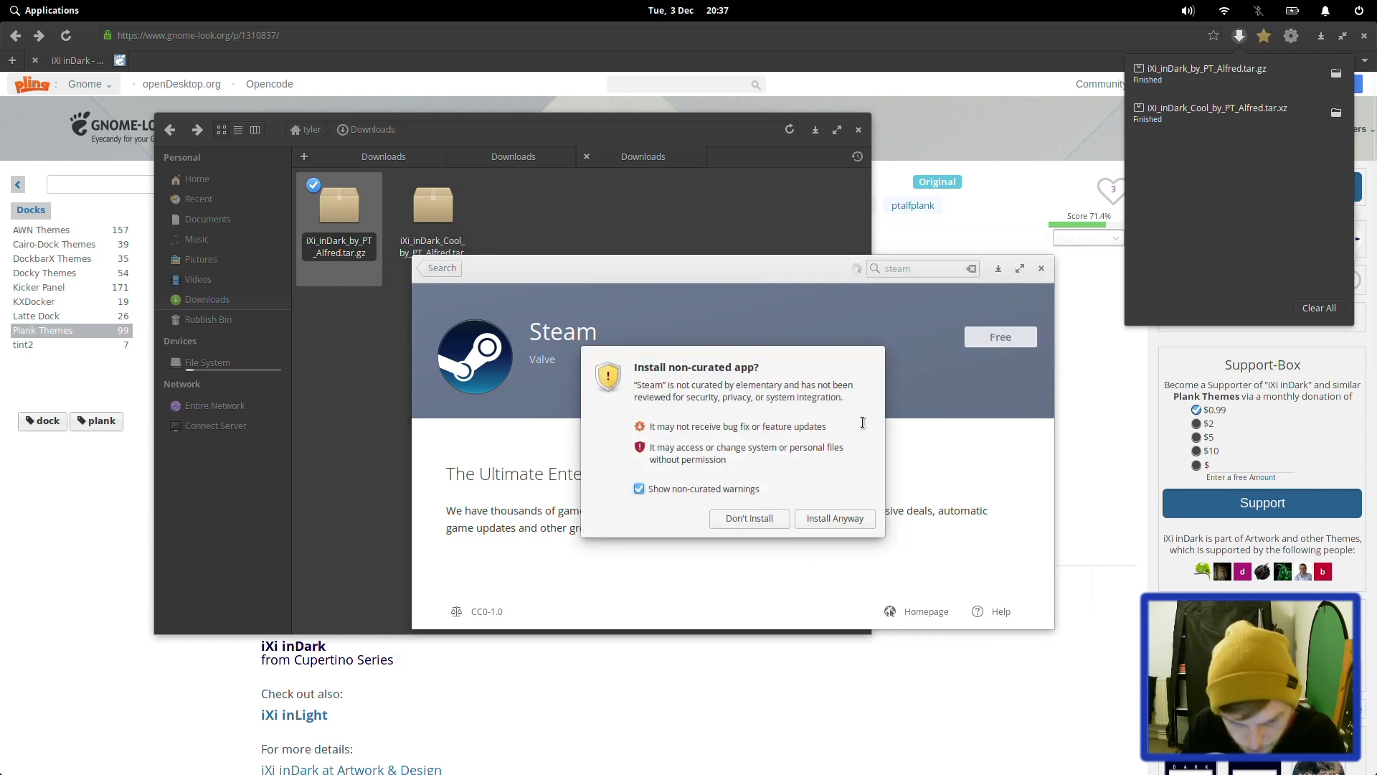
click(818, 523)
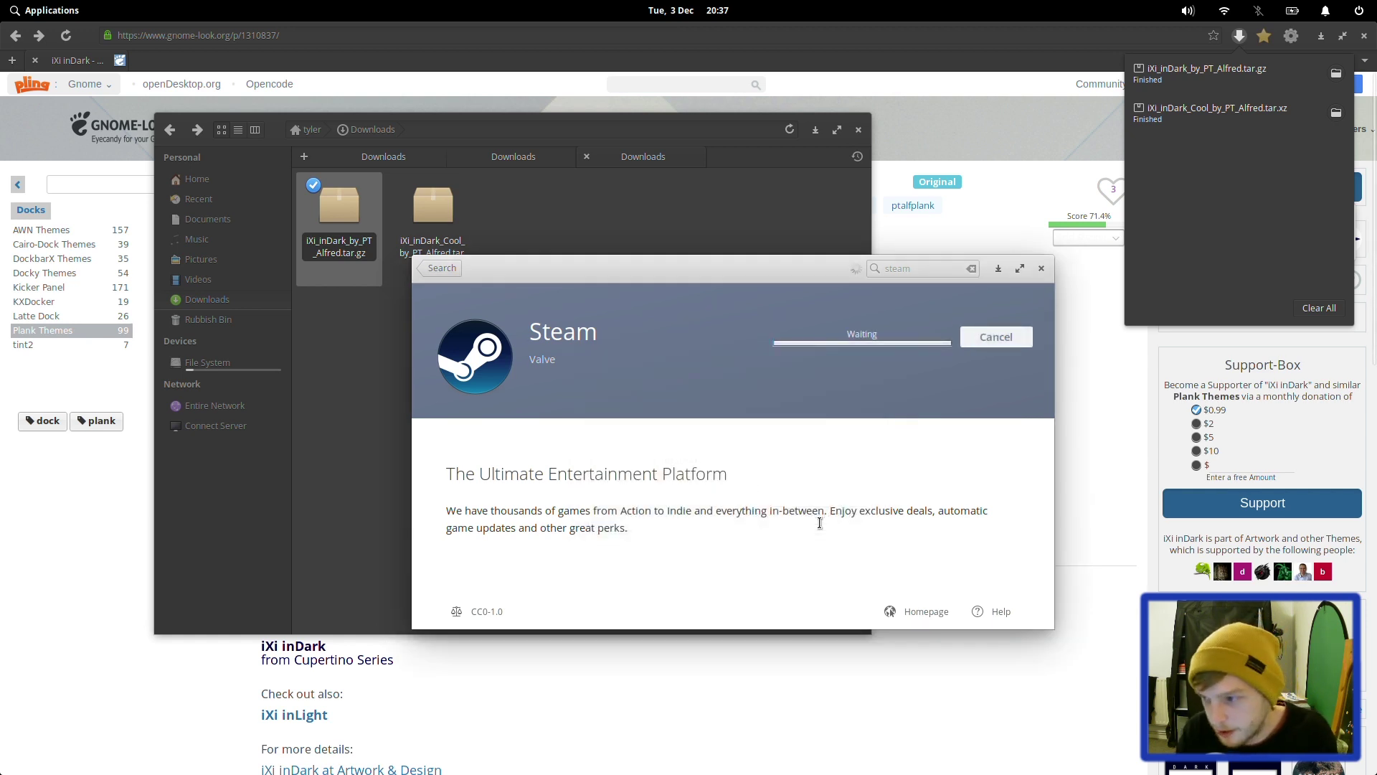
drag(700, 266, 615, 328)
key(super+d)
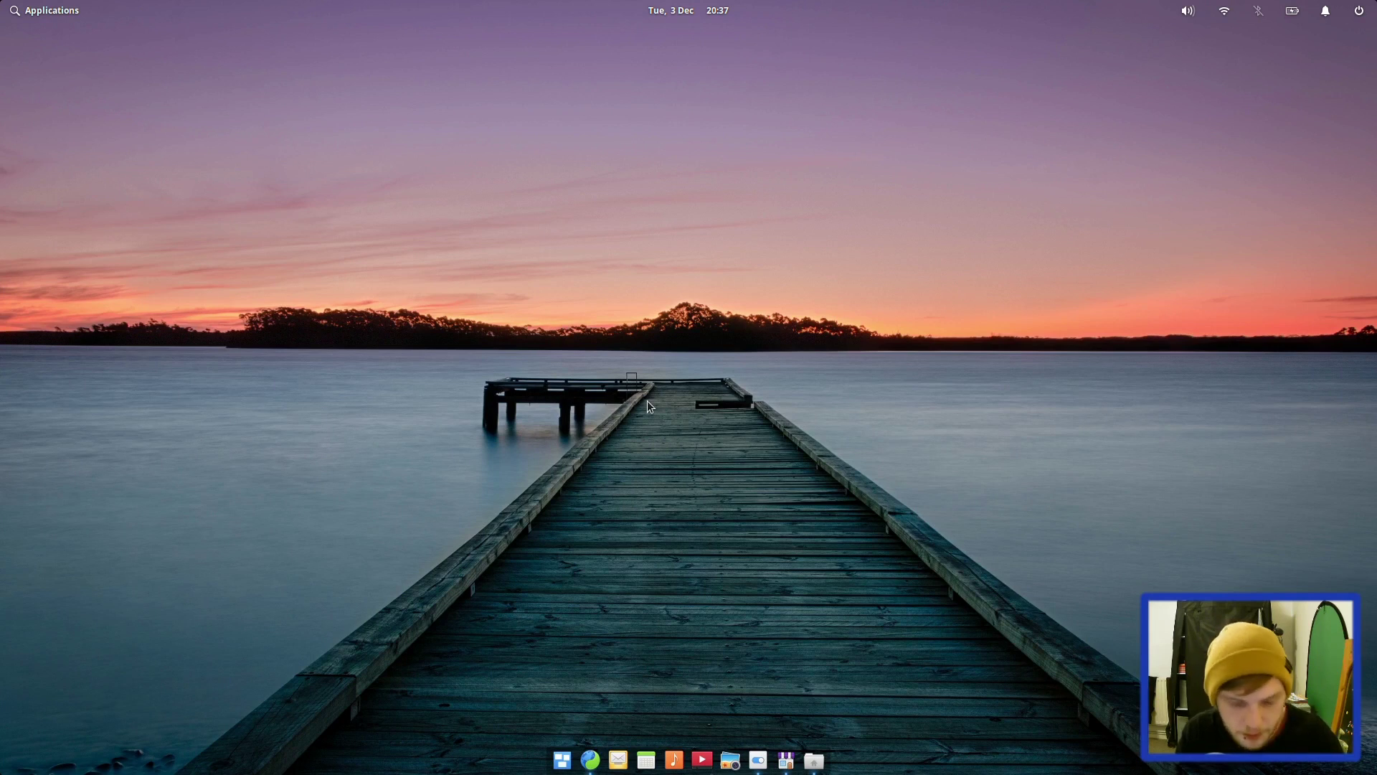
Switch off single-click opening in the Files section of Tweaks
click(757, 762)
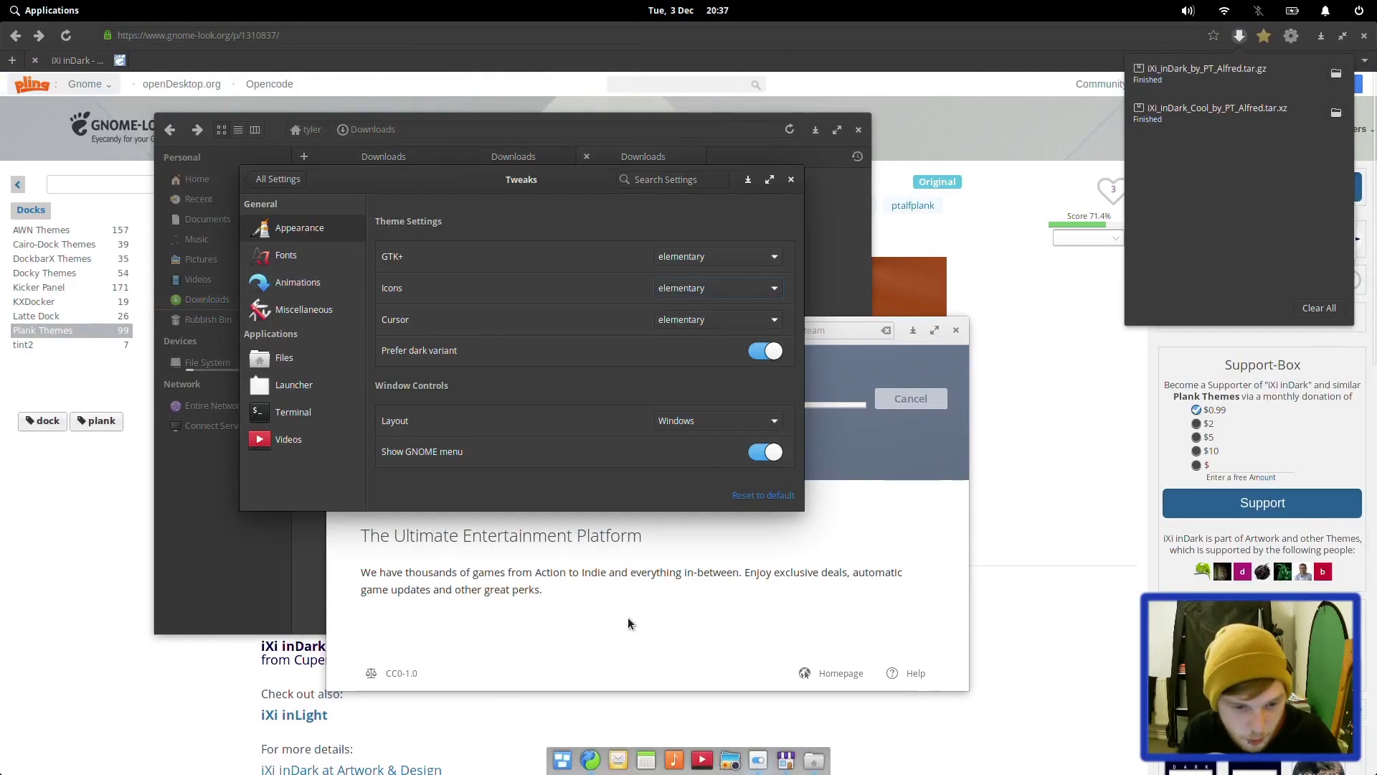
click(285, 359)
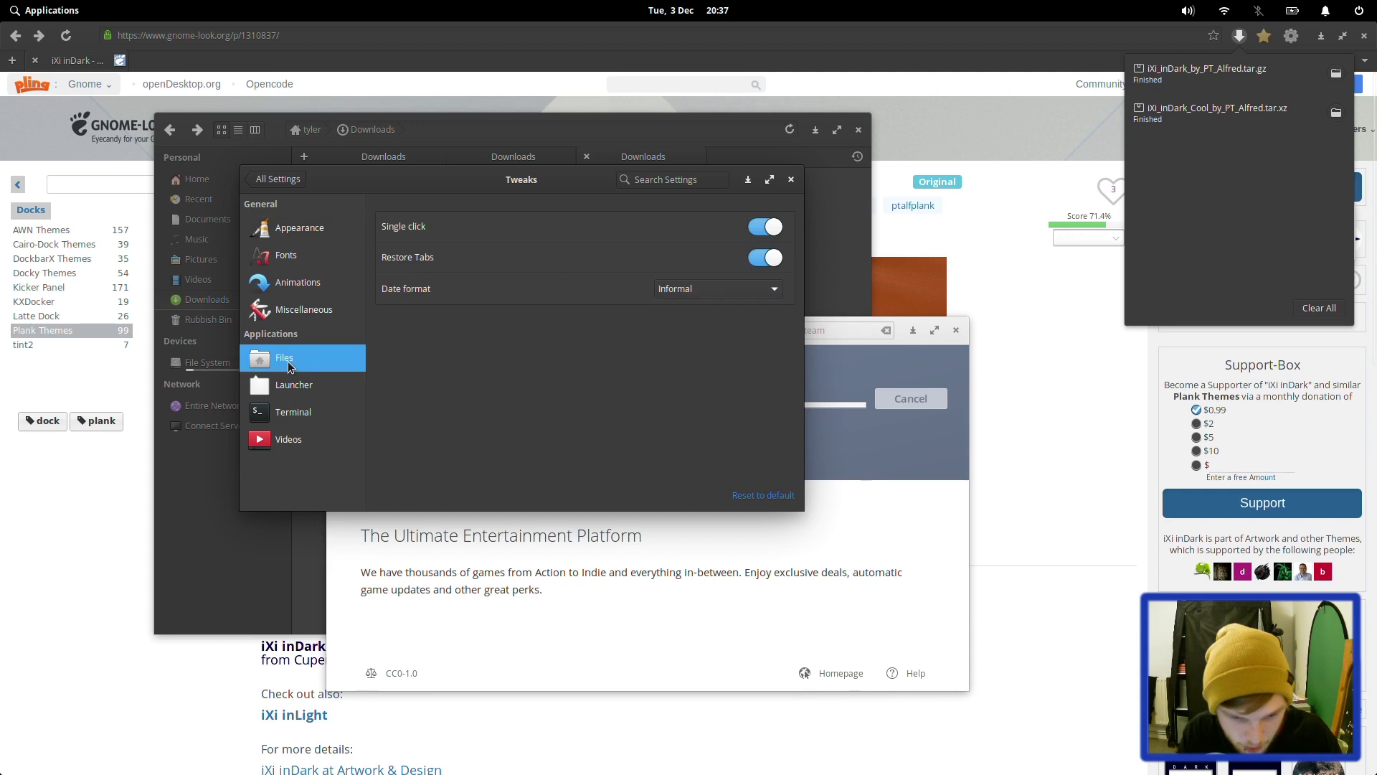
click(766, 228)
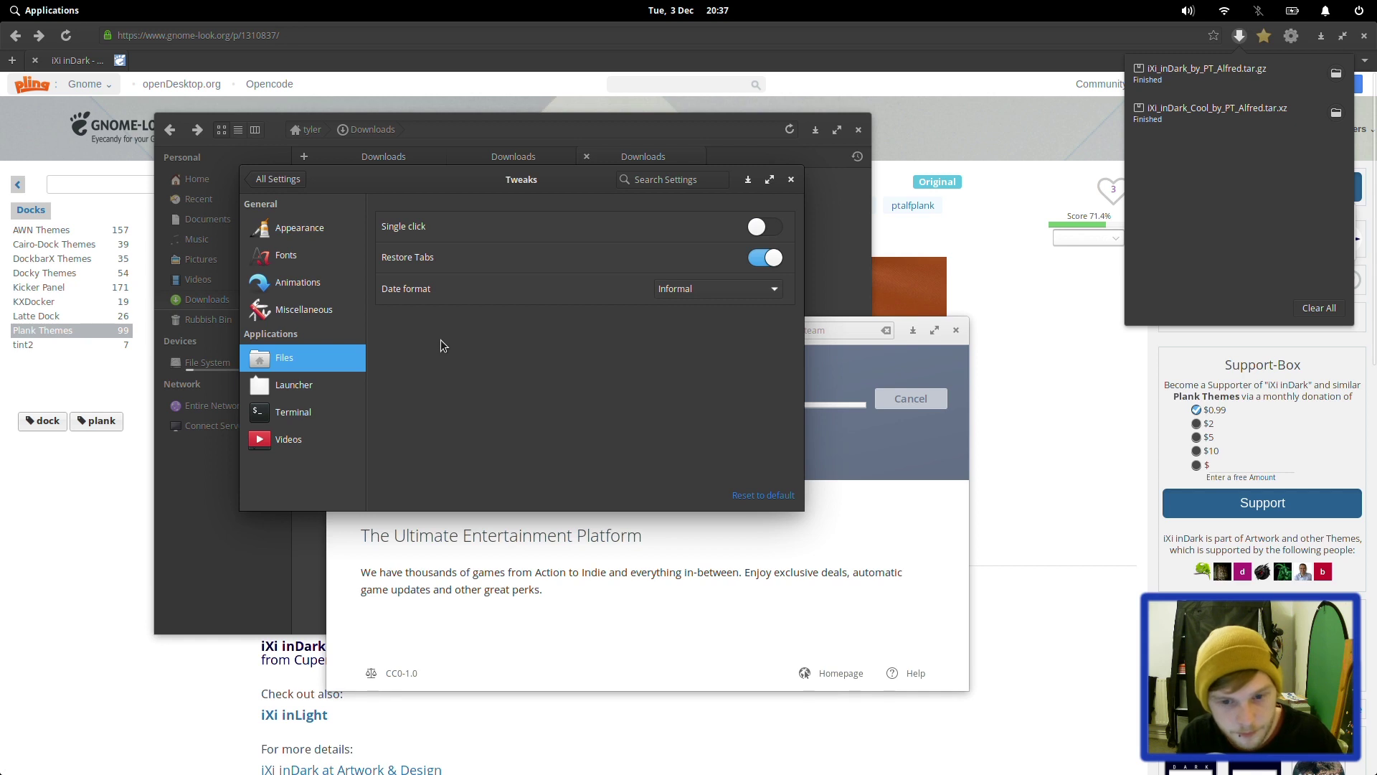
Open iXi_inDark_Cool_by_PT_Alfred.tar.xz from Downloads to confirm it holds the Cool Edition folder
key(super)
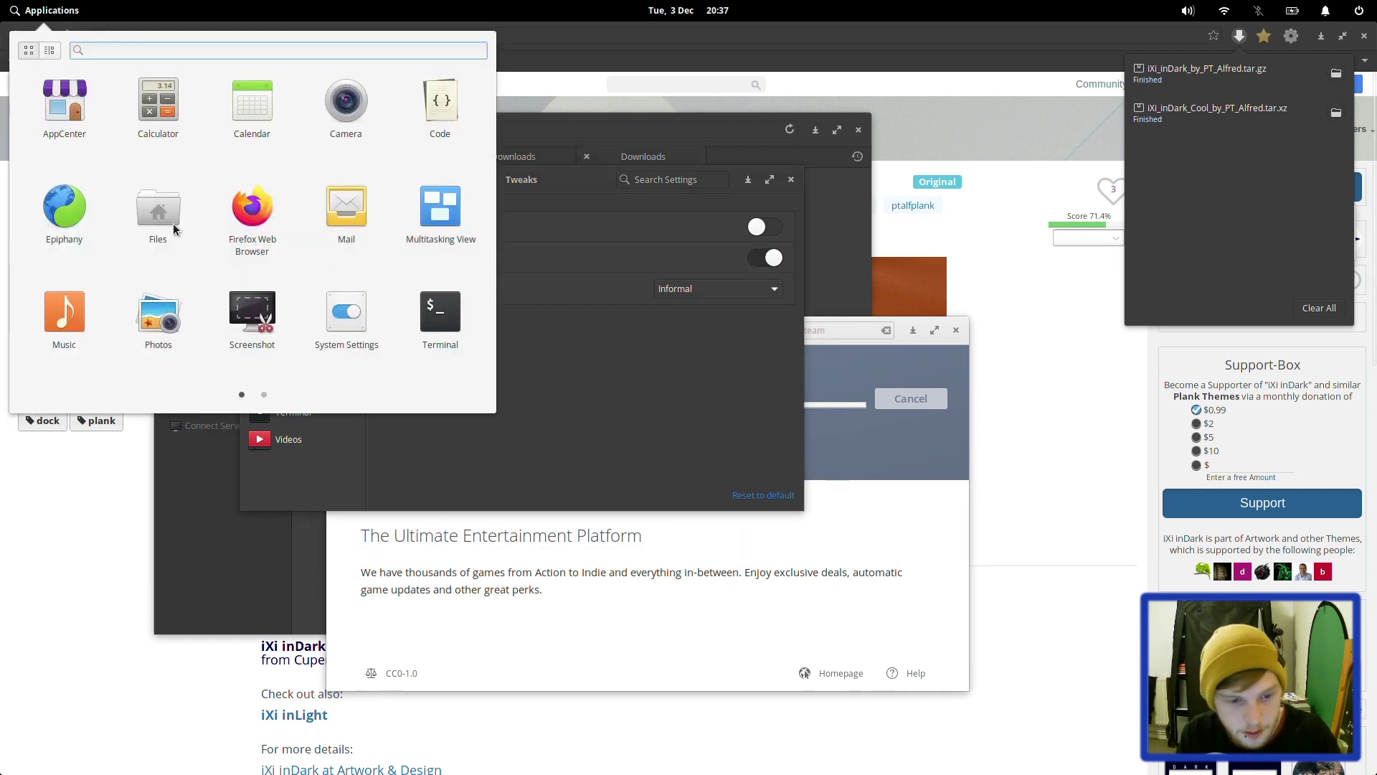
click(167, 225)
click(434, 263)
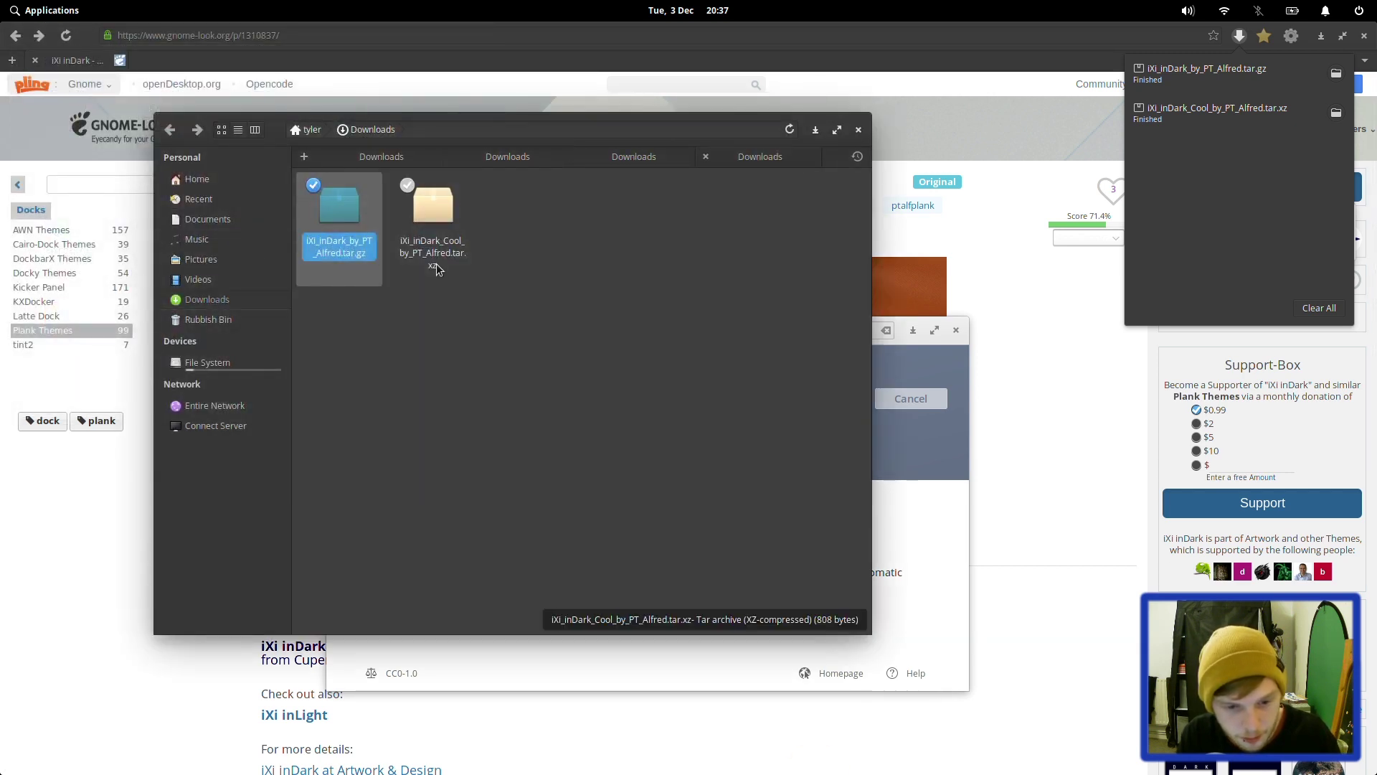
double_click(437, 268)
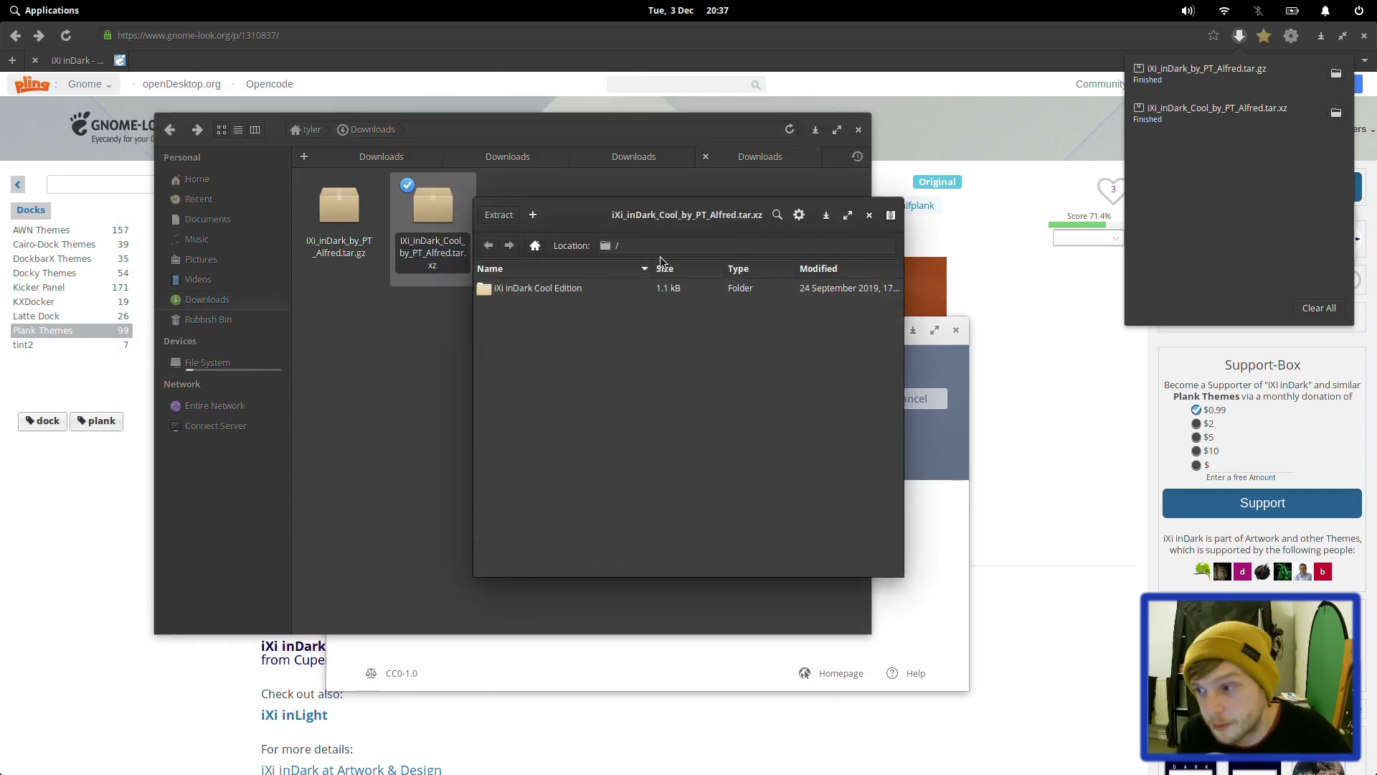
click(868, 215)
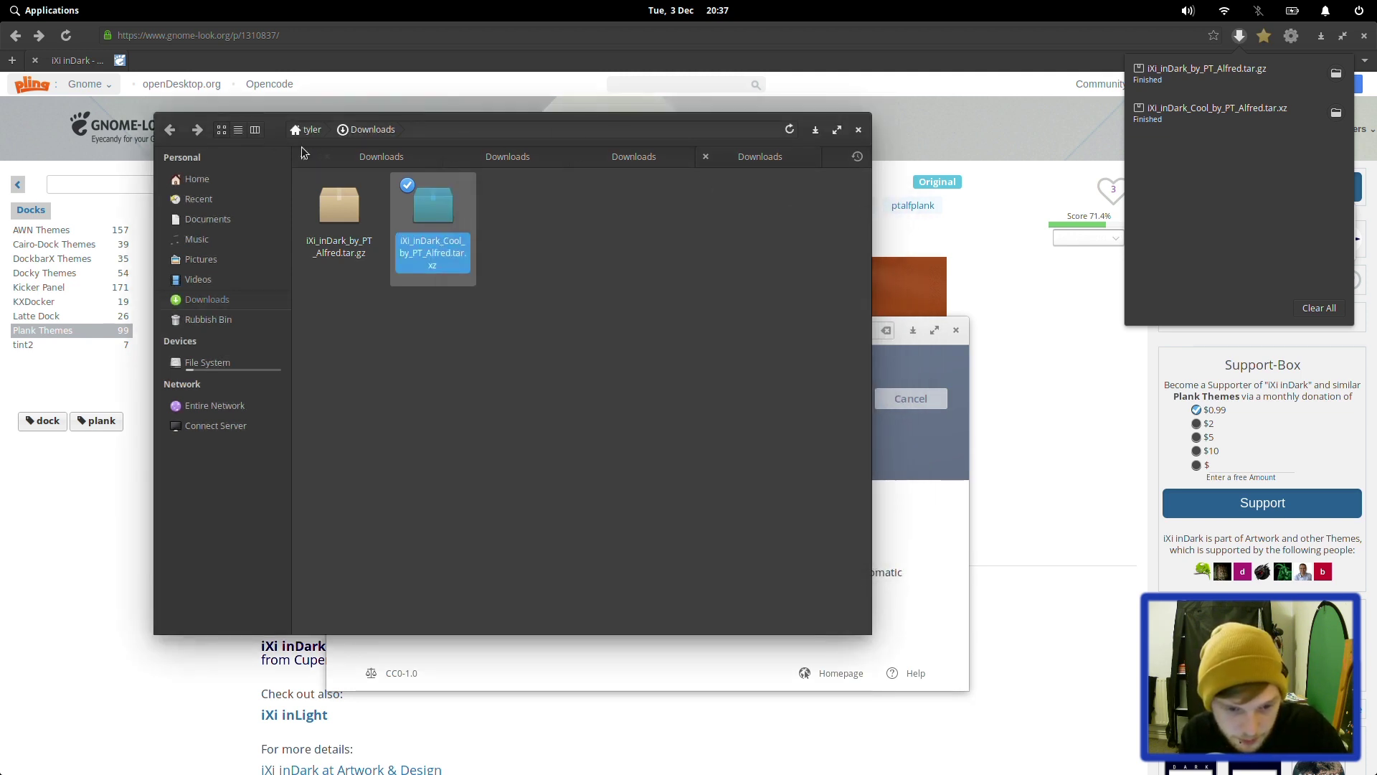
Close the extra Downloads tabs so only one remains
click(327, 158)
click(326, 156)
click(326, 157)
click(326, 157)
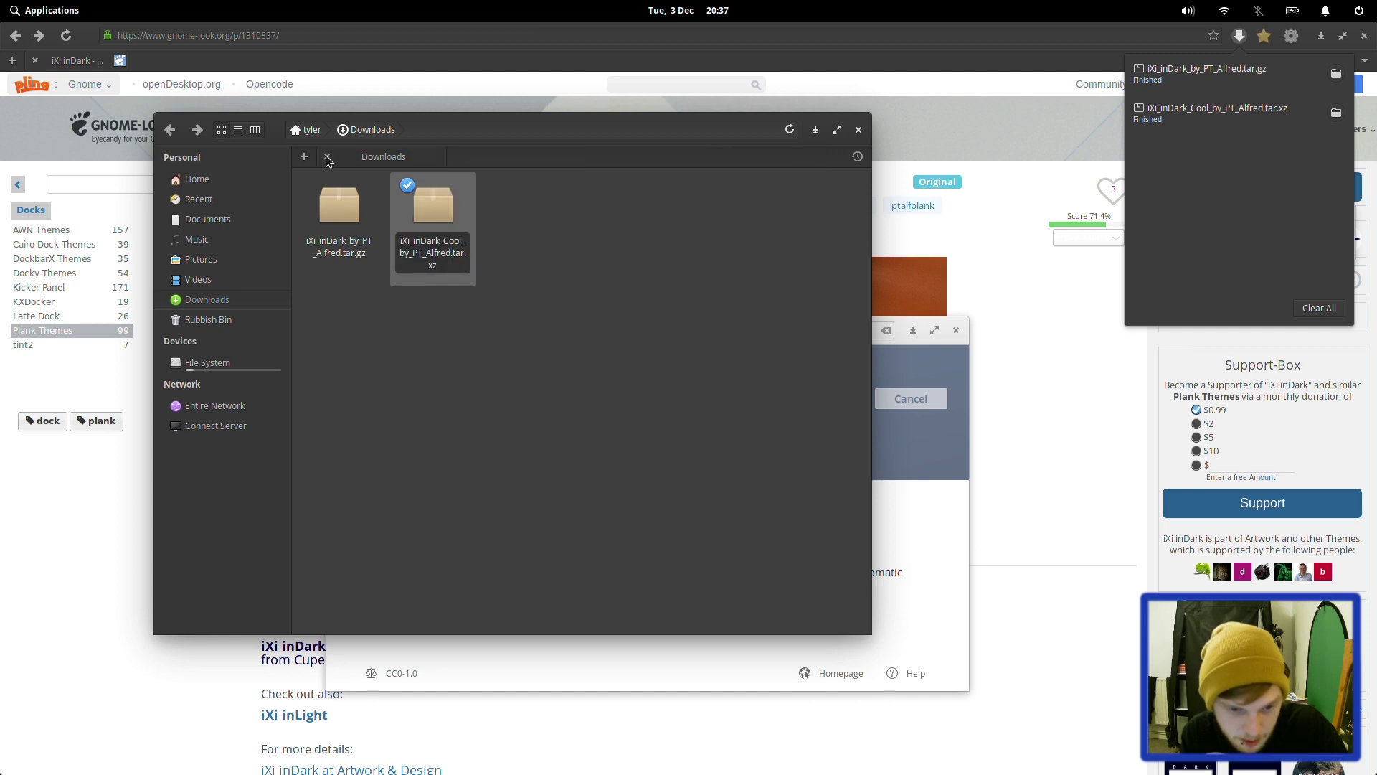
Close Files and, on an empty workspace, launch Calculator and Code with Code moved right
click(858, 130)
key(super+Right)
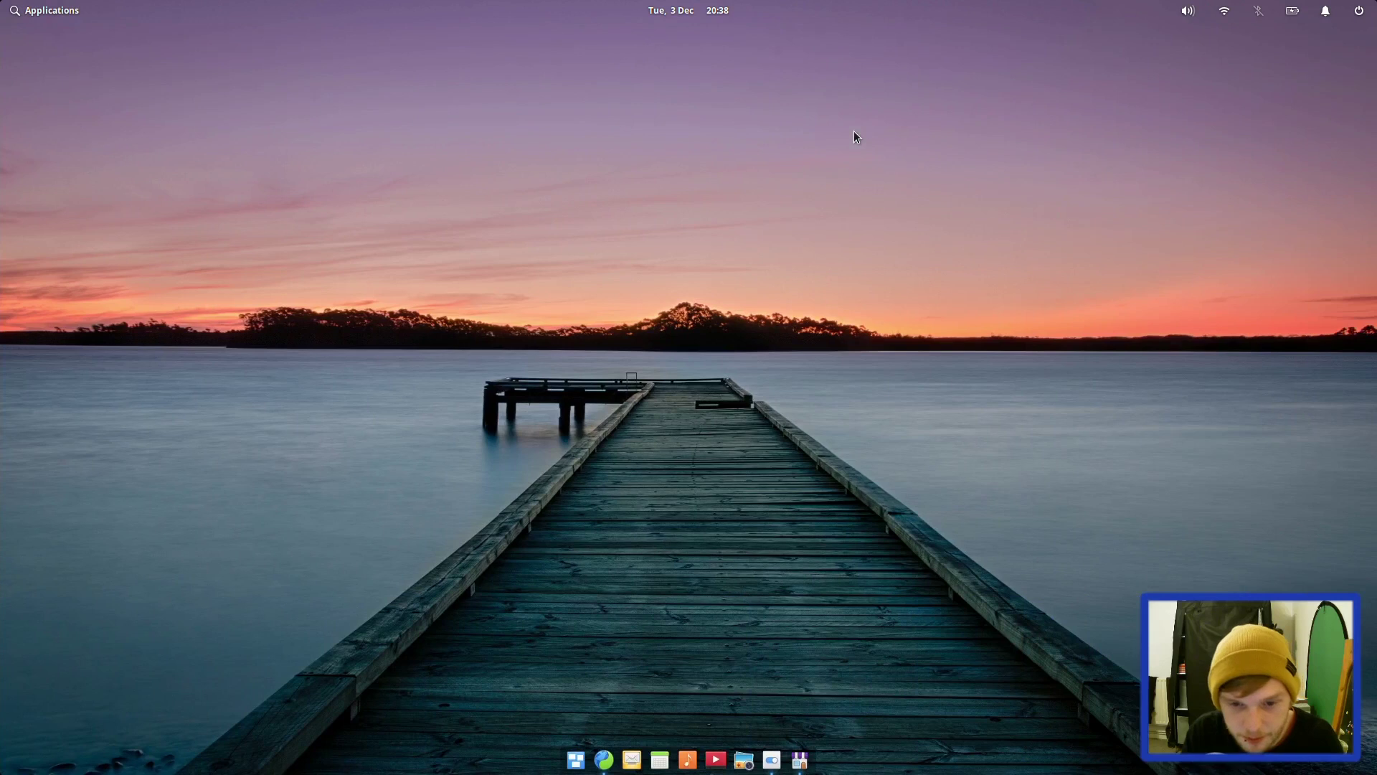
click(43, 6)
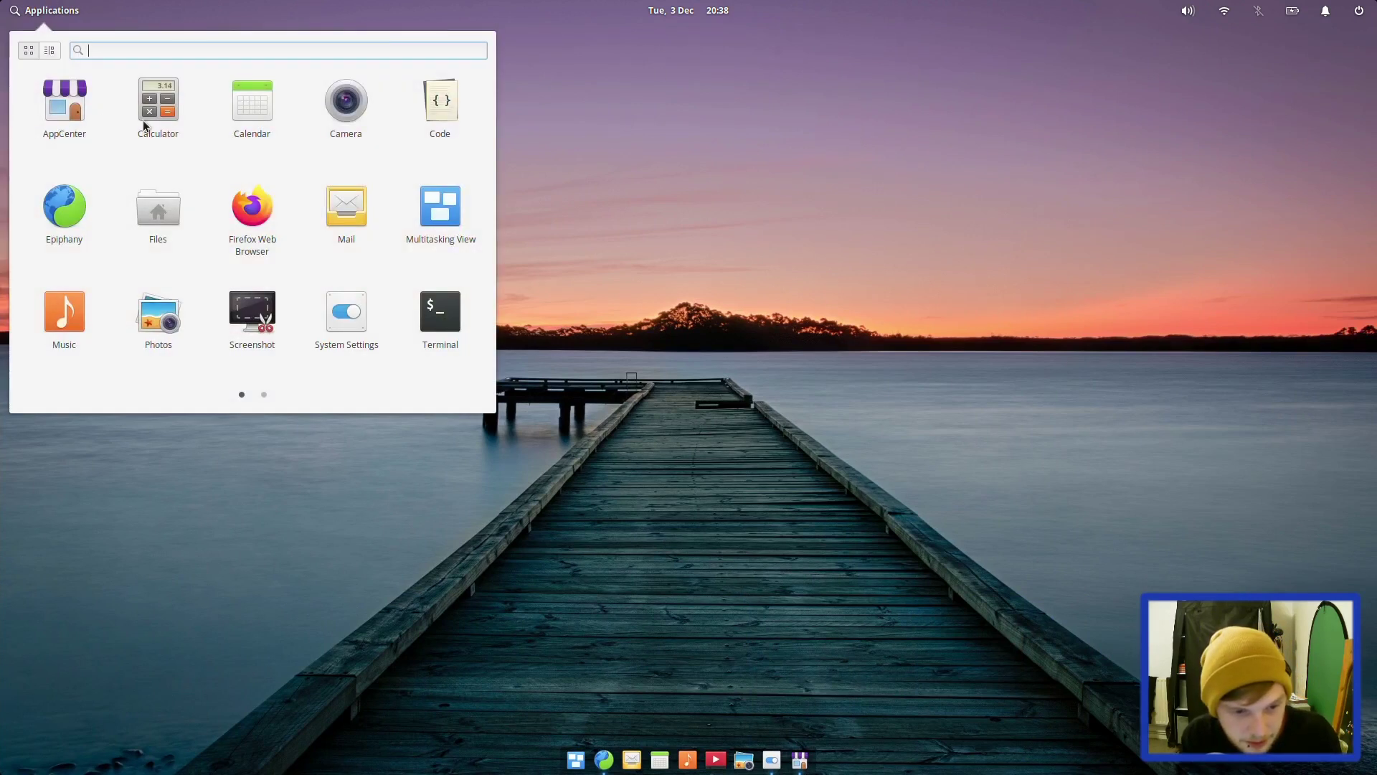
click(170, 117)
click(43, 10)
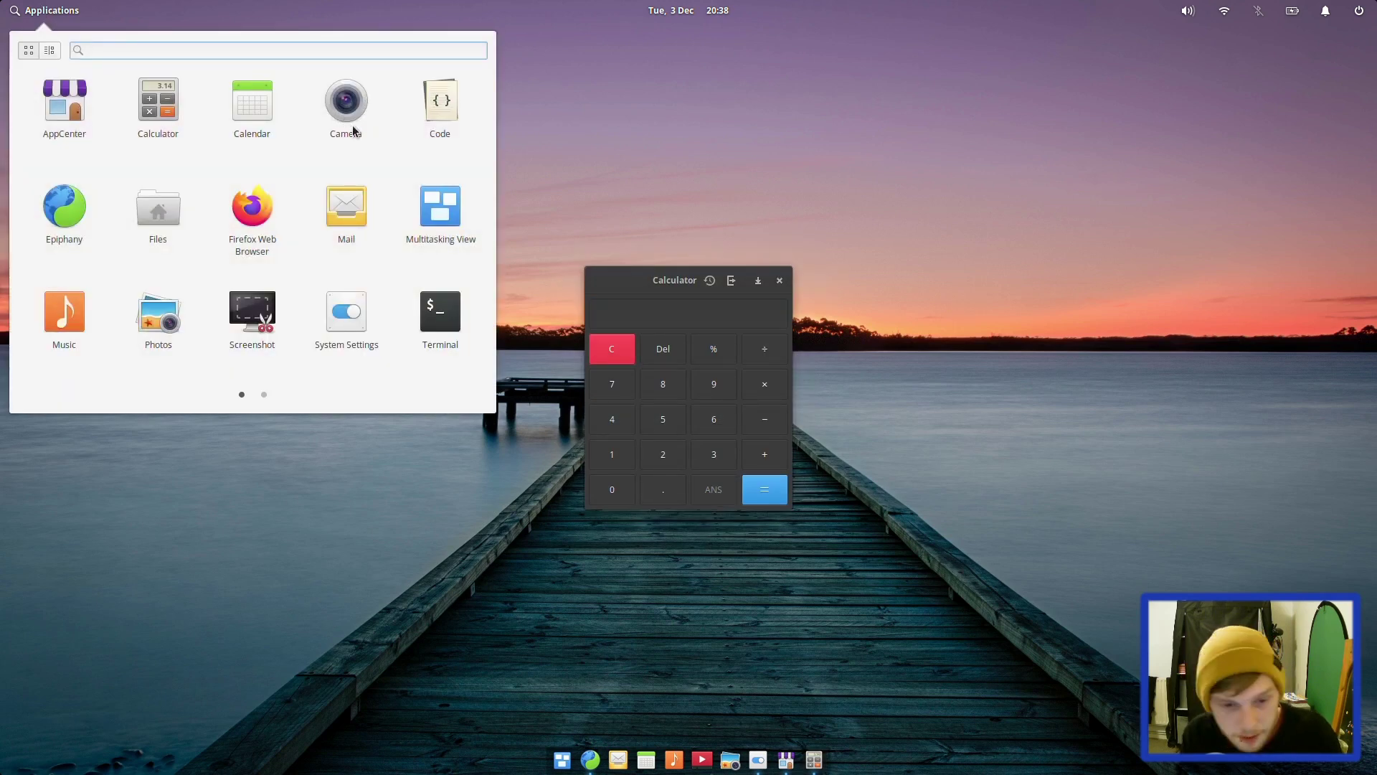
click(442, 107)
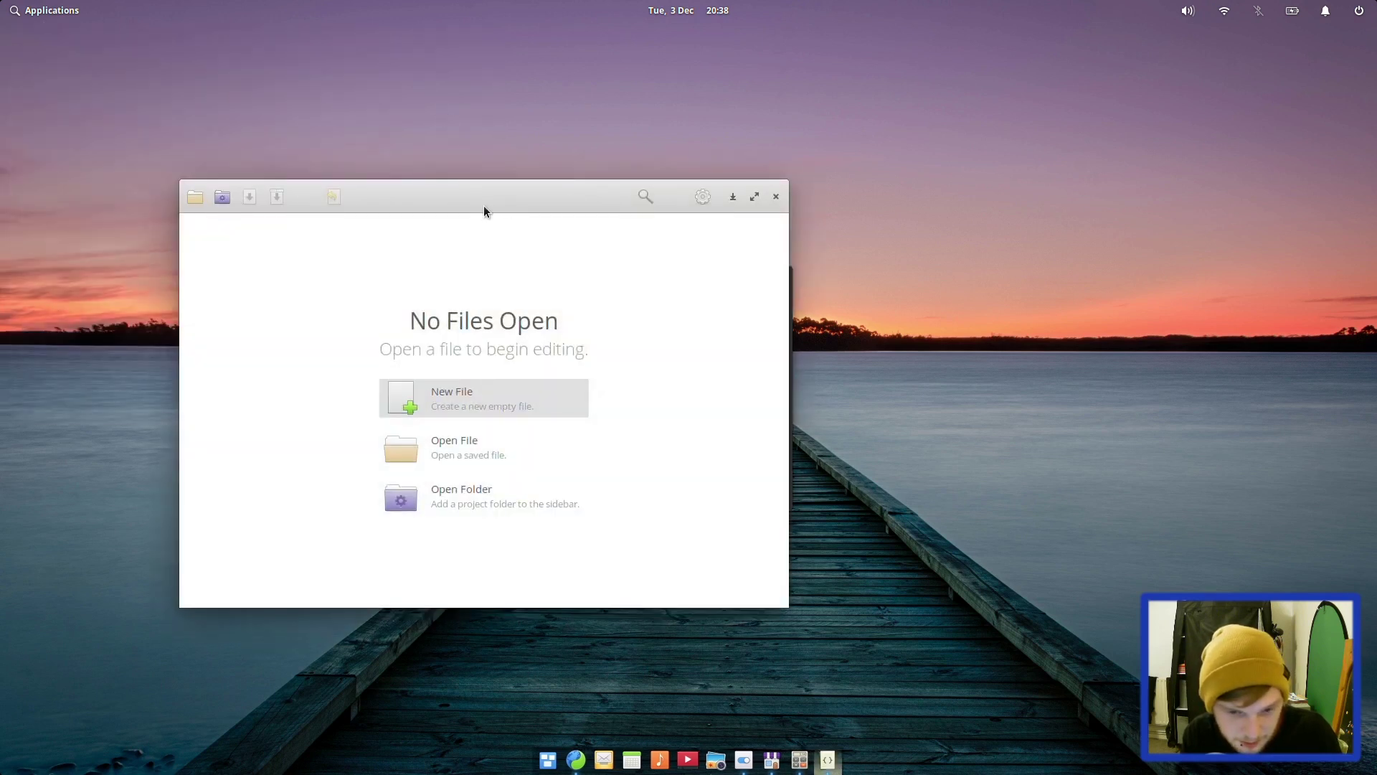
drag(484, 207, 1066, 198)
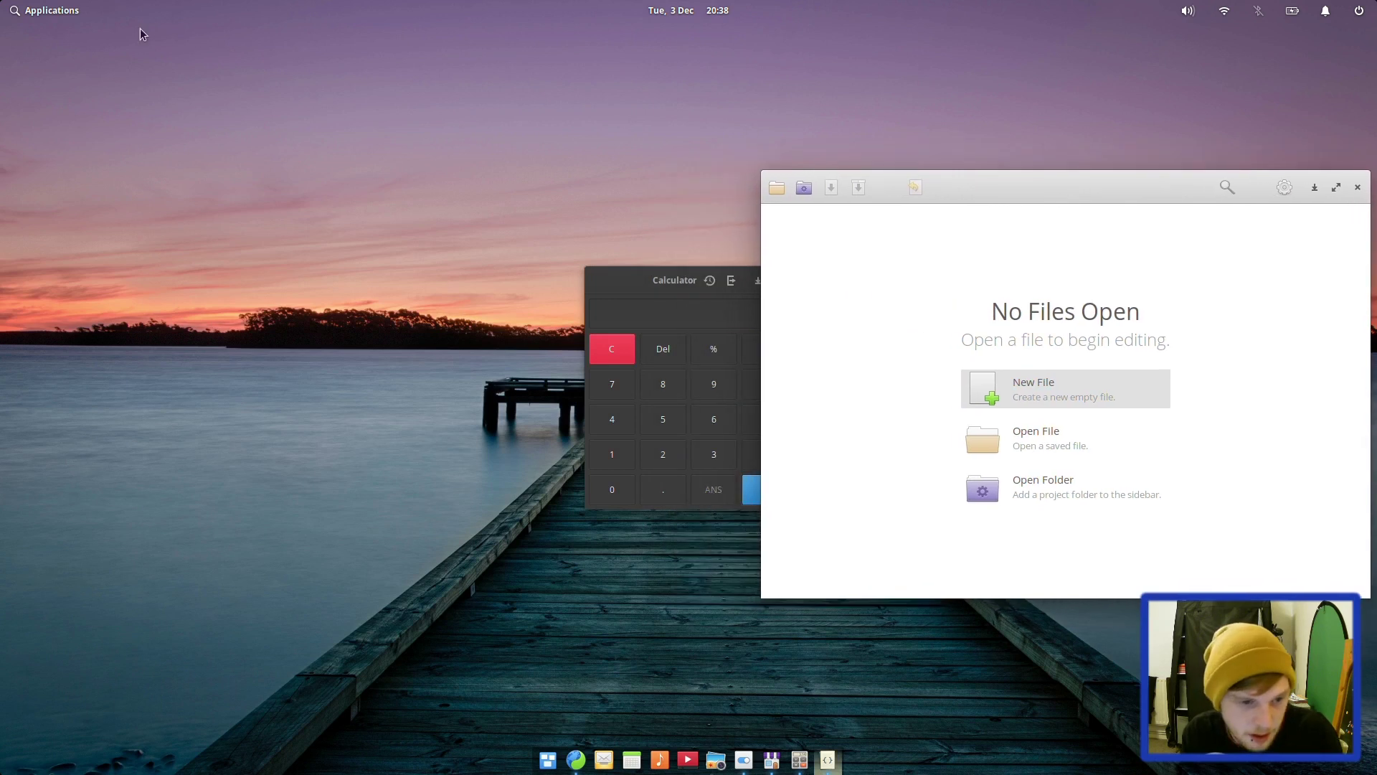
Launch Mail and cancel its account setup
click(39, 15)
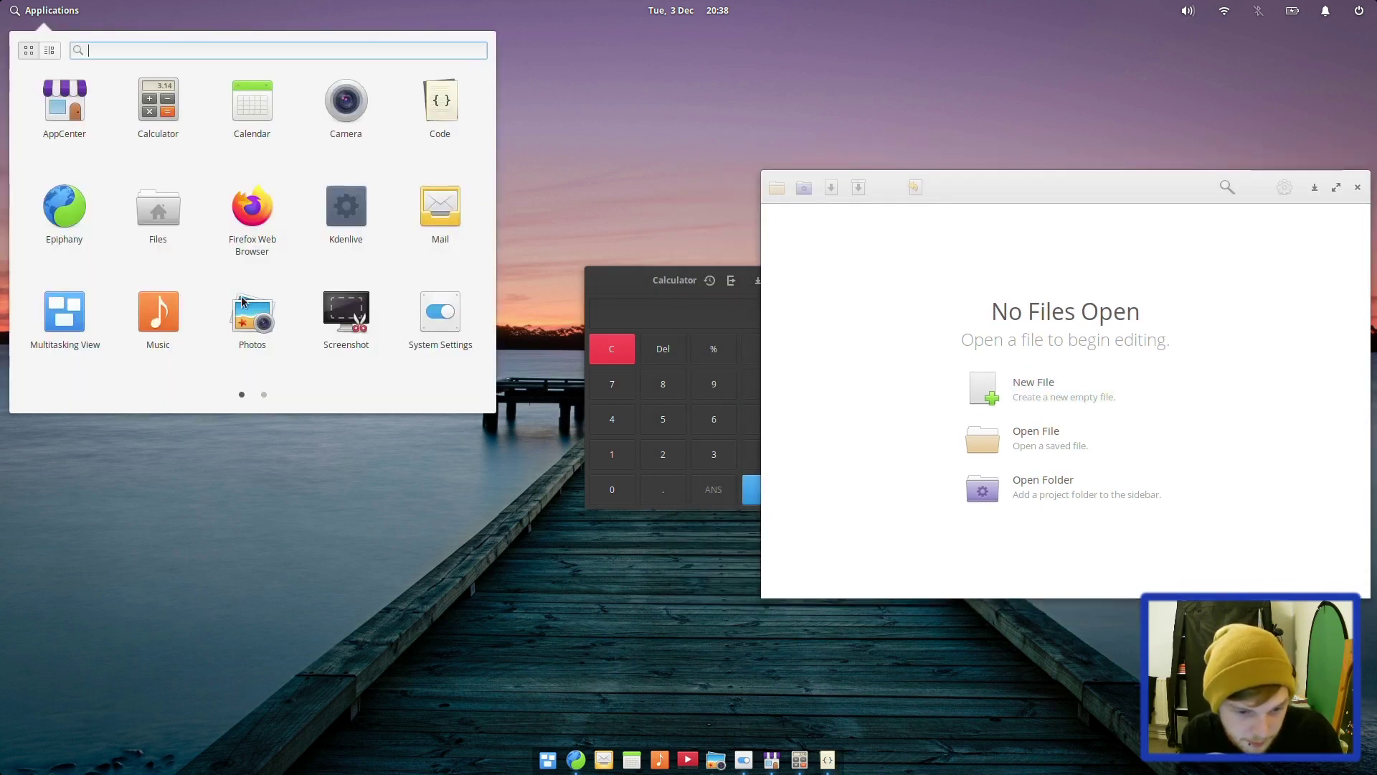
click(449, 203)
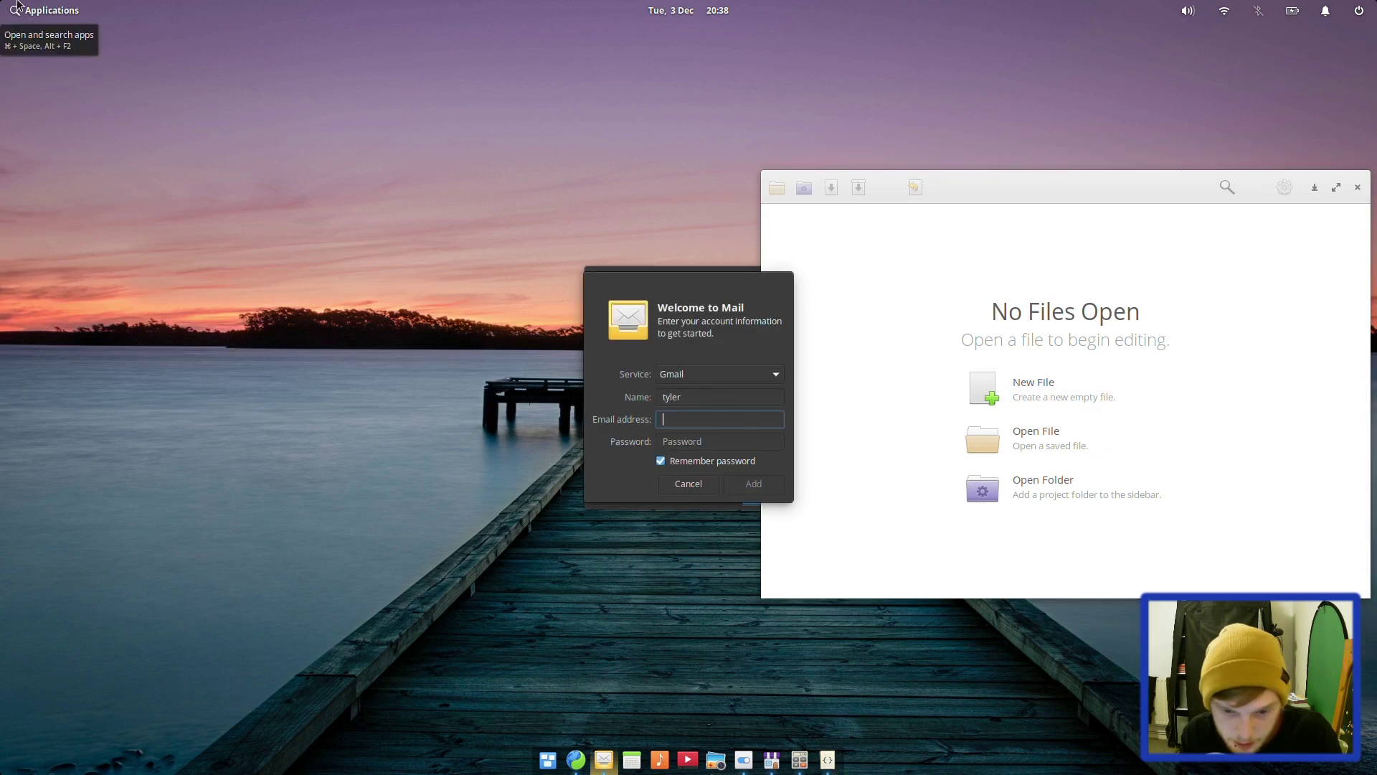
click(700, 485)
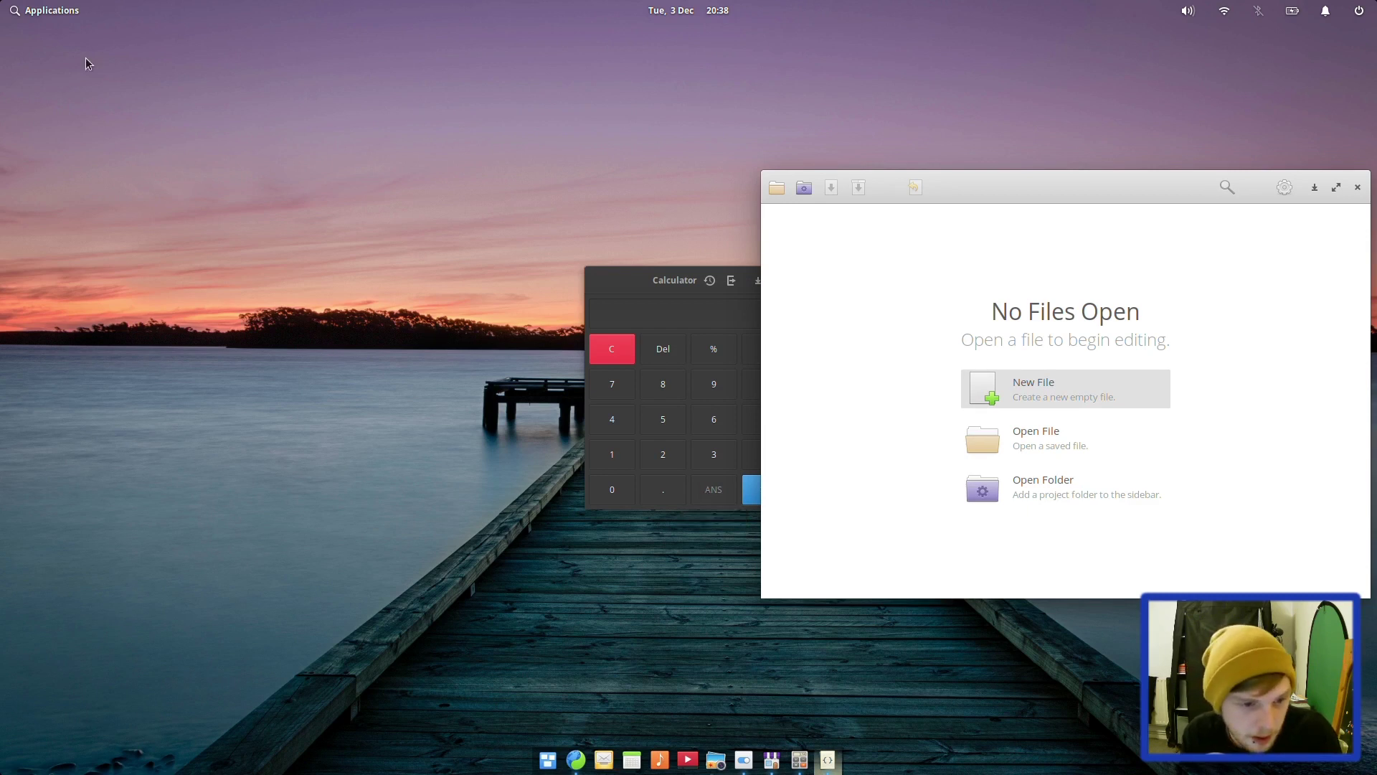
Browse both pages of the Applications menu, then launch Kdenlive
click(29, 9)
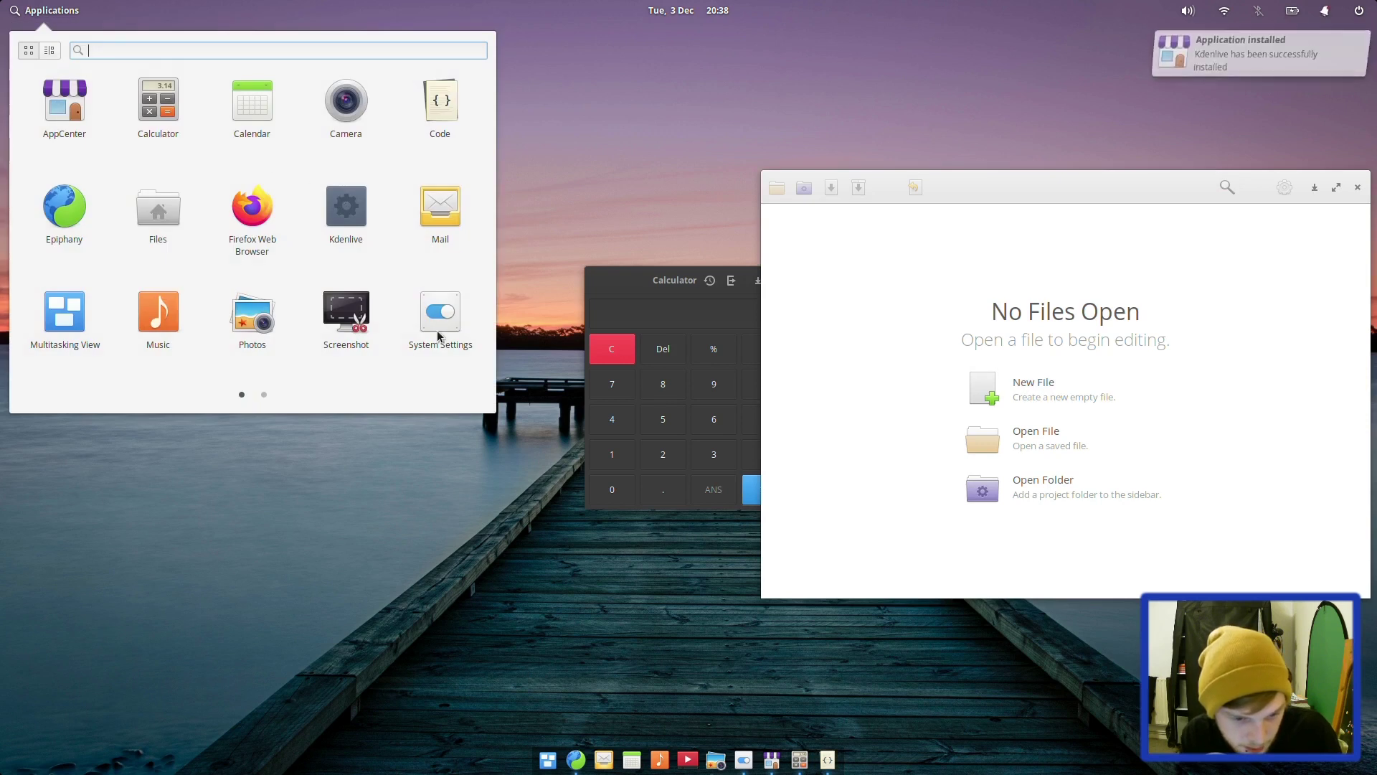
click(263, 395)
click(241, 394)
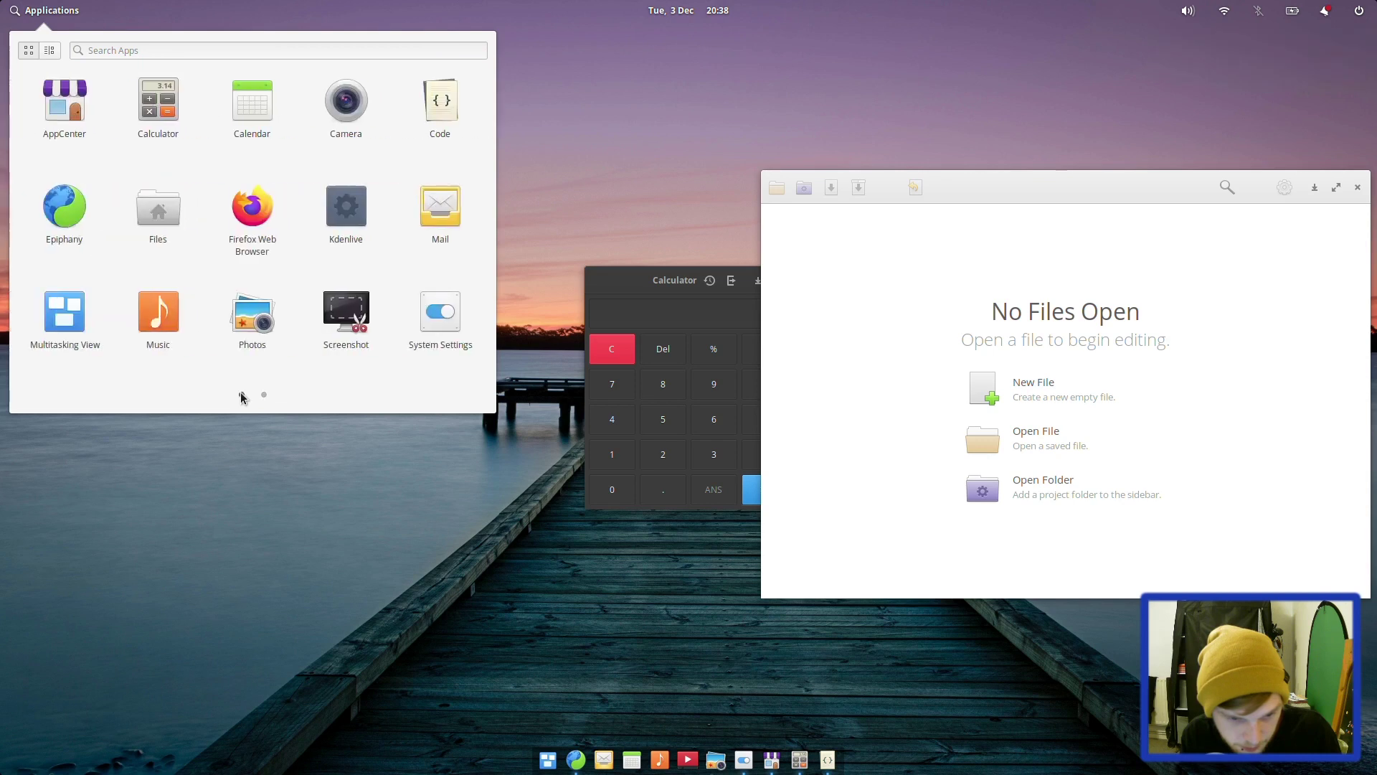
click(381, 469)
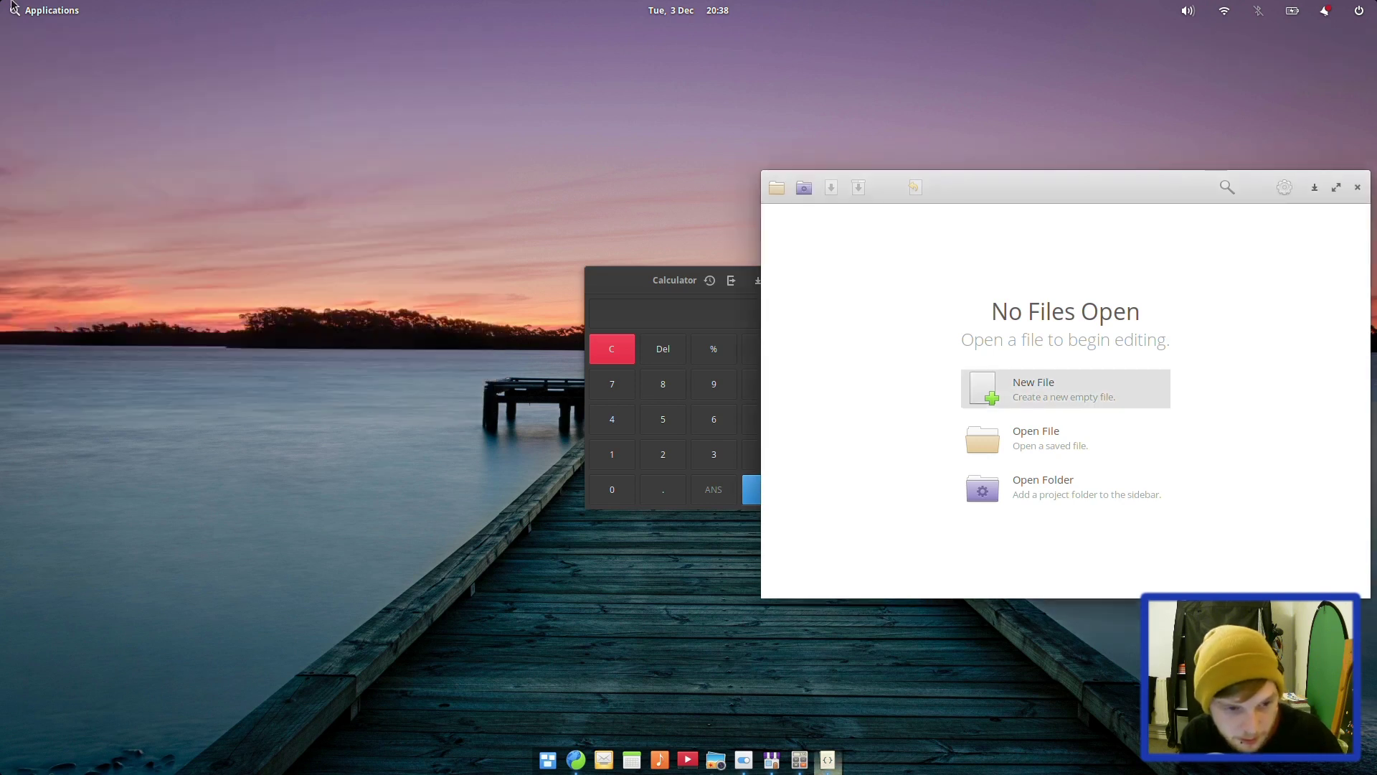
click(40, 10)
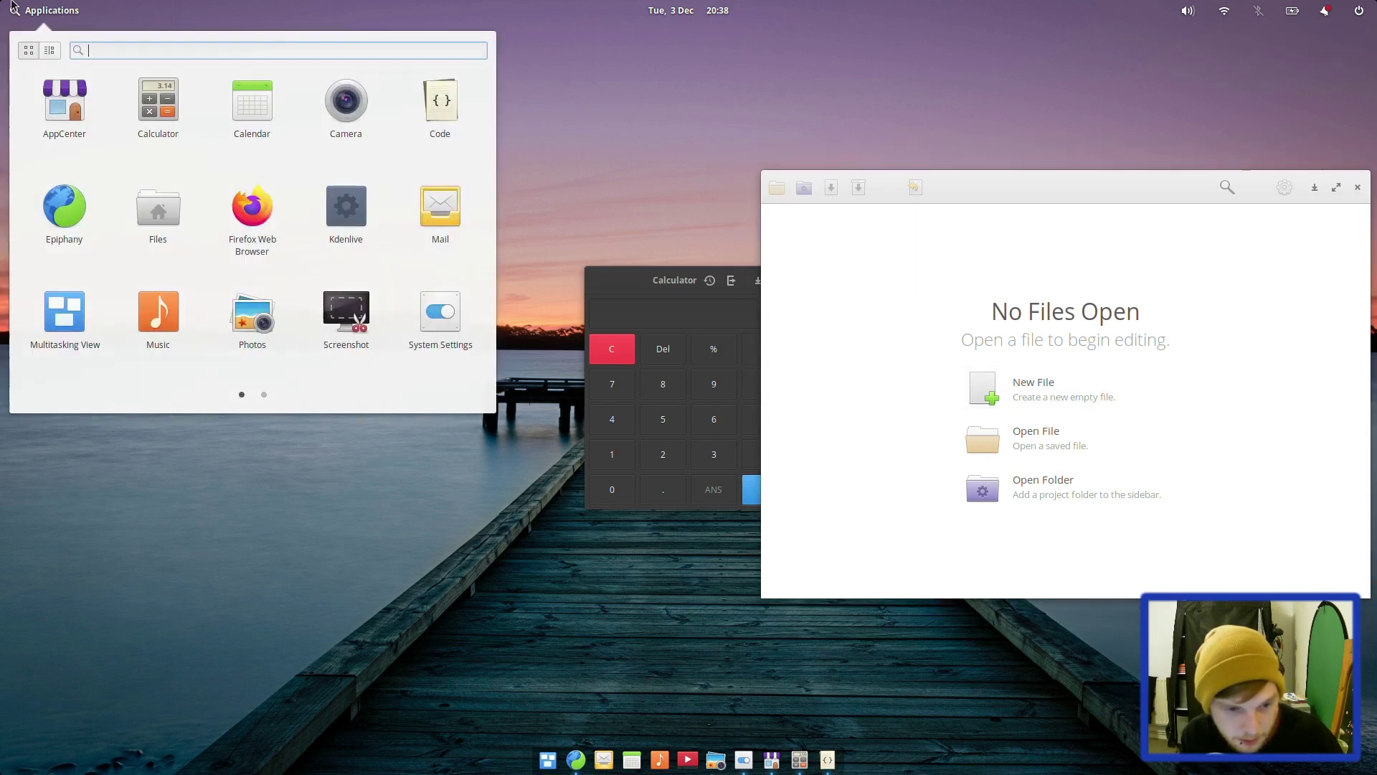
click(356, 218)
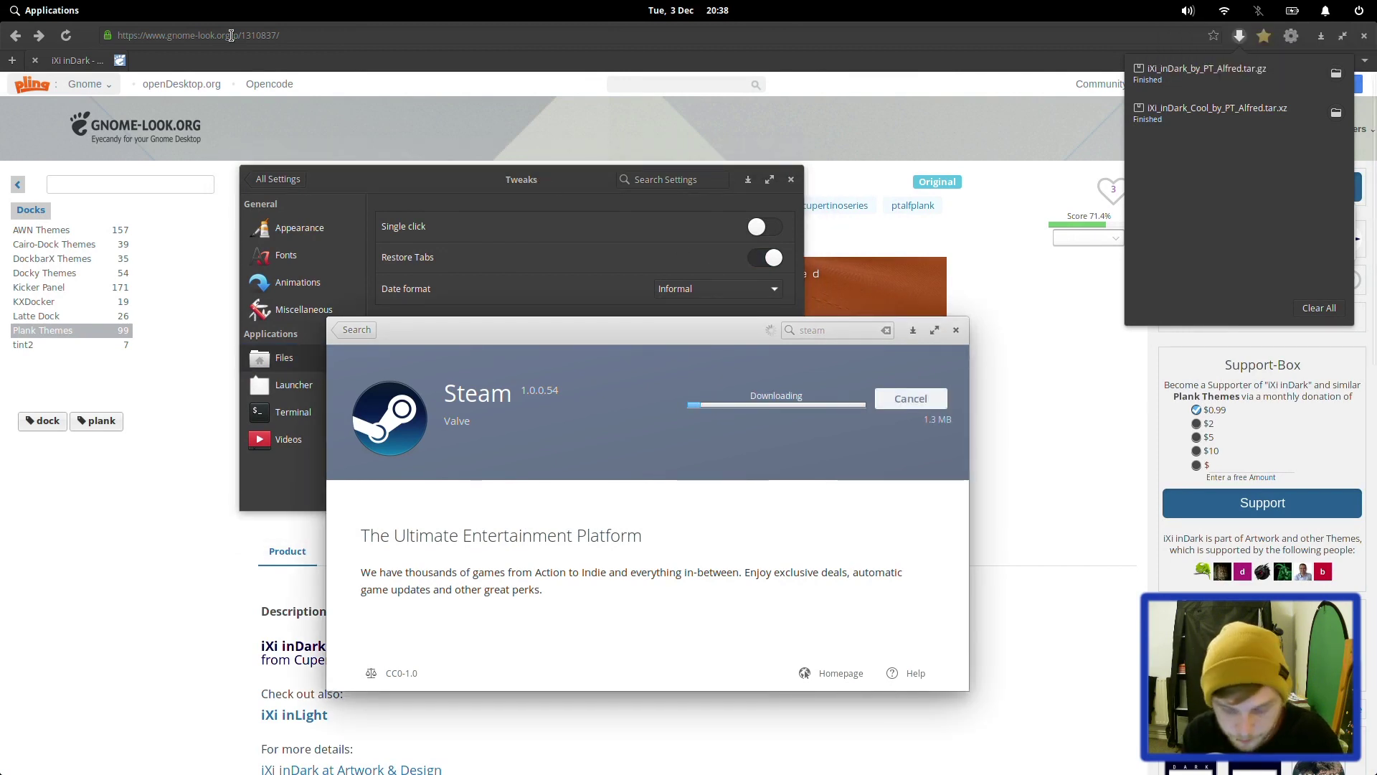
Move the browser window to a new workspace in Multitasking View and return to the Steam install
key(super+Down)
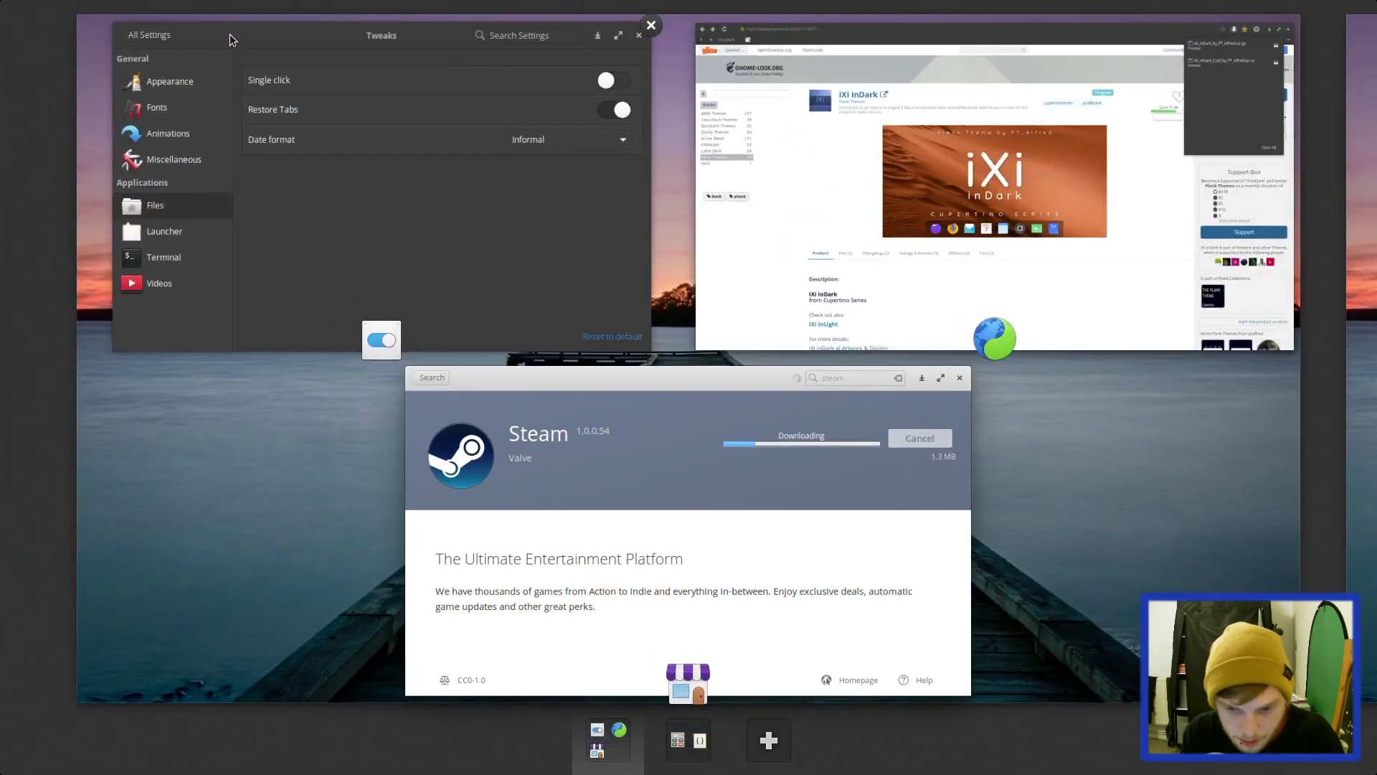
key(super+Right)
key(super+Left)
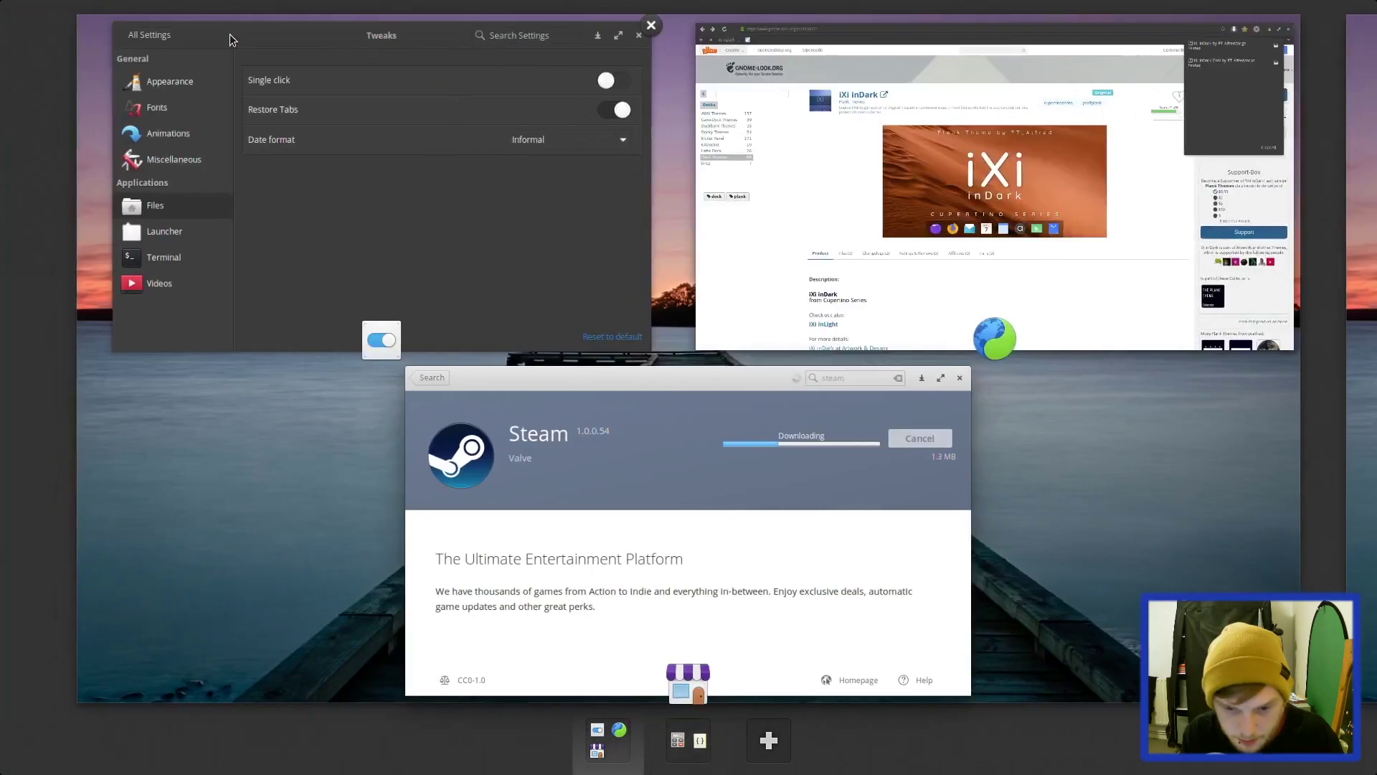
drag(723, 175, 875, 323)
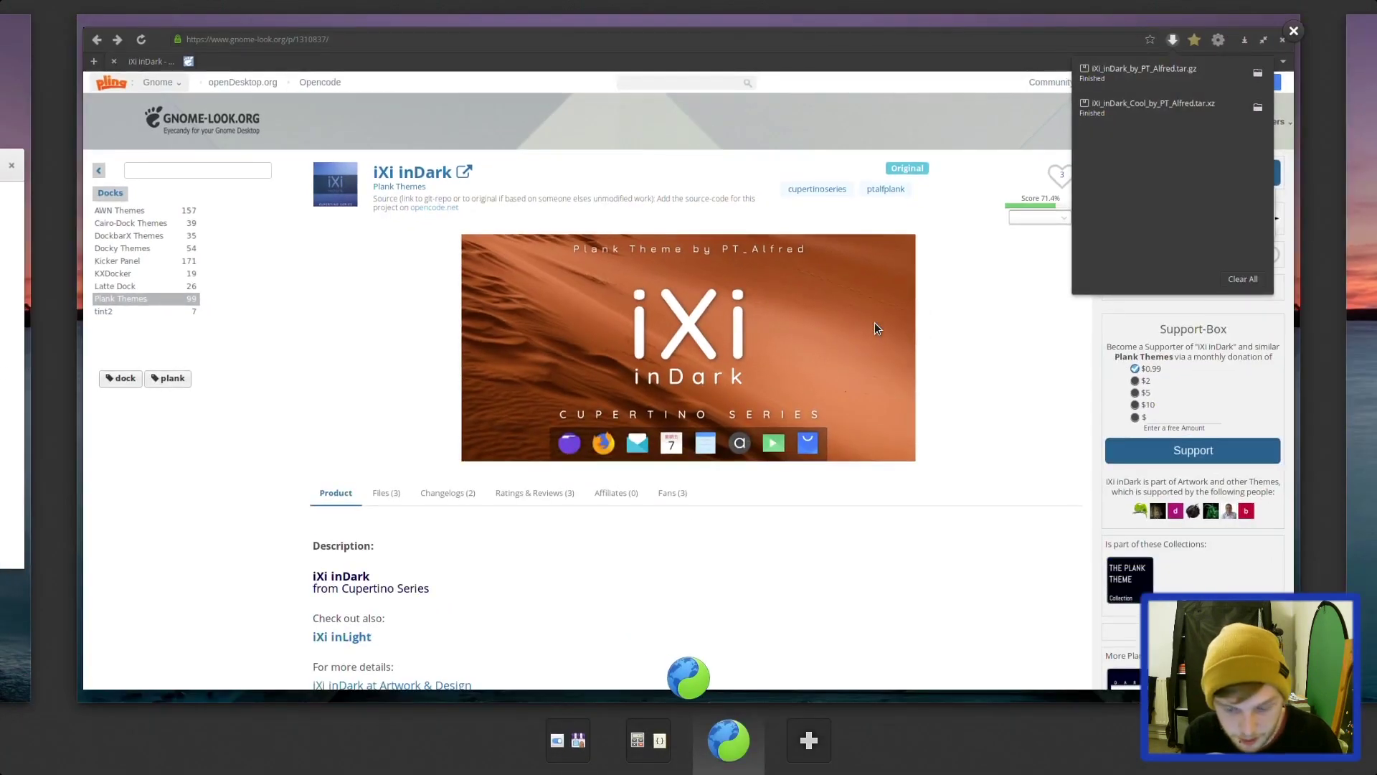
key(super+Left)
key(super+Left)
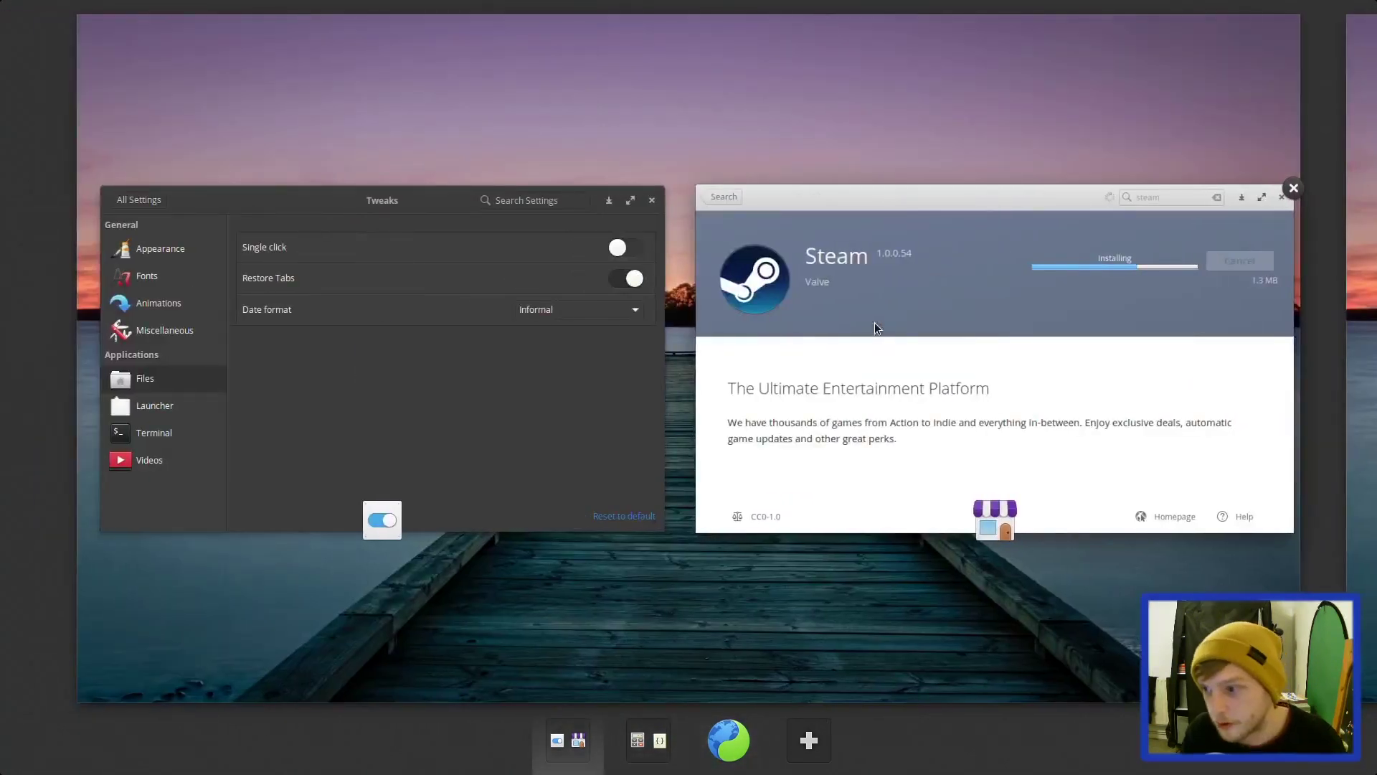
click(875, 329)
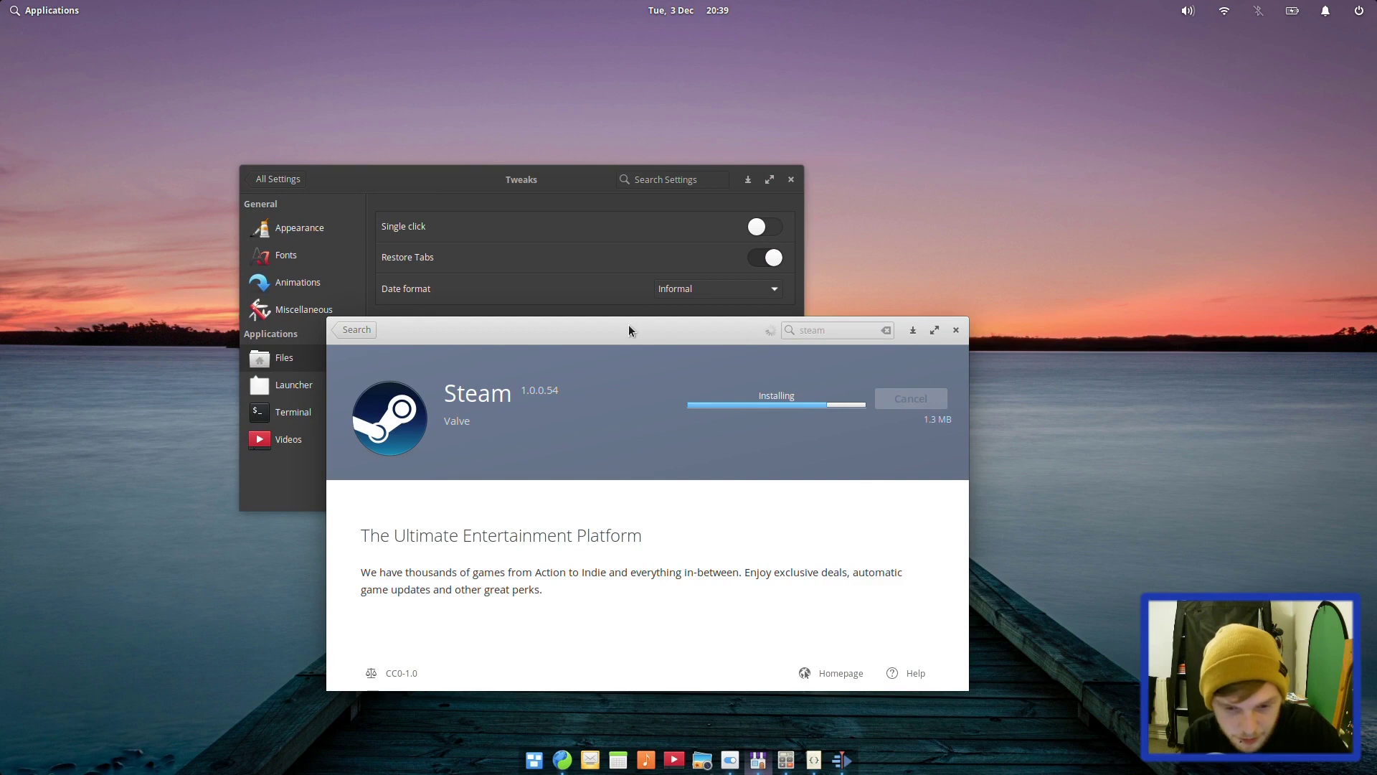
Rearrange the AppCenter and Tweaks windows so both are visible
drag(604, 337, 894, 171)
click(489, 188)
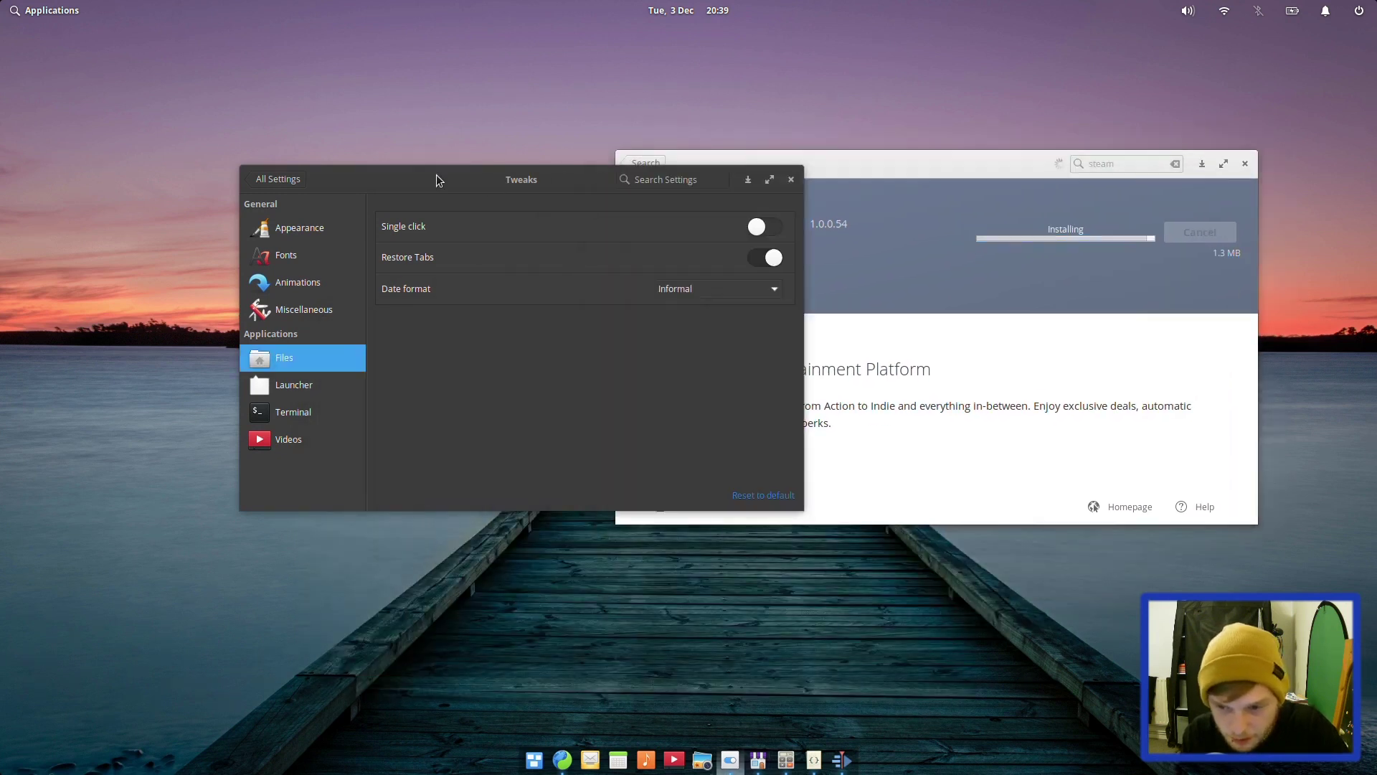
drag(421, 175, 298, 151)
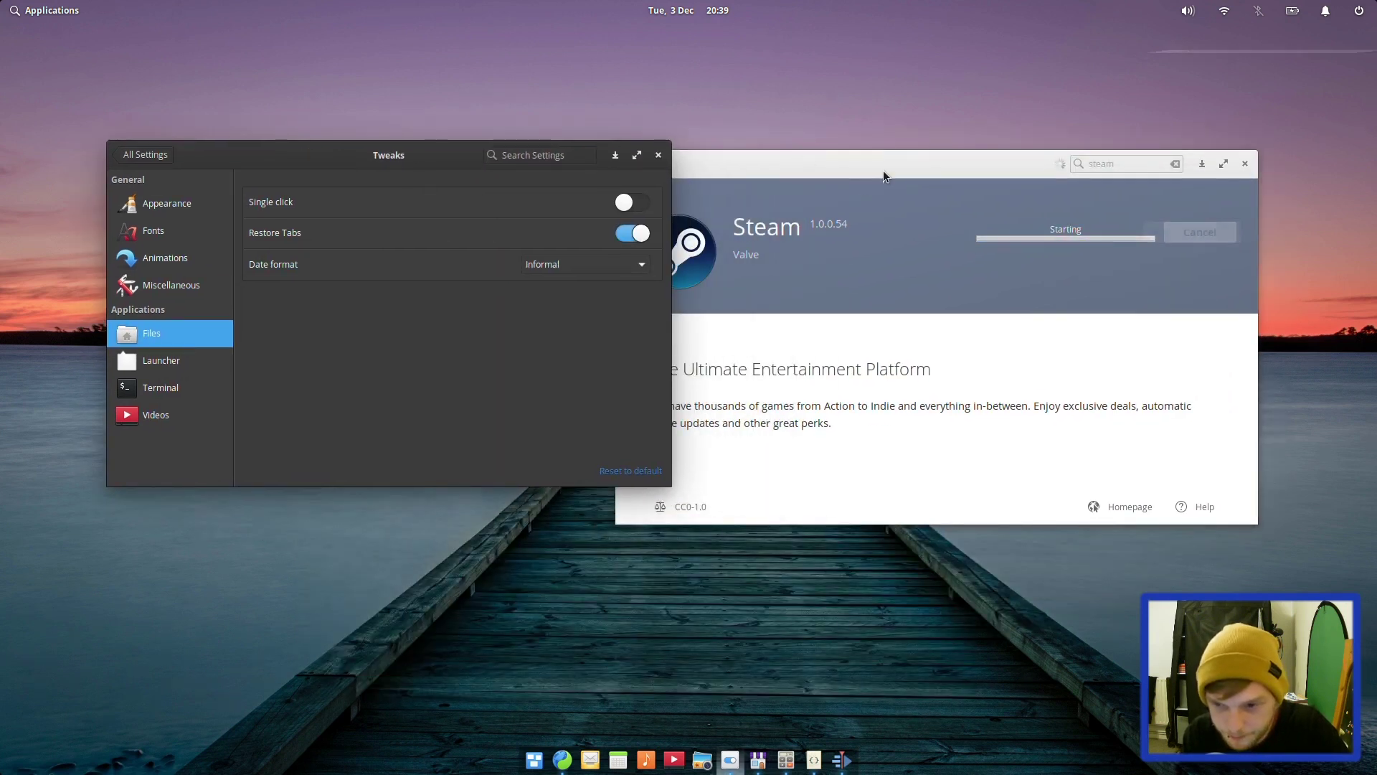
drag(884, 170, 935, 170)
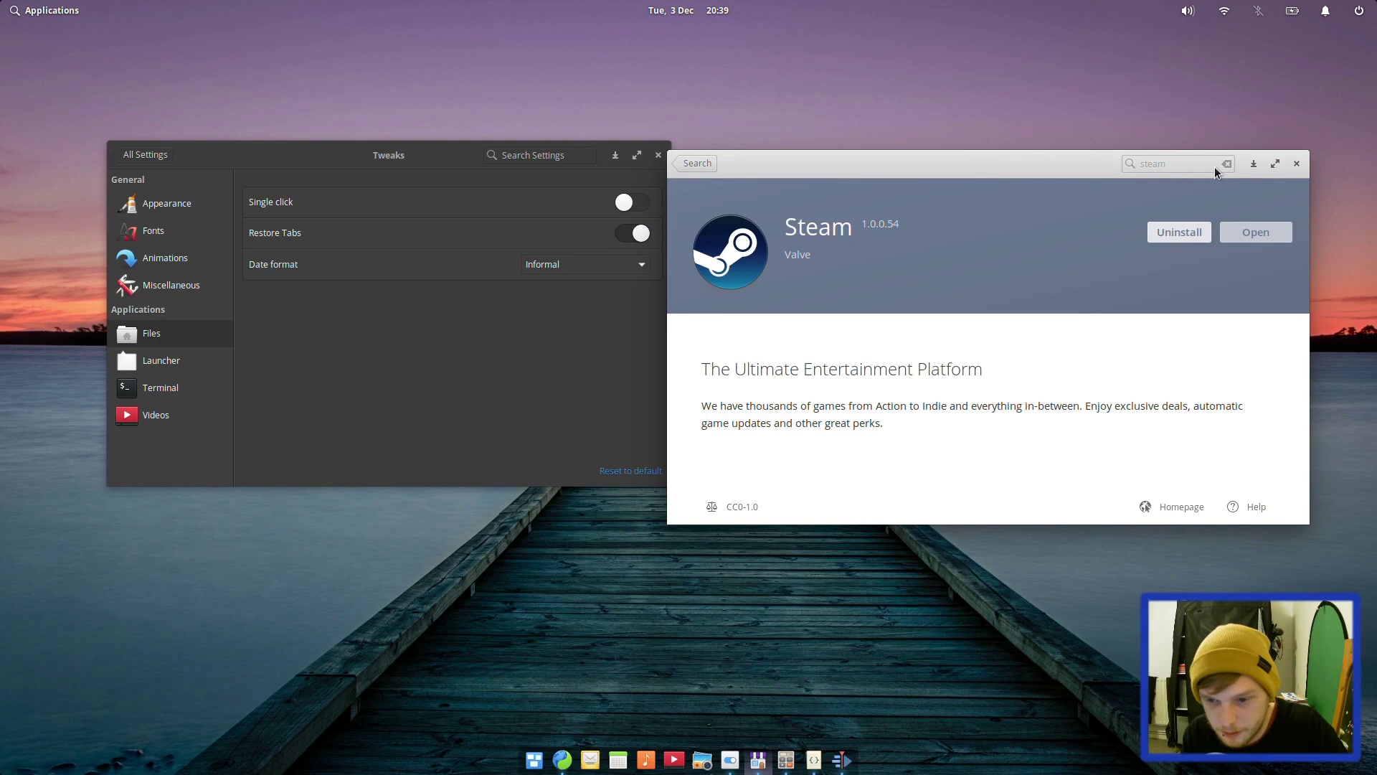
Search AppCenter for vlc and install it, confirming the non-curated app
click(675, 159)
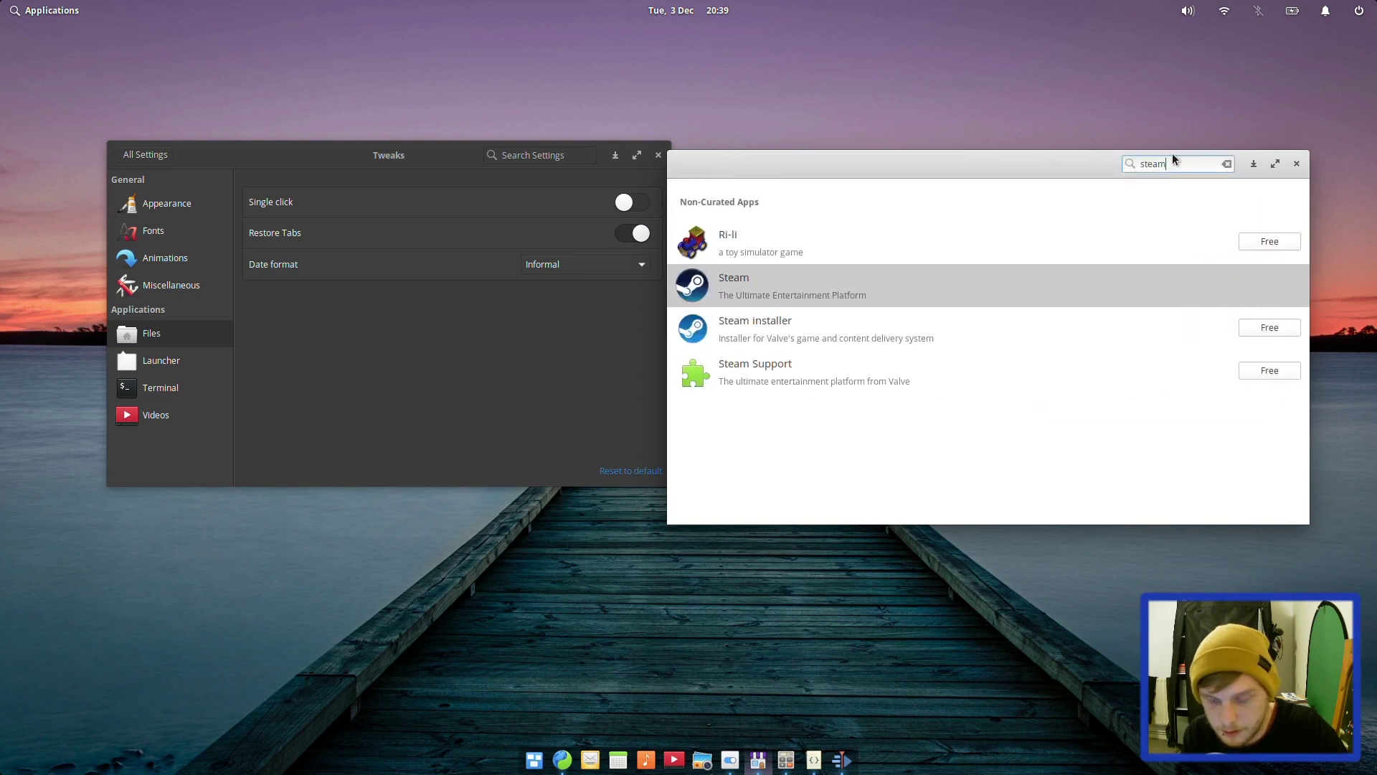
double_click(1207, 163)
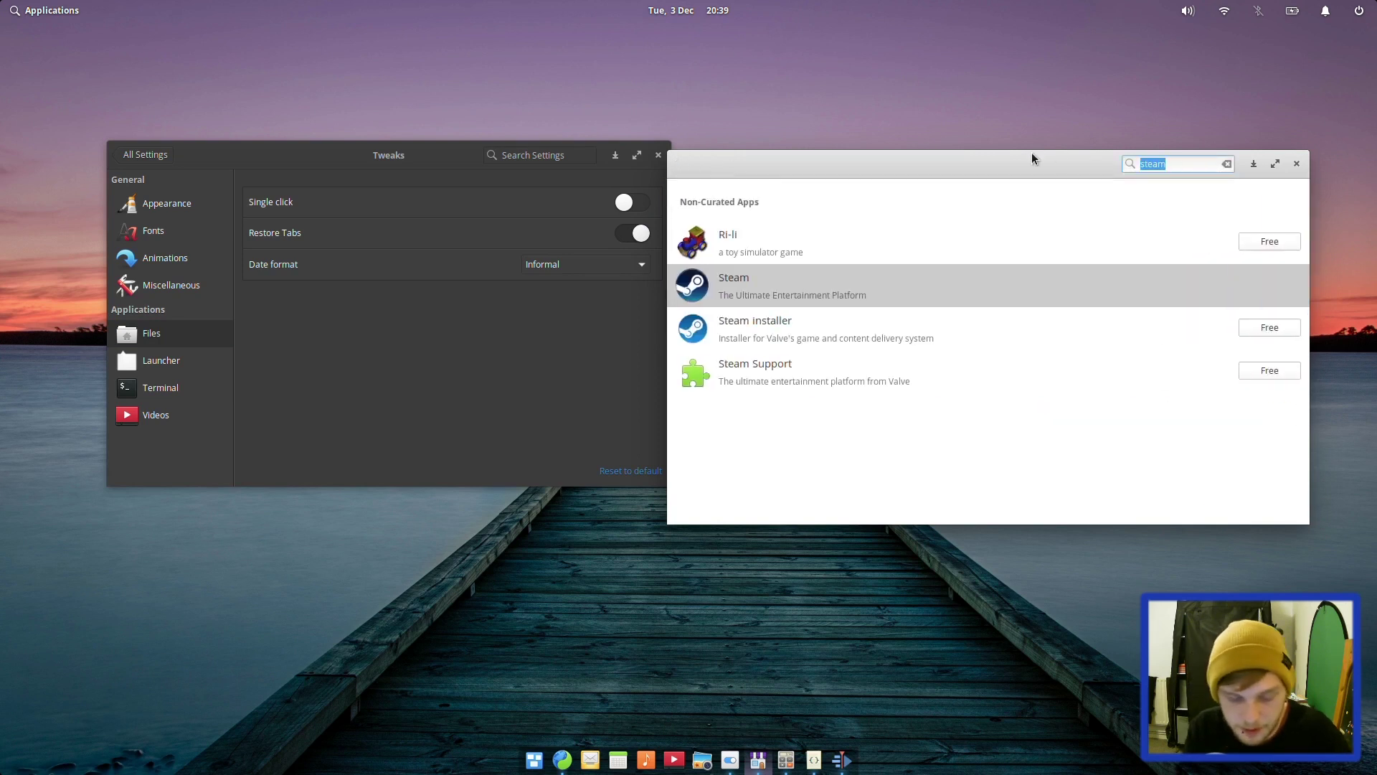
text(vlc)
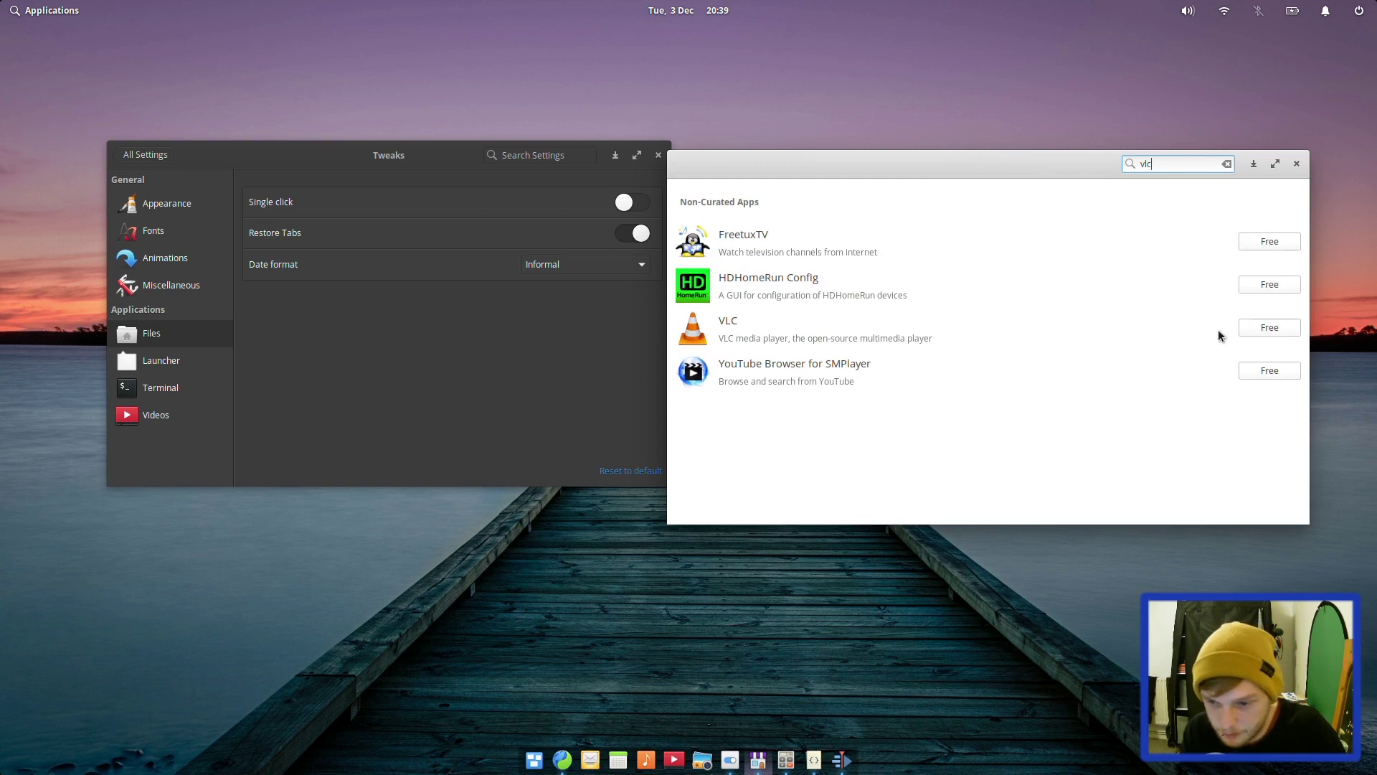
click(1269, 328)
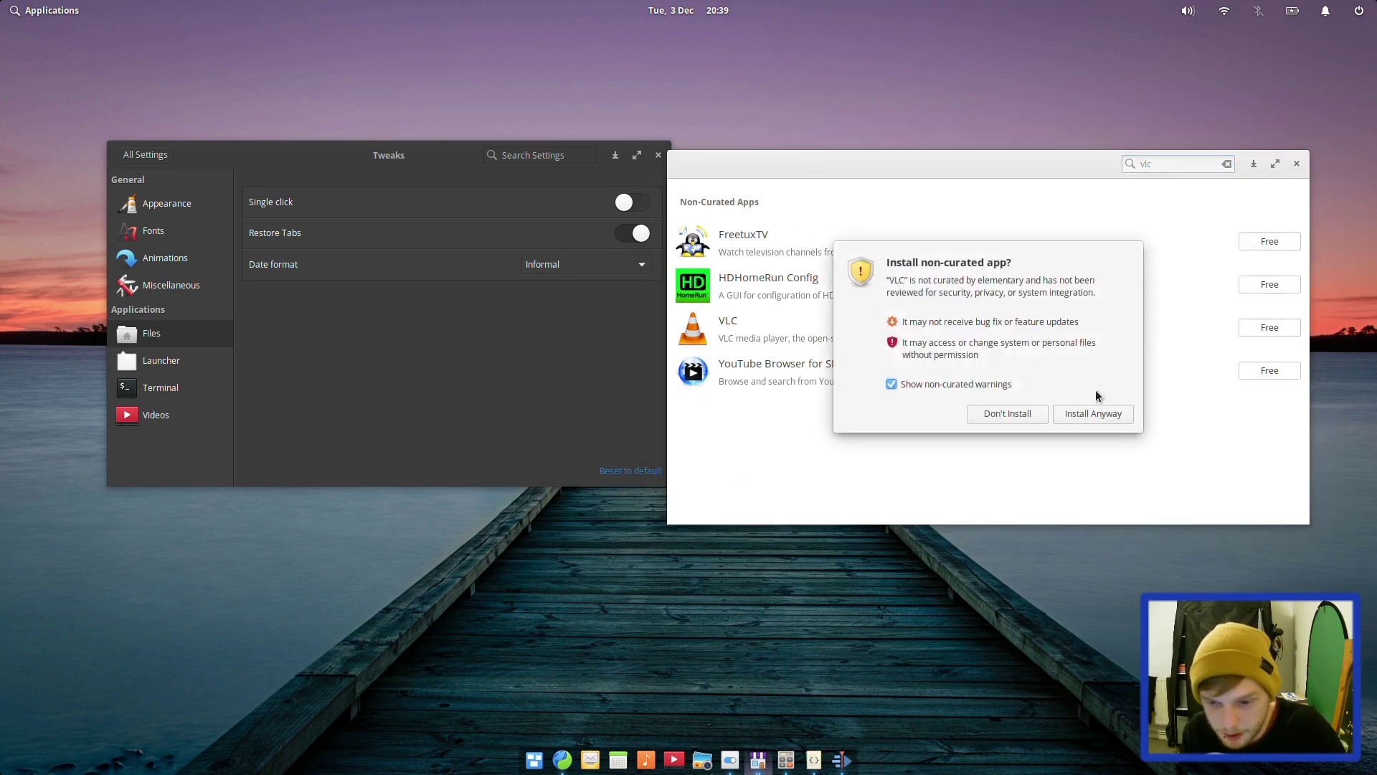
click(1074, 418)
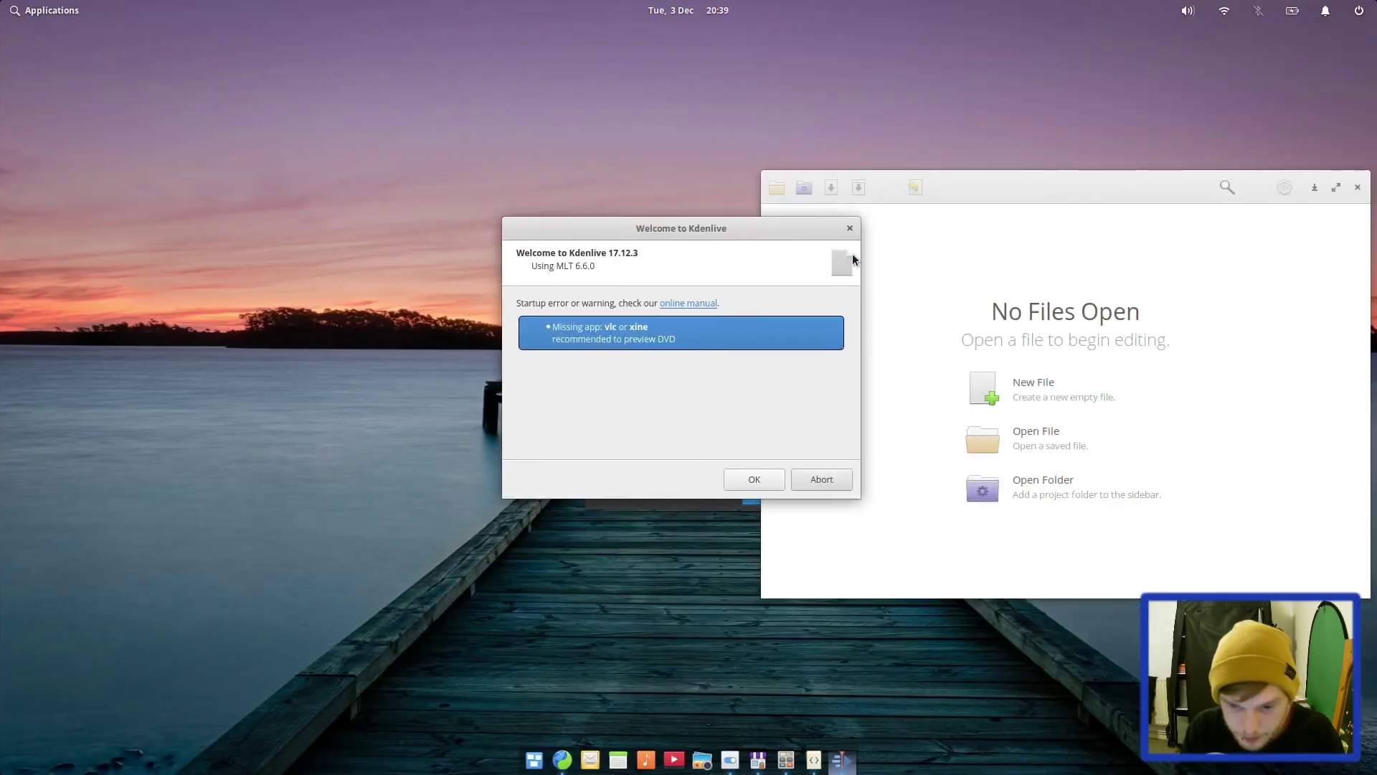
Abort Kdenlive's welcome warning and run htop in a new terminal
click(814, 484)
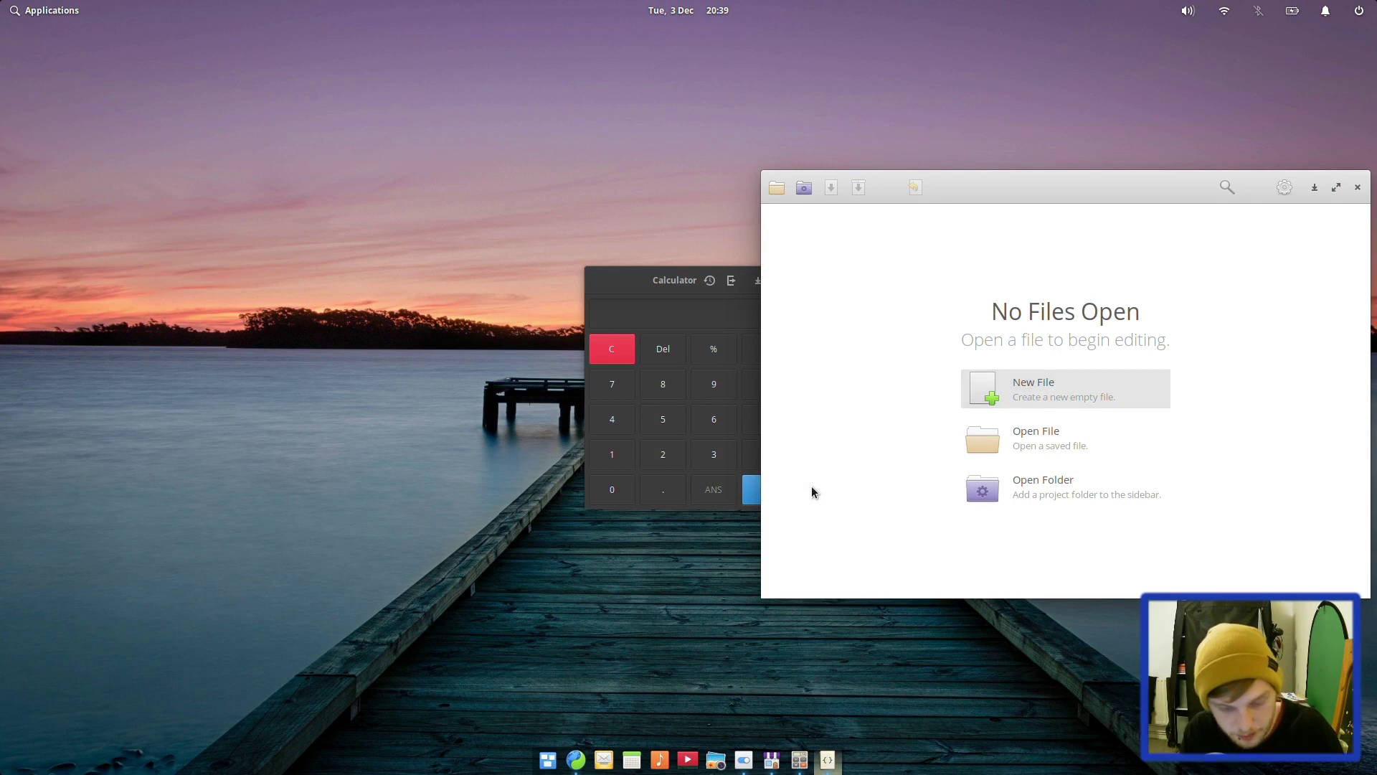
key(ctrl+alt+t)
text(htop)
key(Return)
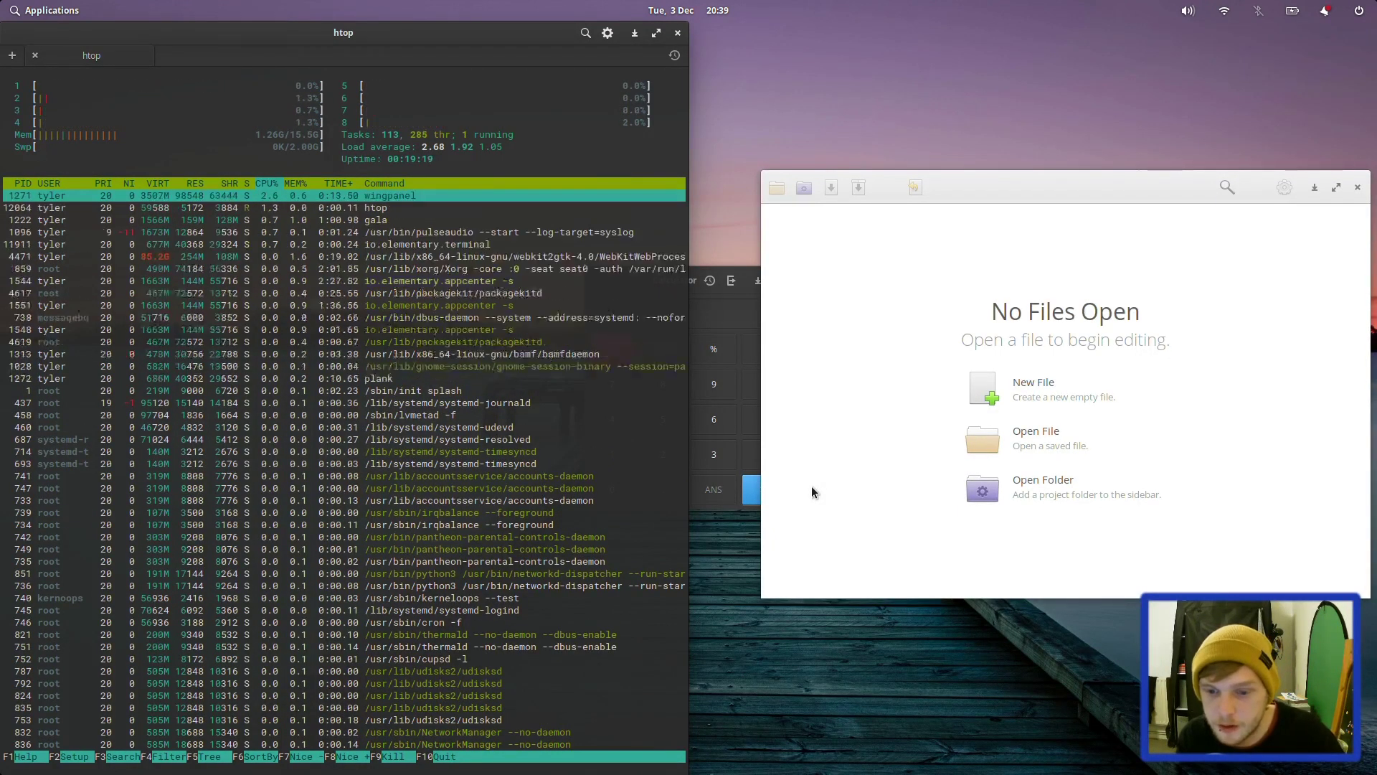
Search the applications launcher for 'kden' to find Kdenlive
key(super+Left)
key(super+Right)
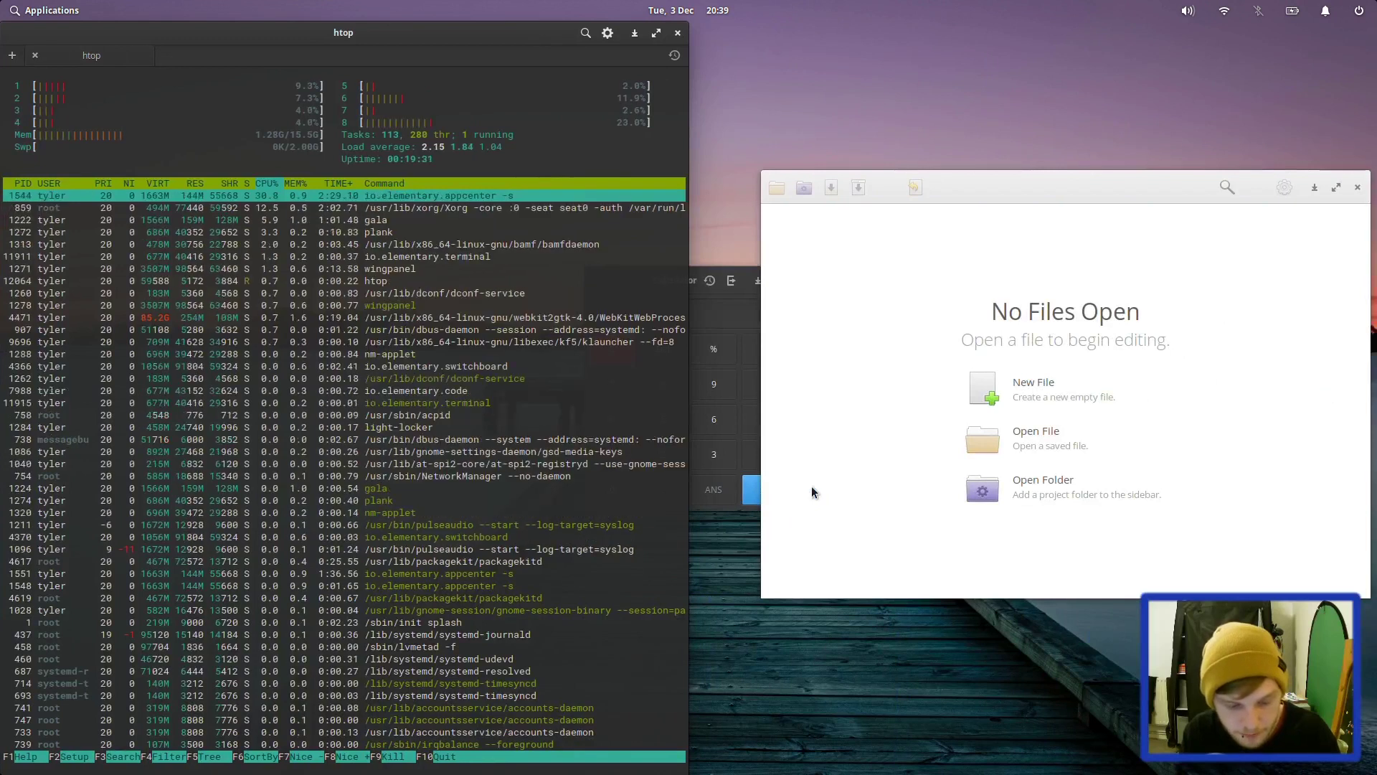
key(super)
text(kden)
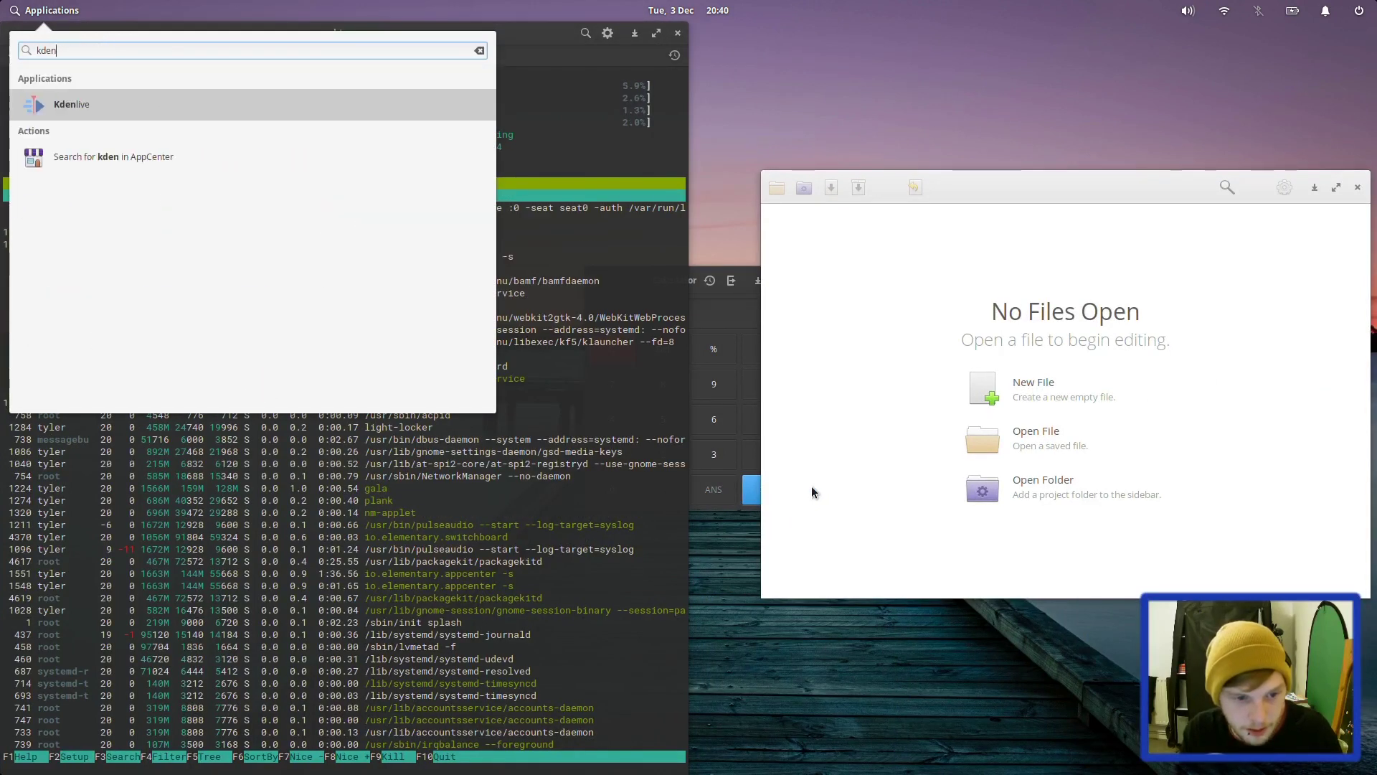
Launch Kdenlive with an untitled HD 1080p 25 fps project, nudge its window left, then bring the htop terminal forward
key(Return)
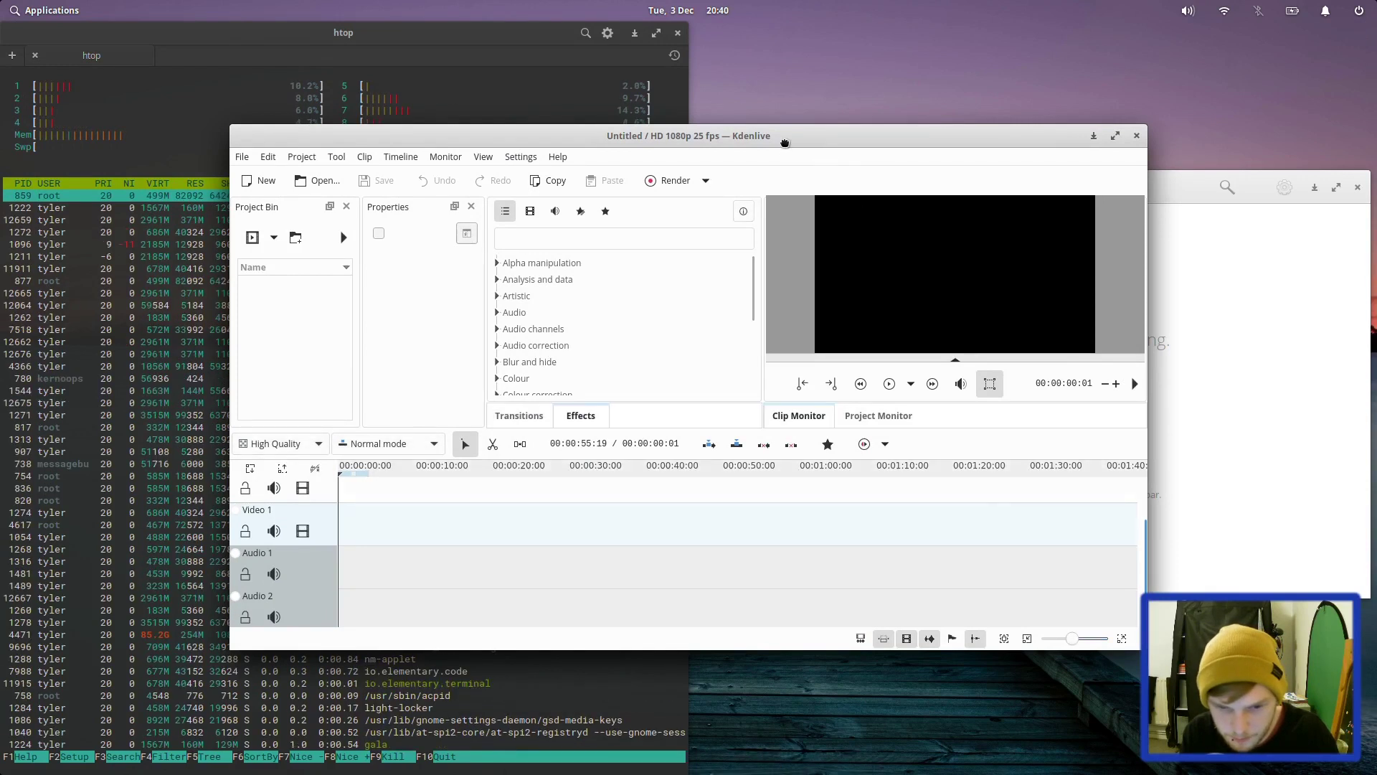
drag(802, 140, 758, 195)
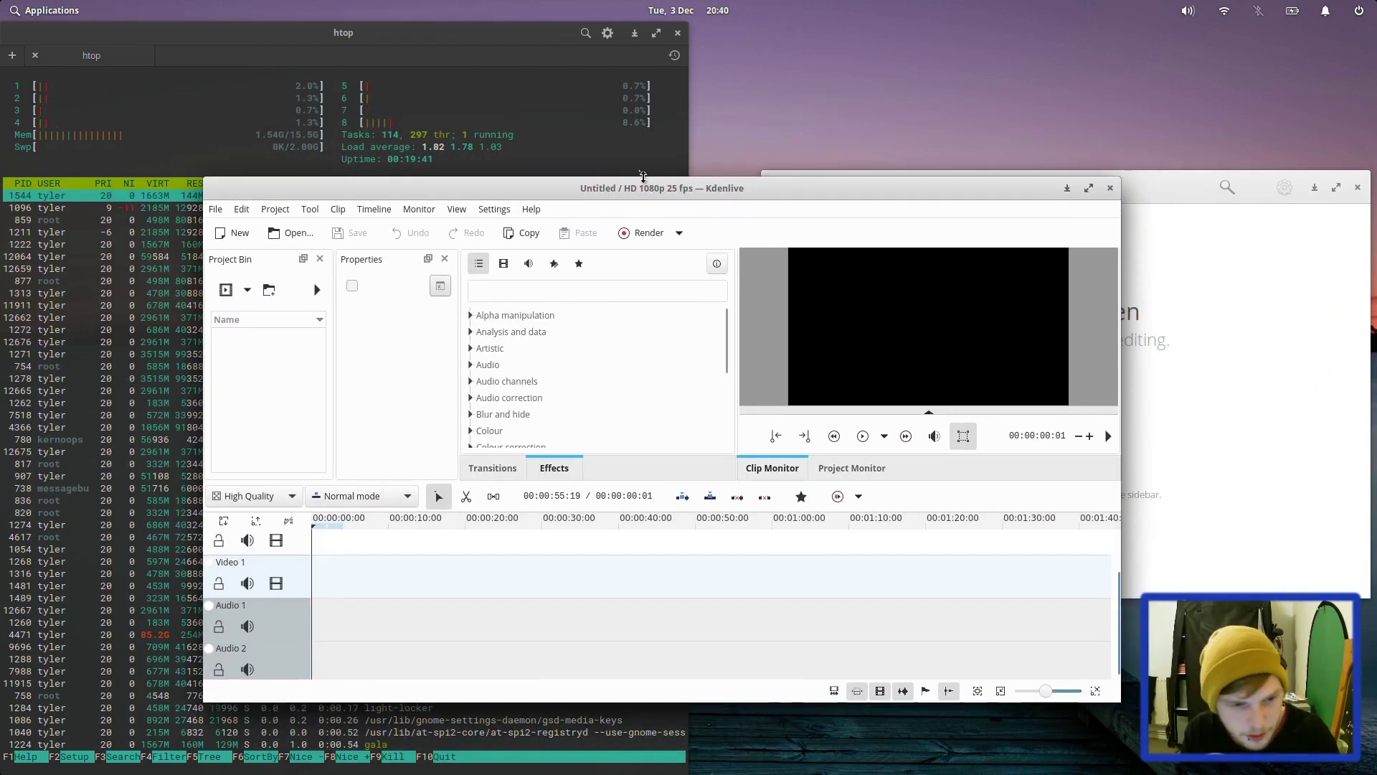
click(1182, 202)
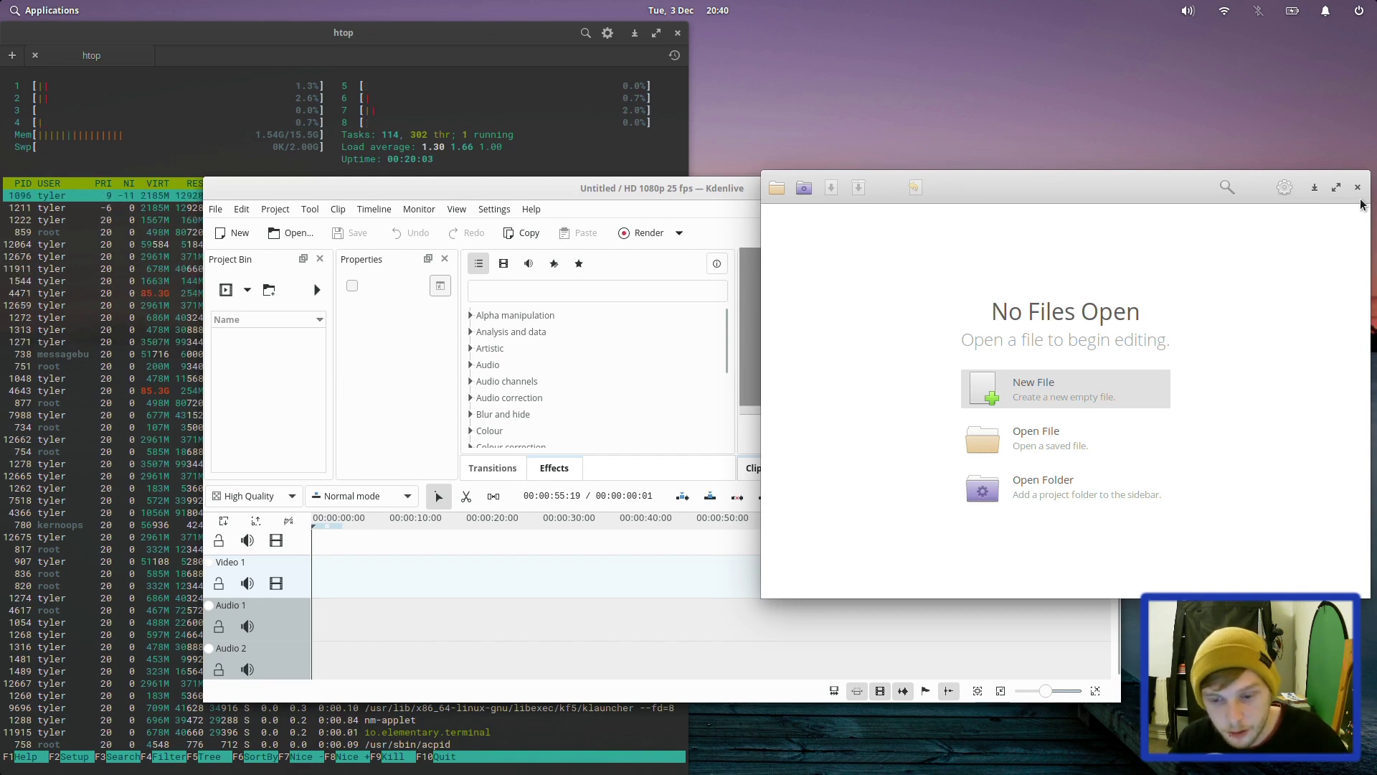
click(522, 36)
Quit htop and run 'reboot' in the terminal to restart to a clean desktop
text(q)
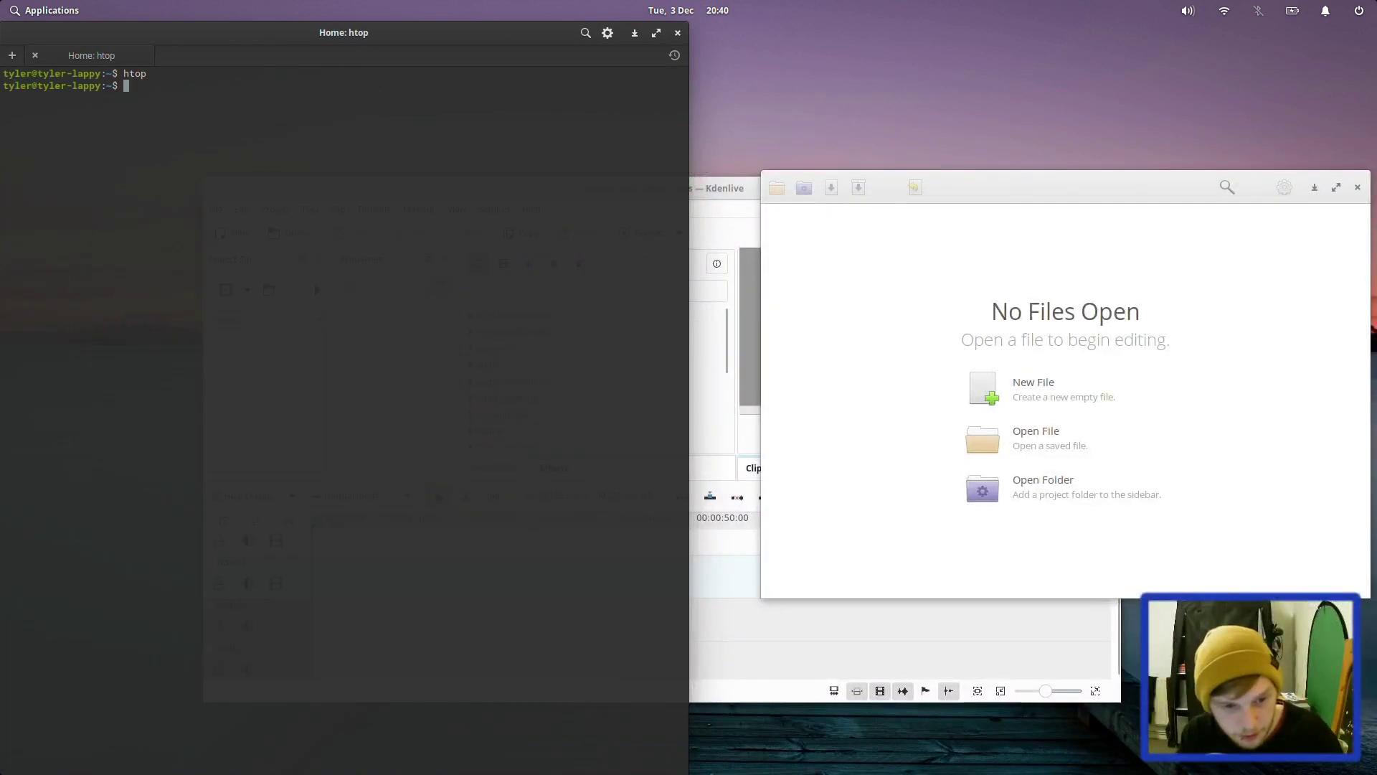
text(reboot)
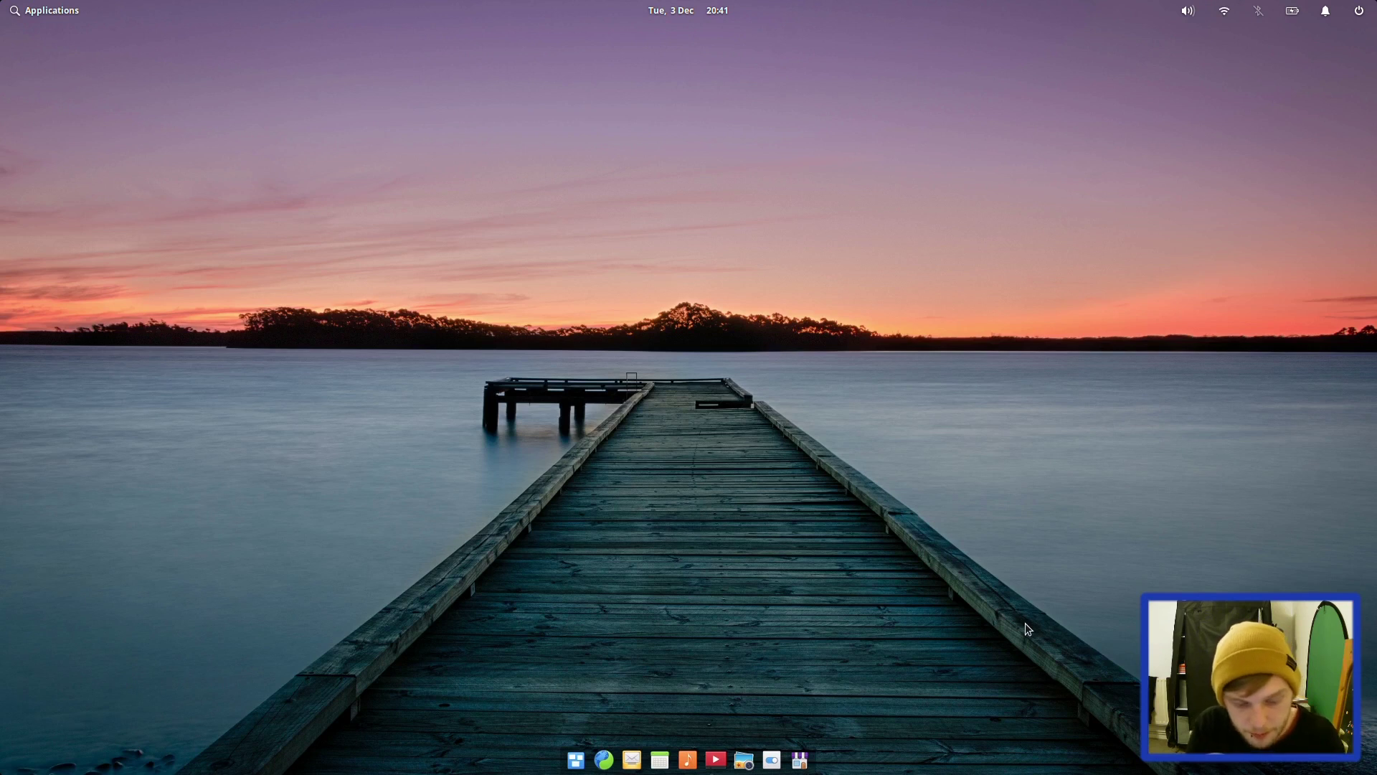
Open a new terminal, run htop briefly, quit it and close the terminal
key(super+t)
text(htop)
key(Return)
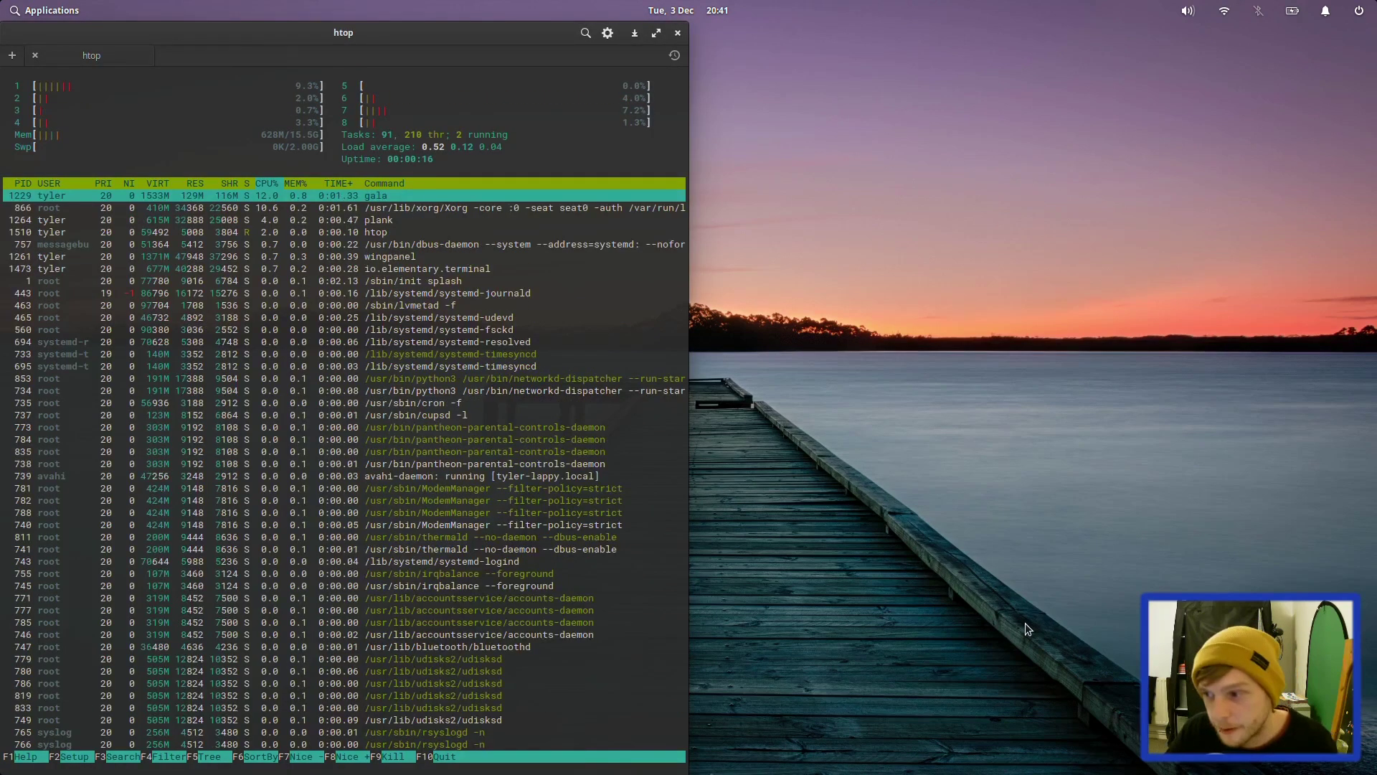
key(q)
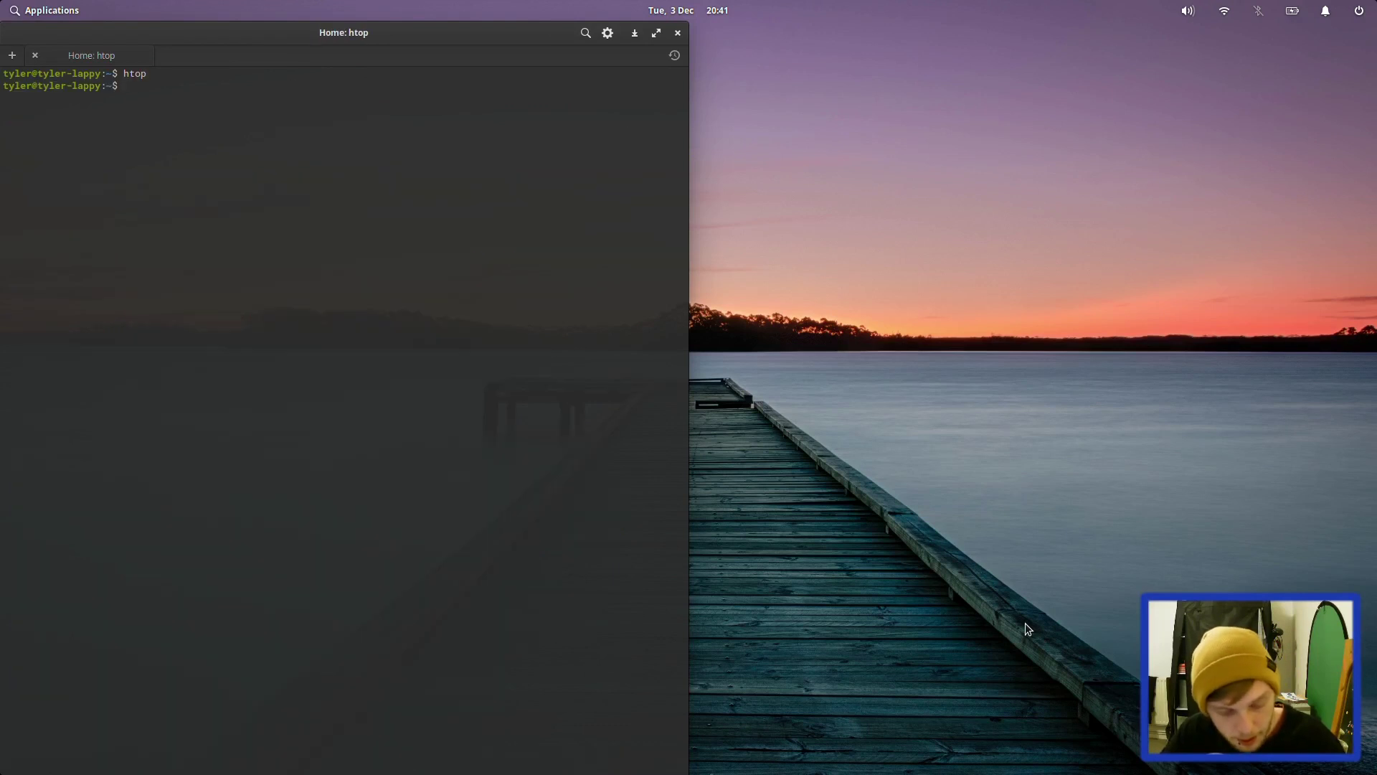
key(ctrl+d)
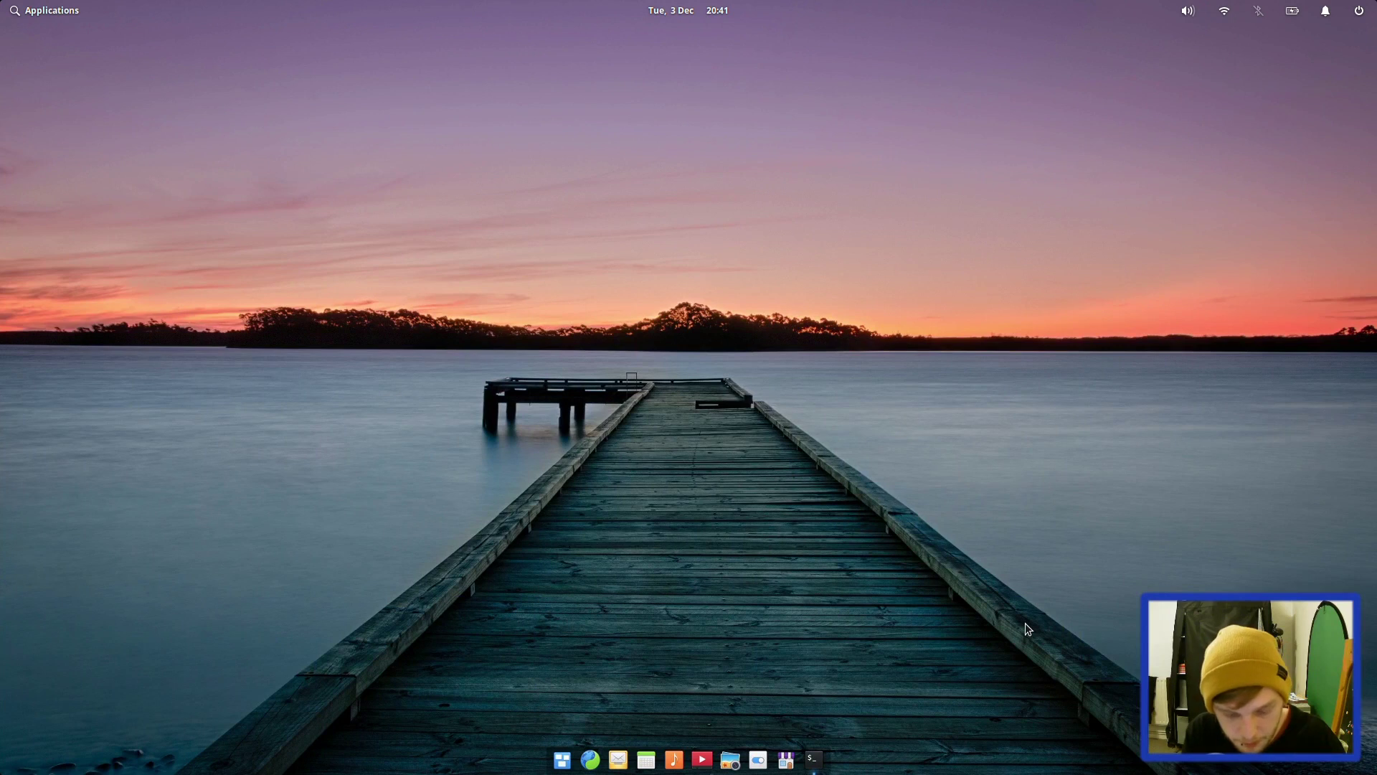
Relaunch Kdenlive from the application launcher with an untitled HD 1080p 25 fps project
key(super)
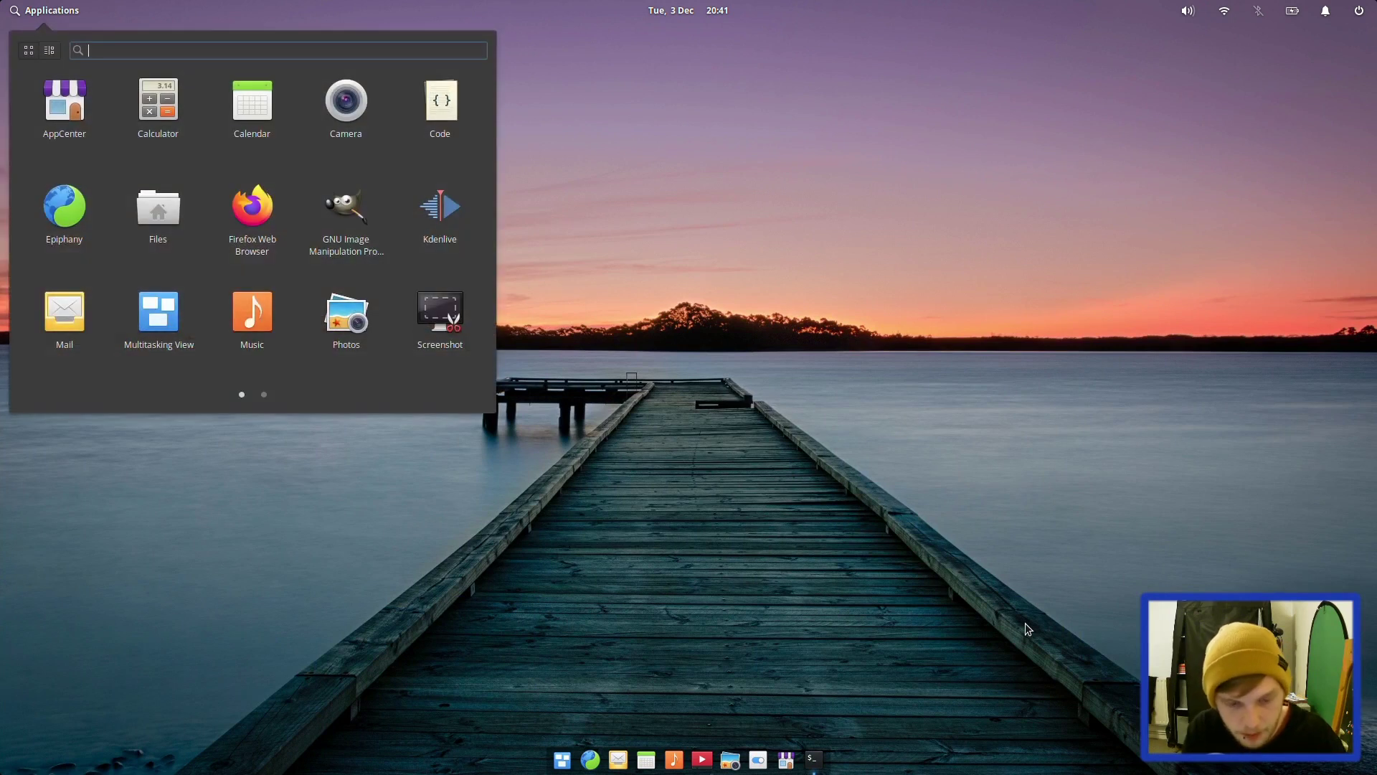
text(kdenlive)
key(Return)
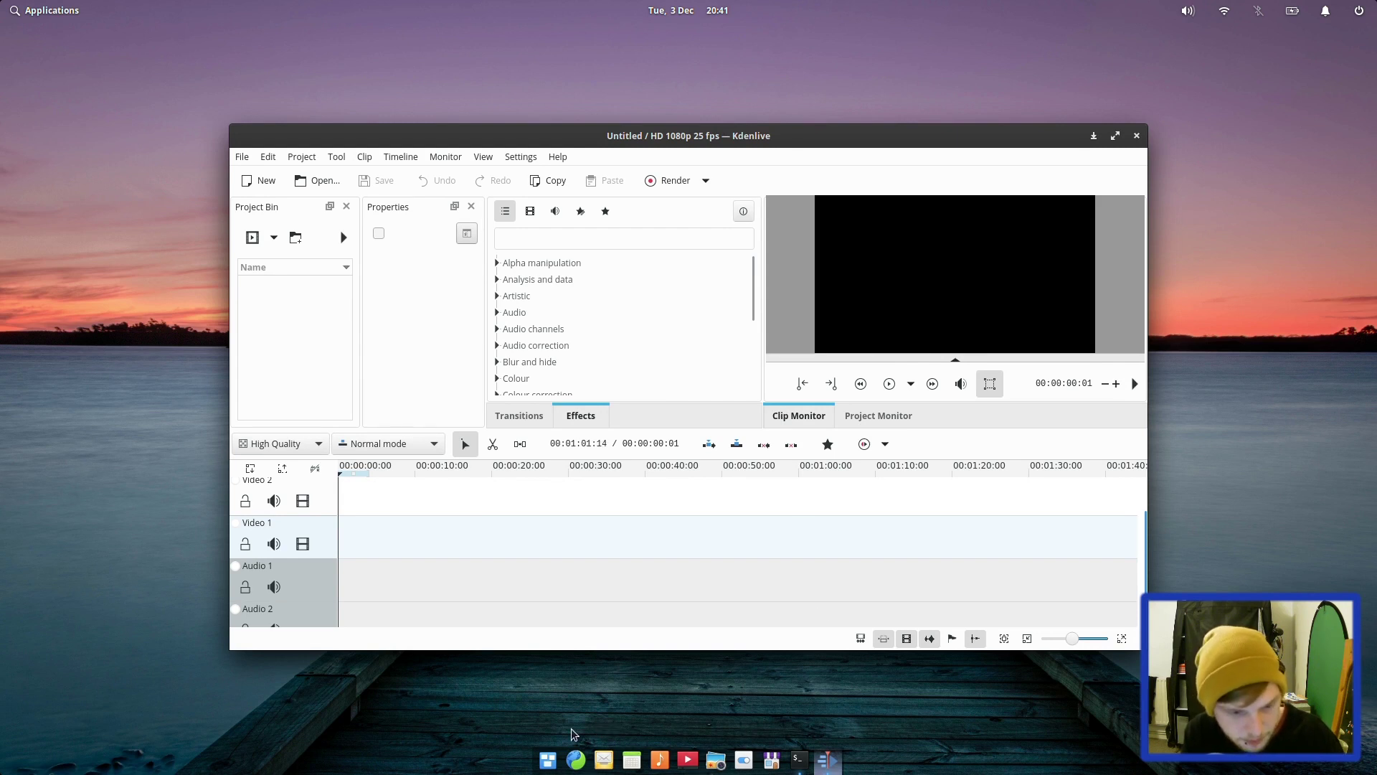
Launch the Code editor from the launcher, close it, and open a fresh terminal window
key(super)
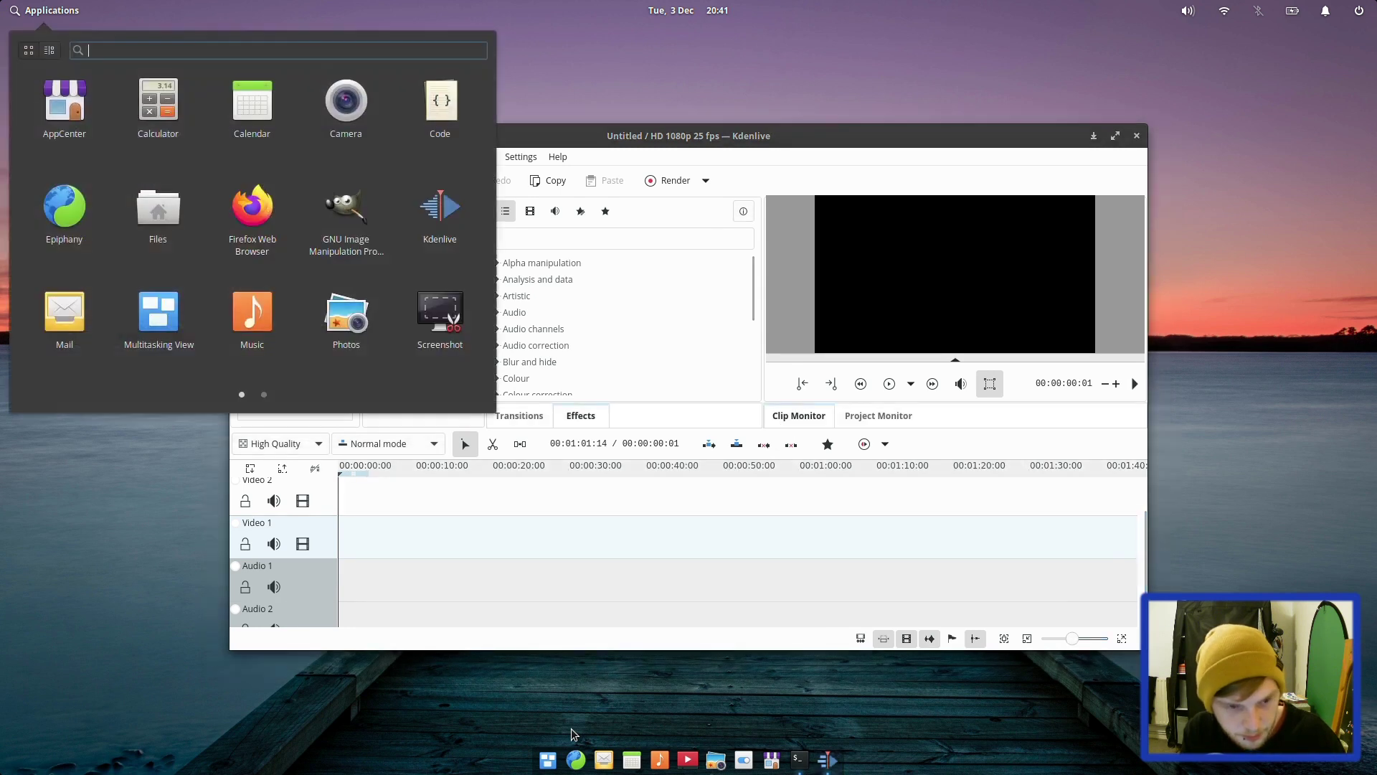
text(code)
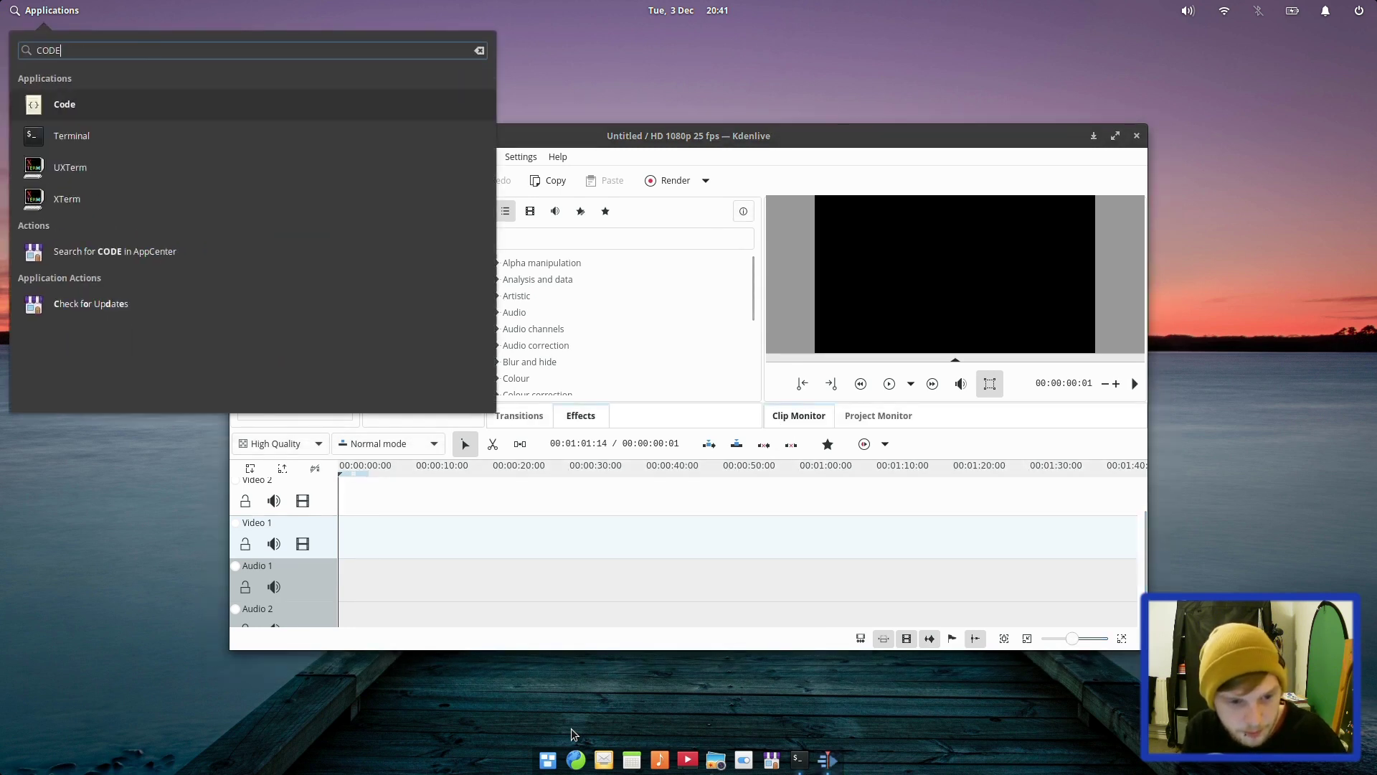
key(Return)
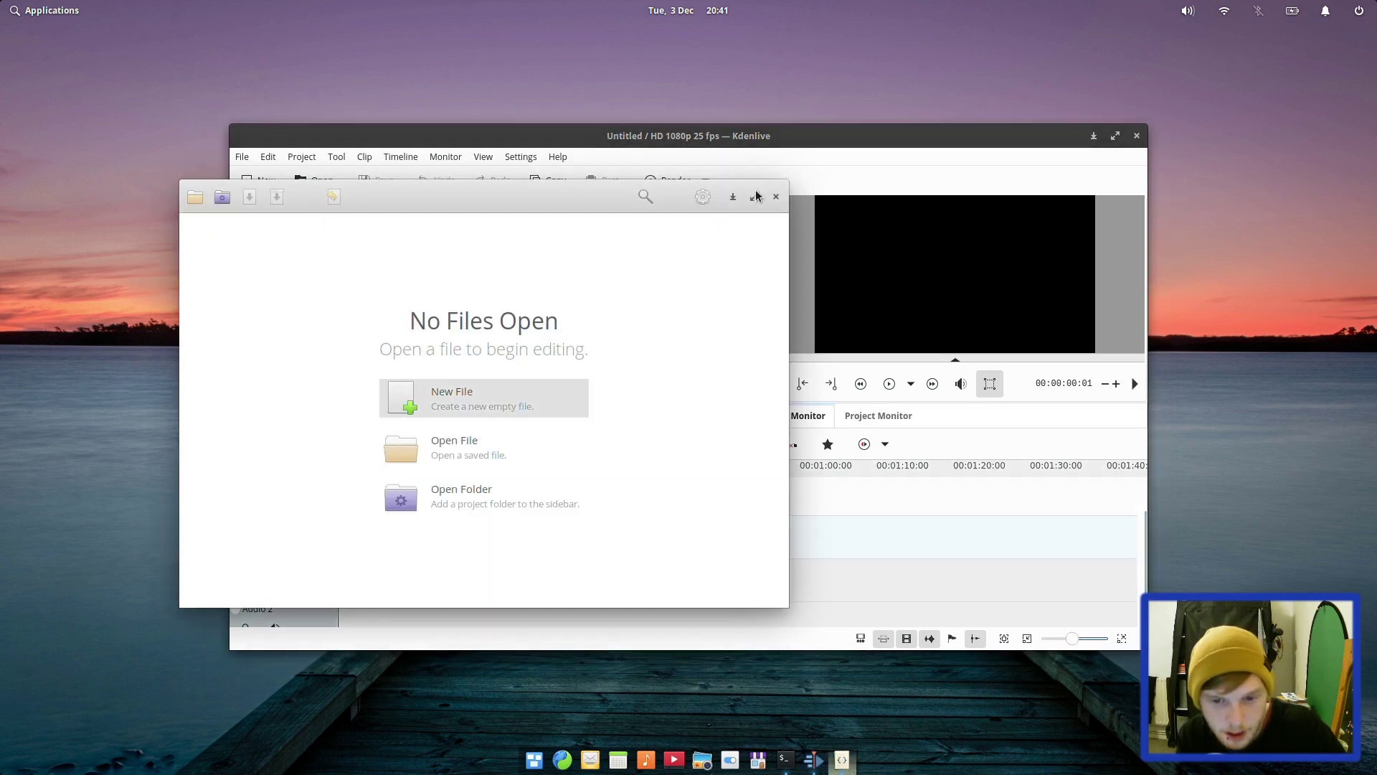
click(774, 197)
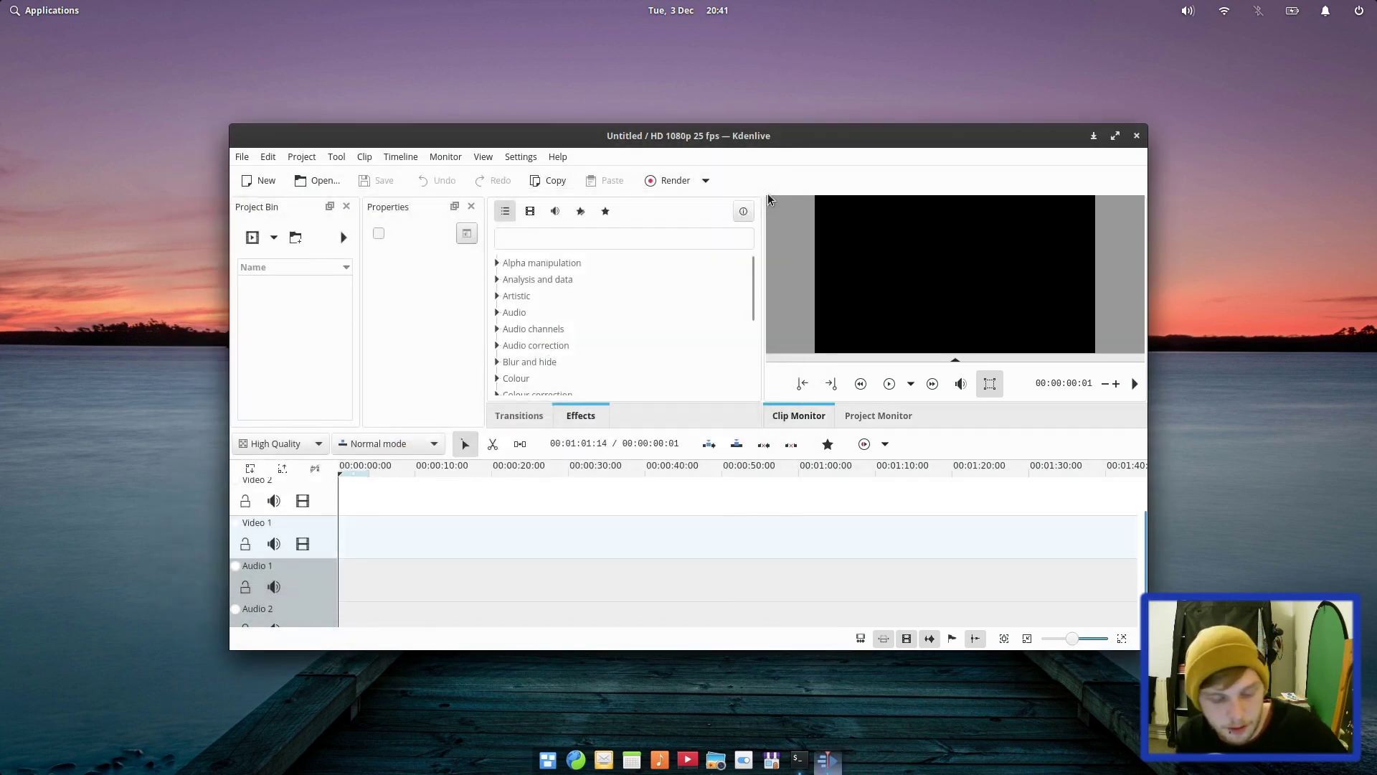
key(super+t)
Run 'sudo apt install arc-theme -y' and enter the administrator password to install it
text(sudo)
text( apt instal)
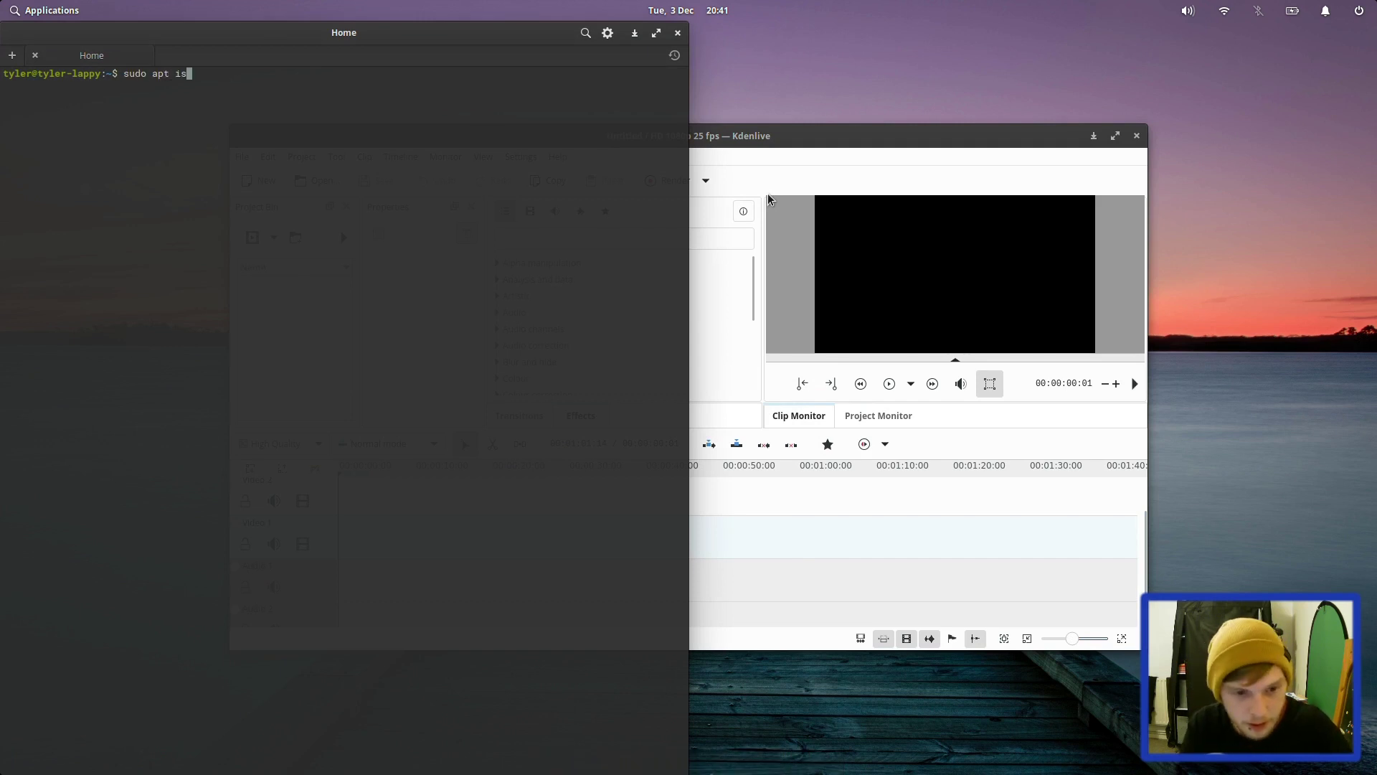
text(l arc-th)
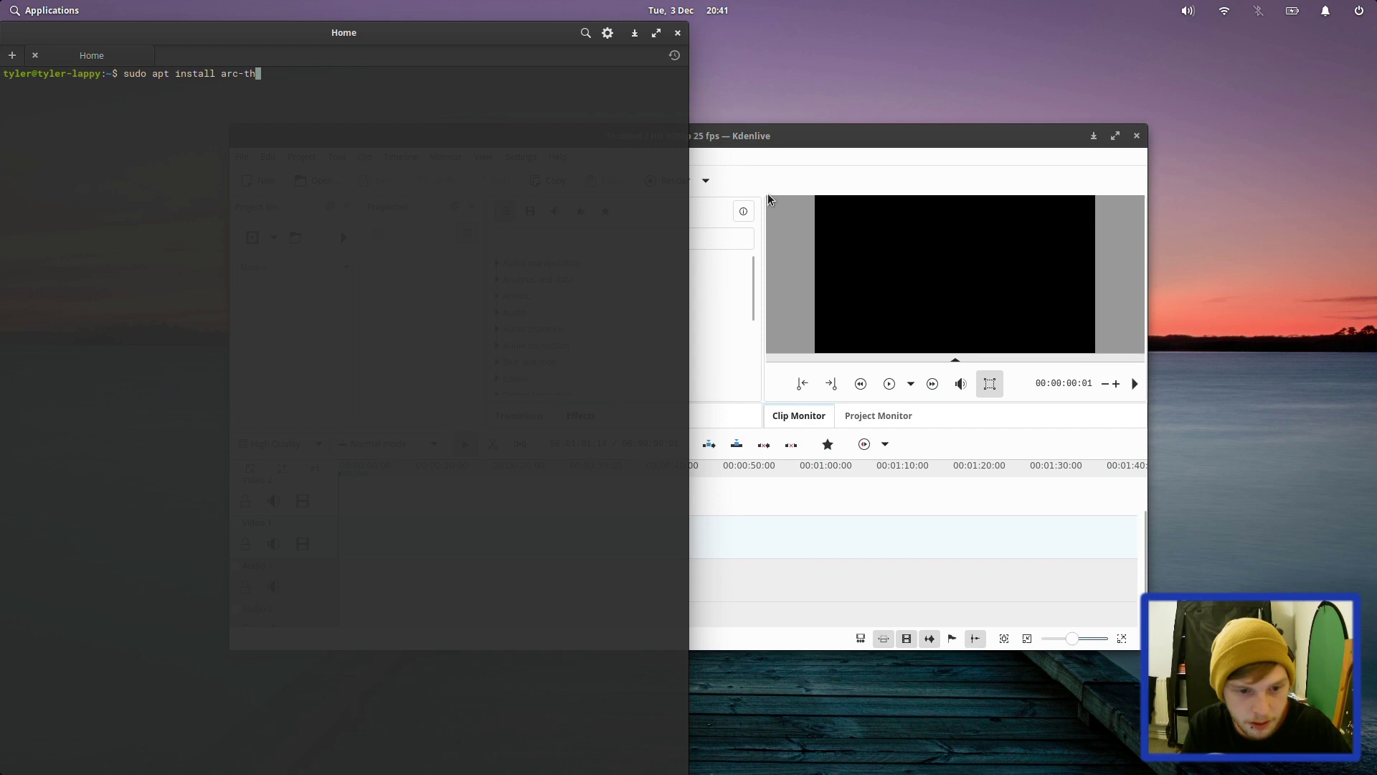
text(eme -y)
key(Return)
text(********)
key(Return)
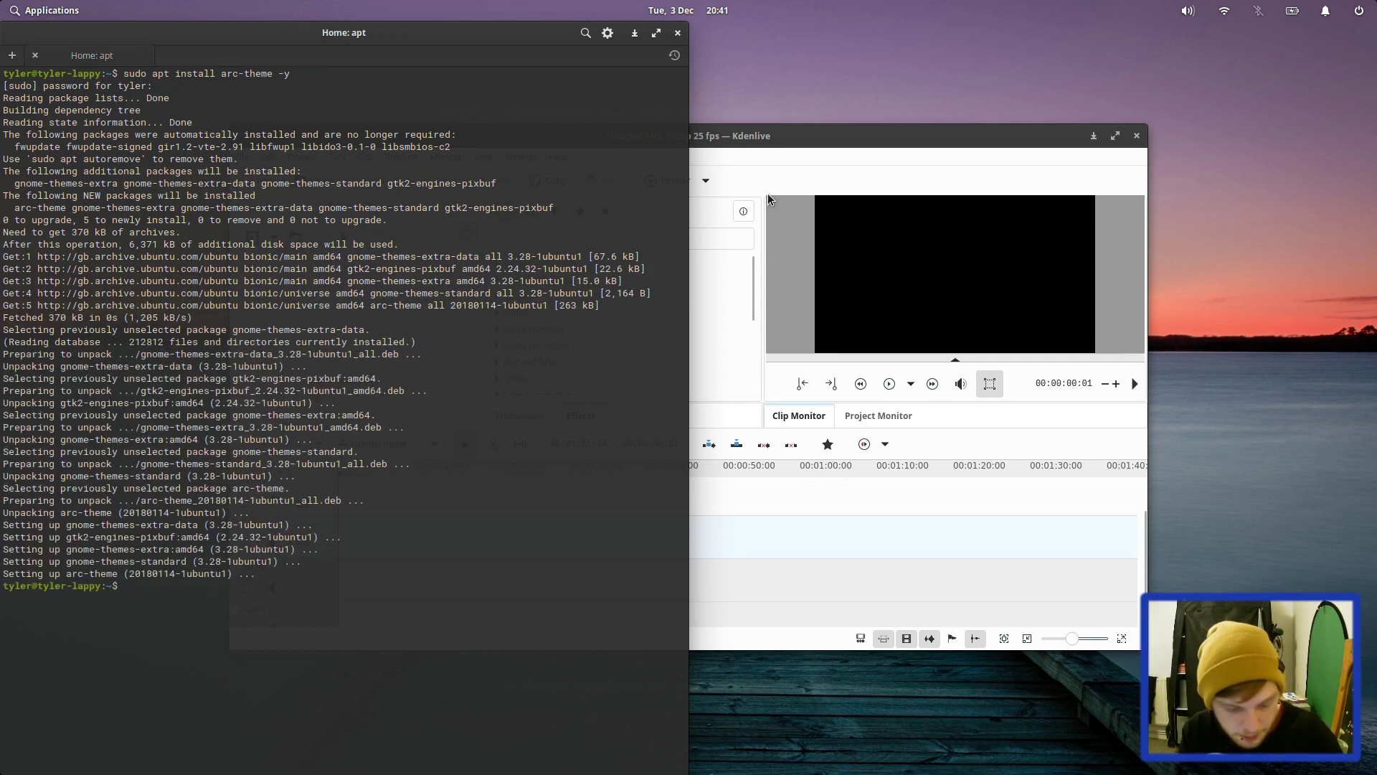
Open Tweaks and set the GTK+ theme under Appearance to Arc-Dark
key(super)
text(tweaks)
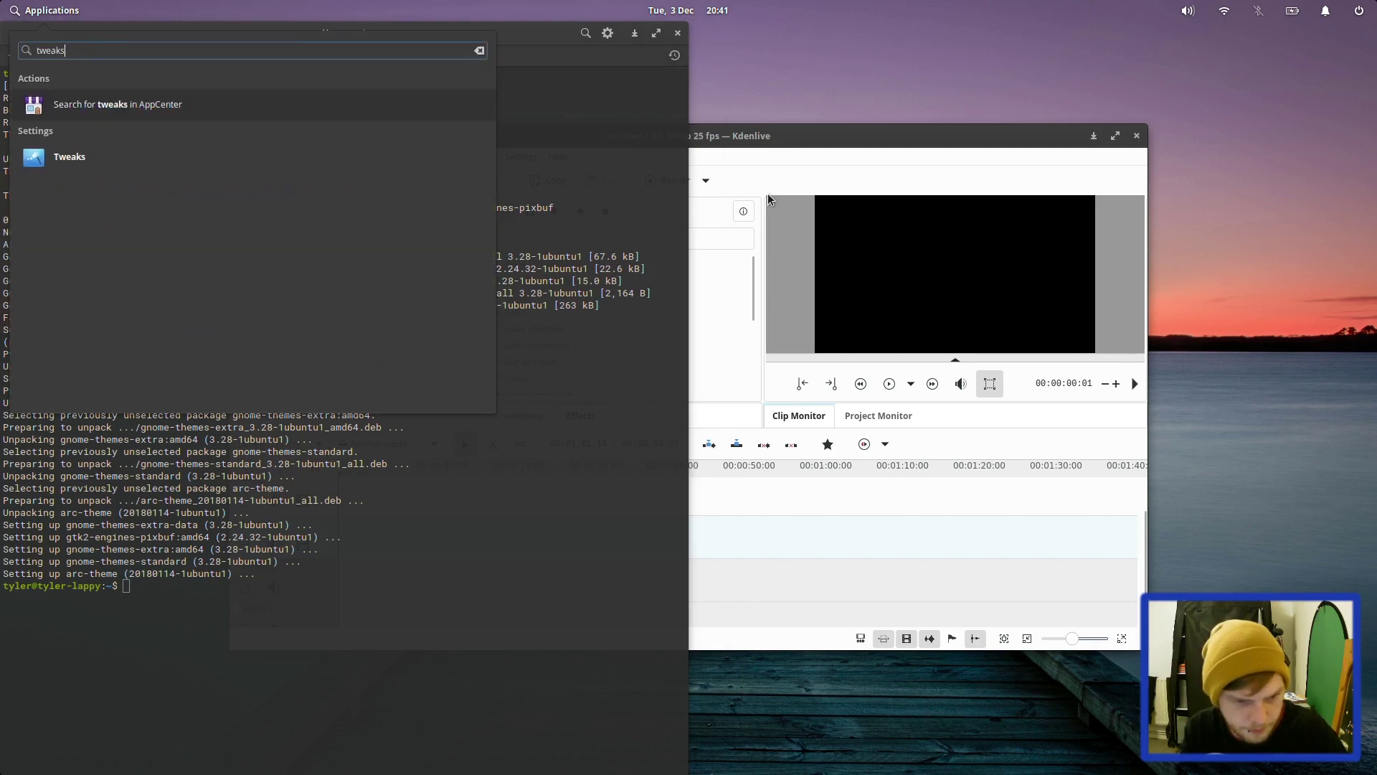
key(Down)
key(Return)
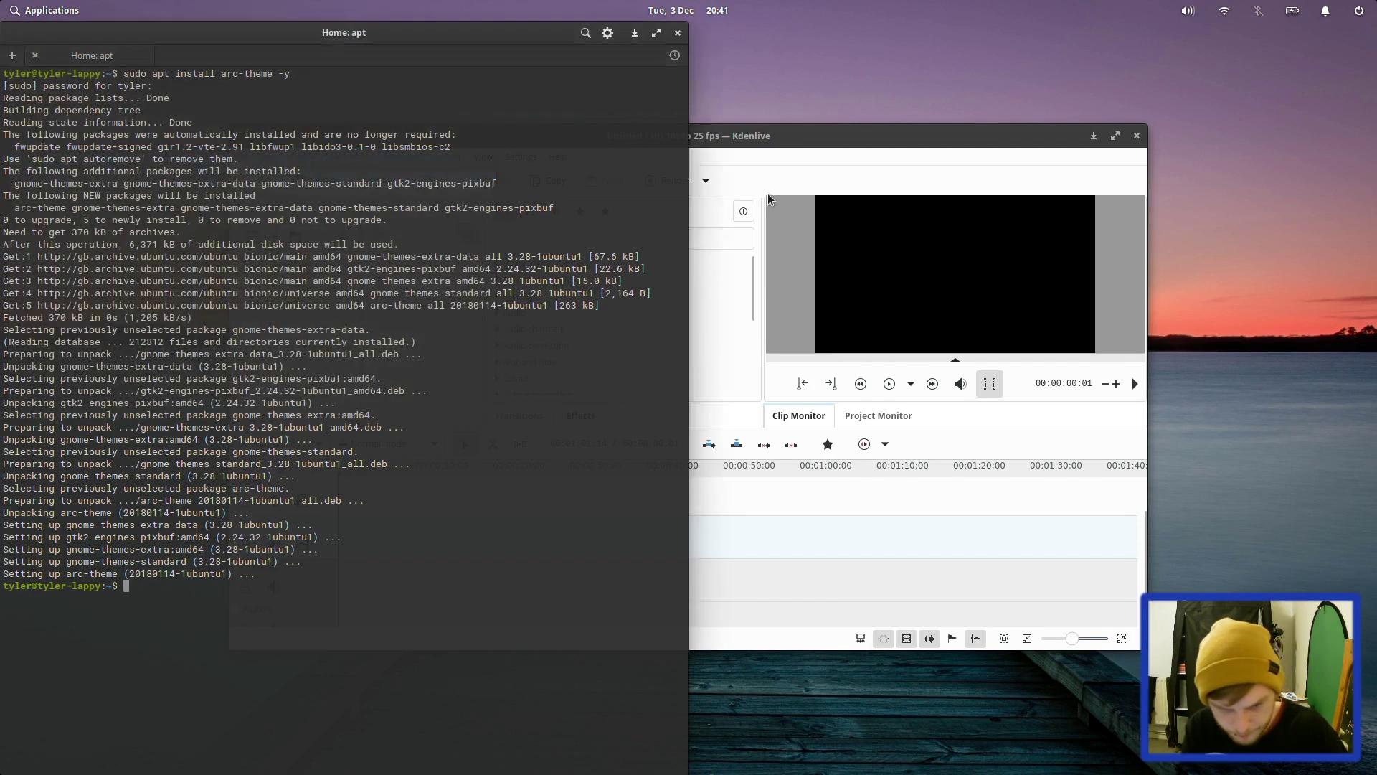
click(589, 234)
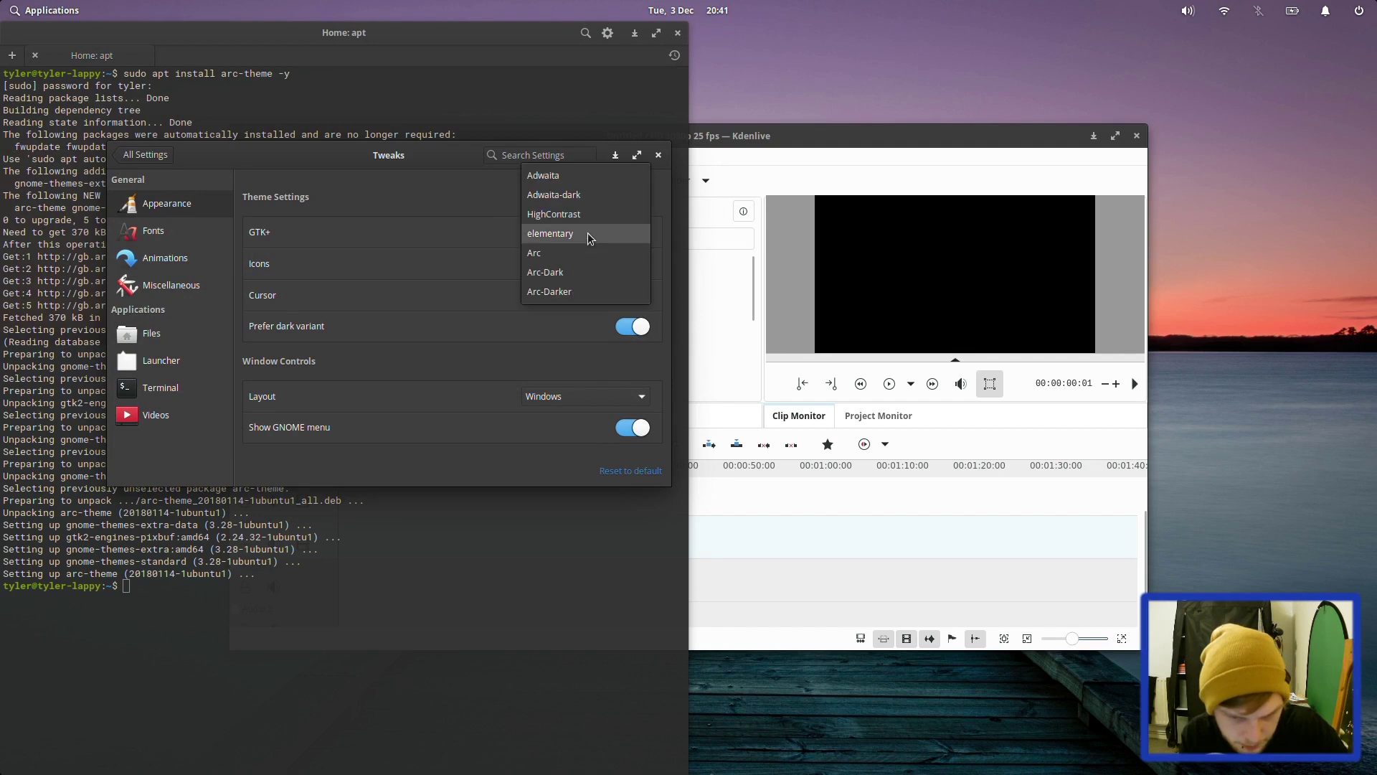
click(590, 271)
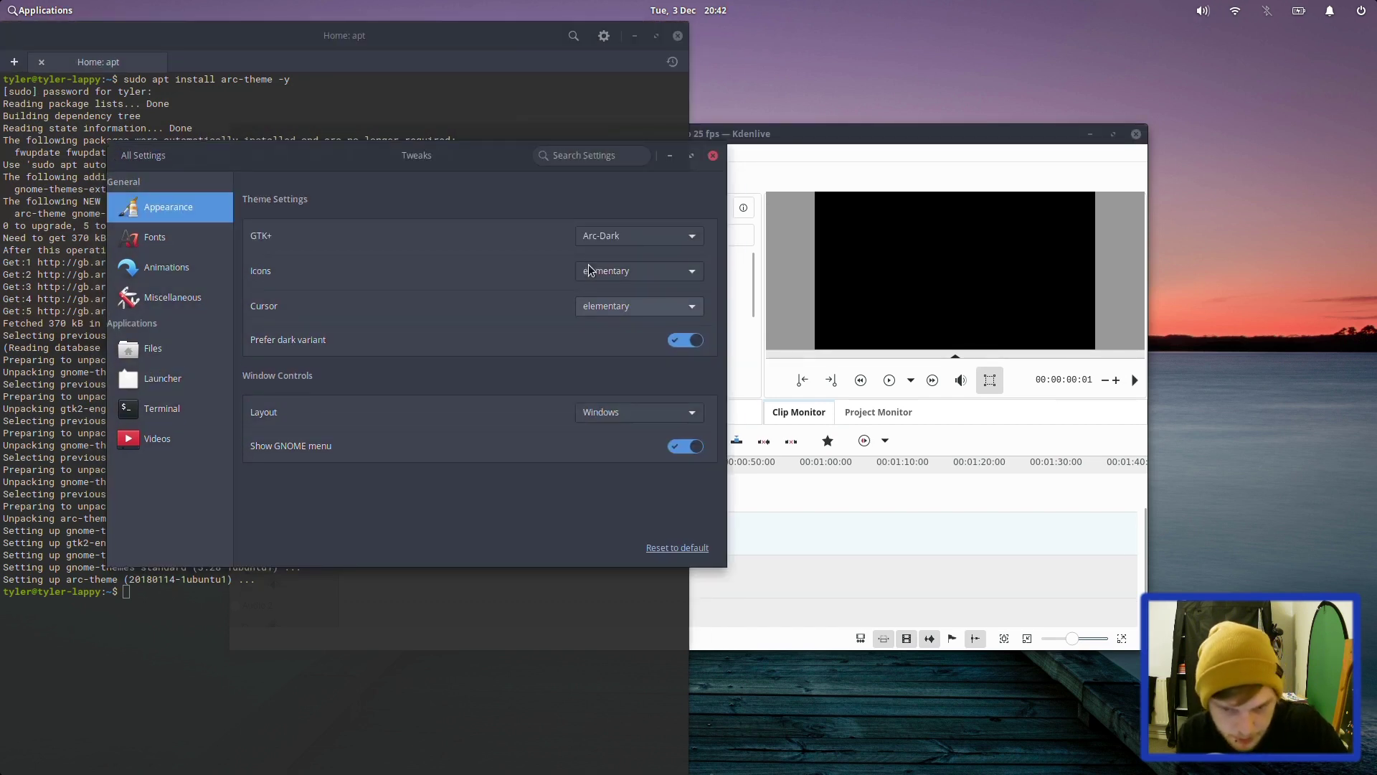
Rearrange Kdenlive and the terminal down-right so the Tweaks window is visible on top
click(794, 148)
click(493, 69)
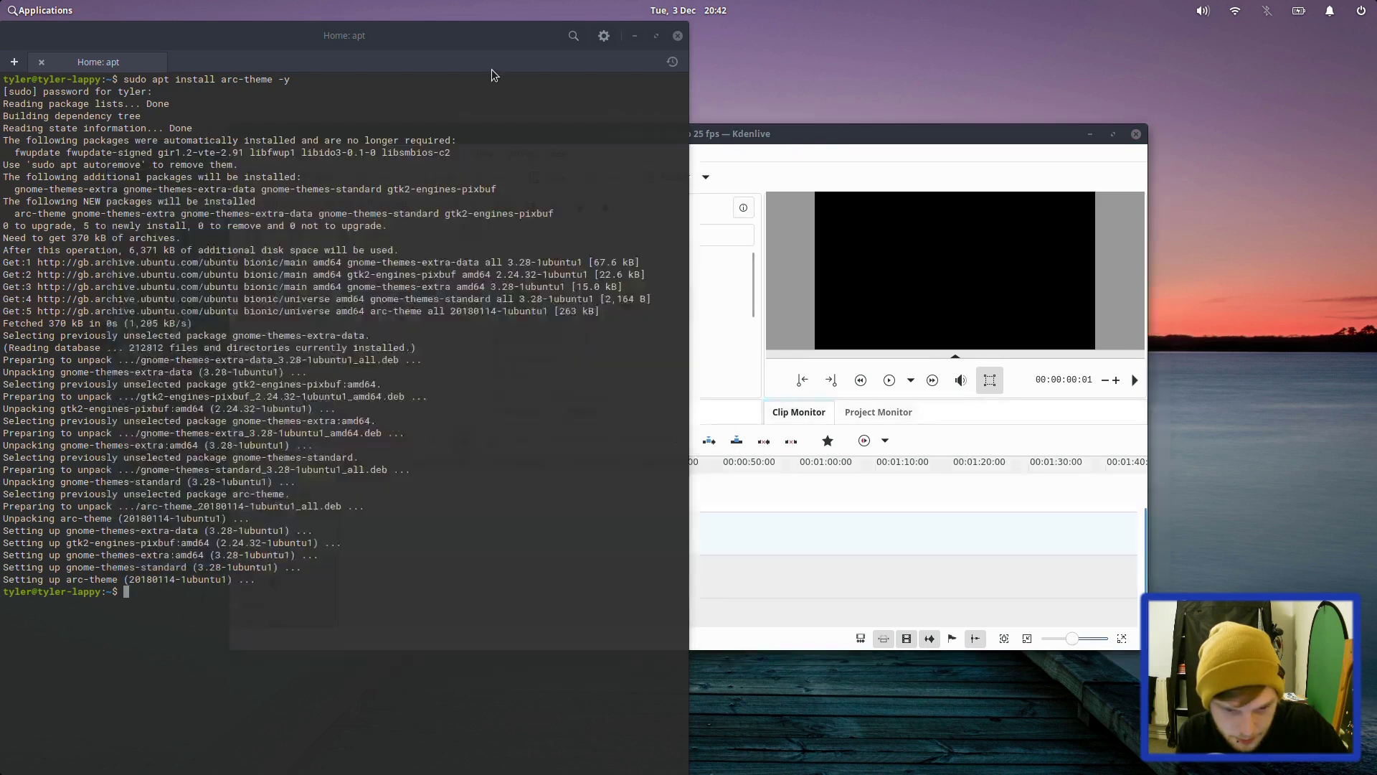
drag(430, 29, 860, 143)
click(193, 167)
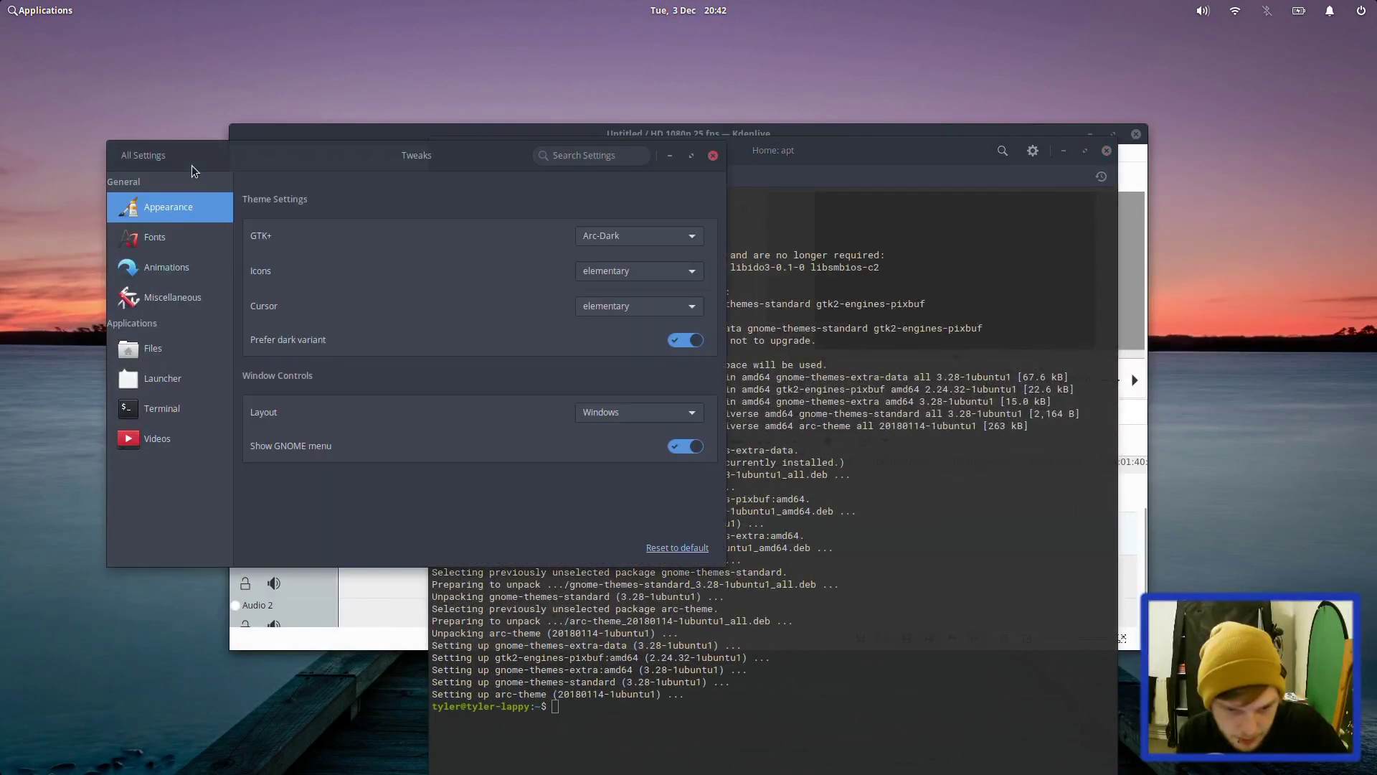
Launch the Code editor to see it in the Arc-Dark theme
click(21, 4)
text(code)
key(Return)
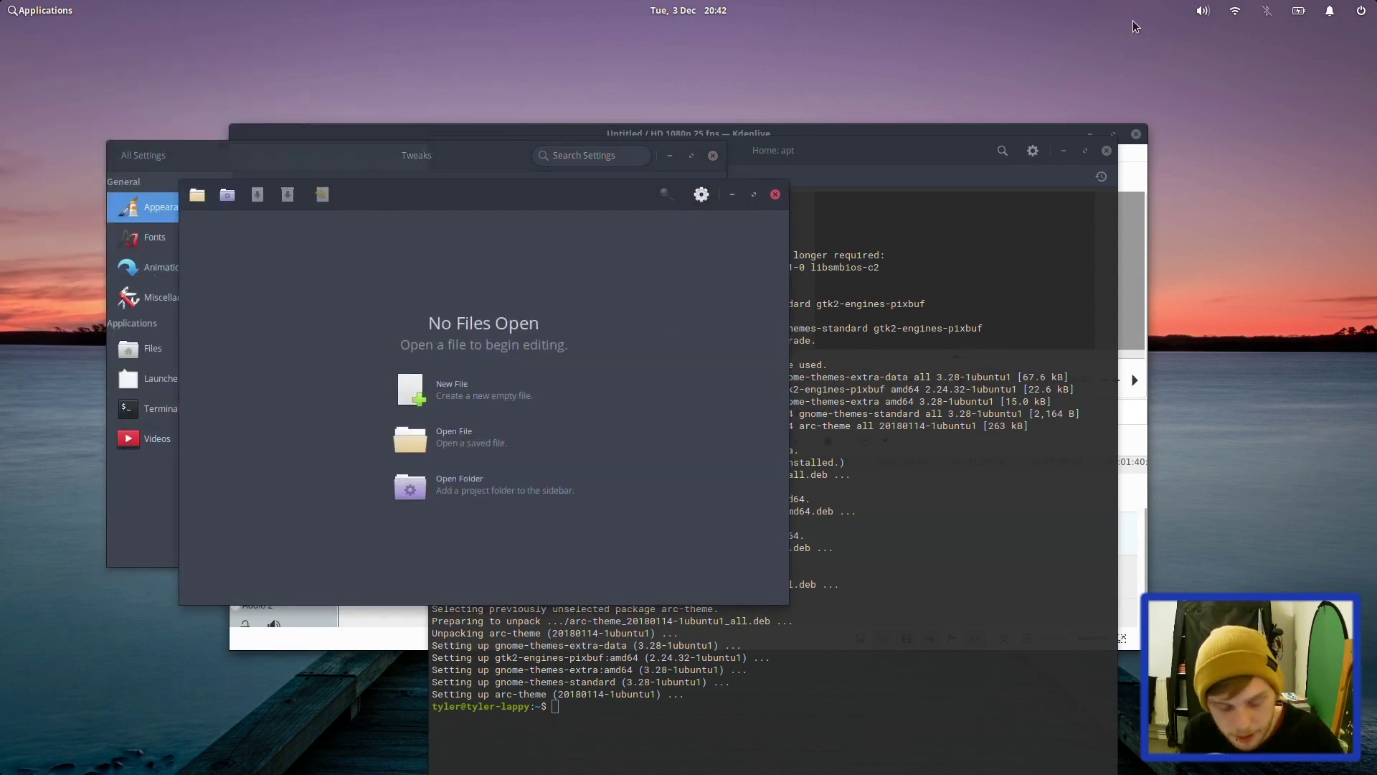
Close Kdenlive, relaunch it to inspect the dark styling, then close it again
click(1146, 363)
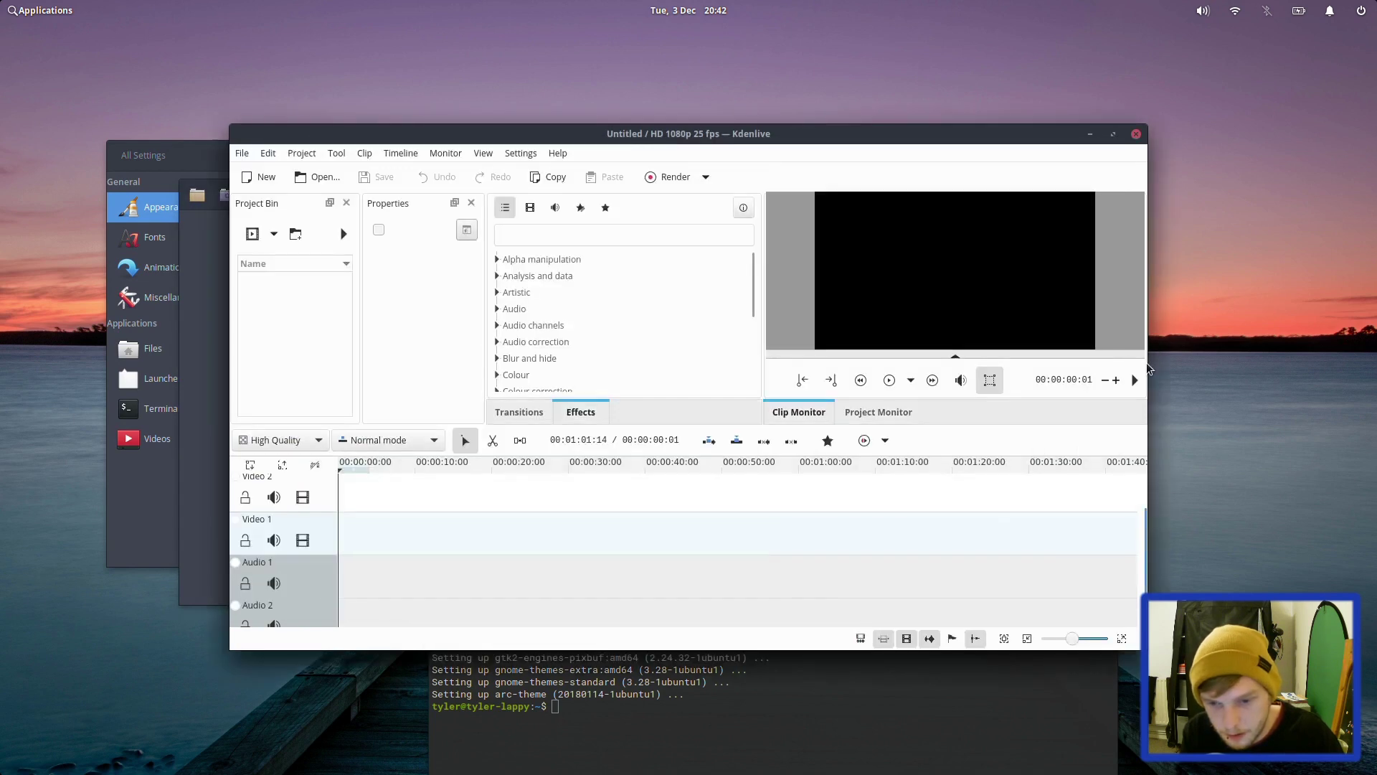
click(1135, 134)
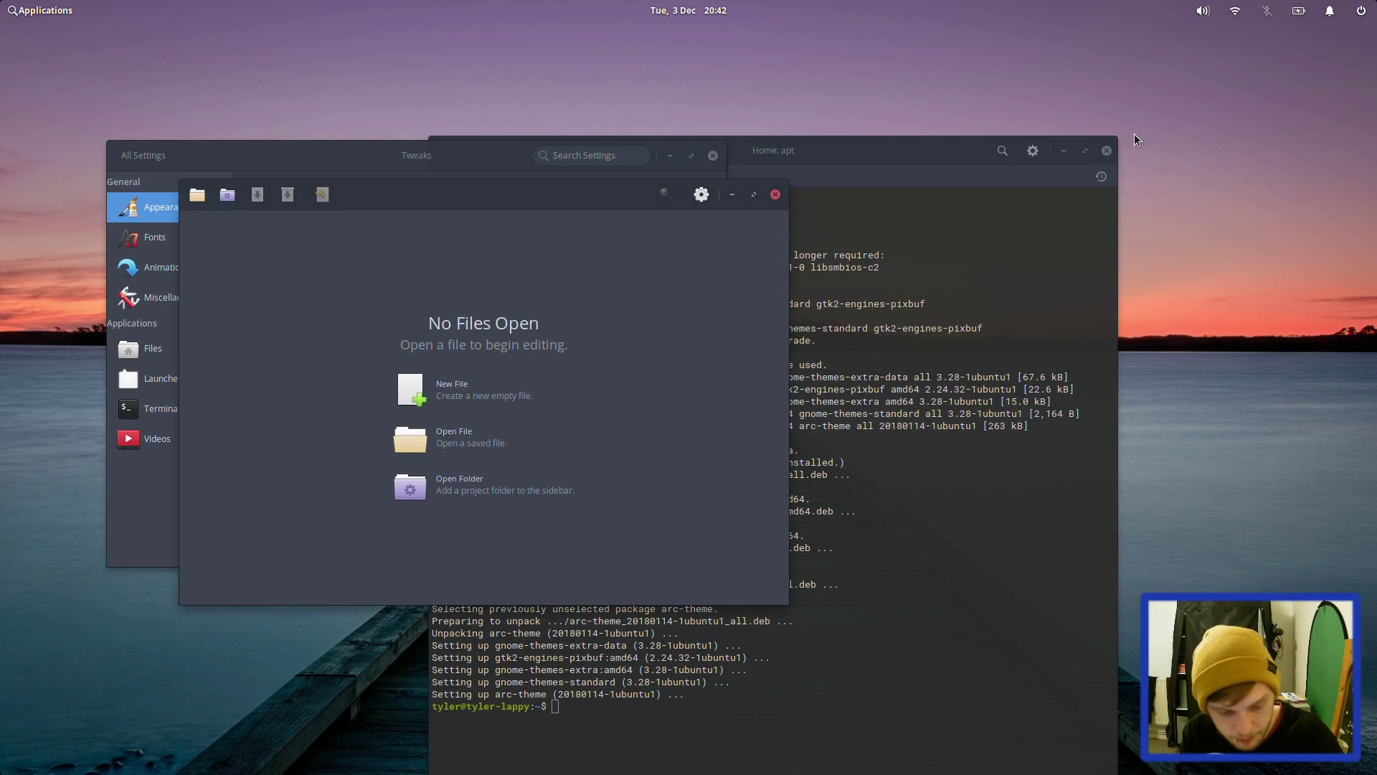
key(super)
text(kdenlive)
key(Return)
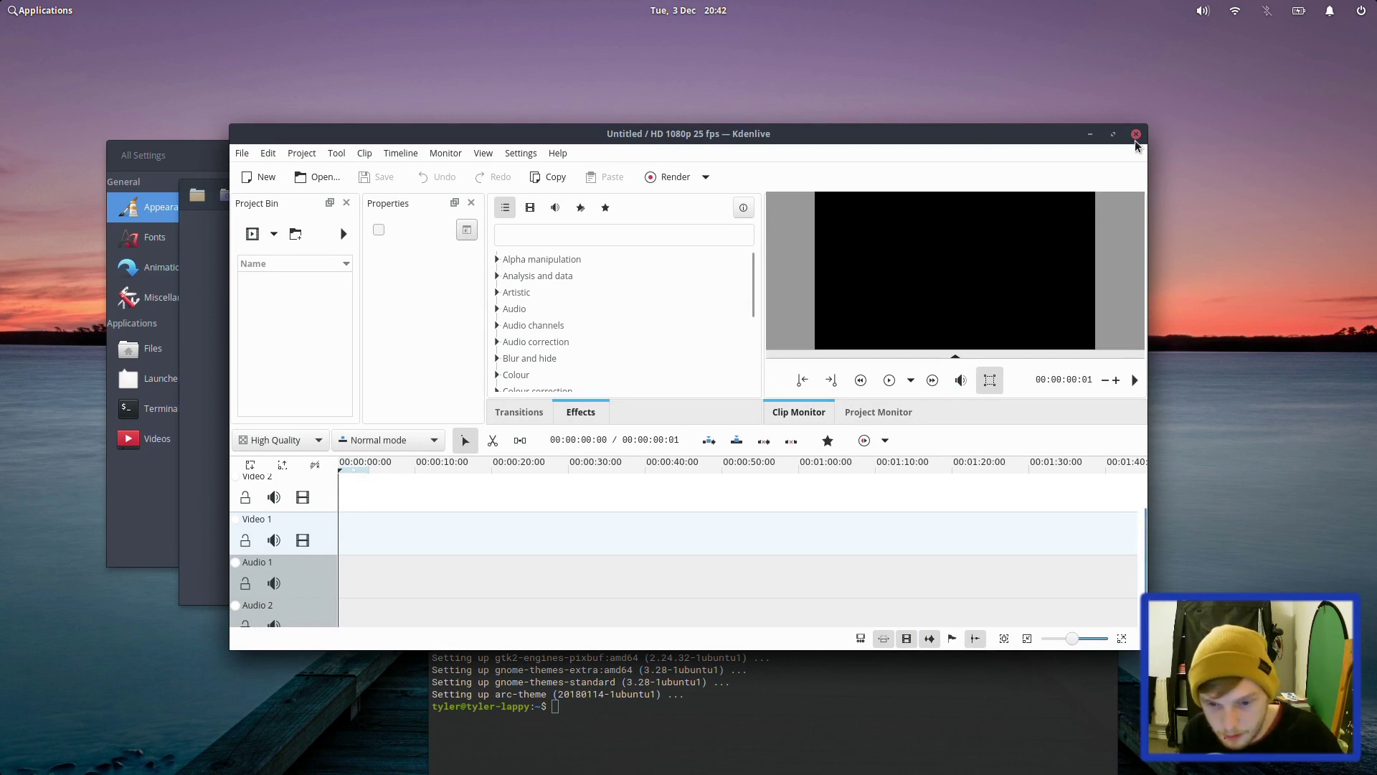
click(1136, 135)
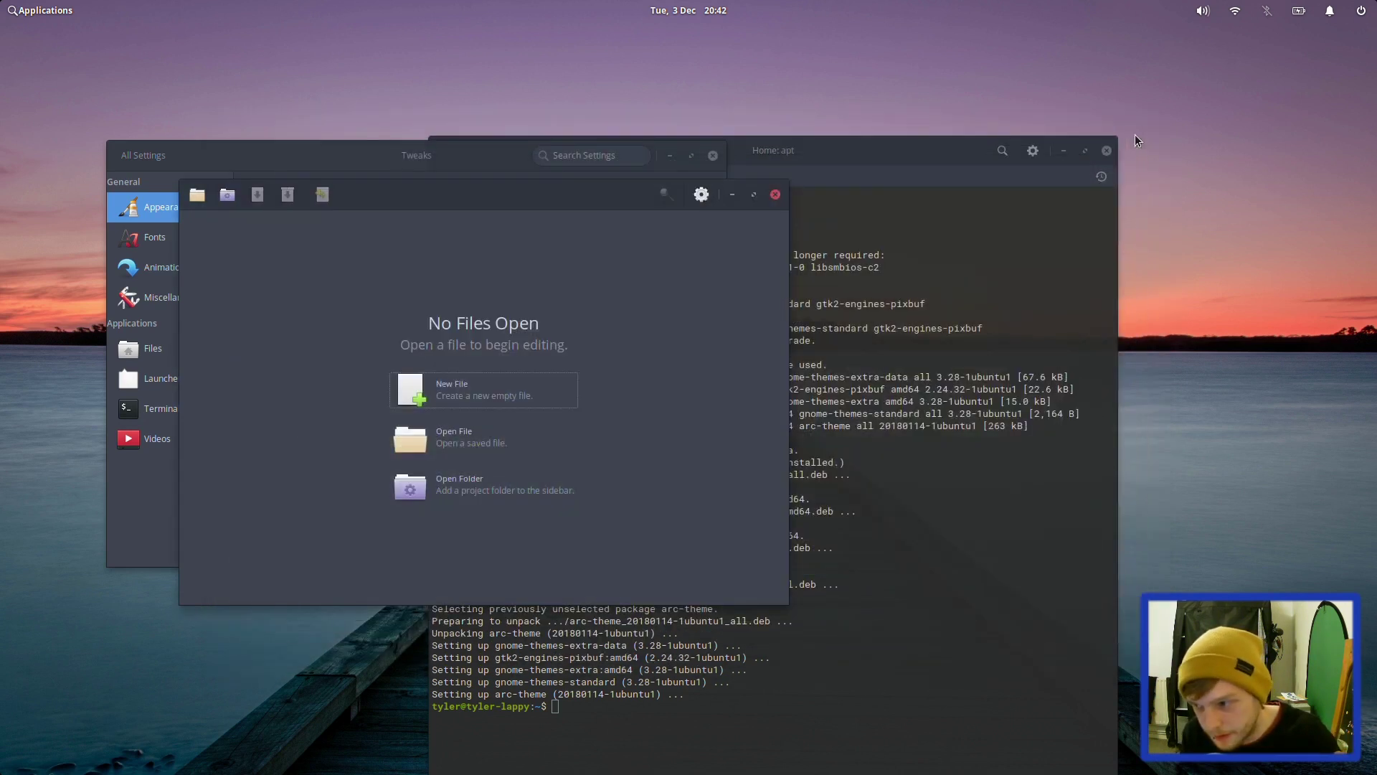
Launch GIMP from the application launcher
click(2, 7)
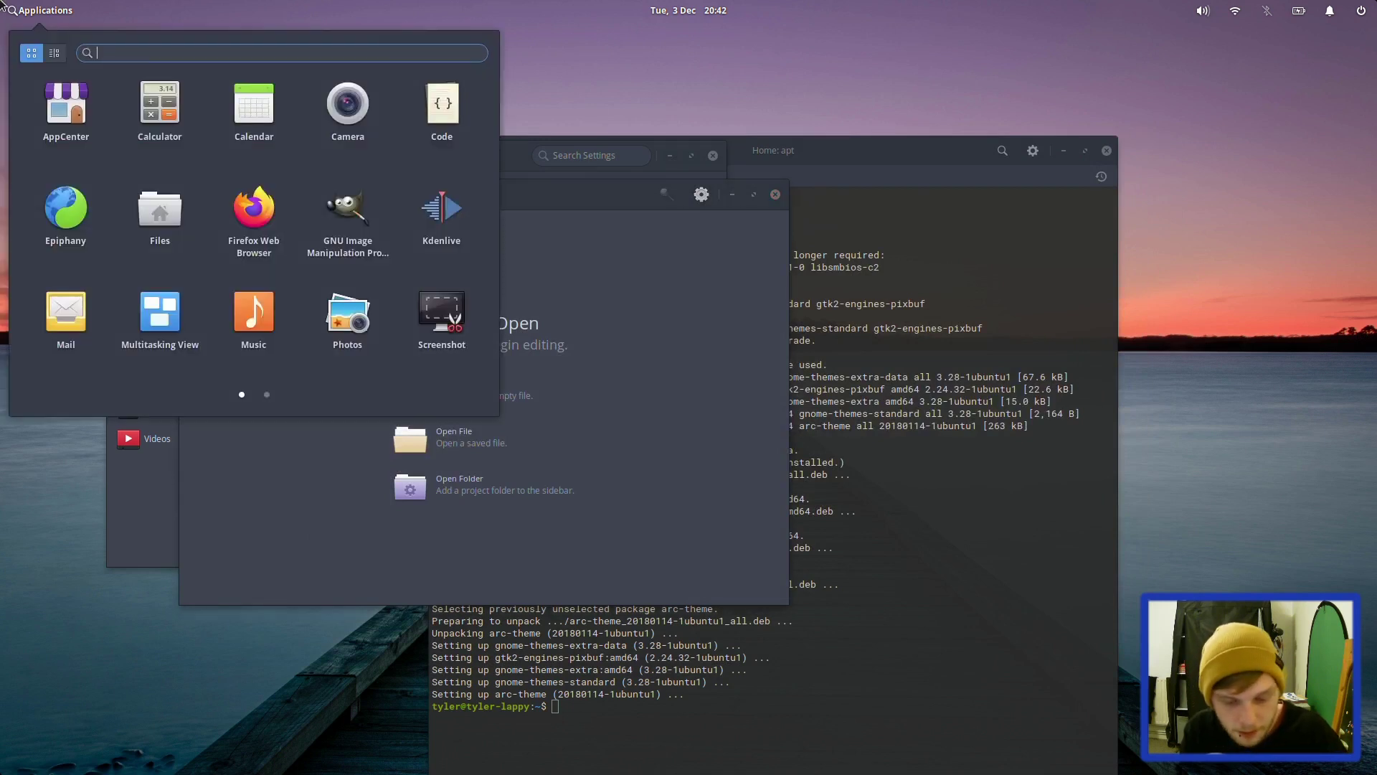
text(gimp)
key(Return)
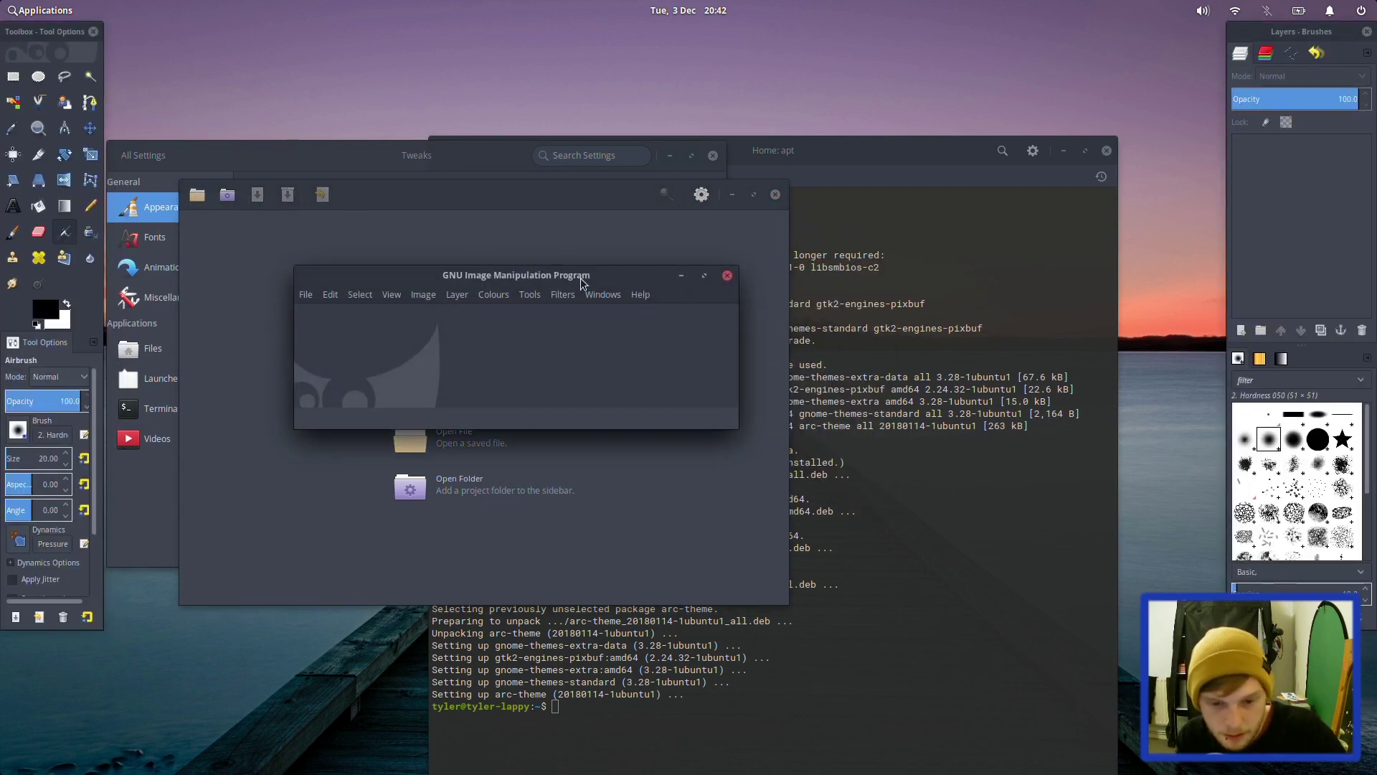
Switch GIMP to Single-Window Mode, move its window up-left, then close GIMP
click(603, 295)
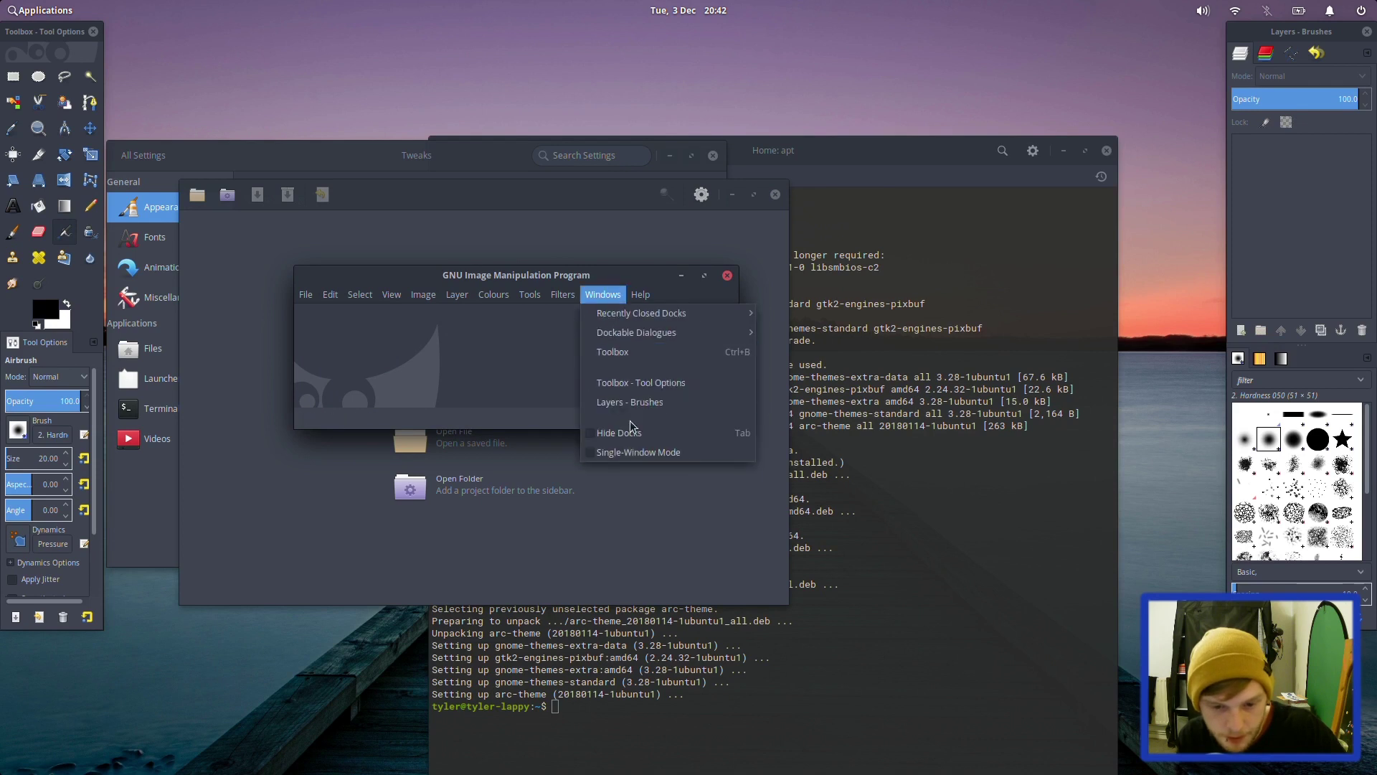
click(641, 450)
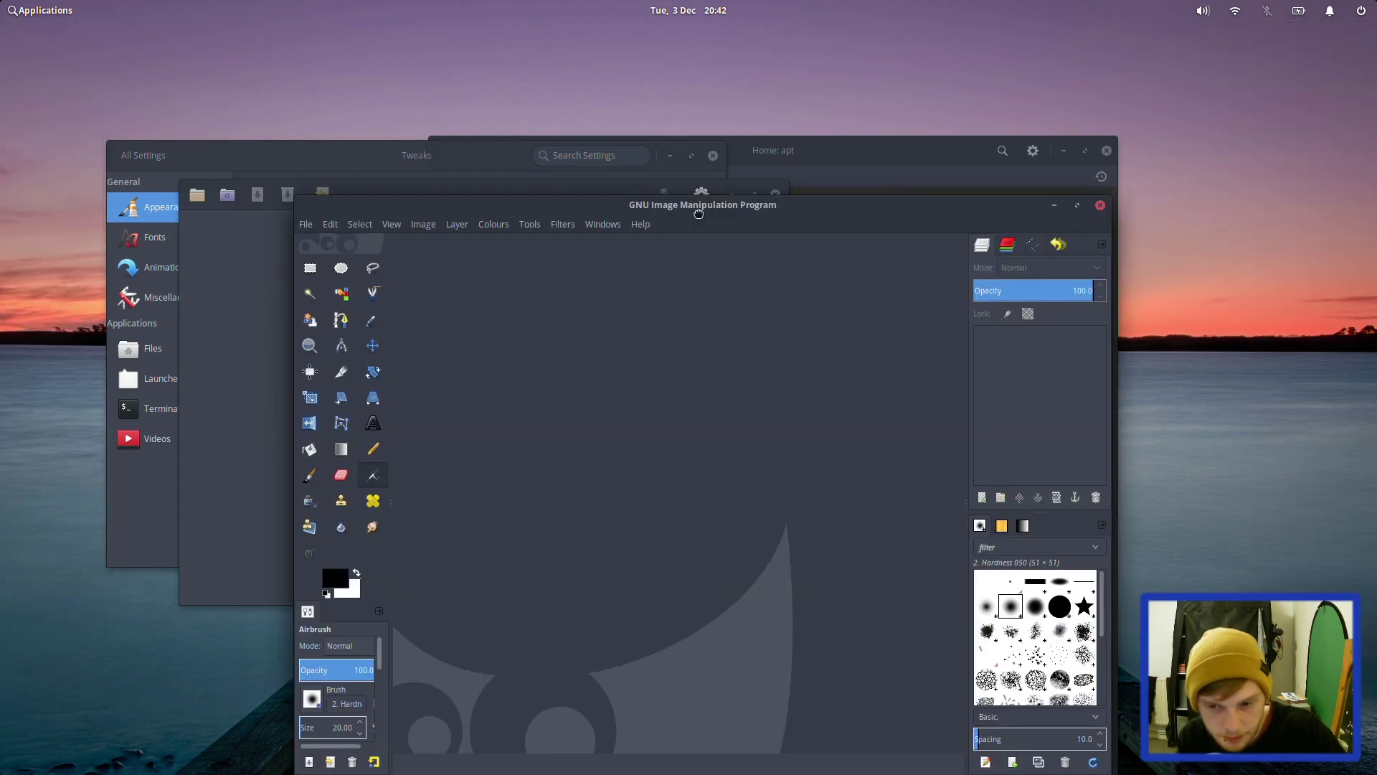
drag(700, 208, 599, 77)
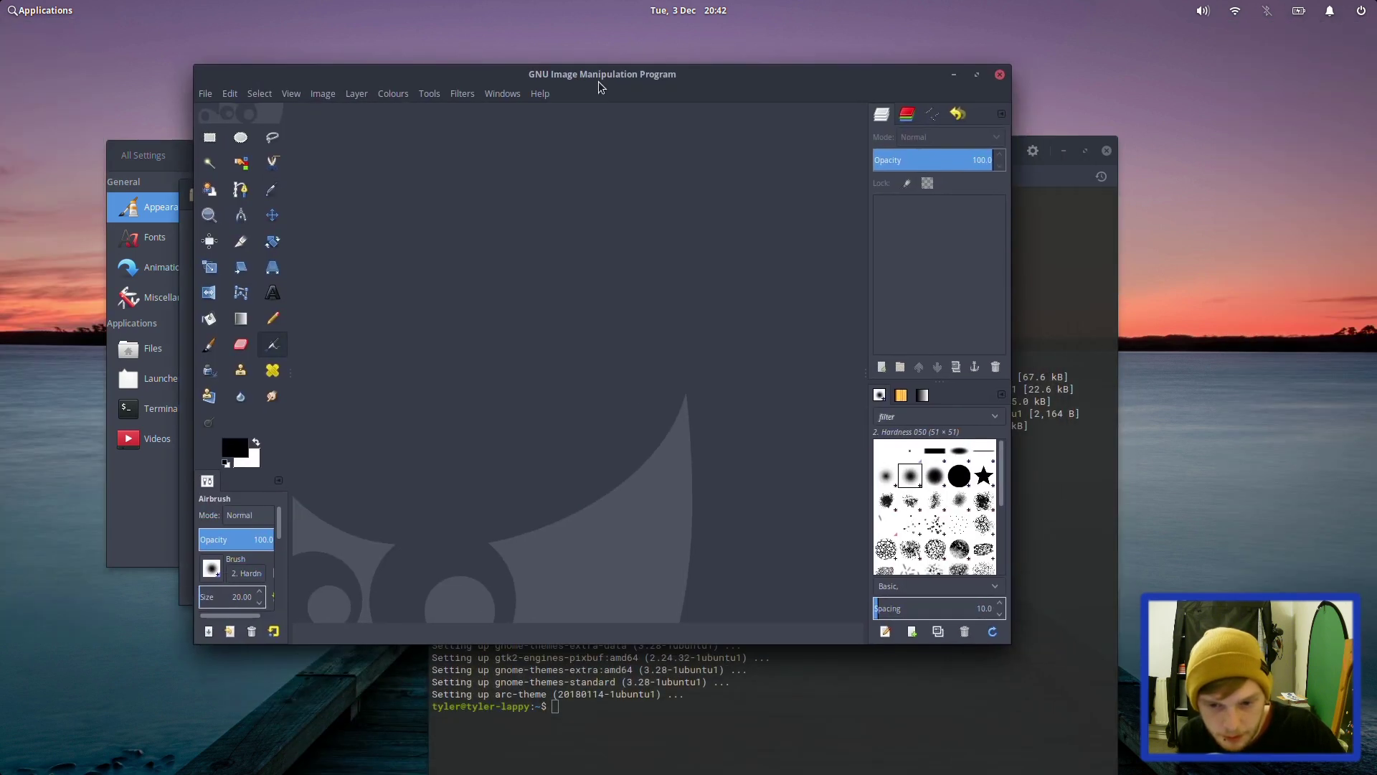
click(999, 75)
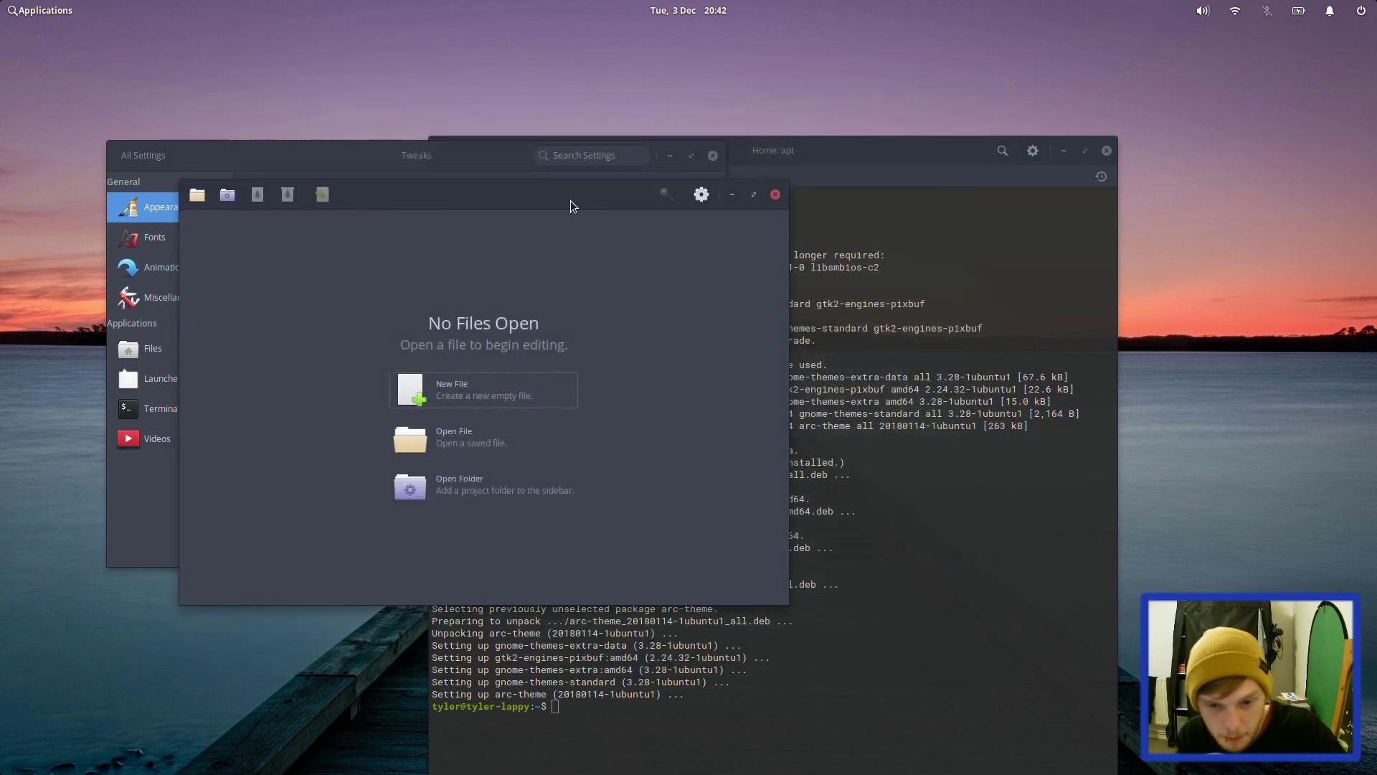
Drag the Code editor right to uncover Tweaks, then check another workspace and the bare desktop before restoring windows
drag(571, 206, 931, 143)
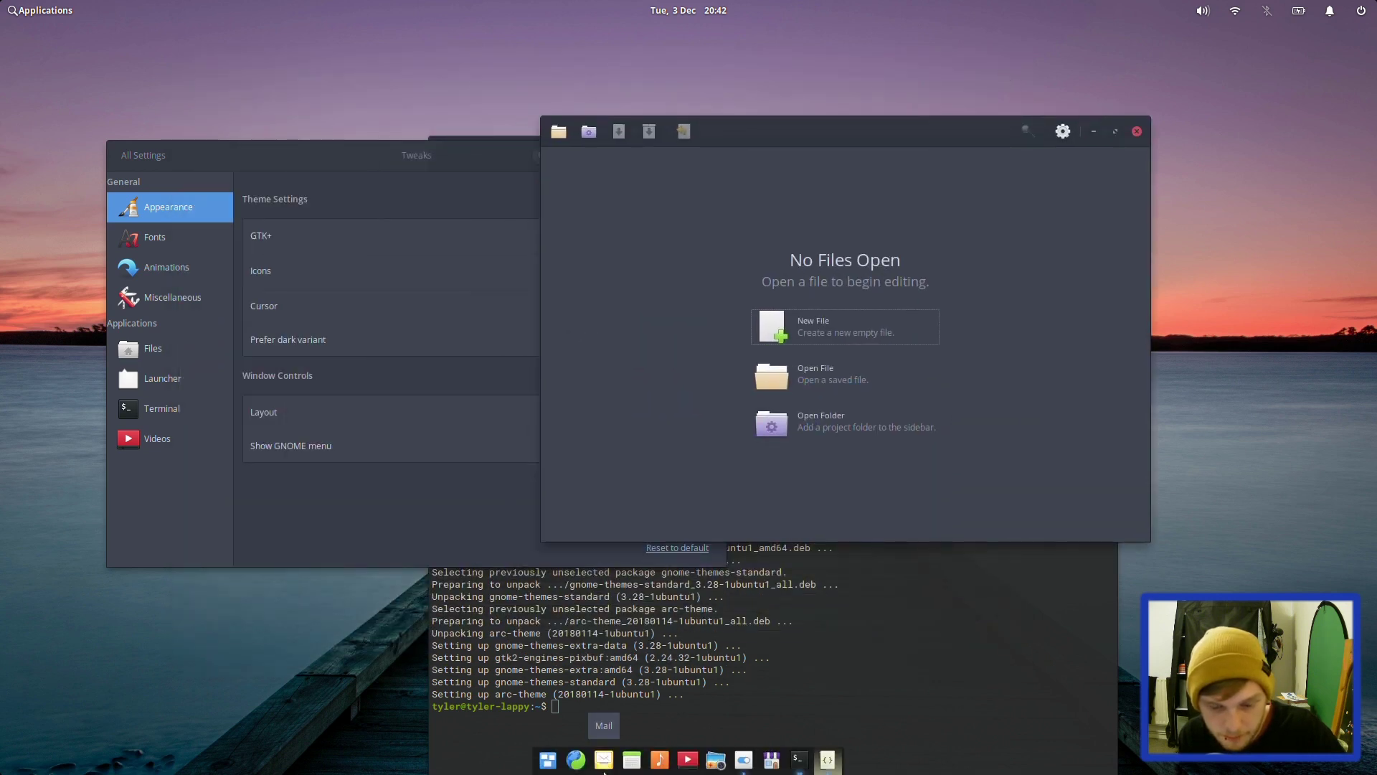
key(super+Right)
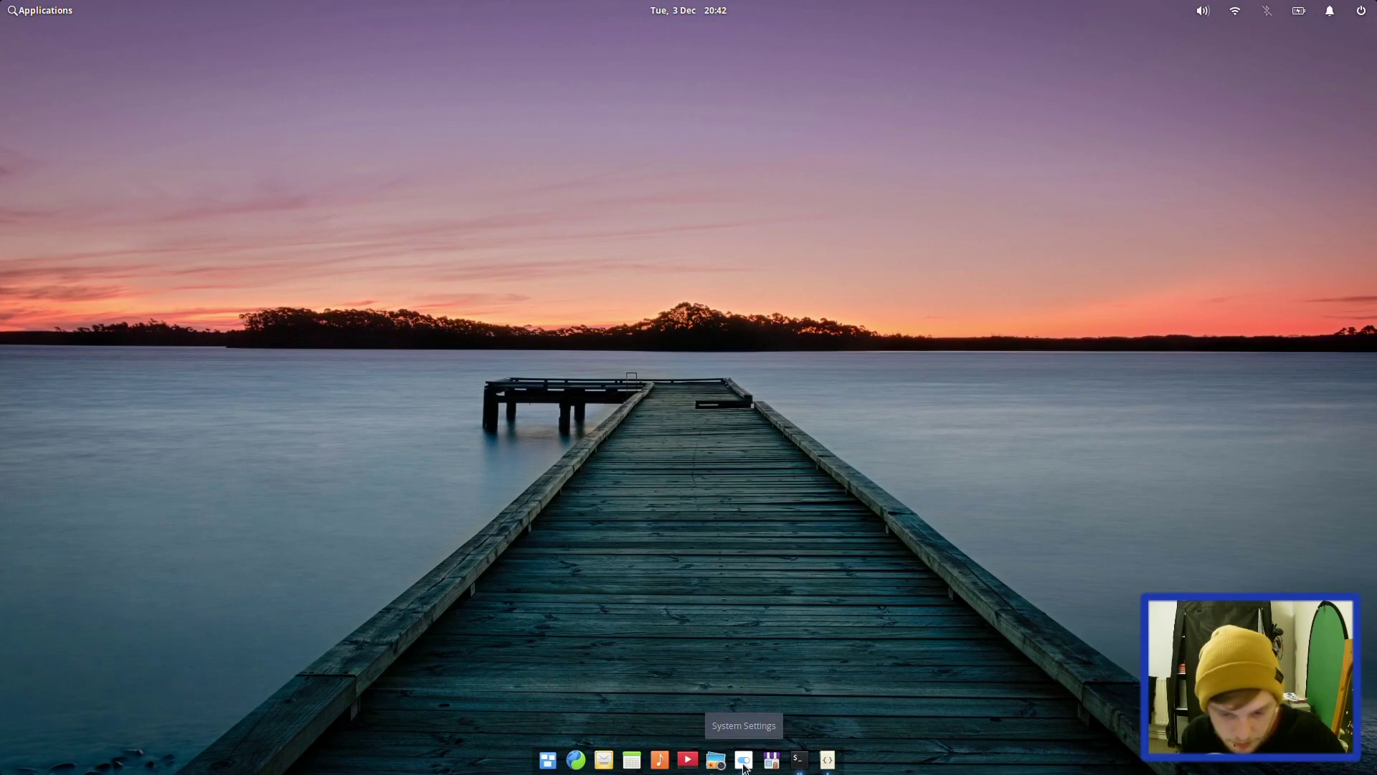
click(744, 761)
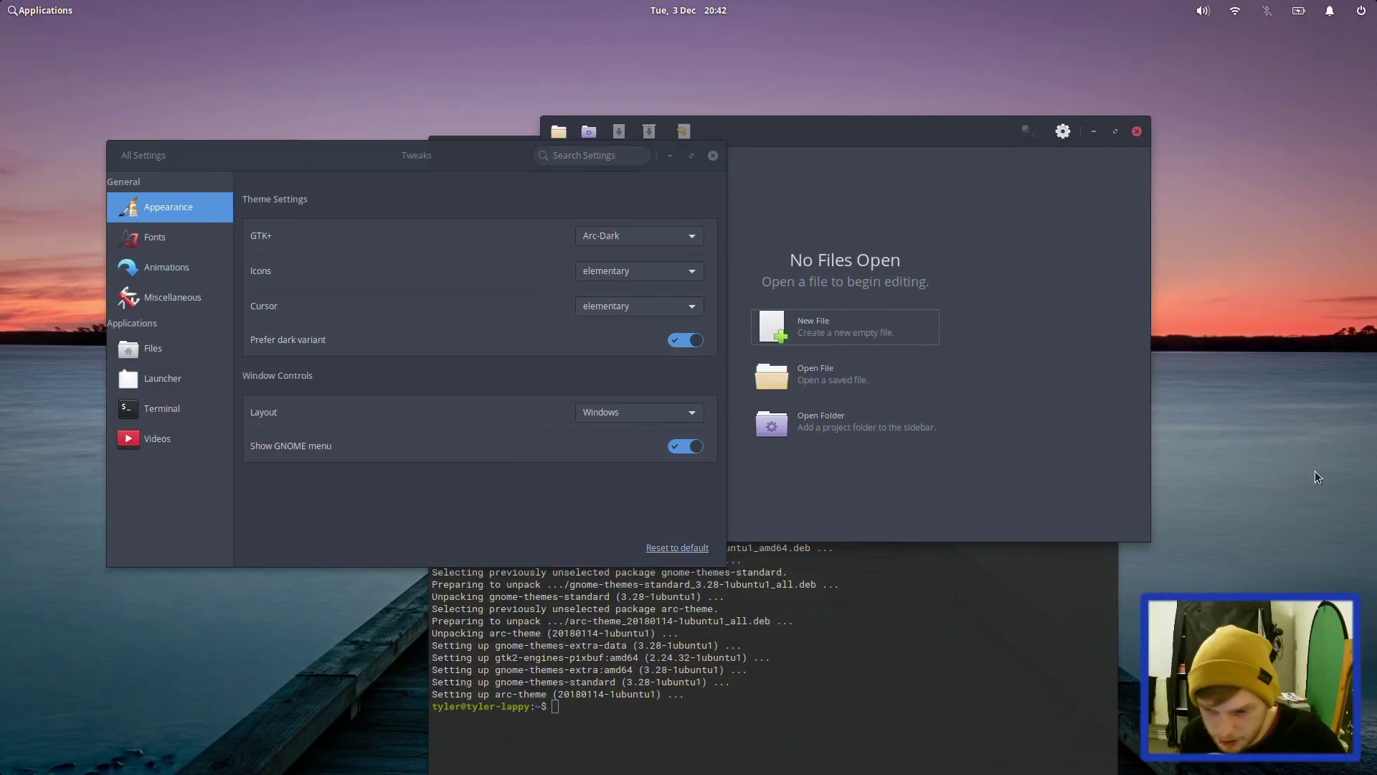
key(super+d)
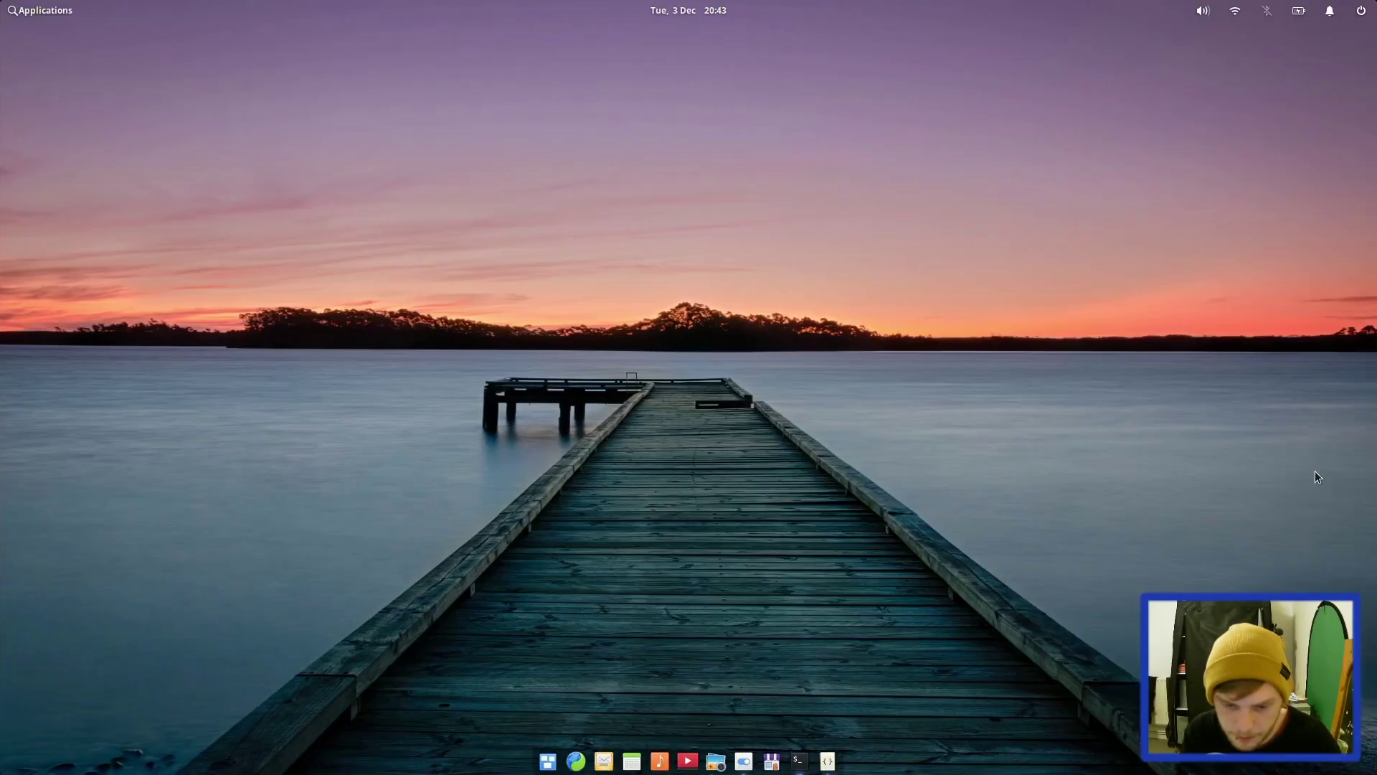
click(751, 761)
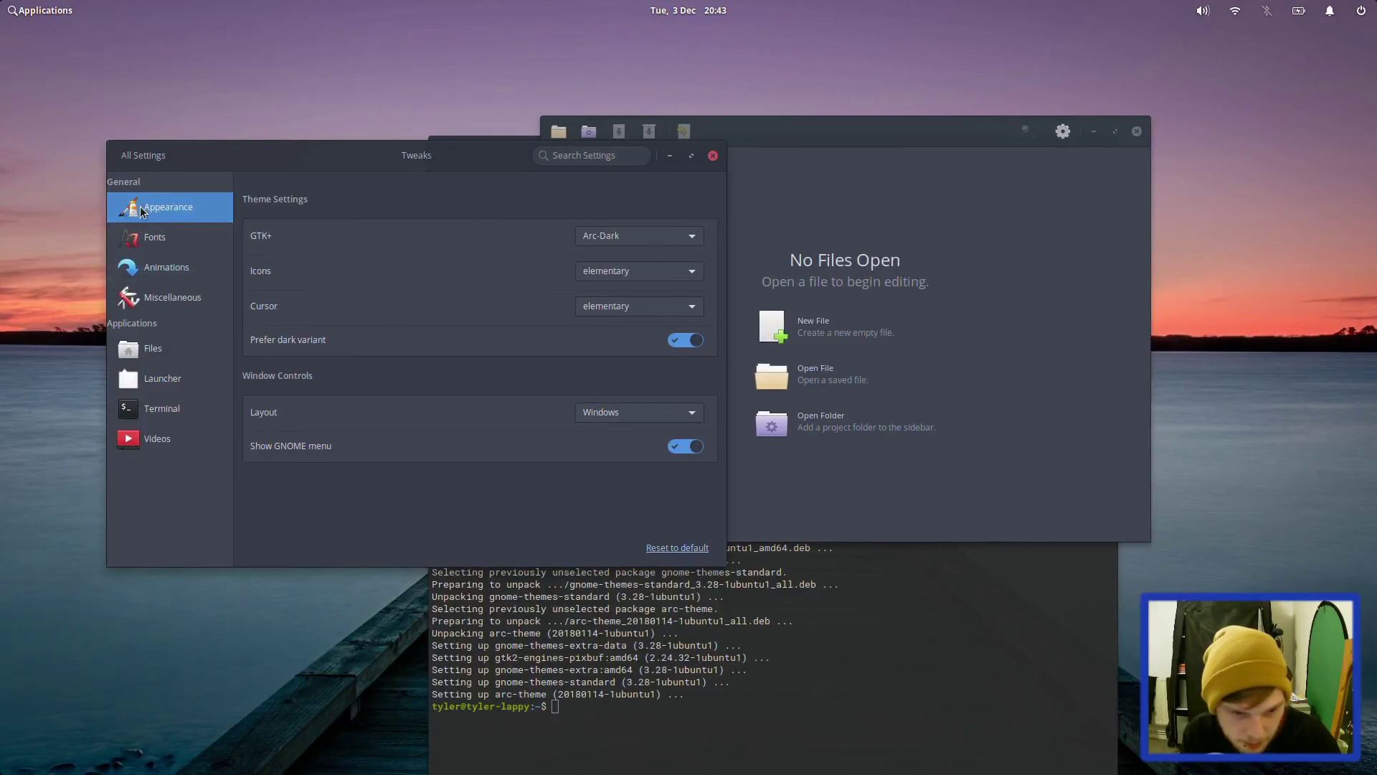
Open System Settings' Desktop page and preview the bird-and-mountain wallpaper on the desktop
click(139, 150)
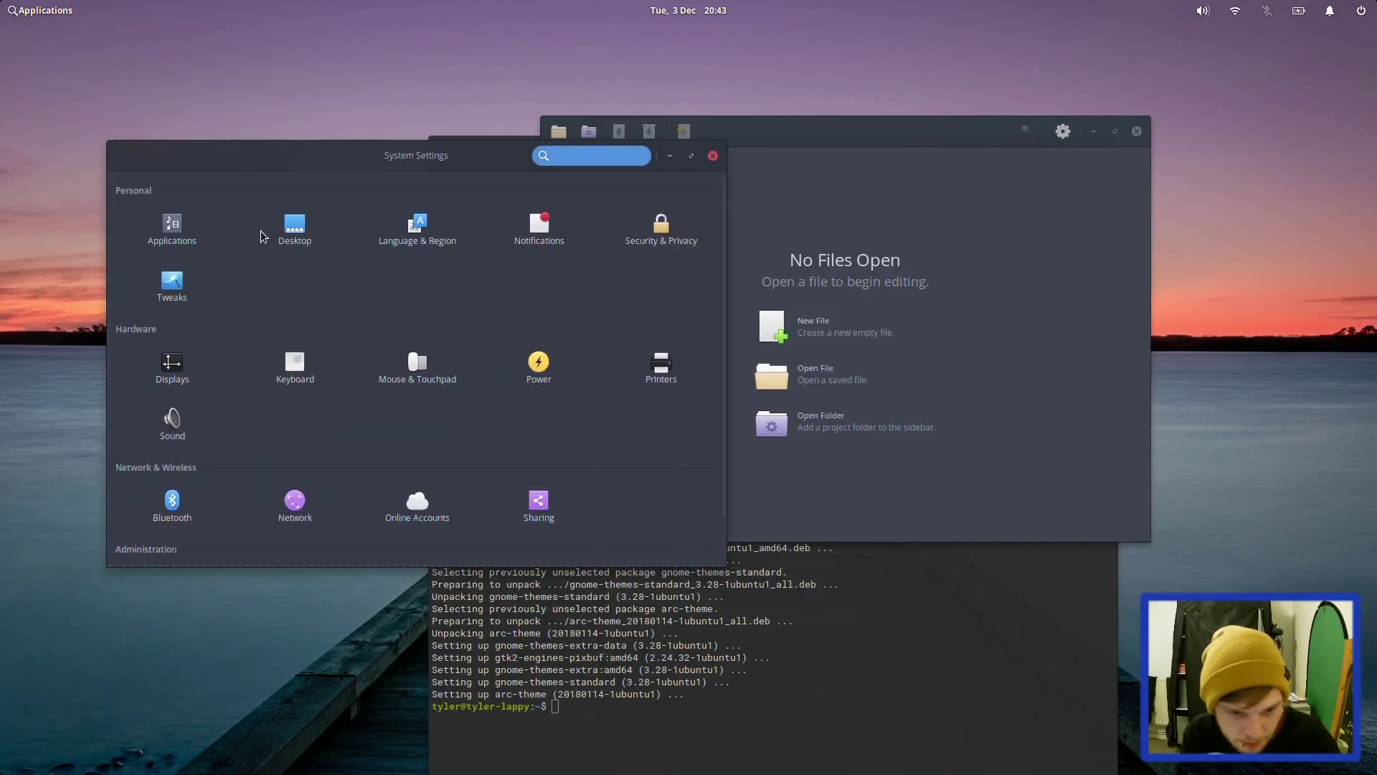
click(306, 241)
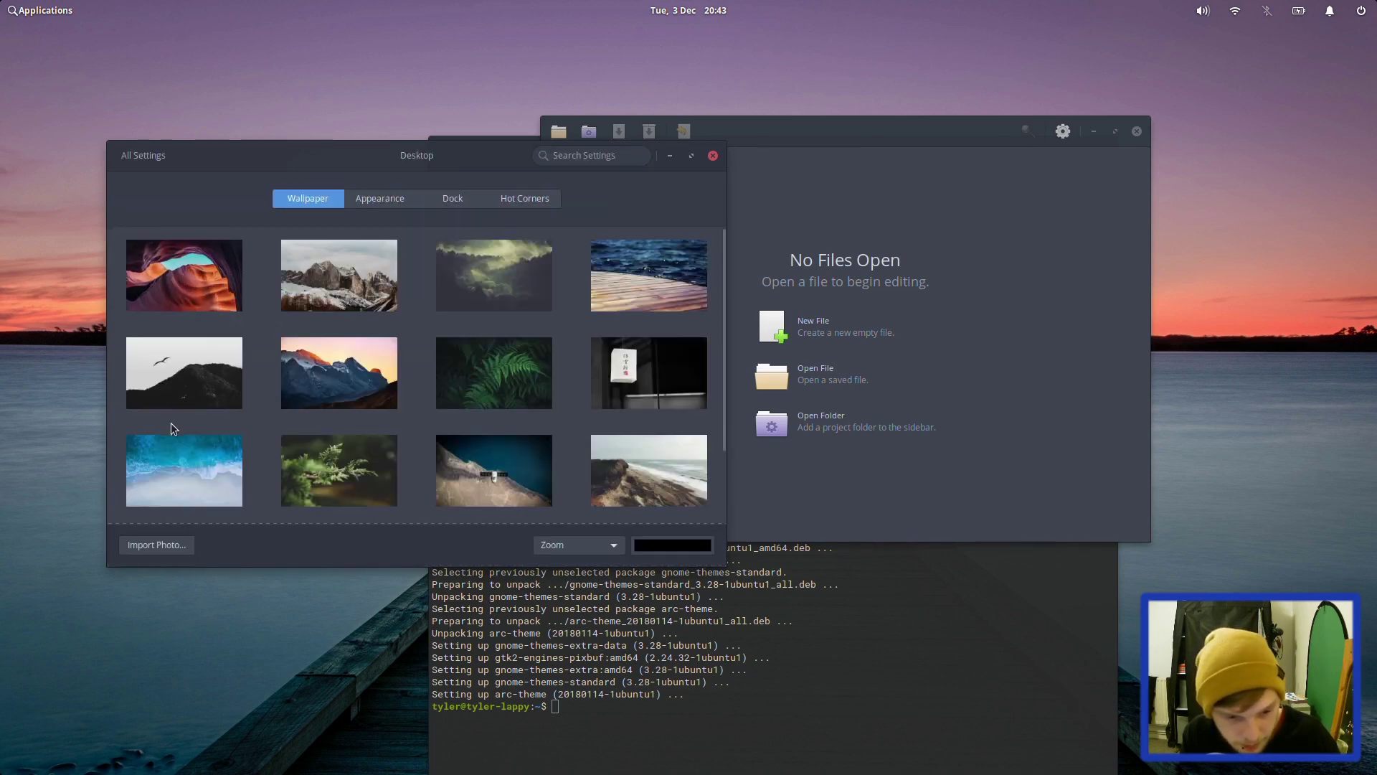
click(191, 369)
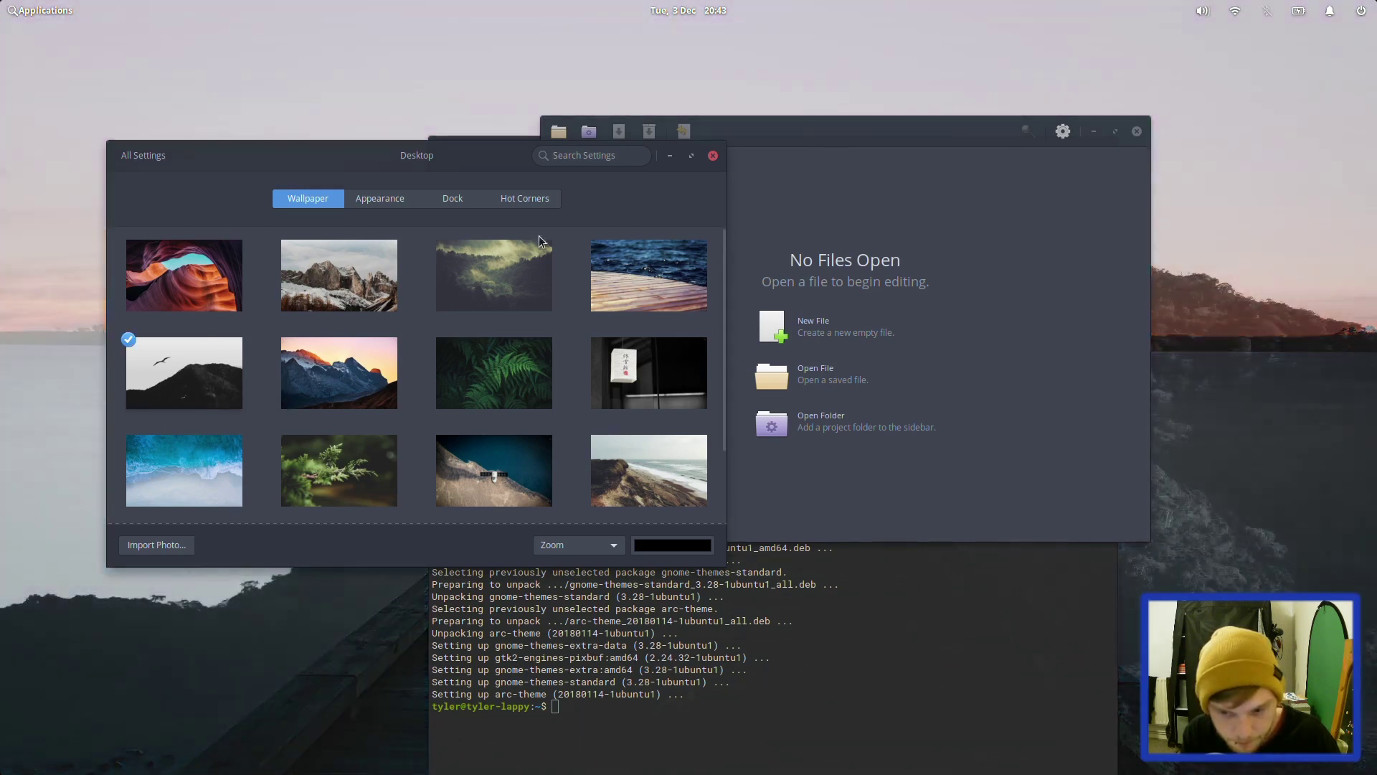
key(super+d)
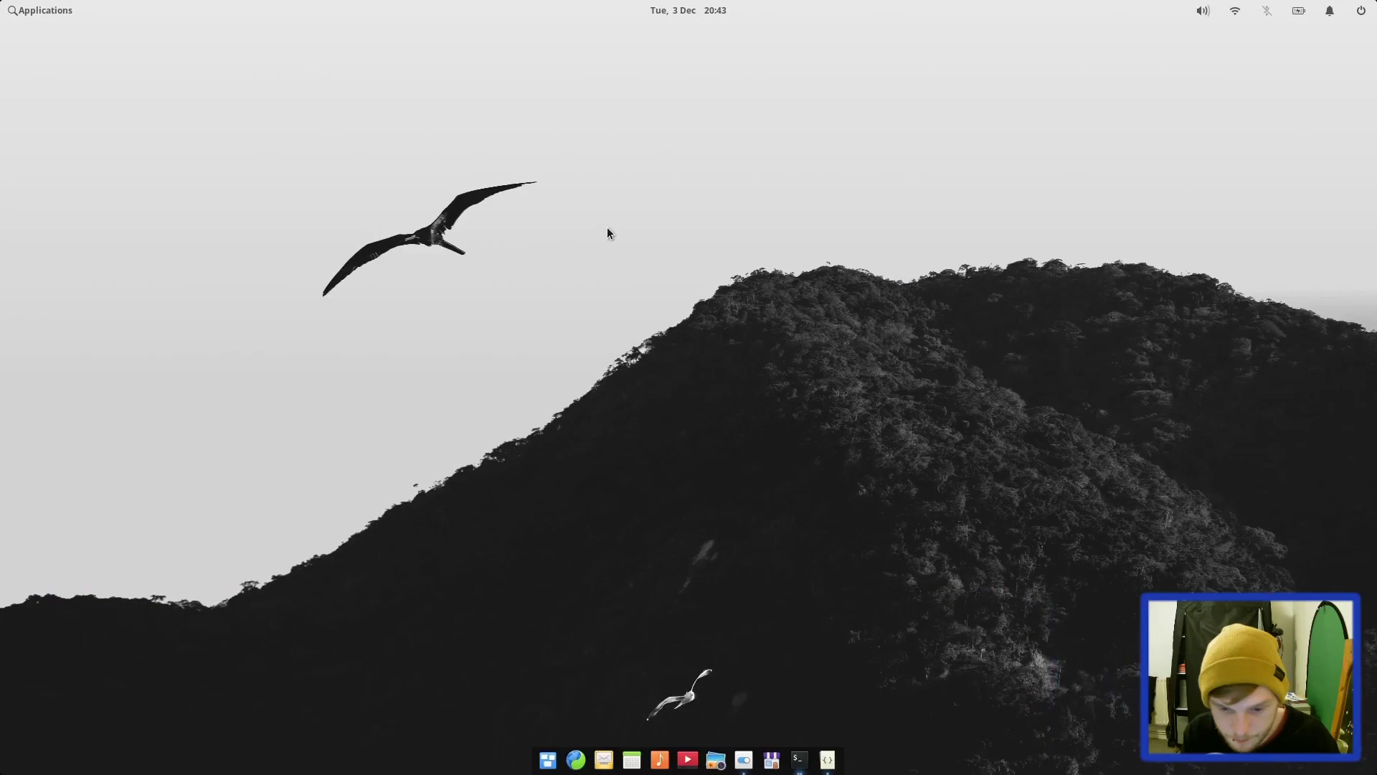
key(super+d)
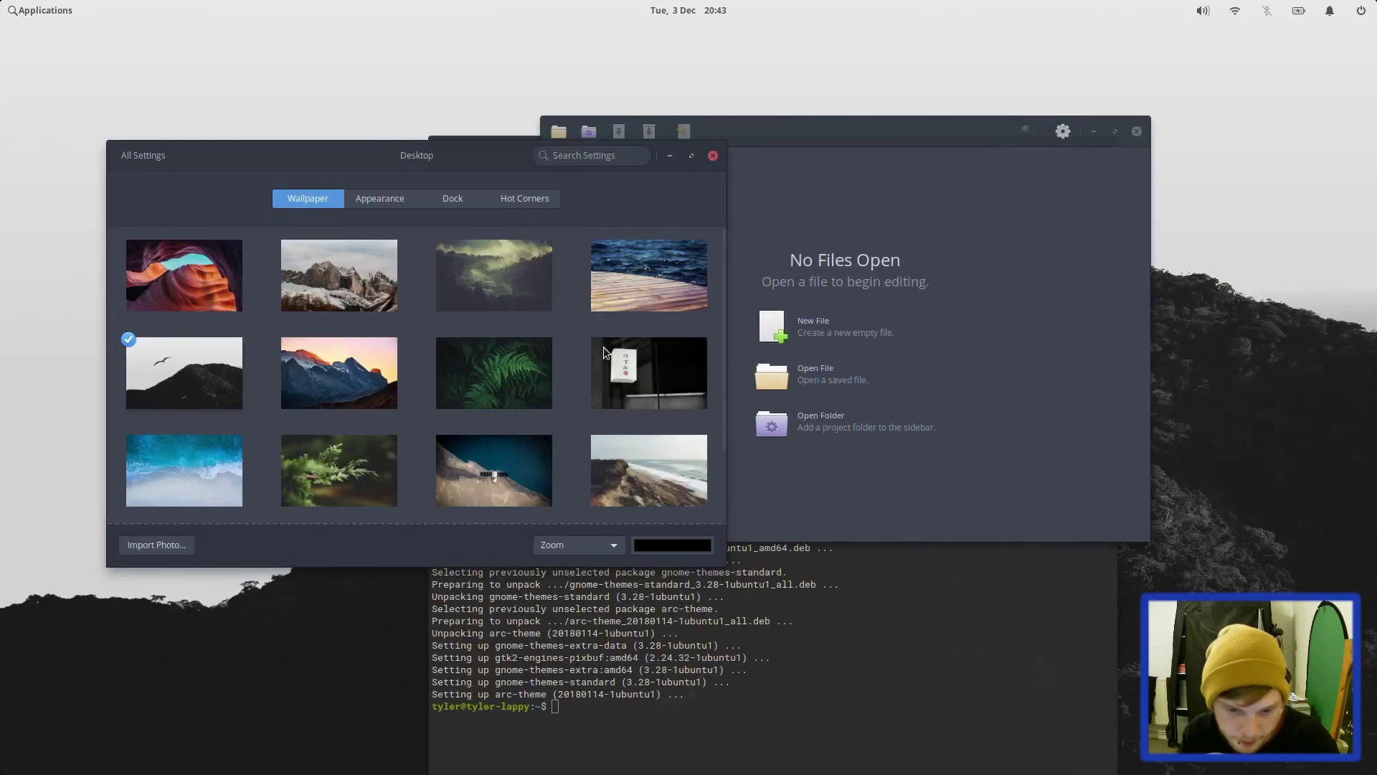
Preview the satellite wallpaper, settle on the ocean-waves photo, then bring the terminal forward
scroll(600, 392, down, 2)
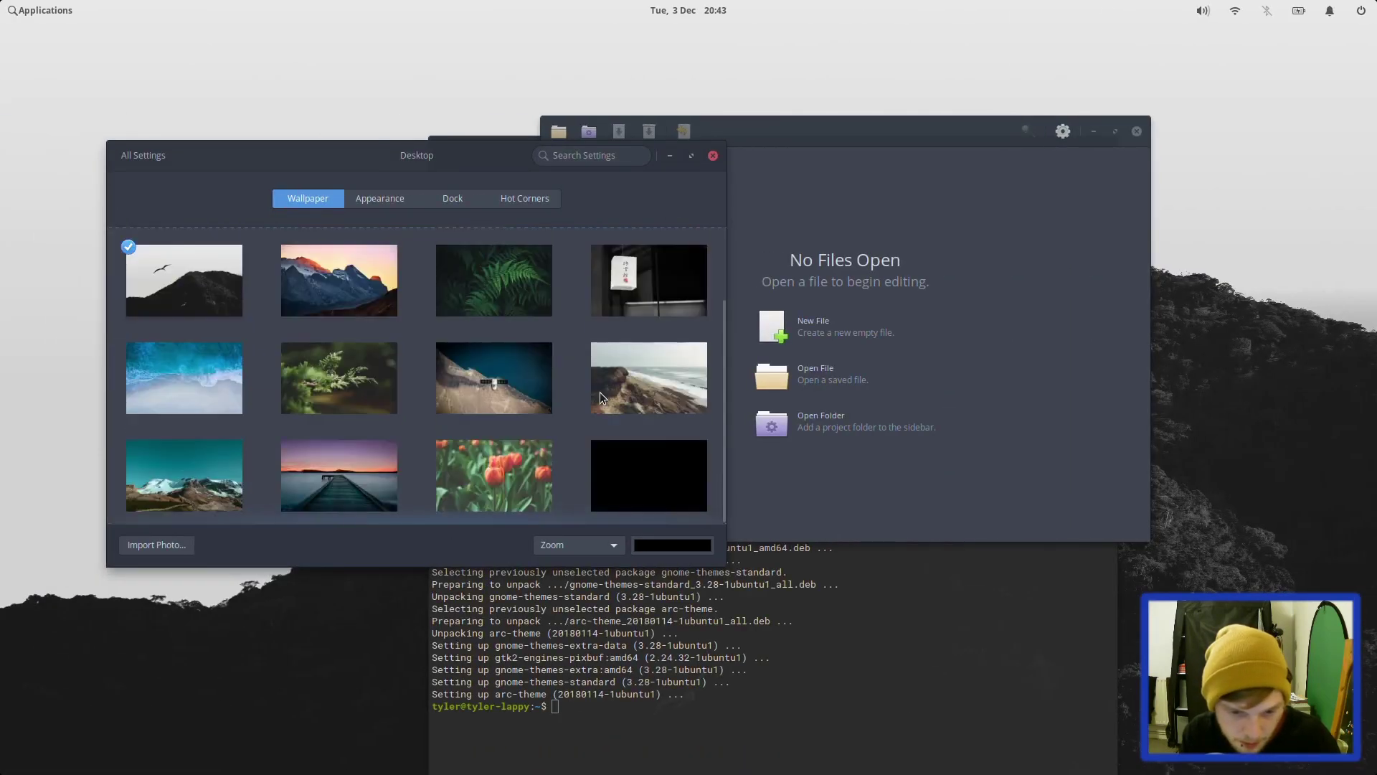
click(469, 399)
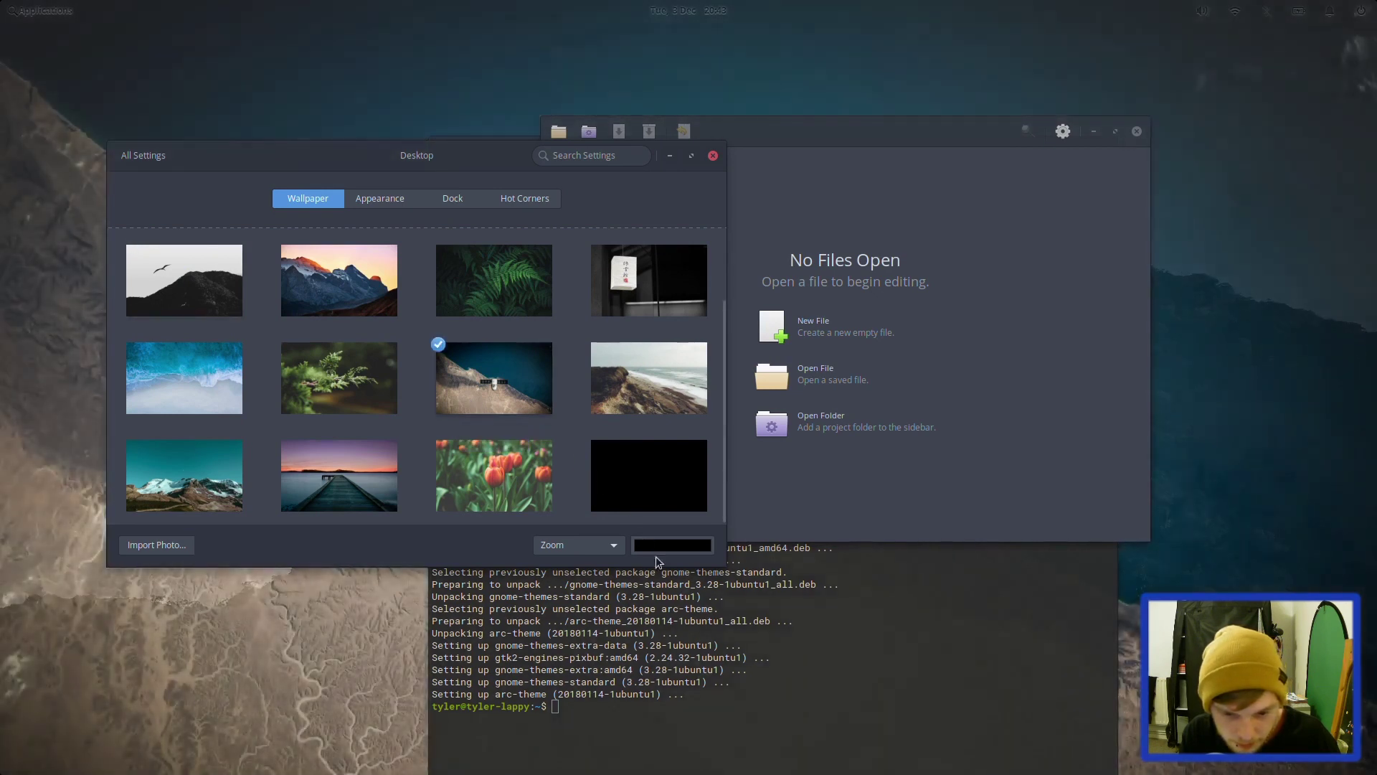
key(super+d)
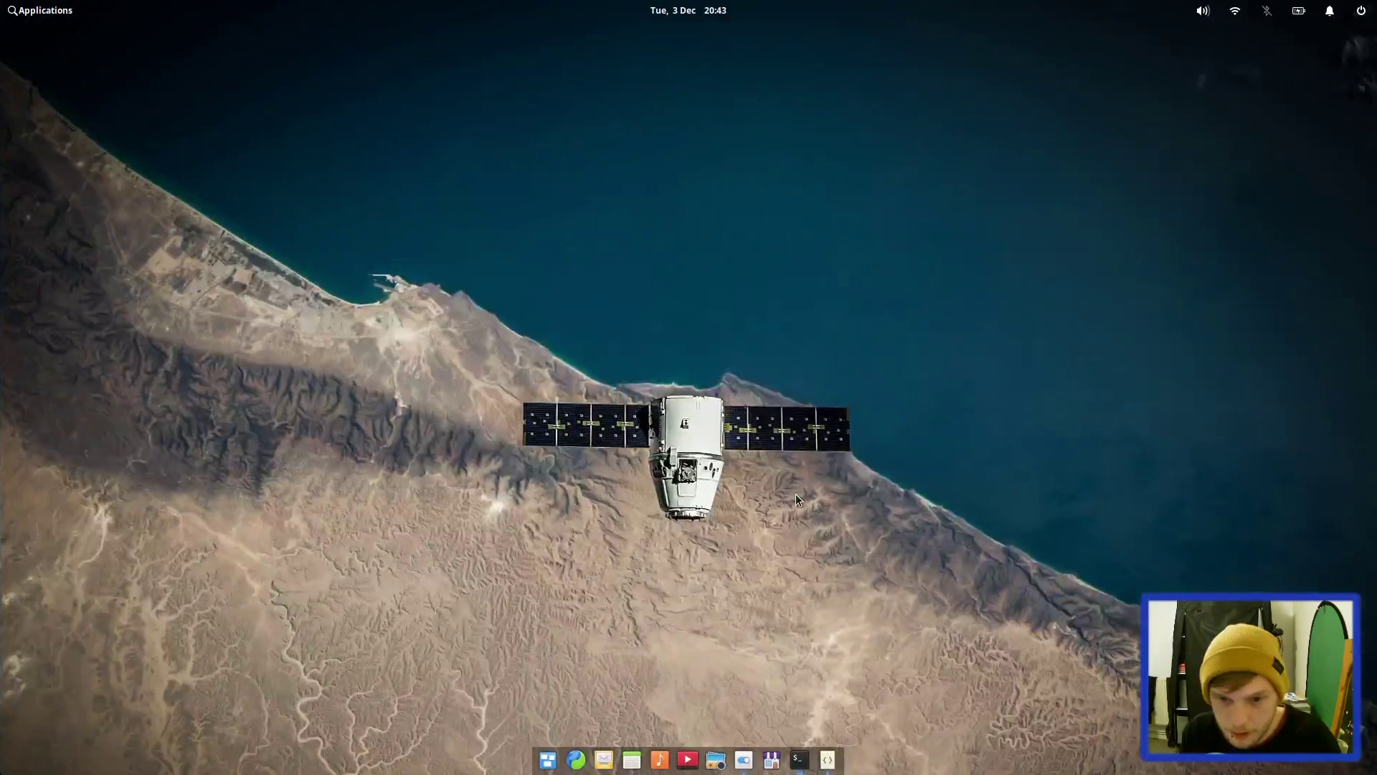
key(super+d)
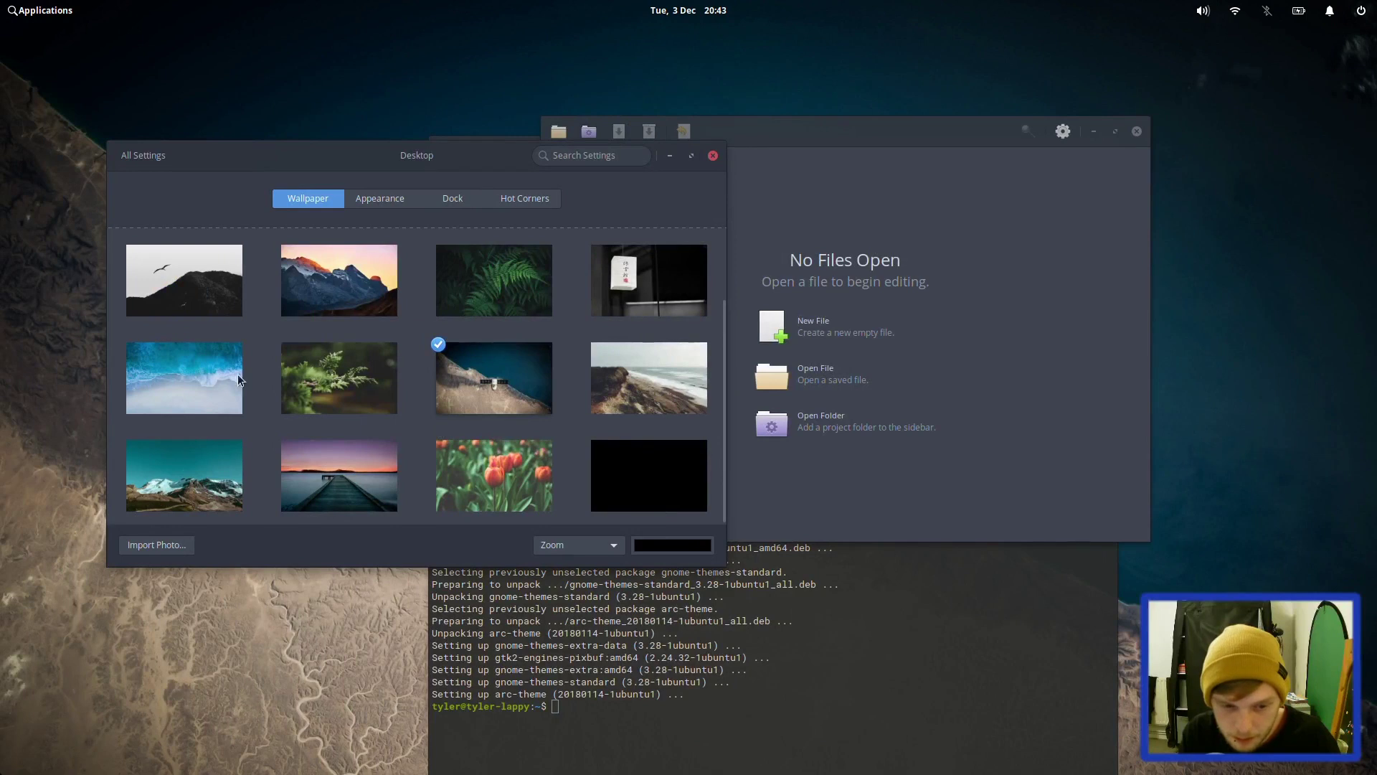
click(224, 375)
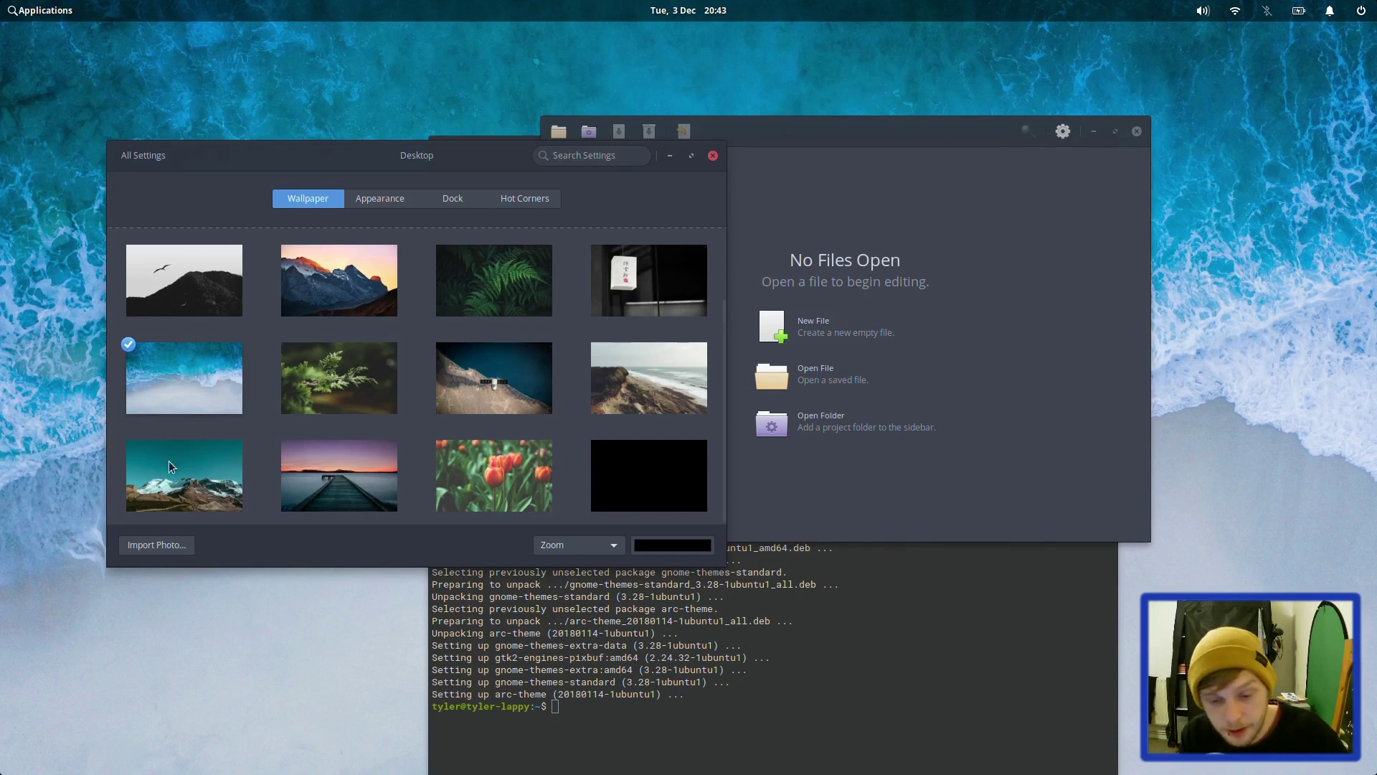
click(529, 639)
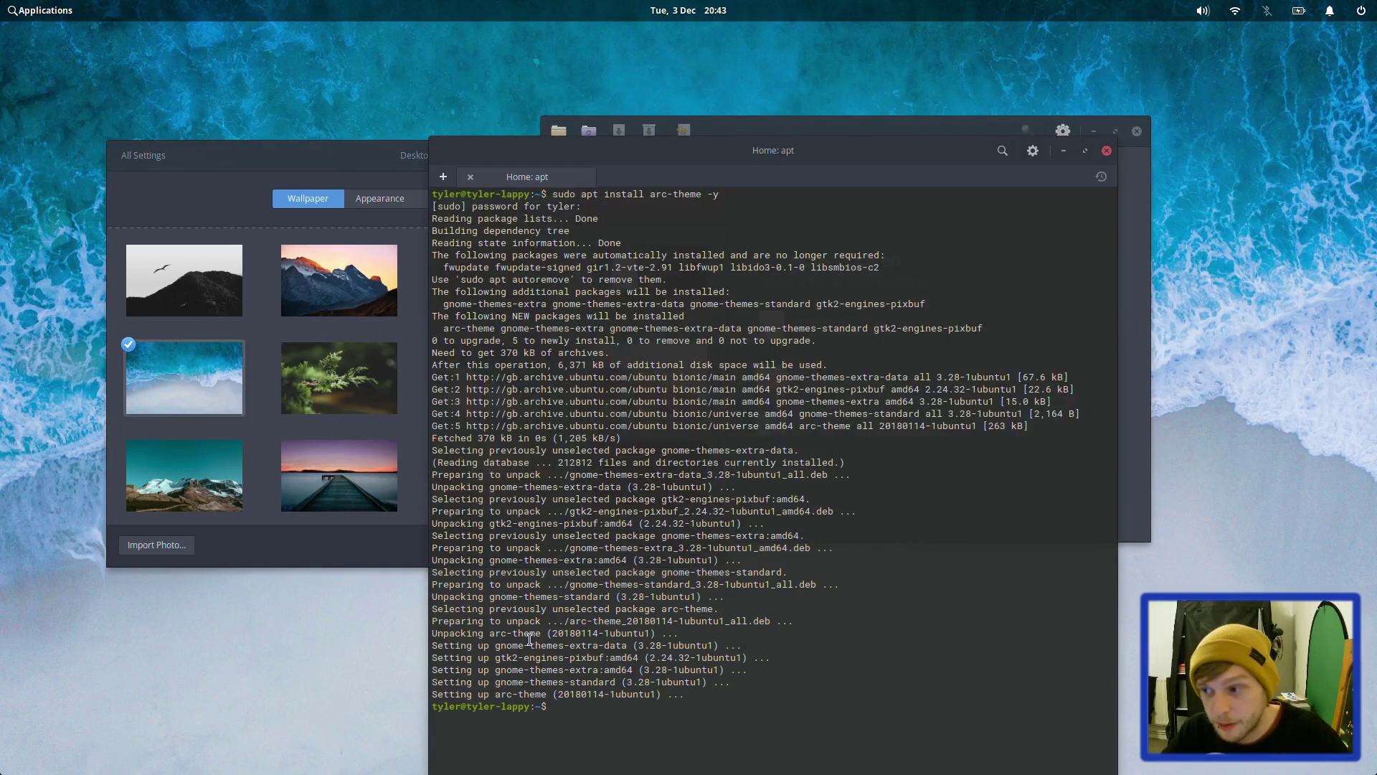